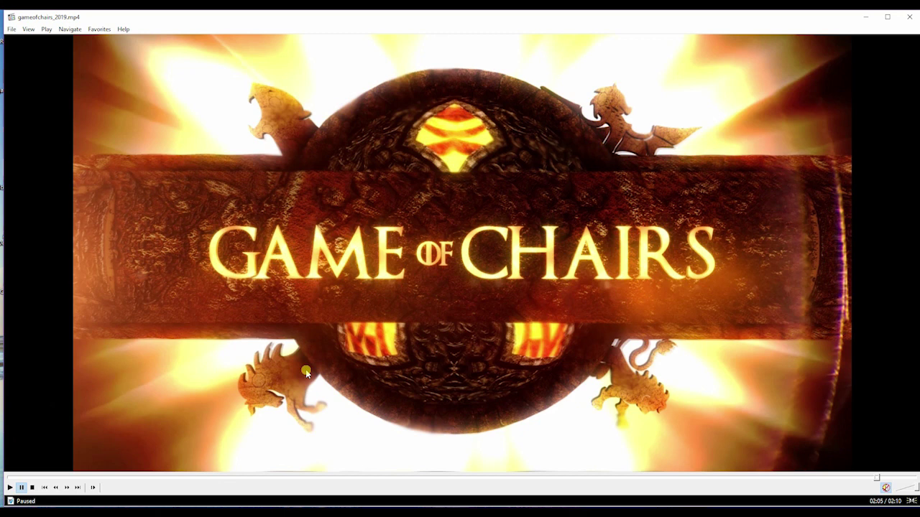
Step: Review the opening titles, map scenes and closing logo in gameofchairs_2019.mp4, and close the video
left_click(14, 477)
key("space")
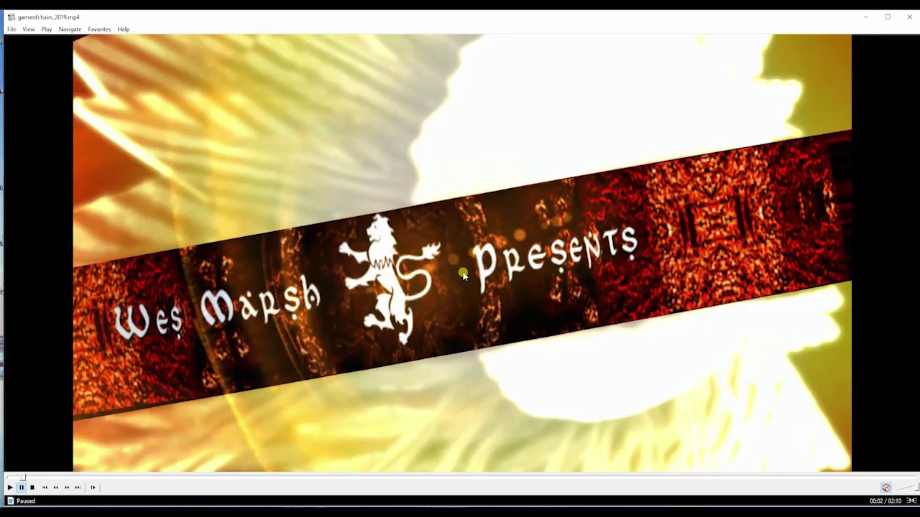
key("space")
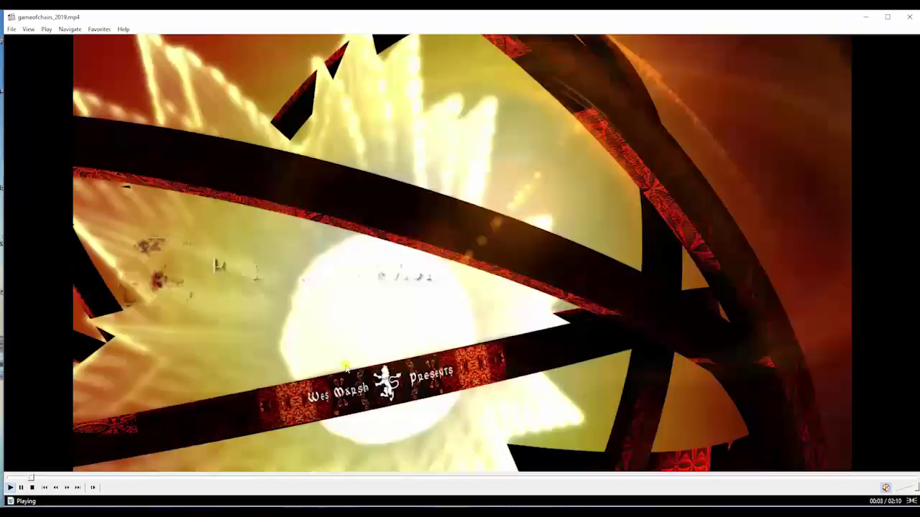
key("space")
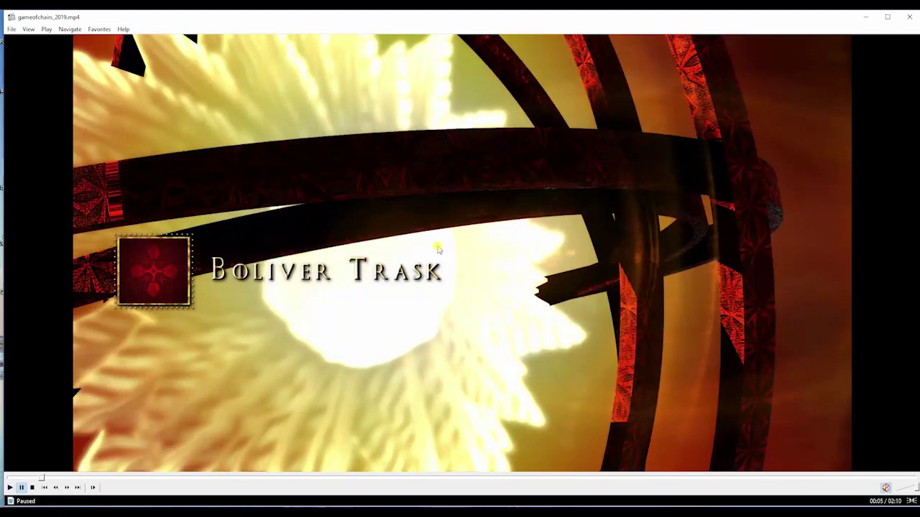
left_click(192, 469)
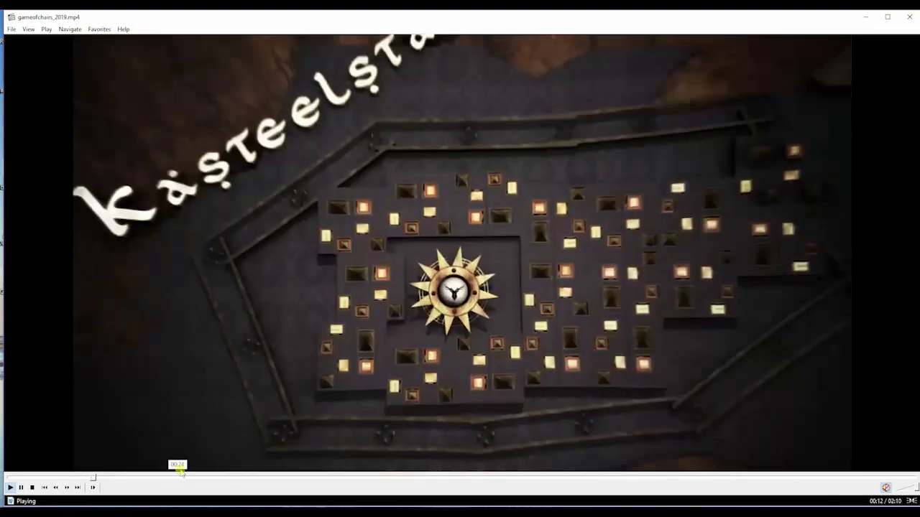
left_click(302, 386)
left_click(67, 477)
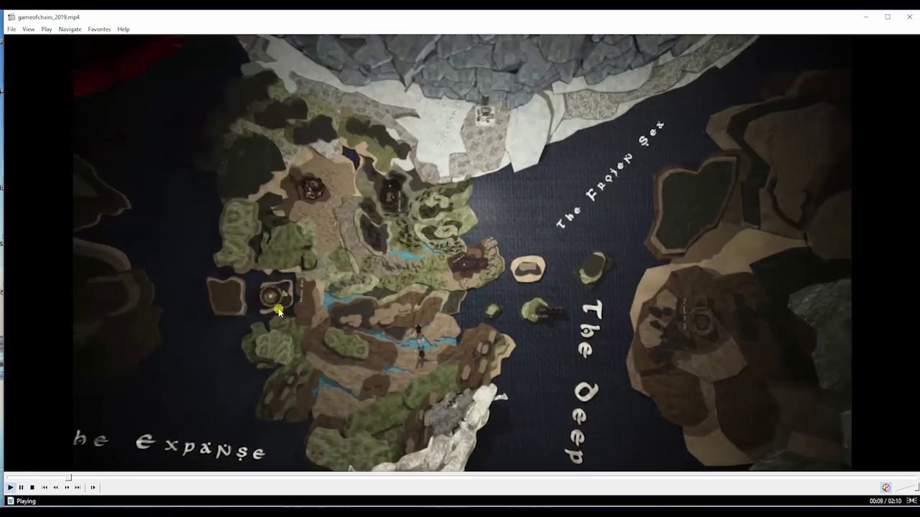
left_click(278, 311)
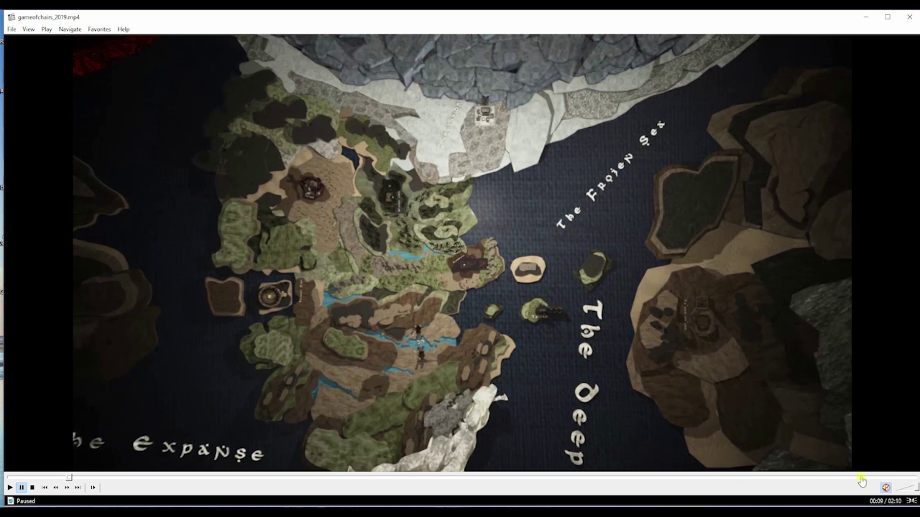
left_click(862, 478)
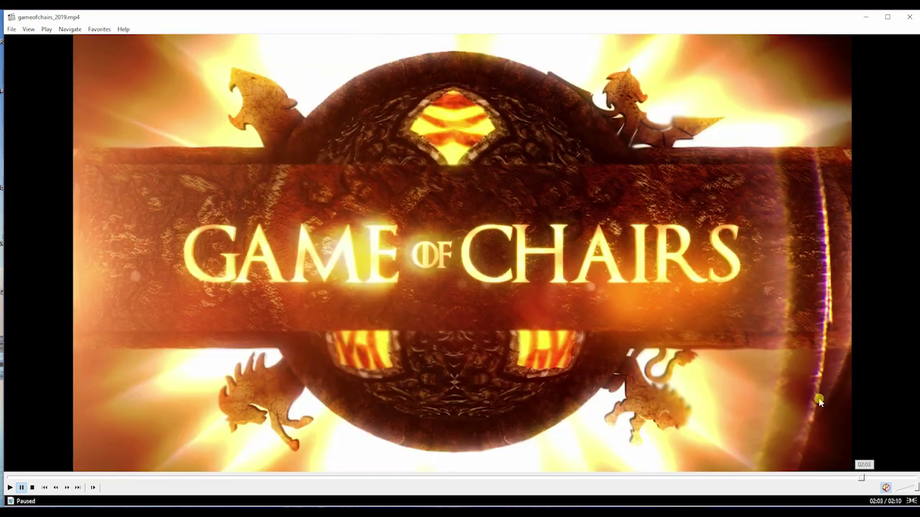
left_click(819, 402)
left_click(403, 104)
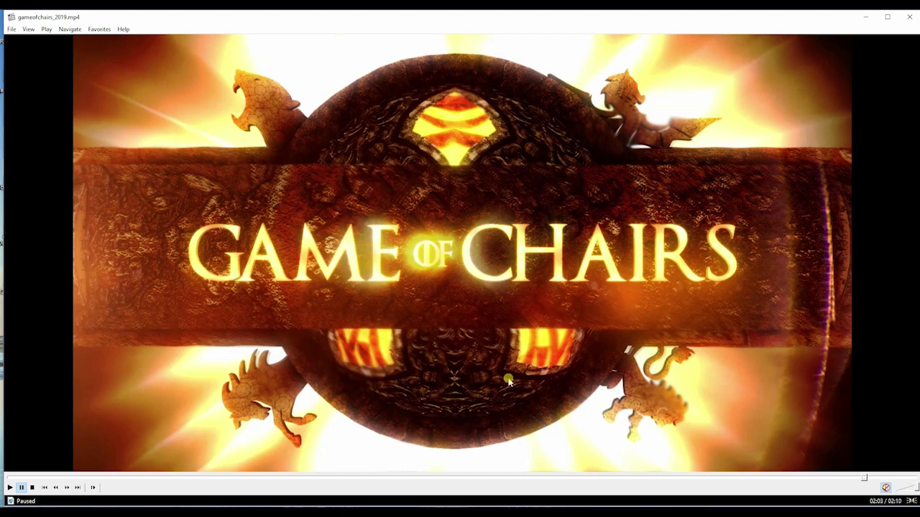
key("alt+F4")
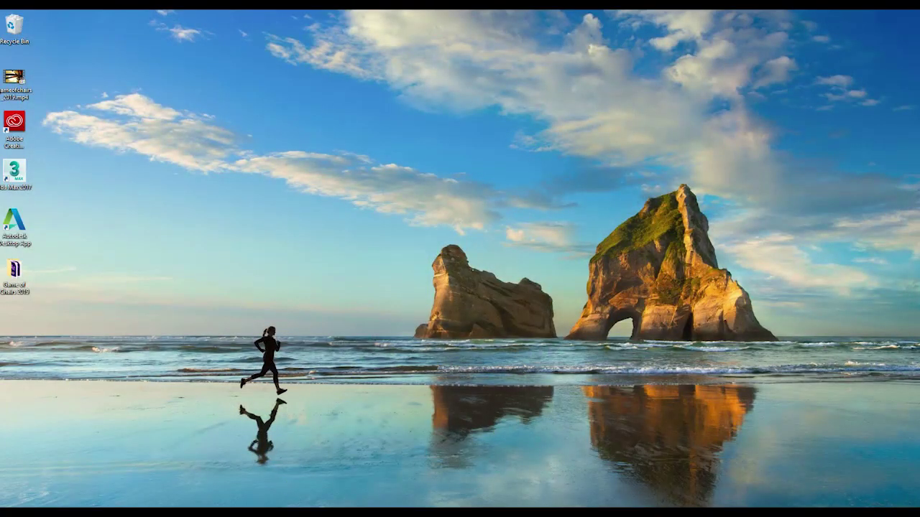
Step: Open the project file "Game of Chairs 2019 - tut.aep" from the Game of Chairs 2019 desktop folder in After Effects
double_click(14, 272)
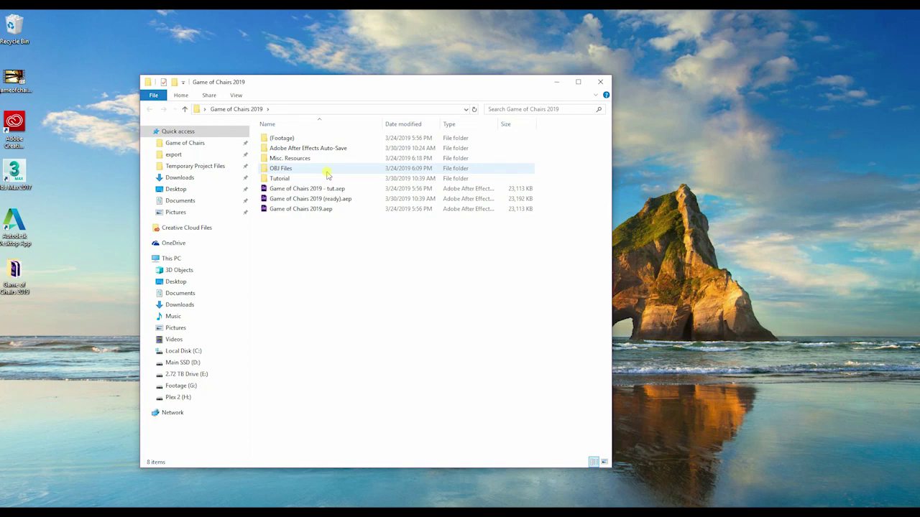
double_click(340, 190)
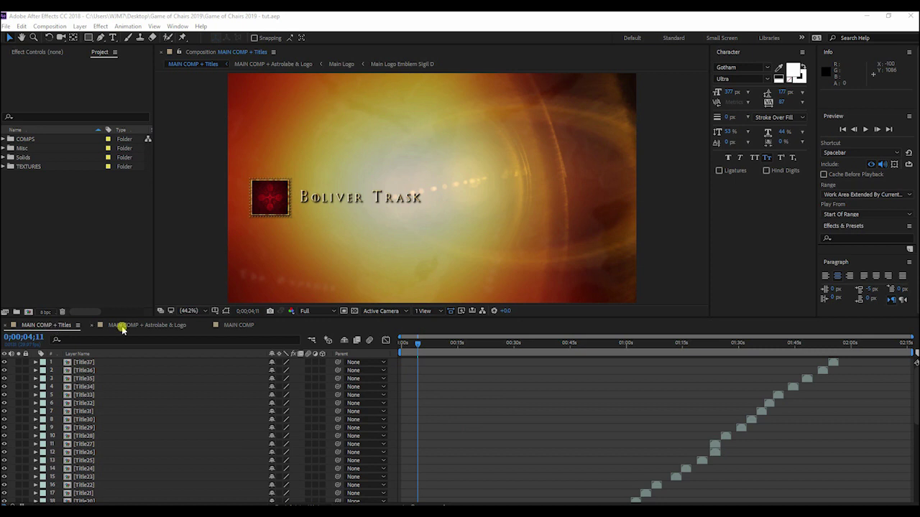
Step: Examine the MAIN COMP + Titles, MAIN COMP + Astrolabe & Logo and MAIN COMP timelines, including MAIN COMP's camera and controller layers
left_click(121, 327)
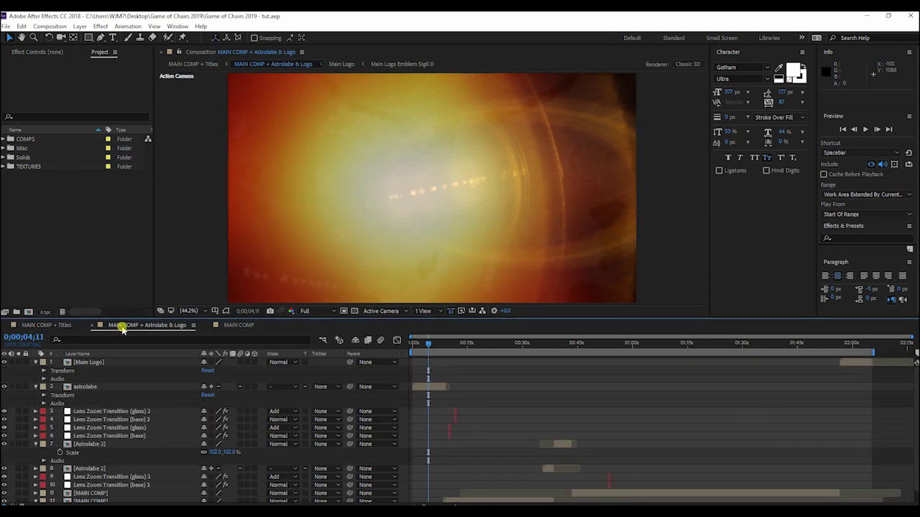
left_click(238, 326)
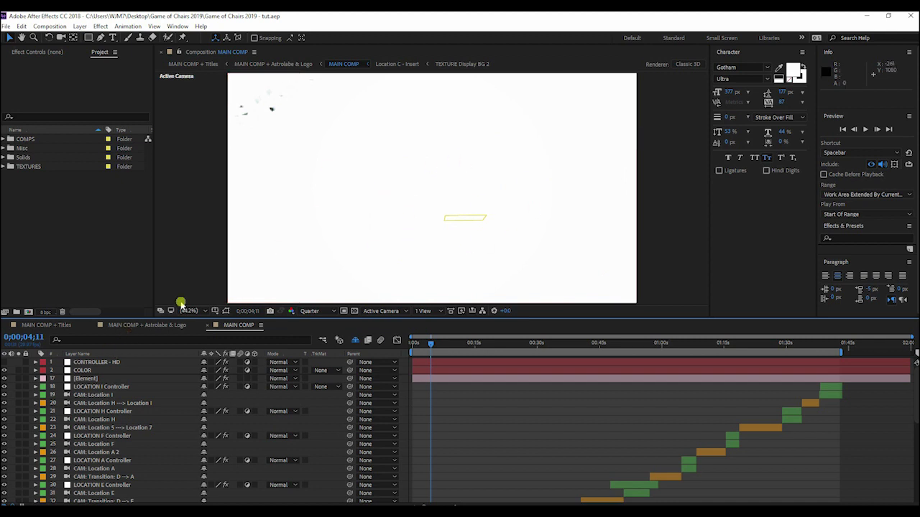
left_click(165, 325)
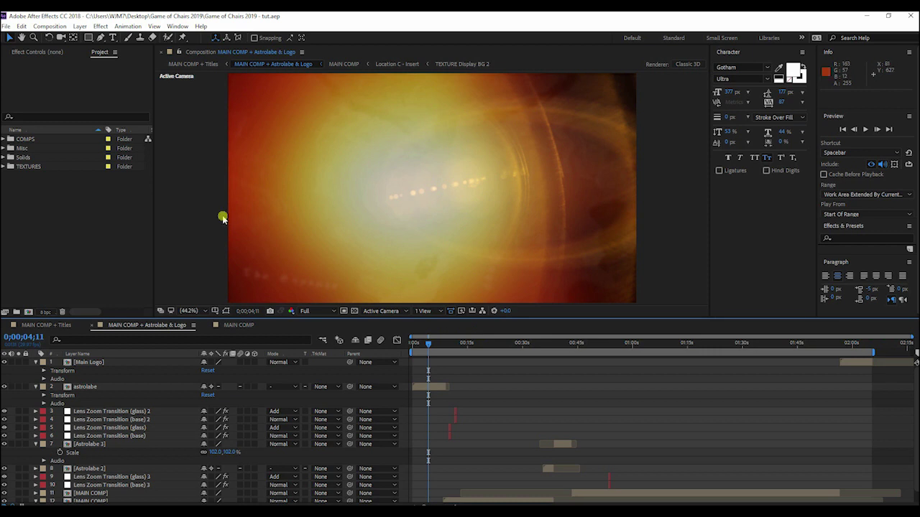
left_click(37, 327)
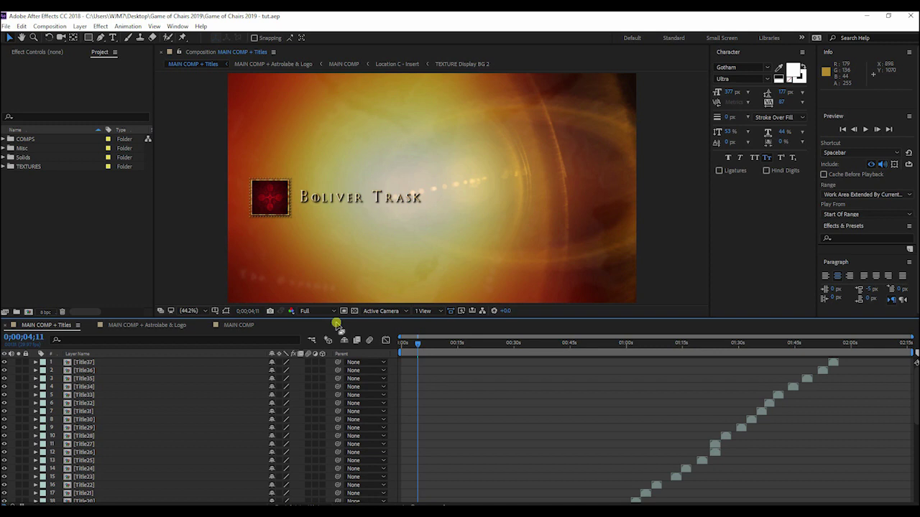
left_click(230, 325)
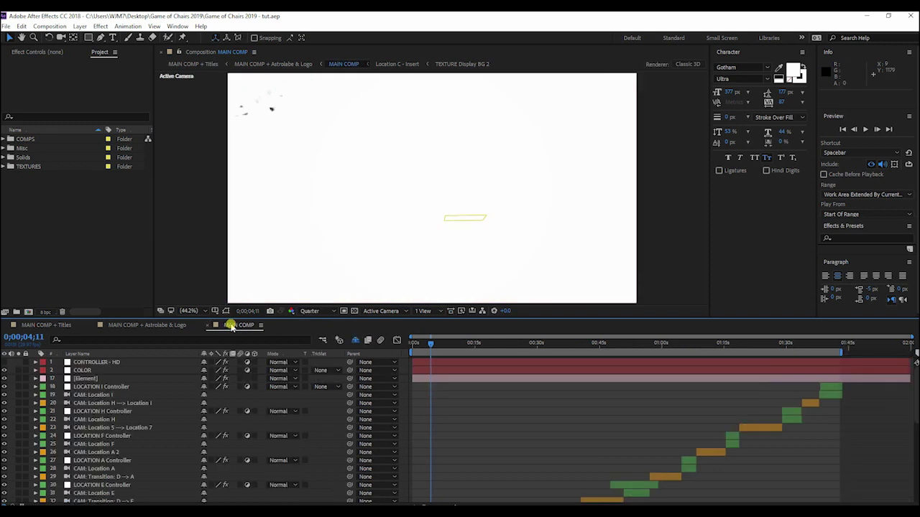
scroll(450, 435, "down", 10)
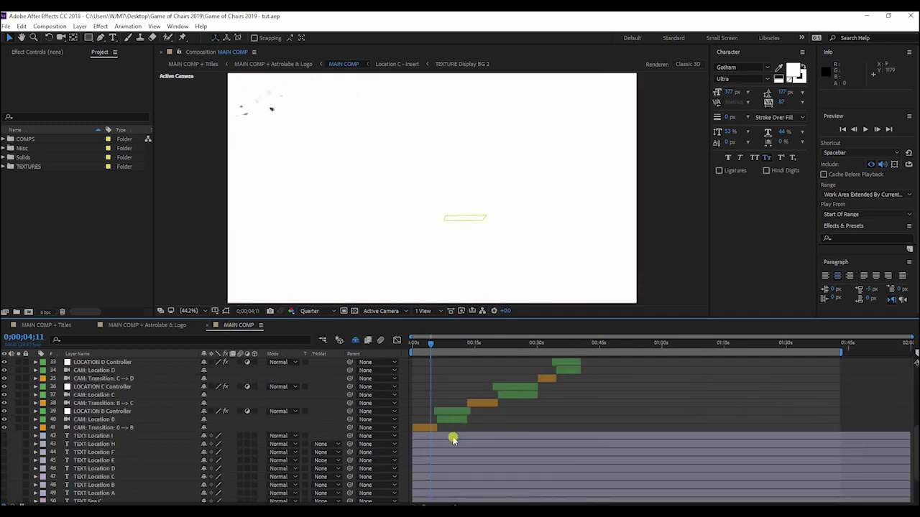
scroll(130, 424, "down", 2)
scroll(121, 421, "up", 10)
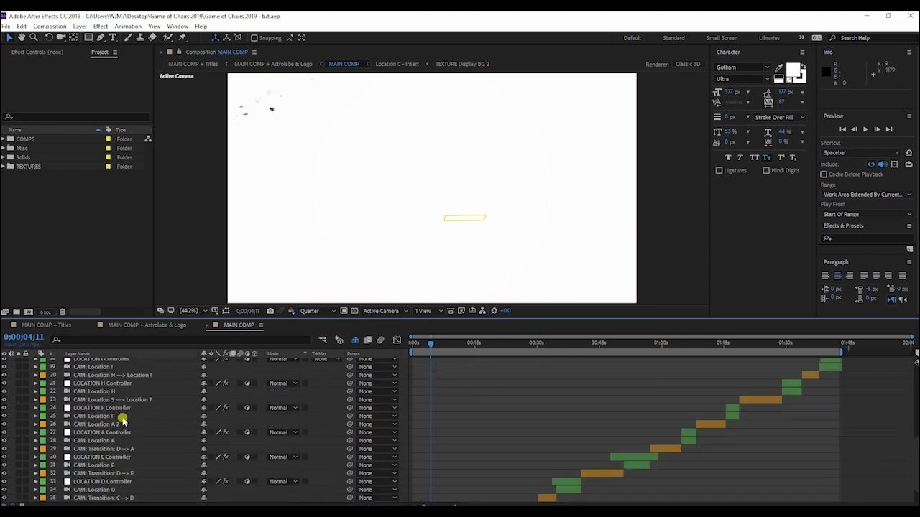
Step: Open Scene Setup for the Universal Renderer effect on MAIN COMP's Element layer and inspect the sea plane model
left_click(84, 379)
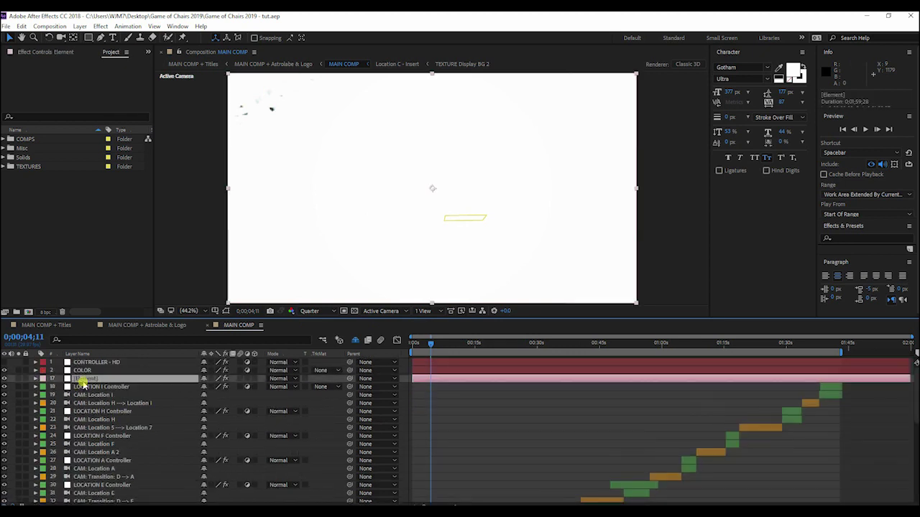
left_click(46, 52)
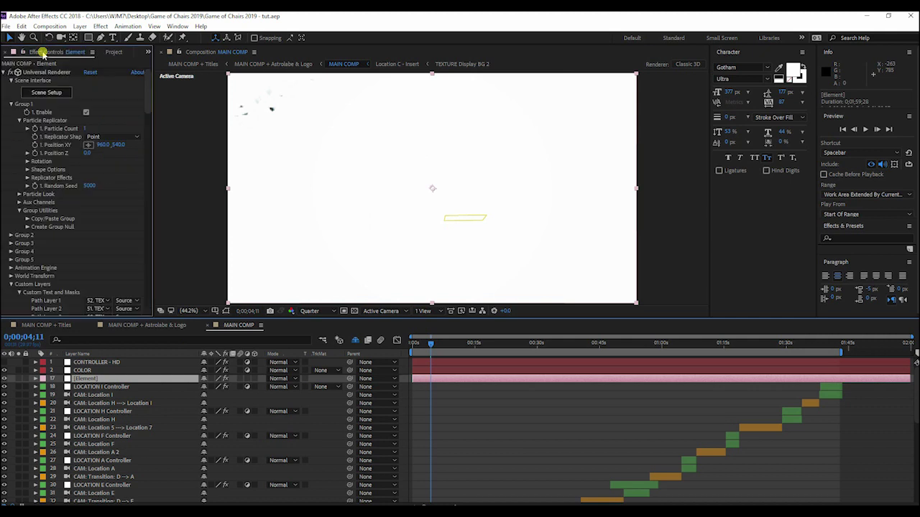
left_click(57, 92)
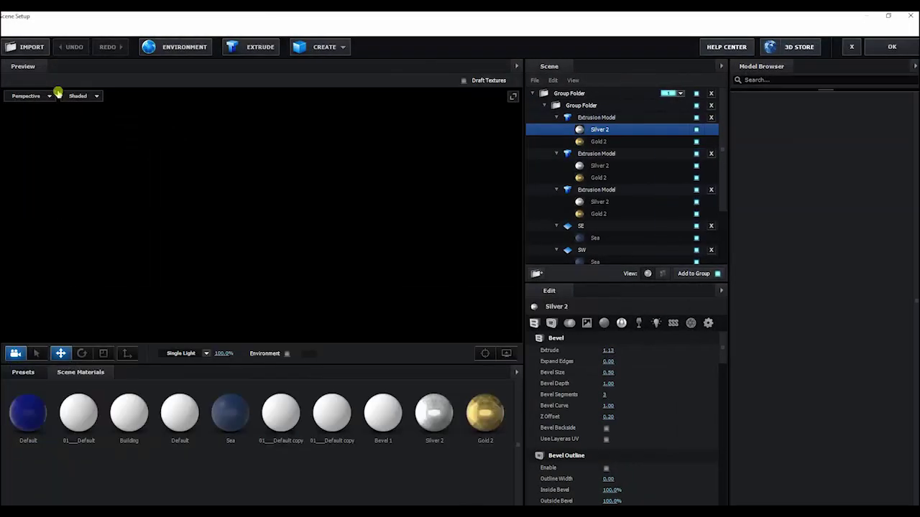
left_click_drag(410, 209, 388, 179)
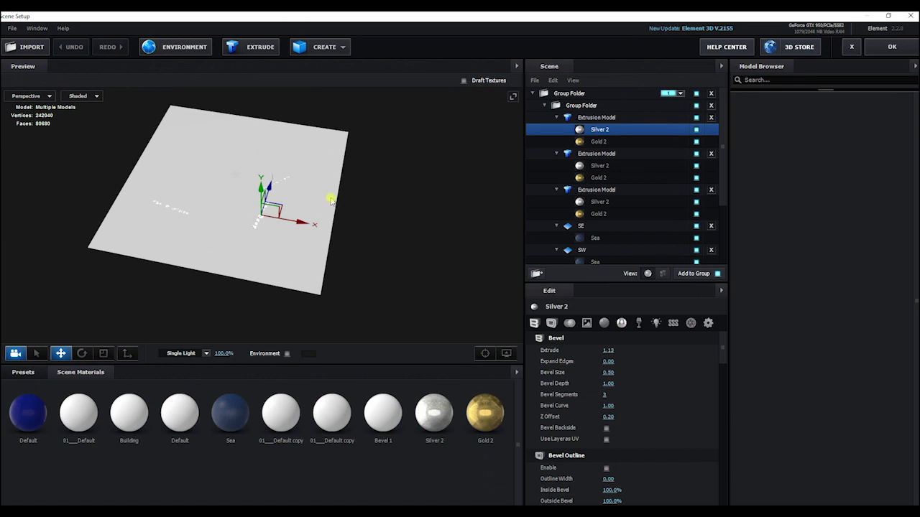
left_click_drag(400, 220, 434, 223)
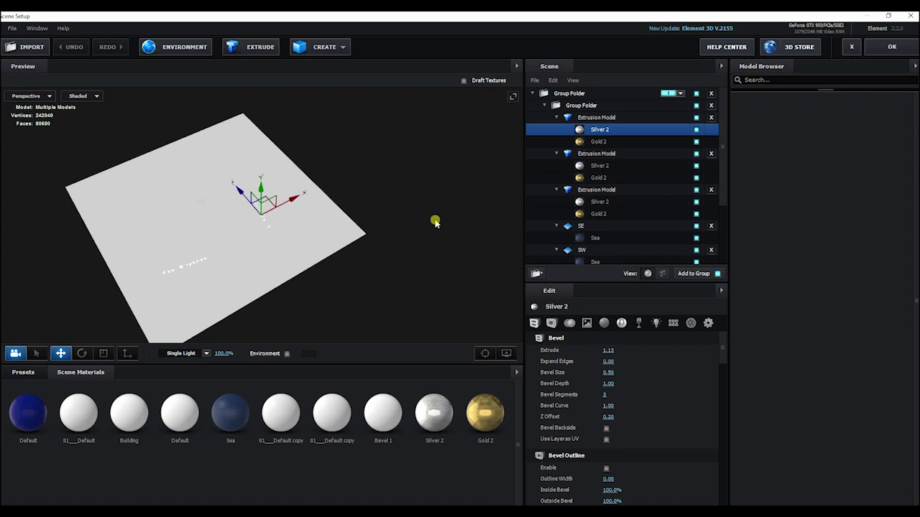
Step: Start relinking the scene files and set the search location to the Game of Chairs 2019 folder on the desktop
left_click(12, 28)
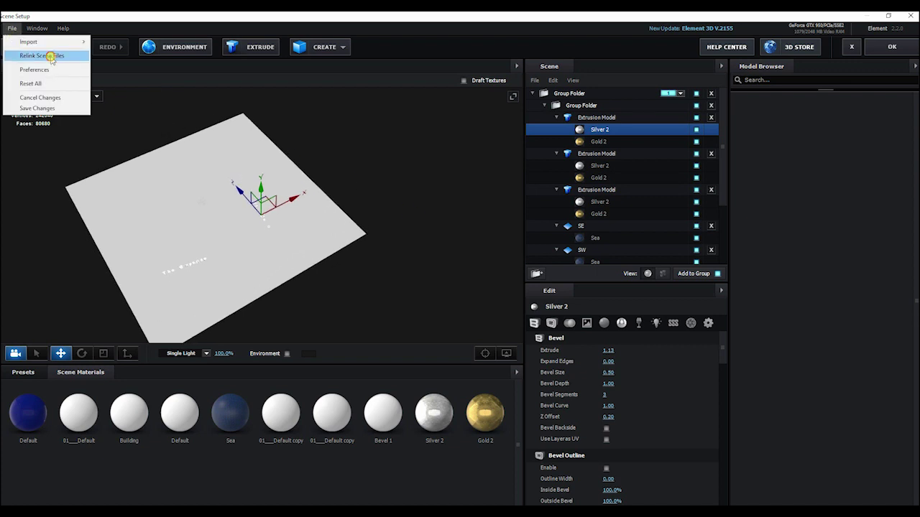
left_click(71, 56)
left_click(403, 257)
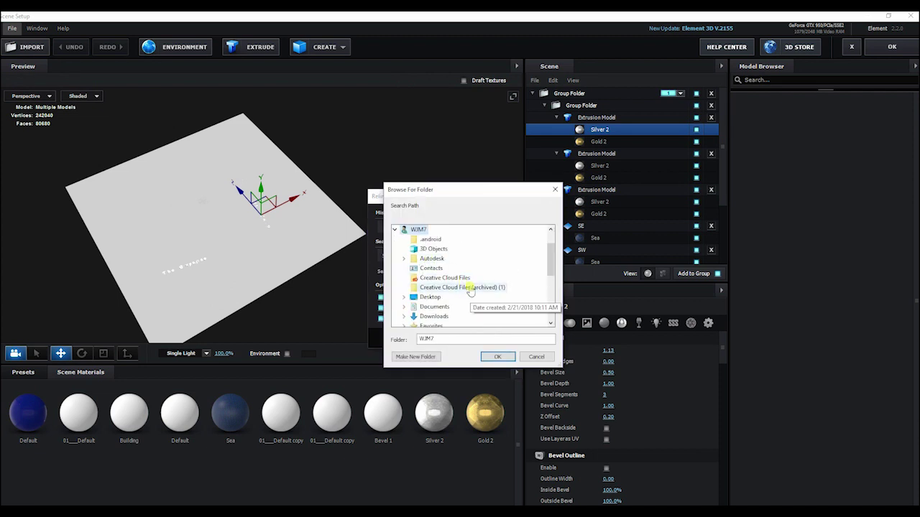
scroll(473, 272, "down", 3)
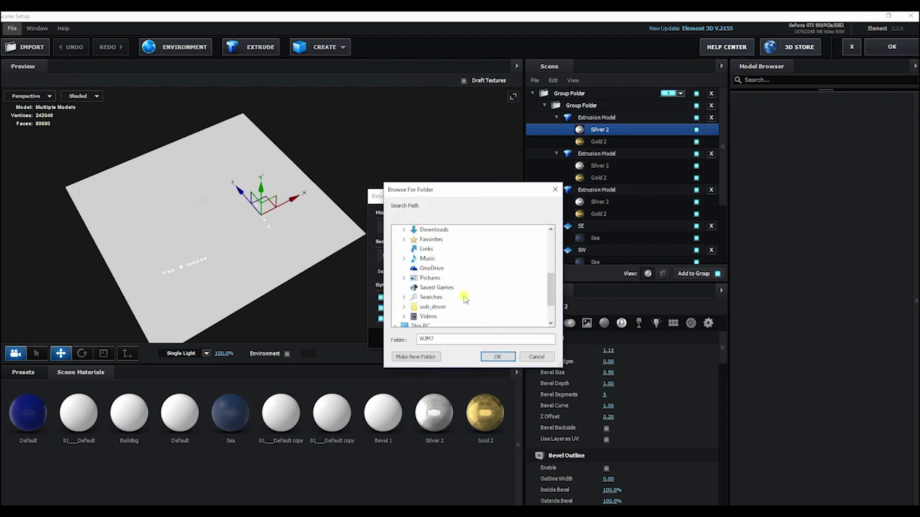
scroll(452, 280, "up", 2)
double_click(429, 257)
scroll(460, 288, "up", 2)
scroll(464, 296, "down", 3)
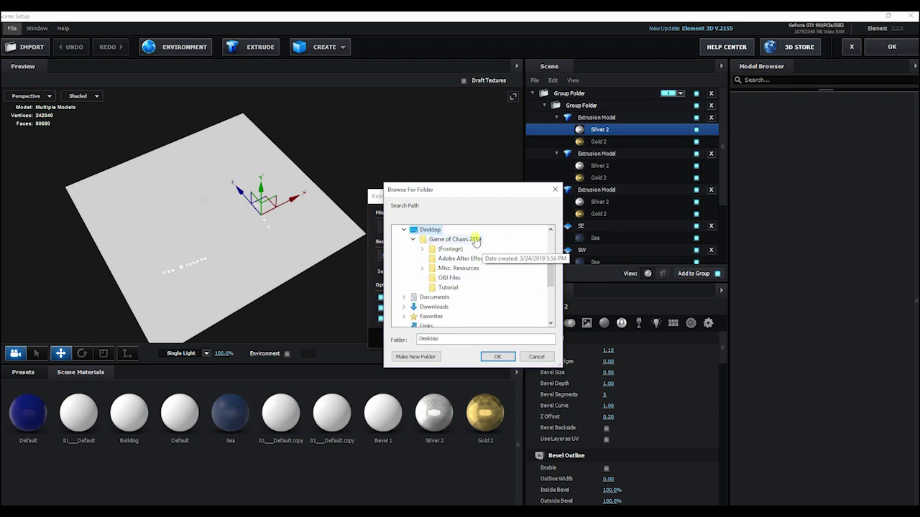
left_click(457, 239)
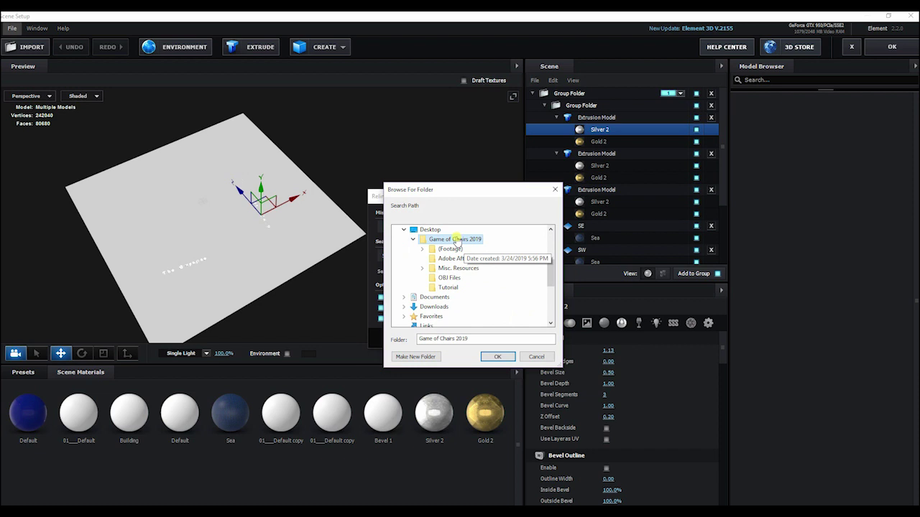
left_click(496, 357)
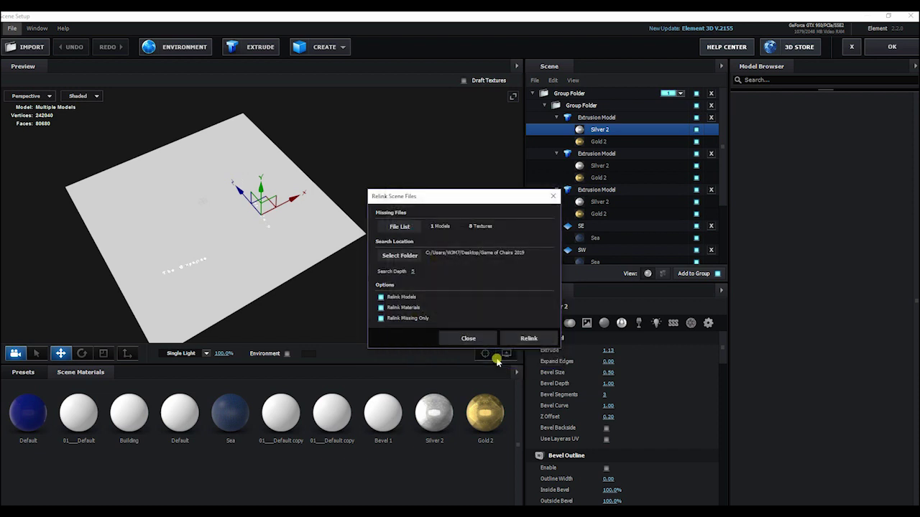
Step: Relink the missing models and textures, check the textured sea plane, and accept the scene setup
left_click(528, 339)
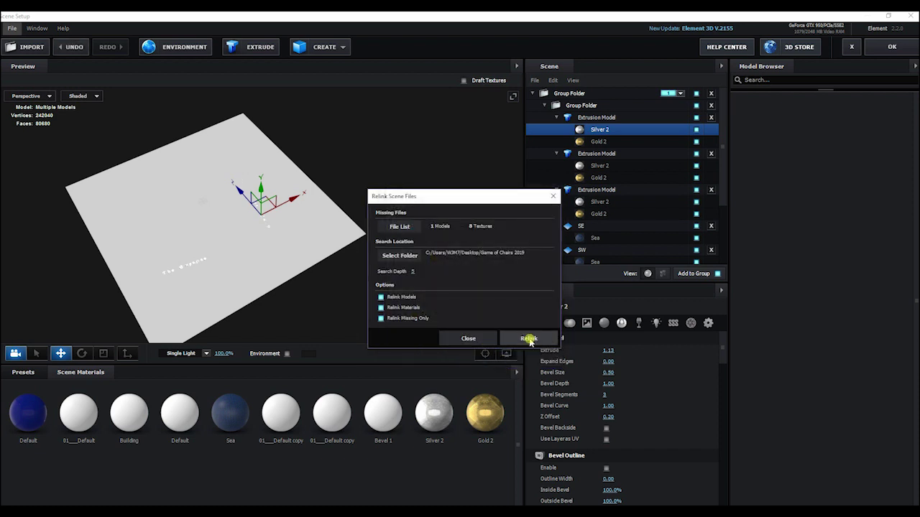
left_click(471, 302)
left_click(478, 340)
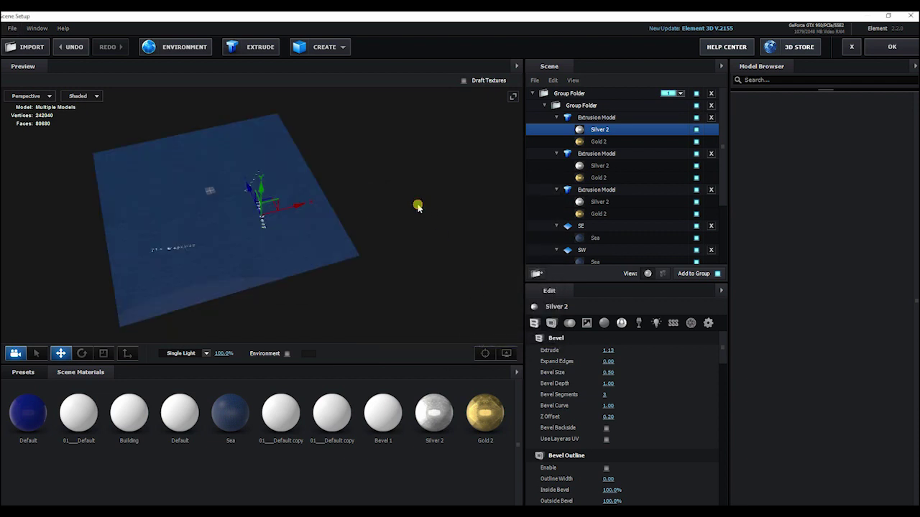
mouse_move(417, 207)
left_mouse_down()
mouse_move(396, 226)
mouse_move(413, 222)
mouse_move(400, 213)
mouse_move(406, 252)
mouse_move(421, 215)
left_mouse_up()
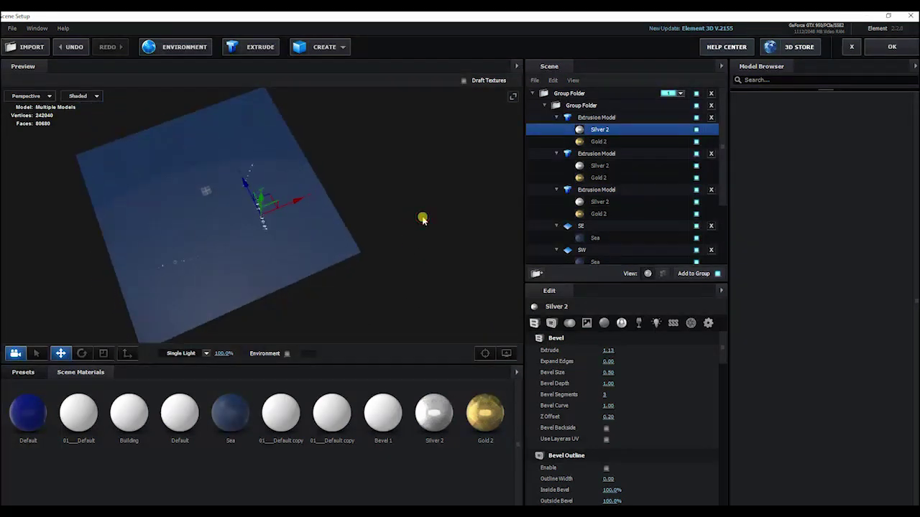
left_click(892, 47)
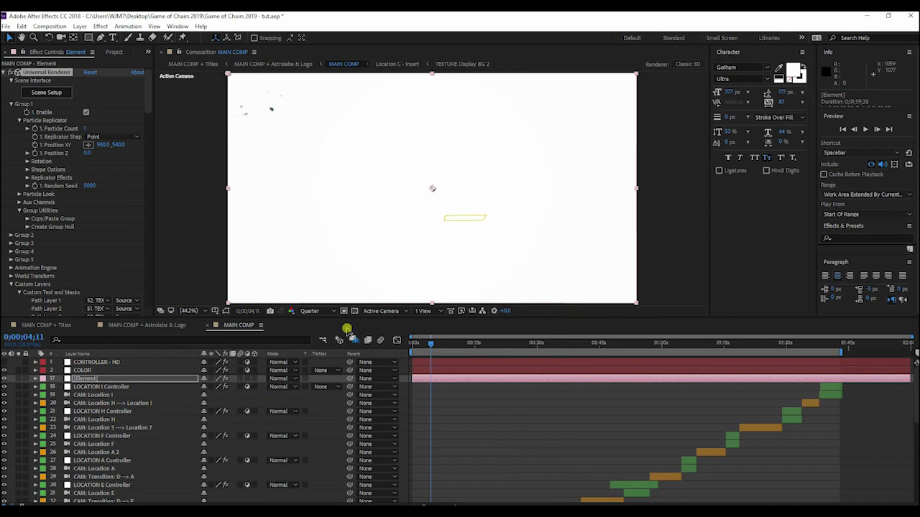
Step: Collapse the Universal Renderer effect and look through the Element layer's separate effects from Location-A to Location-I
left_click(464, 420)
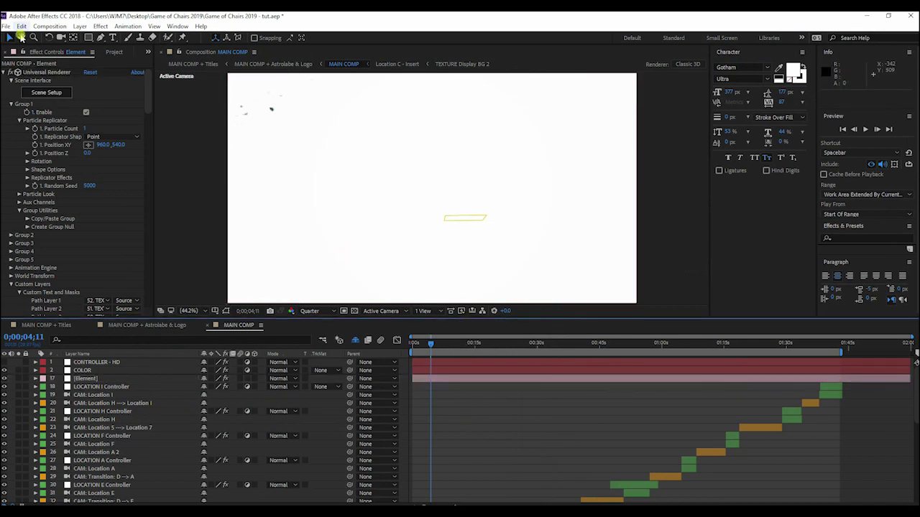
left_click(3, 72)
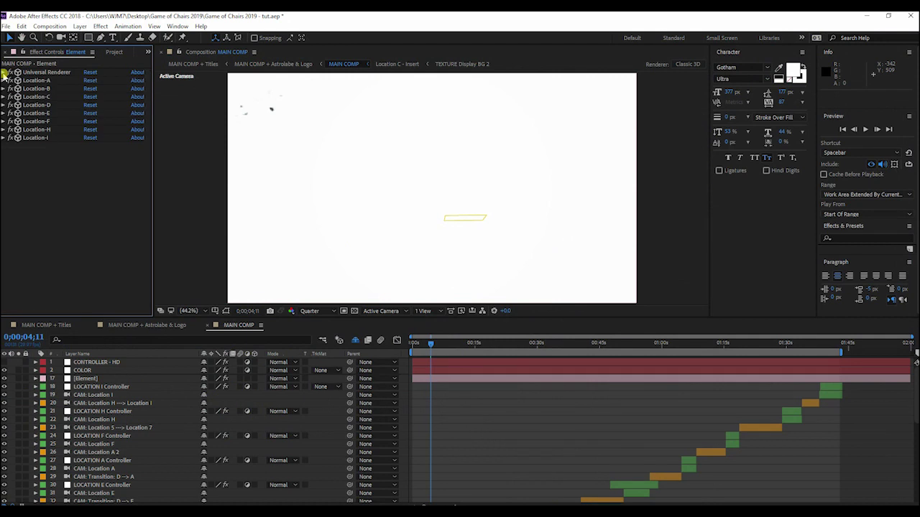
left_click(38, 81)
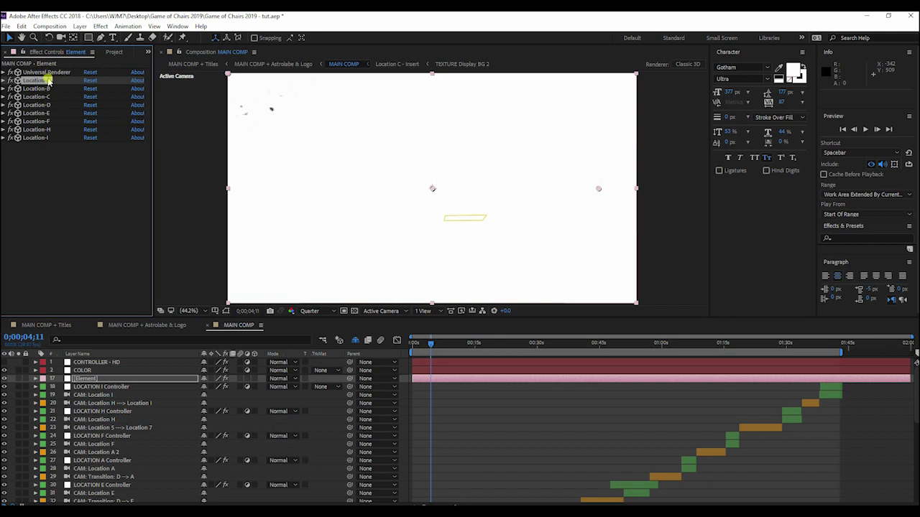
left_click(45, 98)
left_click(41, 114)
left_click(38, 131)
left_click(45, 136)
left_click(43, 120)
left_click(44, 97)
left_click(45, 88)
left_click(48, 97)
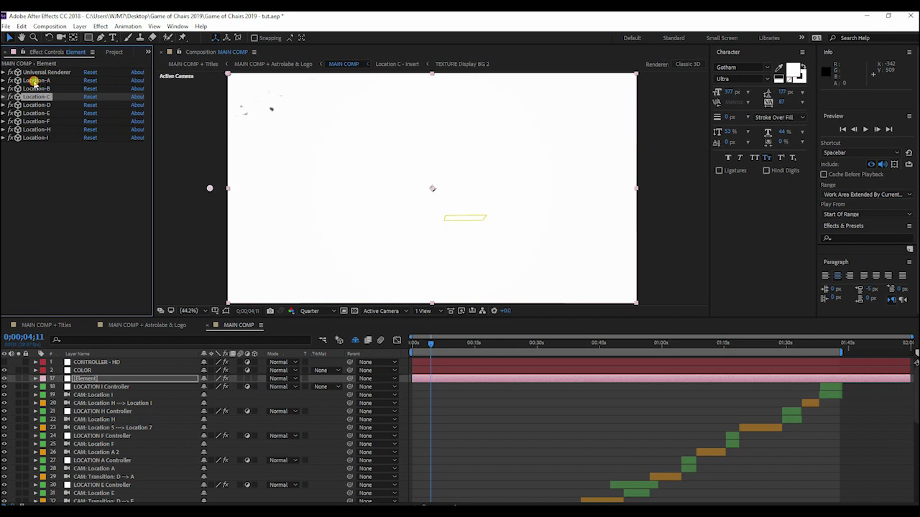
Step: Open Scene Setup for the Location-A effect and inspect its untextured terrain and the missing LocationA-OBJ-A1 model
left_click(33, 81)
left_click(4, 82)
left_click(55, 93)
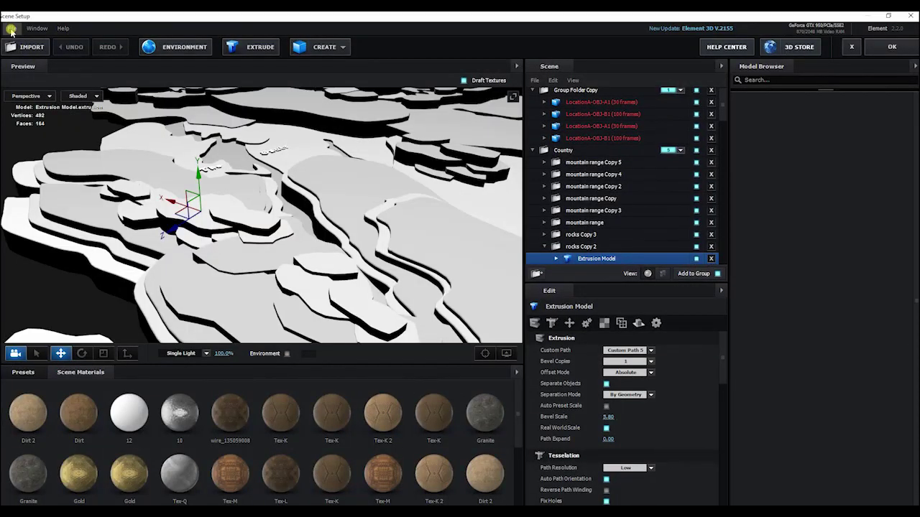
left_click_drag(434, 224, 324, 218)
scroll(324, 218, "up", 3)
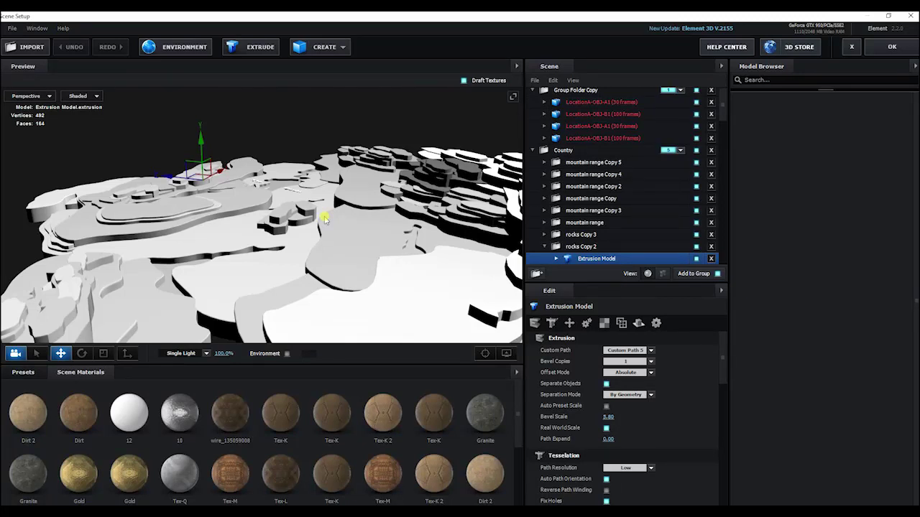
left_click_drag(322, 221, 325, 219)
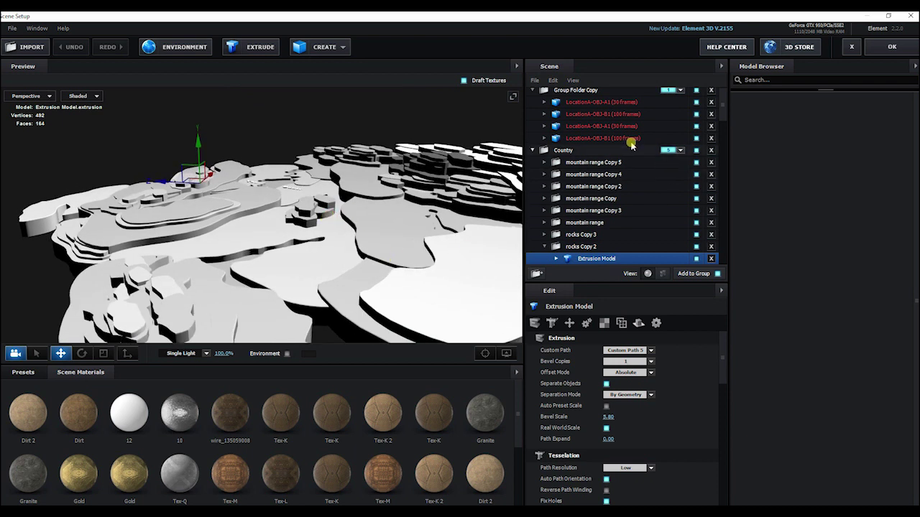
left_click(589, 102)
left_click_drag(384, 246, 174, 217)
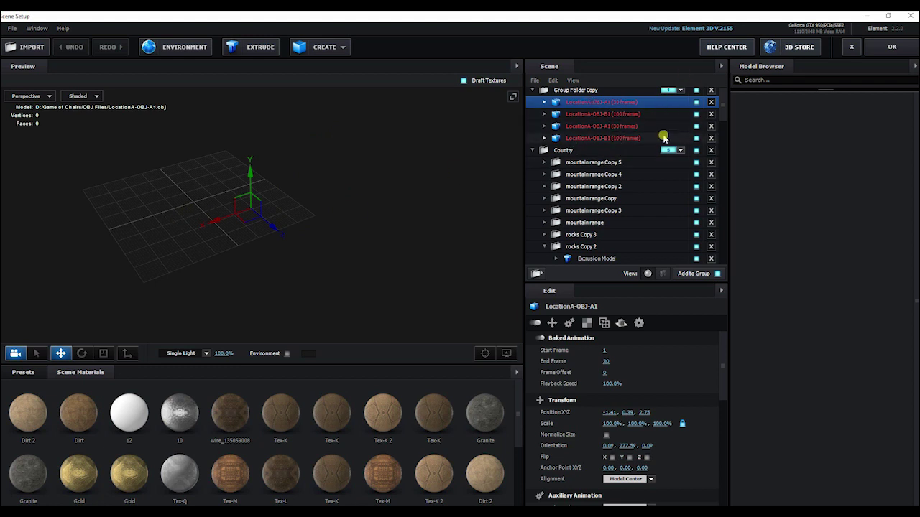
Step: Relink Location-A's missing models and textures using the Game of Chairs 2019 folder on the desktop as the search location
left_click(11, 28)
left_click(29, 70)
left_click(388, 256)
double_click(420, 263)
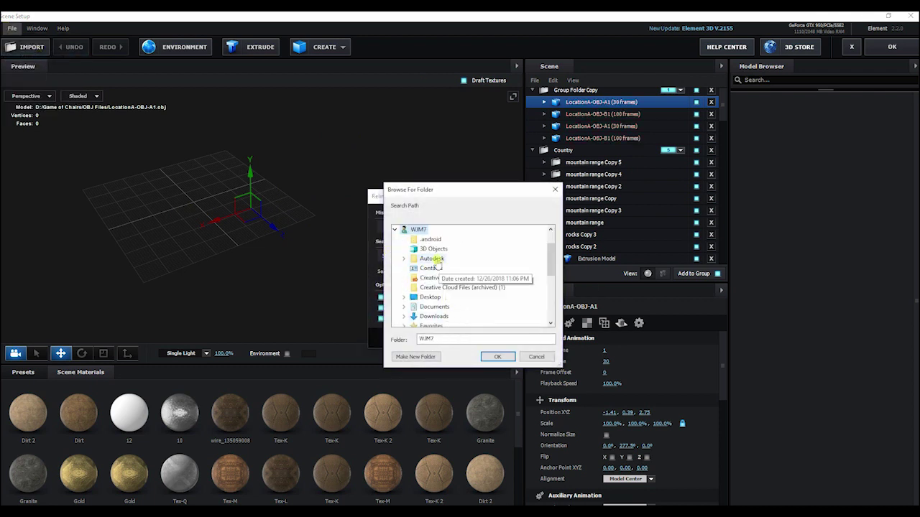
left_click(430, 297)
left_click(453, 325)
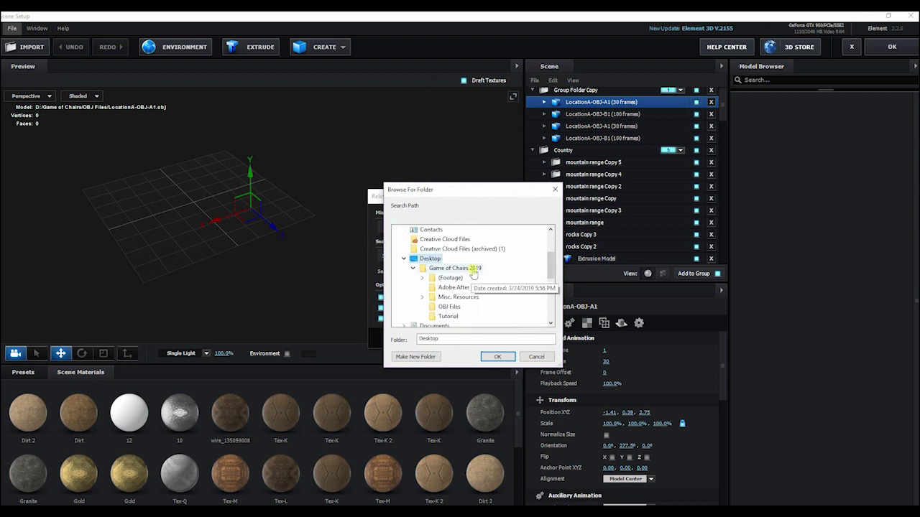
left_click(496, 357)
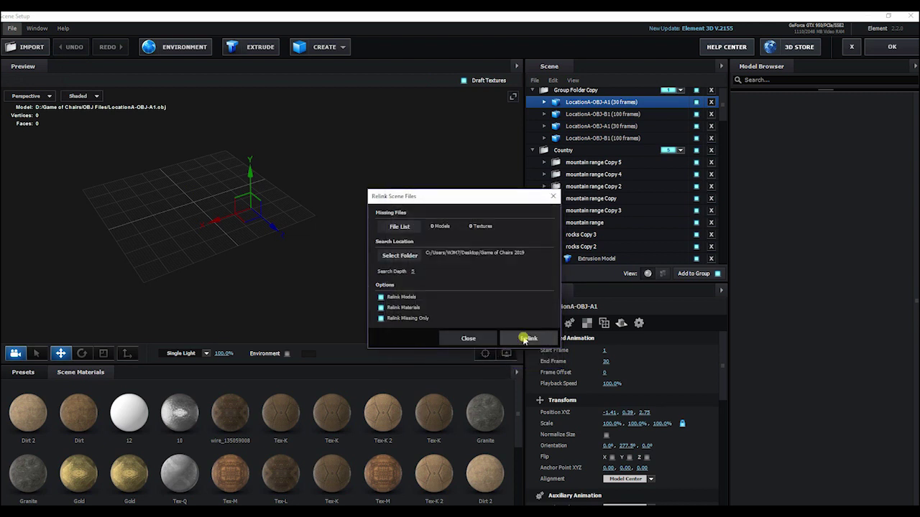
left_click(524, 337)
left_click(473, 299)
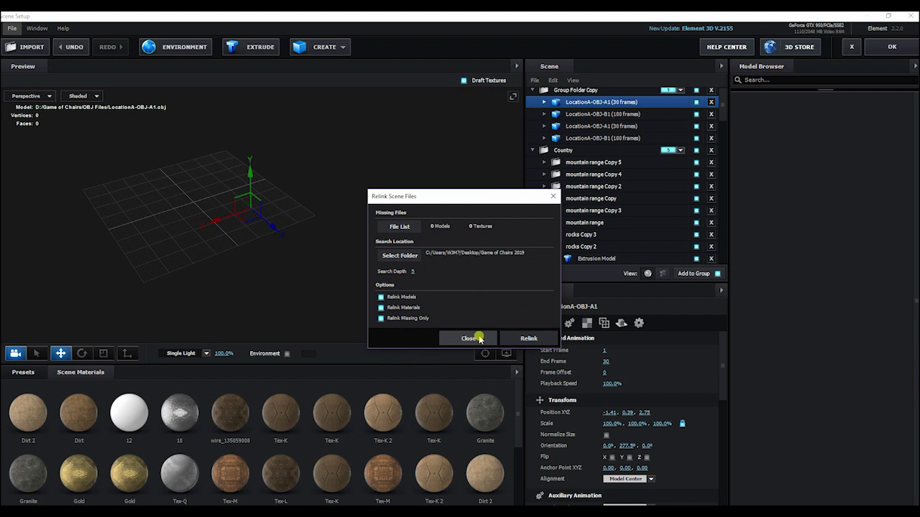
left_click(470, 338)
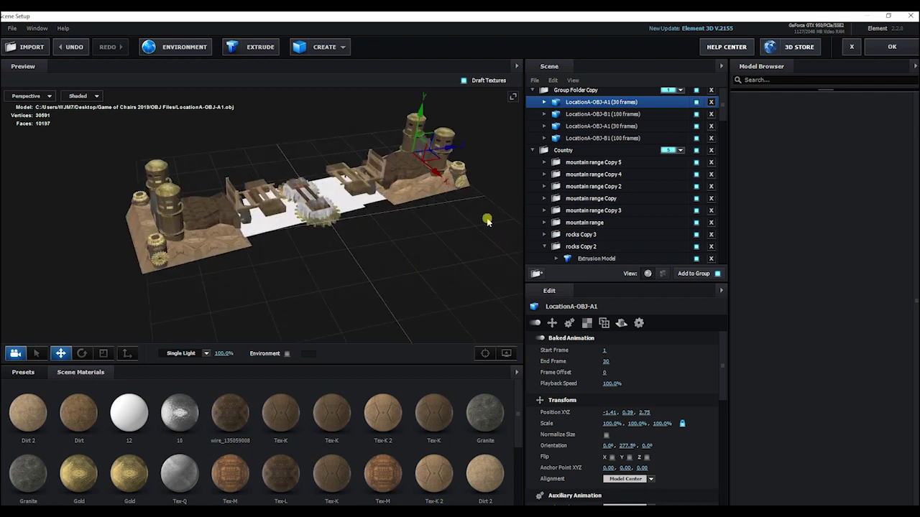
Step: Inspect the relinked LocationA-OBJ-A1 and LocationA-OBJ-B1 models up close
scroll(324, 258, "up", 3)
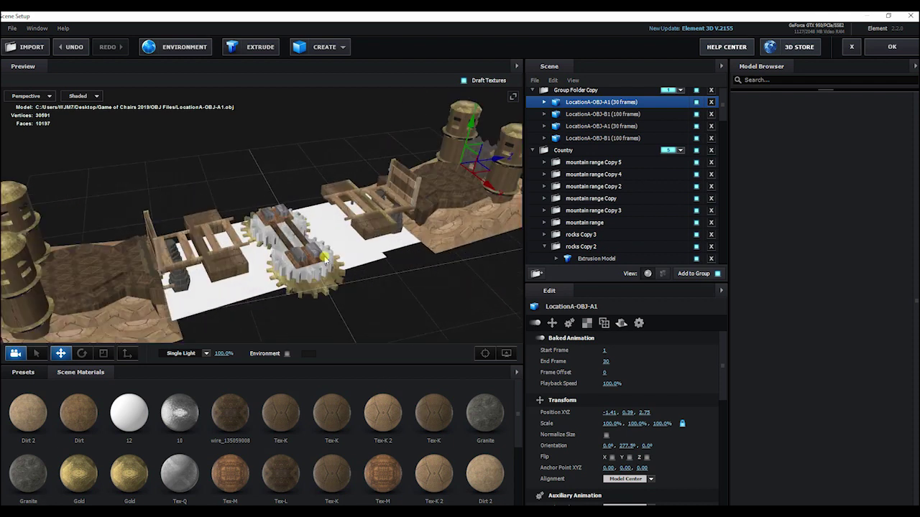
scroll(324, 258, "up", 2)
left_click_drag(338, 184, 302, 158)
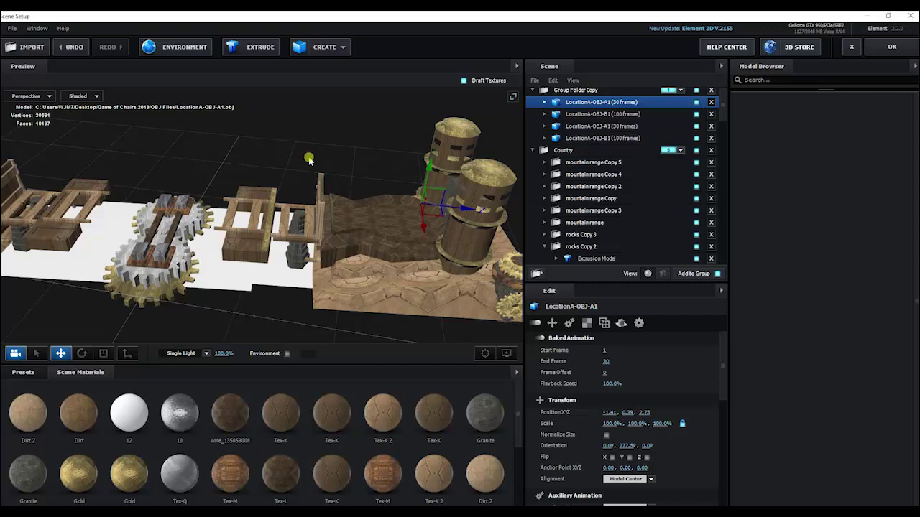
left_click(583, 115)
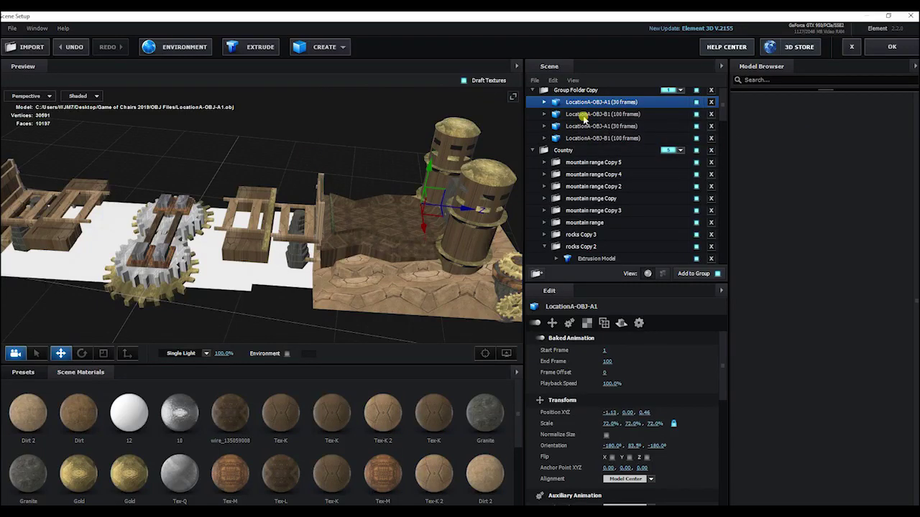
left_click(589, 127)
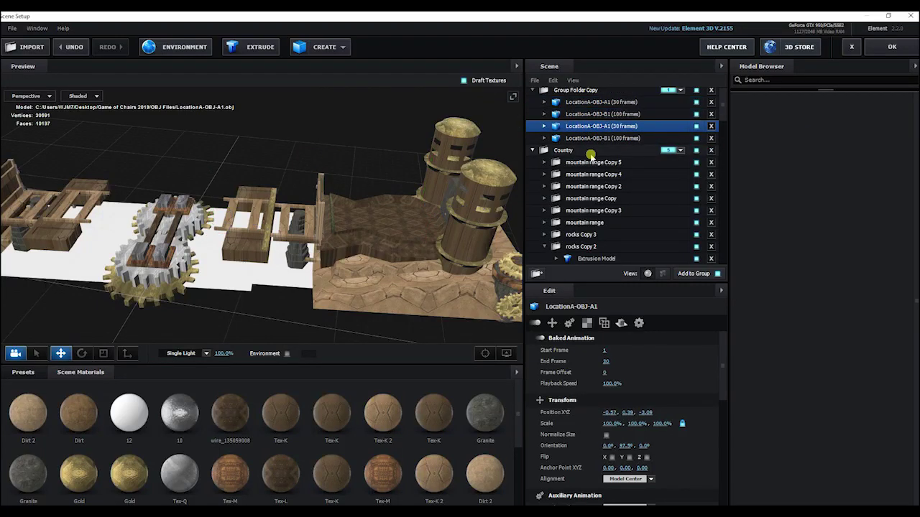
scroll(338, 214, "down", 5)
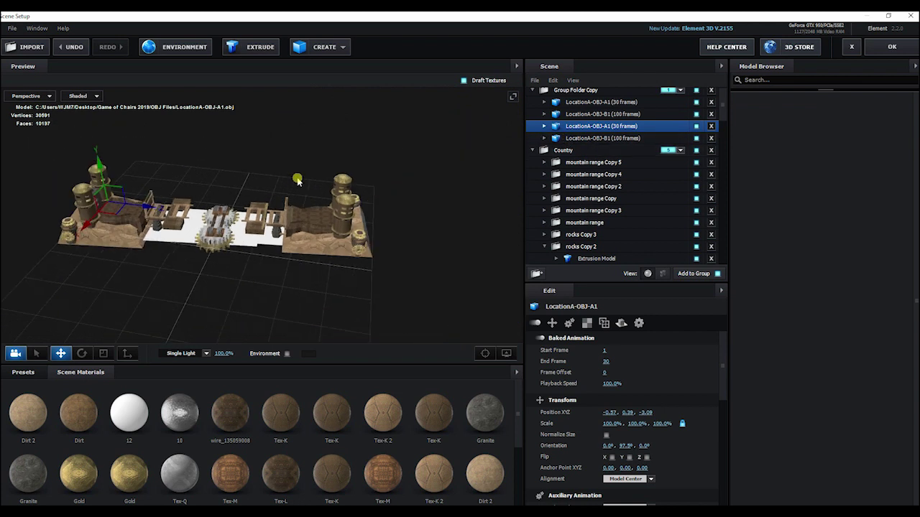
Step: Check the textured Country terrain through its mountain range Copy 2 folder and accept the Location-A scene setup
double_click(593, 186)
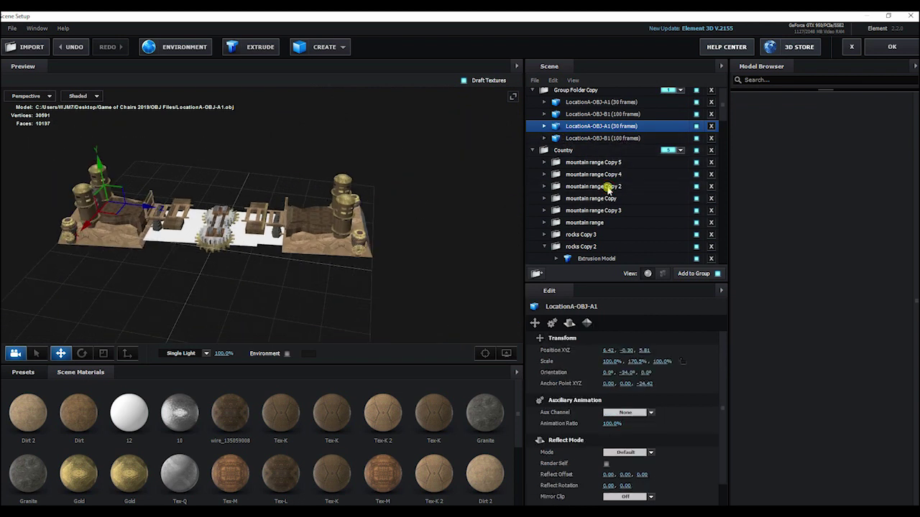
scroll(328, 213, "down", 5)
left_click_drag(263, 235, 238, 232)
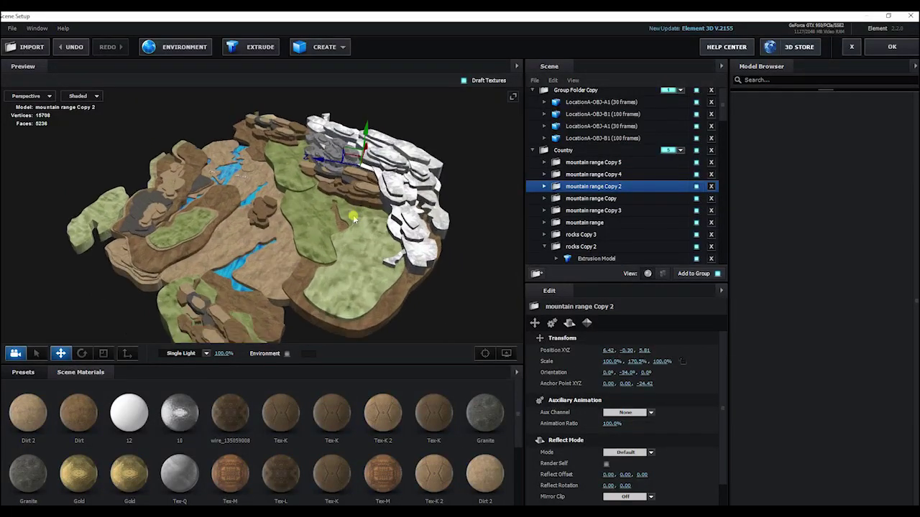
scroll(355, 217, "up", 3)
mouse_move(354, 217)
left_mouse_down()
mouse_move(342, 204)
mouse_move(344, 219)
left_mouse_up()
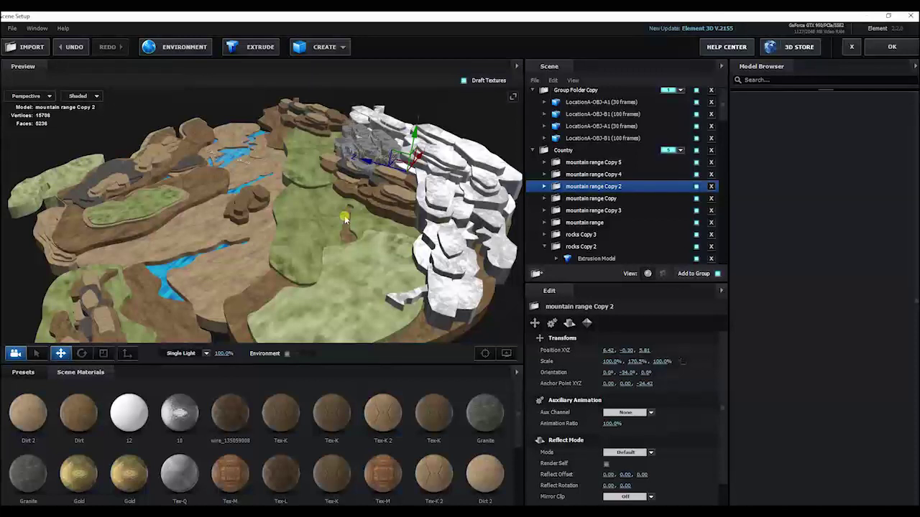
left_click(891, 46)
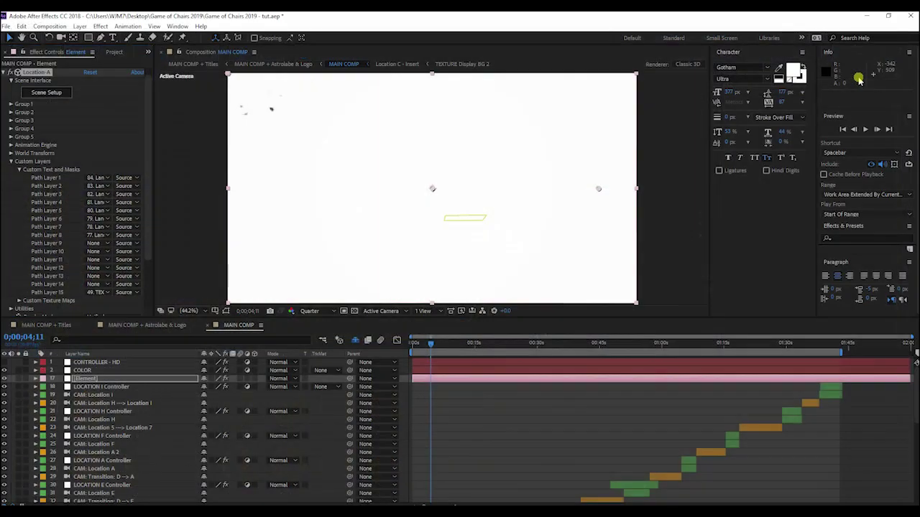
Step: Go to 0;00;00;00 in MAIN COMP, set the preview resolution to Full, and examine the map's textured and untextured areas
left_click(414, 345)
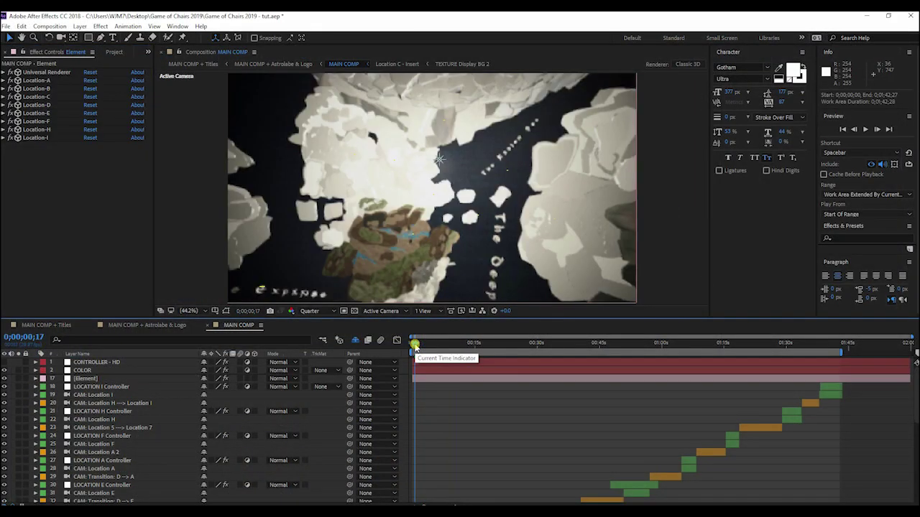
left_click(414, 346)
left_click(412, 346)
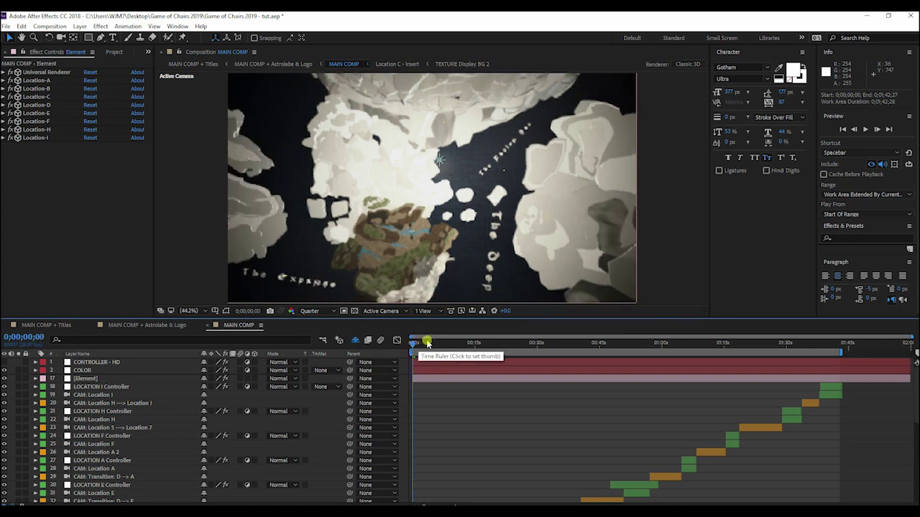
left_click(309, 311)
left_click(330, 337)
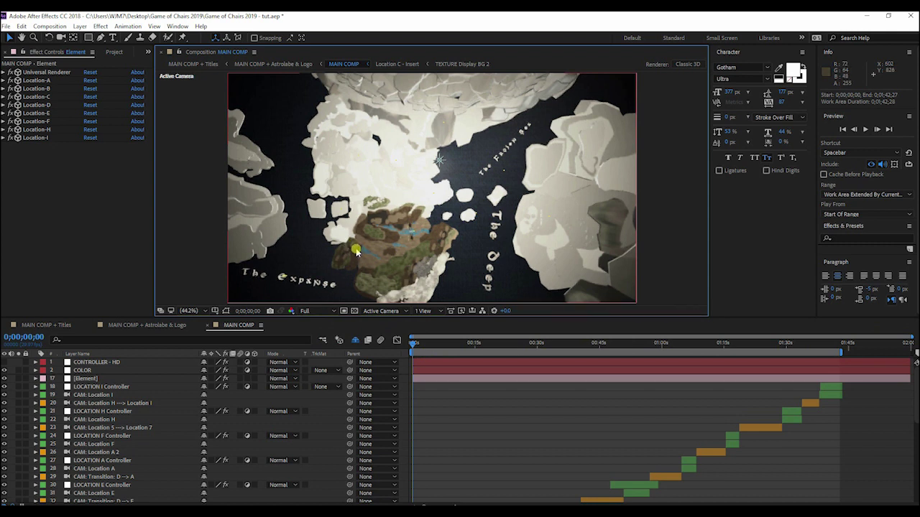
scroll(355, 250, "up", 4)
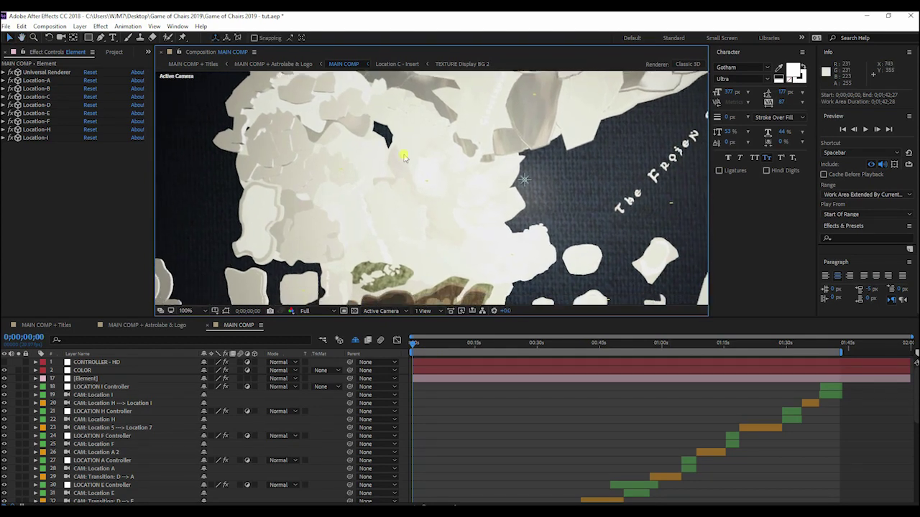
scroll(465, 185, "down", 2)
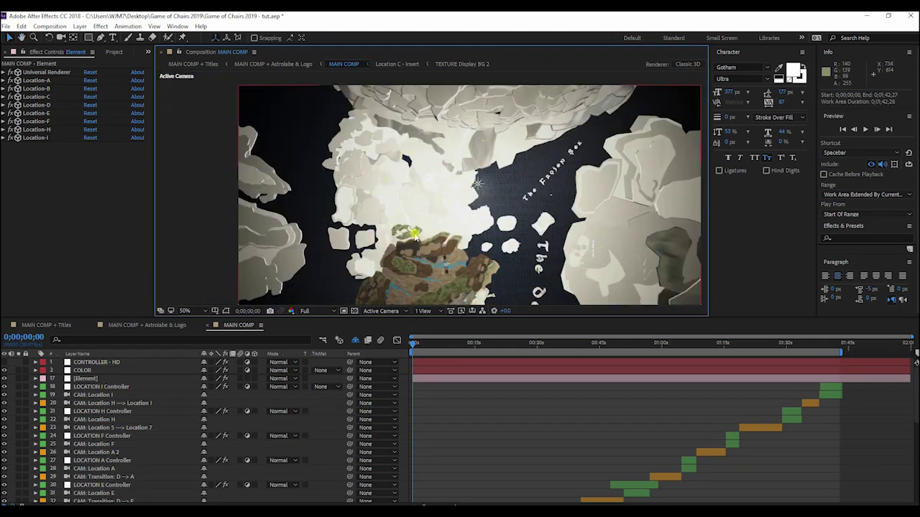
scroll(414, 234, "down", 2)
scroll(361, 167, "up", 2)
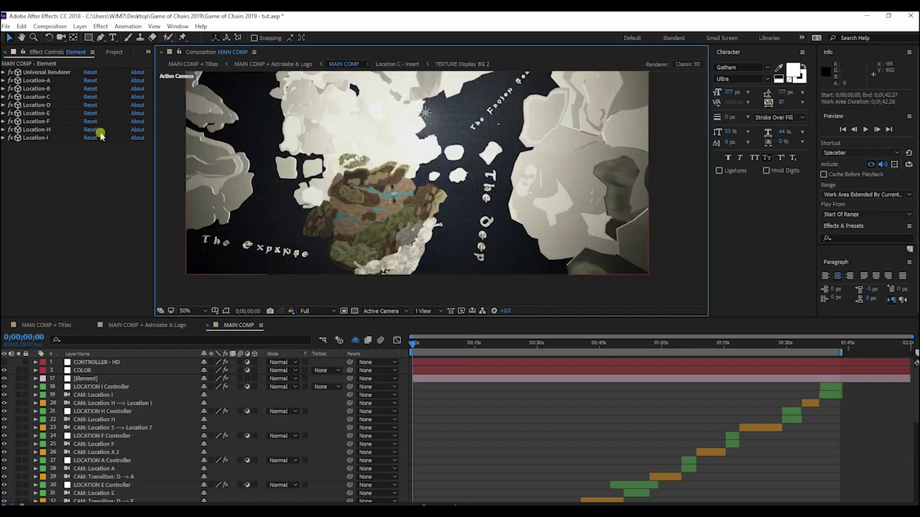
Step: Relink the missing scene files in Location-B's Scene Setup, and do the same for the remaining location effects through Location-I
left_click(30, 88)
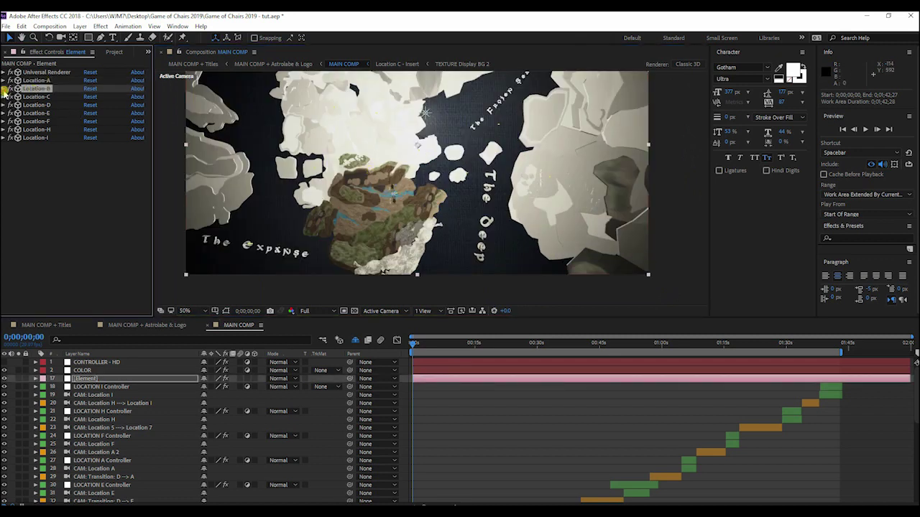
left_click(4, 89)
scroll(4, 89, "down", 1)
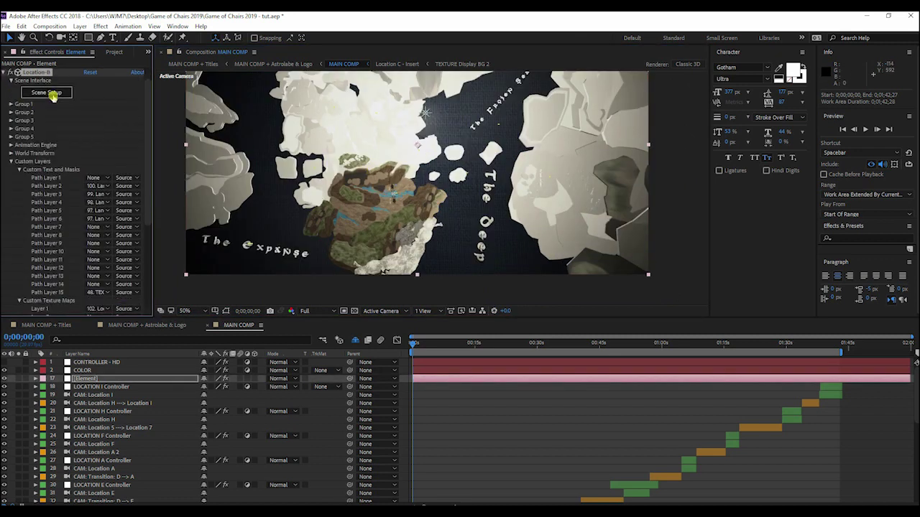
left_click(51, 97)
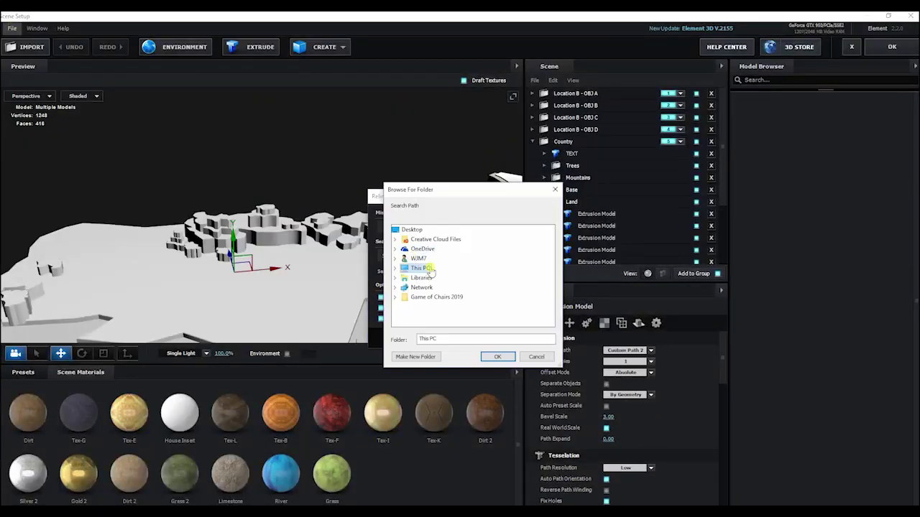
left_click(498, 357)
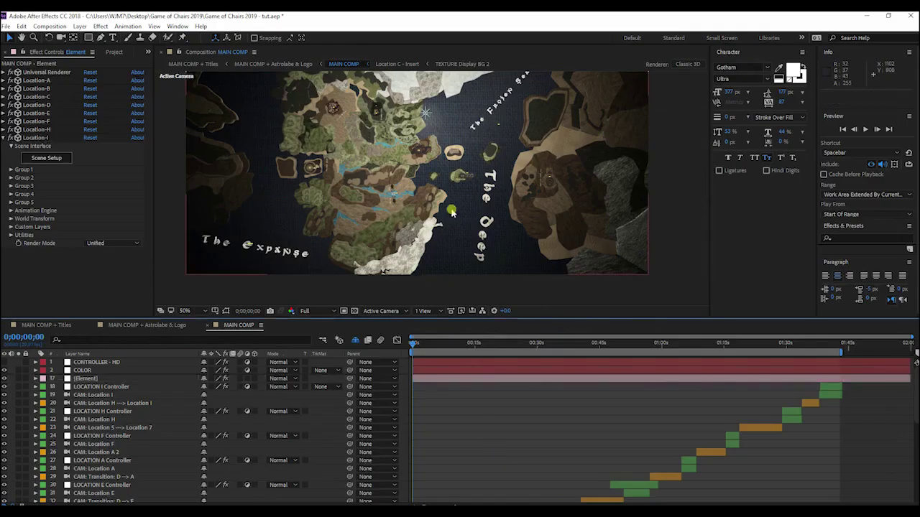
Step: Save the project and look over the whole textured map in MAIN COMP
key("ctrl+s")
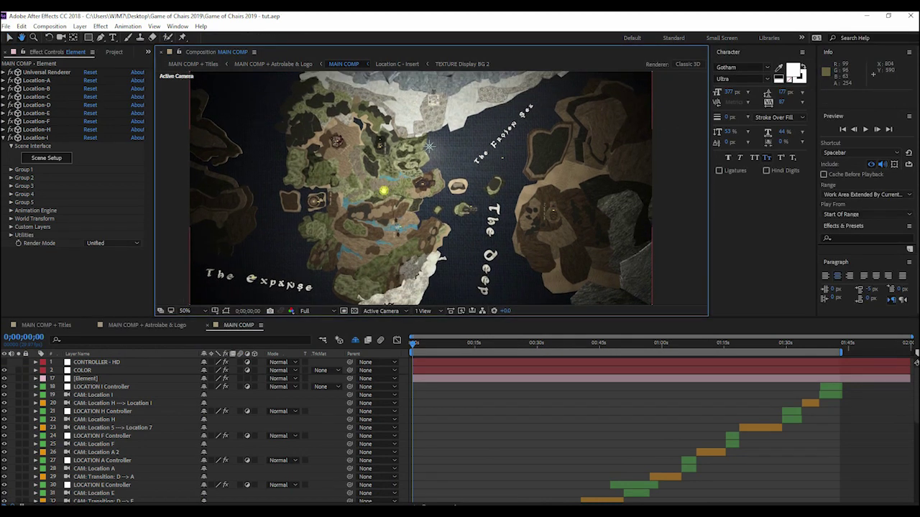
scroll(384, 190, "down", 2)
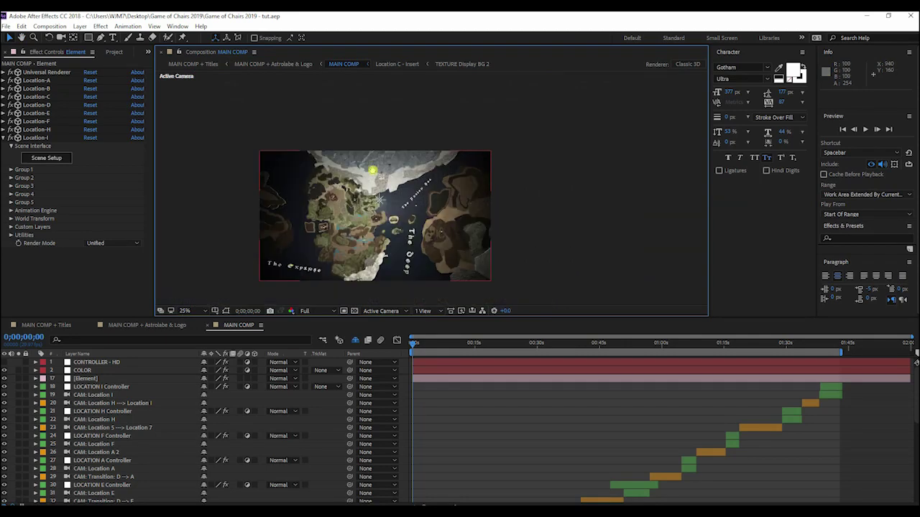
scroll(424, 174, "up", 2)
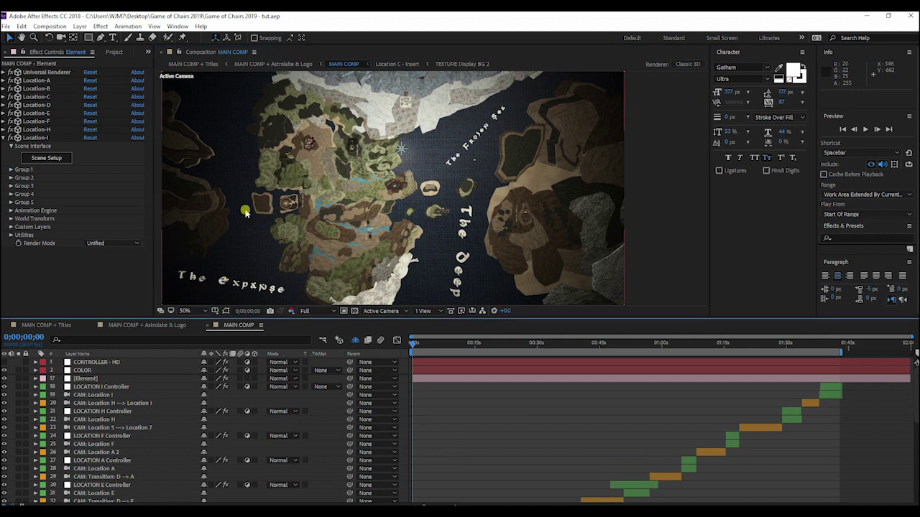
Step: Collapse the Location-I effect and toggle Location-A off and back on to check which part of the map it renders
left_click(3, 139)
left_click(41, 82)
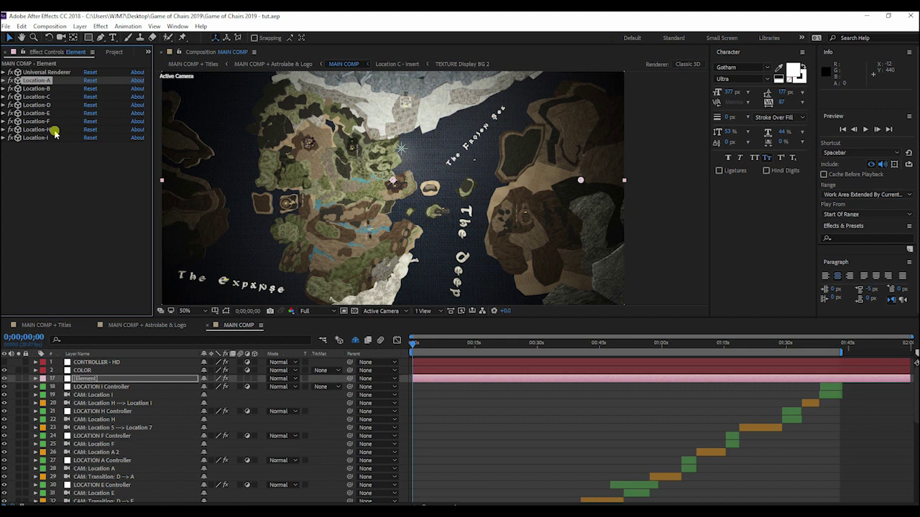
left_click(4, 81)
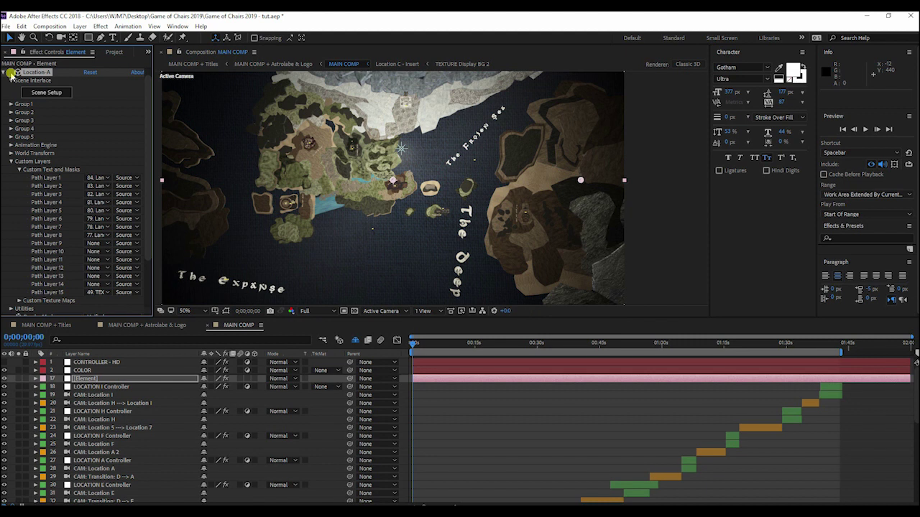
left_click(11, 72)
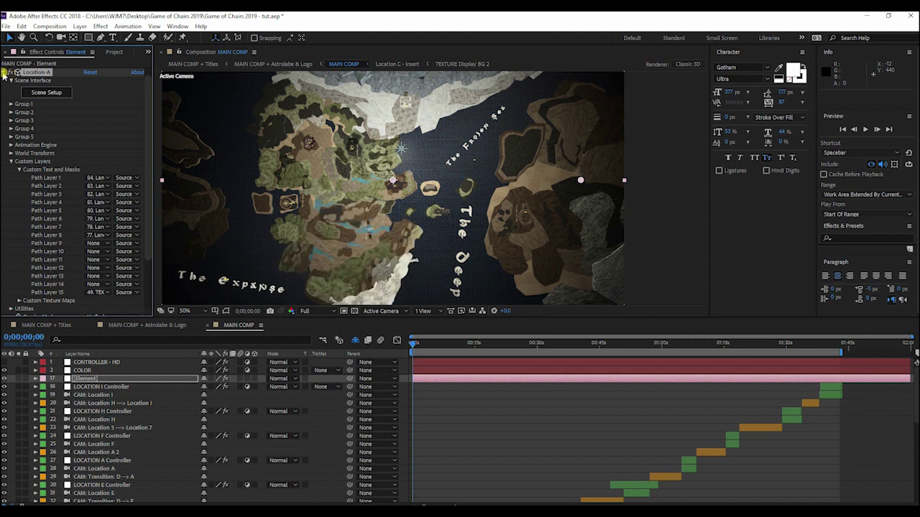
left_click(3, 72)
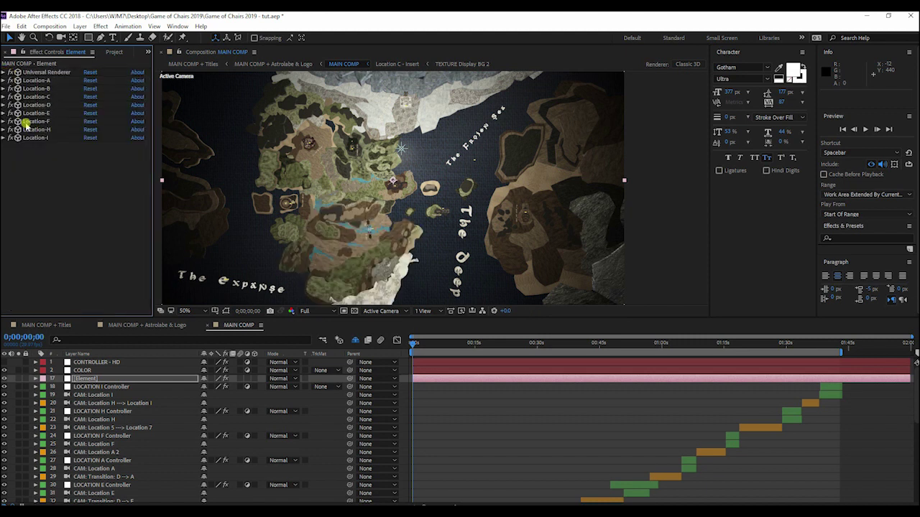
Step: Toggle the Location-F effect off and back on and inspect the map terrain up close
left_click(32, 121)
left_click(12, 121)
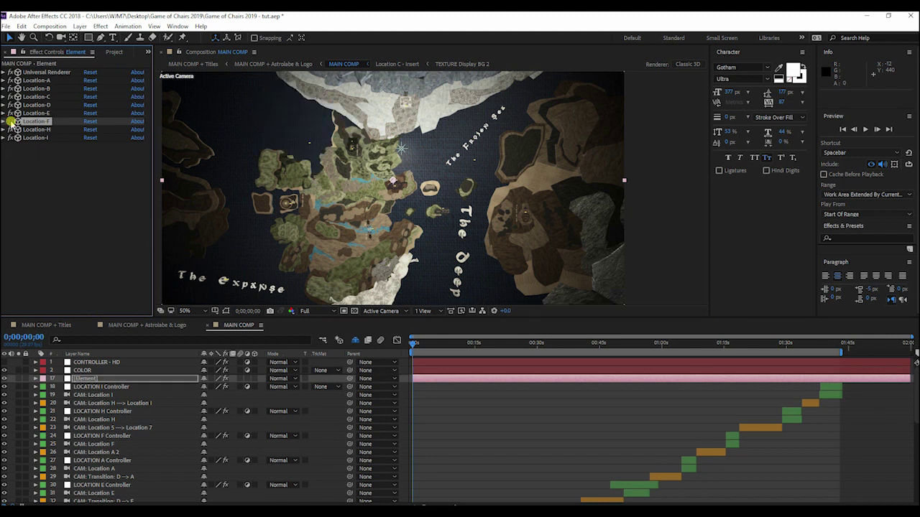
left_click(11, 120)
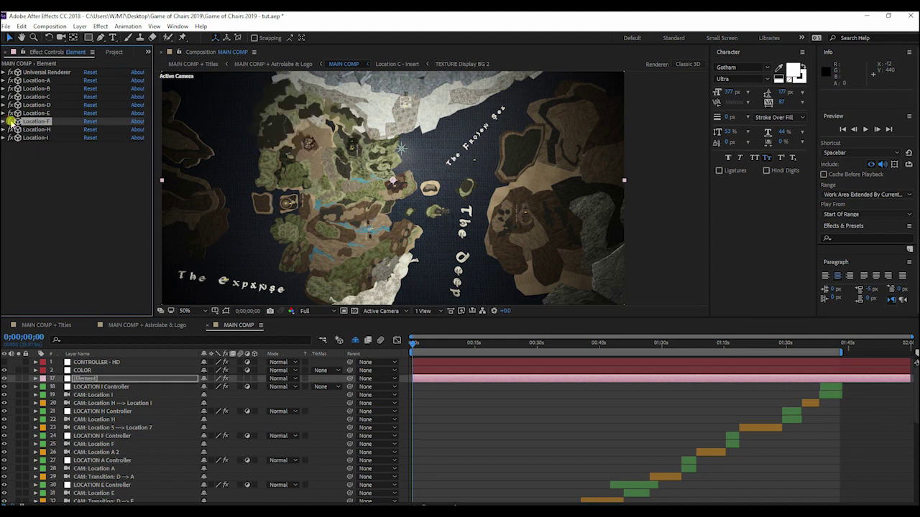
key("period")
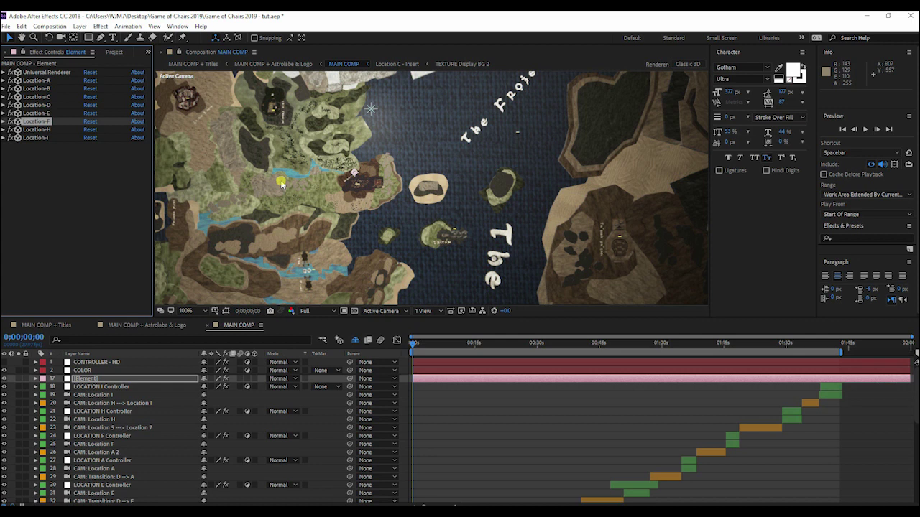
scroll(294, 181, "down", 2)
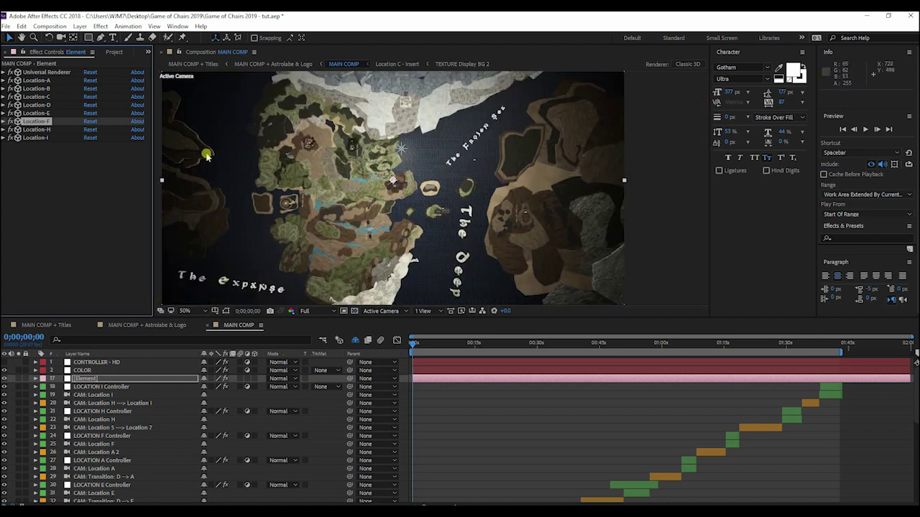
Step: Open Location-A's Scene Setup and examine the Country group's folders and its terrain model from another angle
left_click(39, 80)
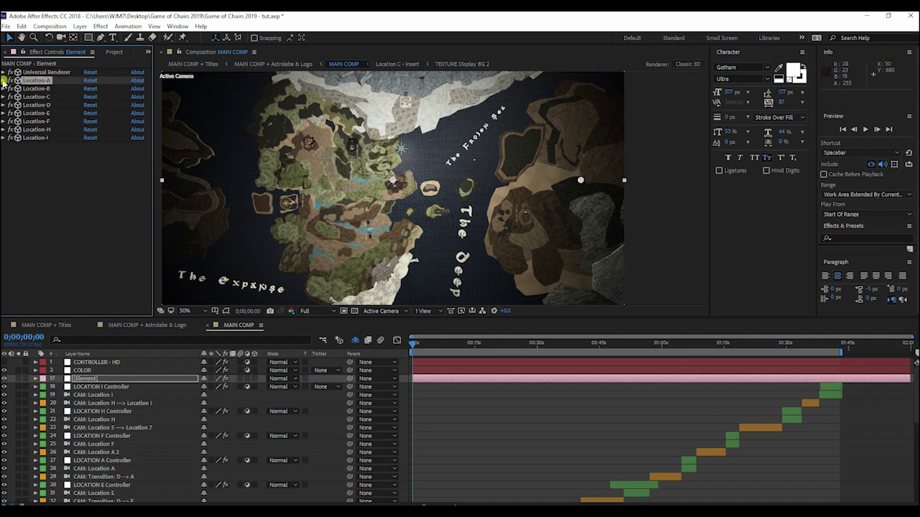
left_click(3, 81)
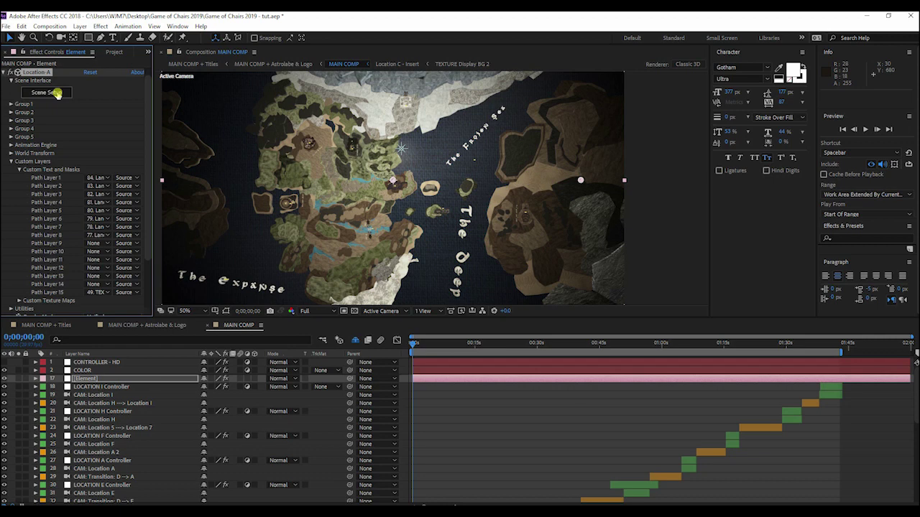
left_click(57, 94)
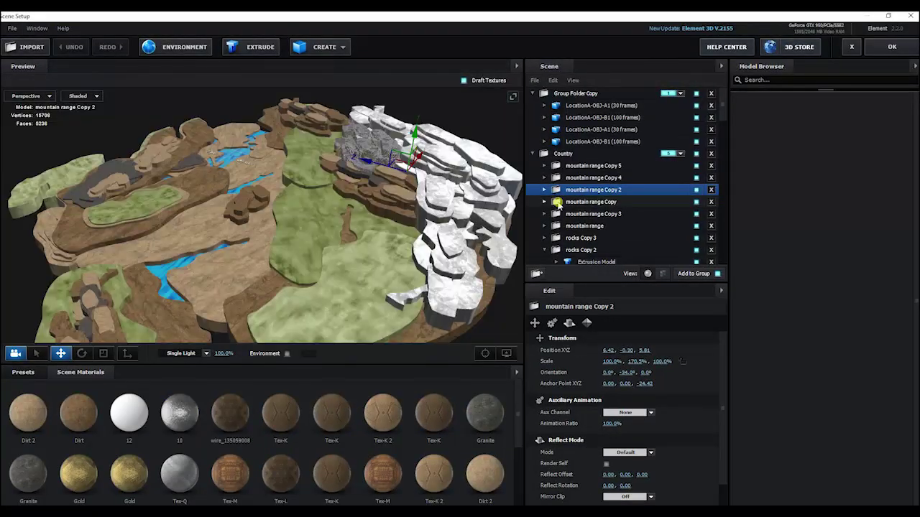
left_click(558, 154)
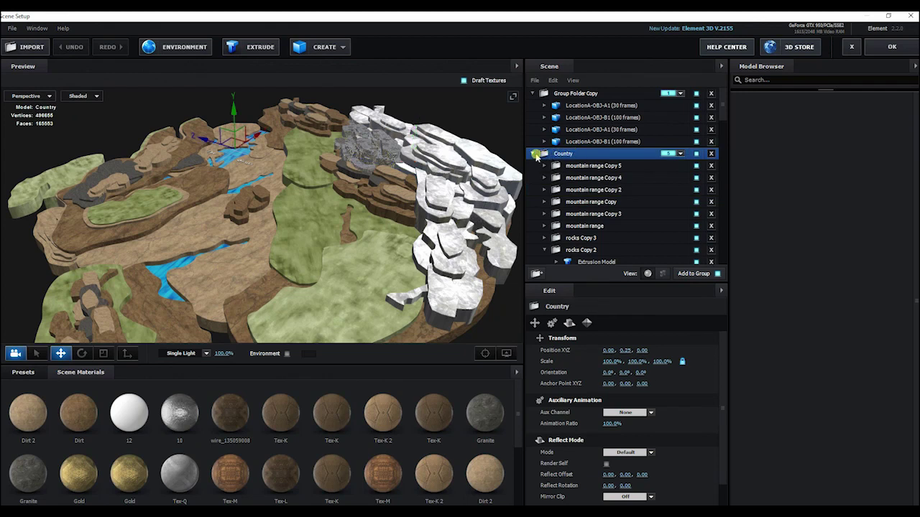
left_click(533, 154)
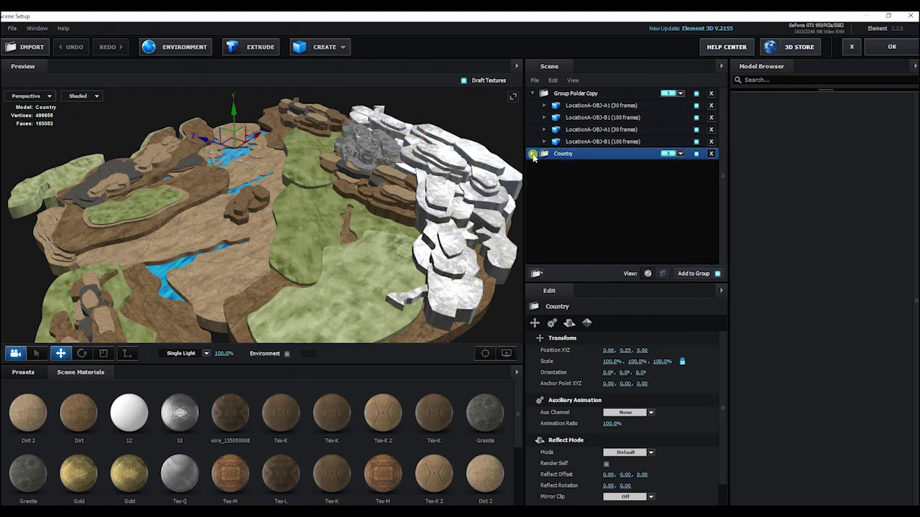
left_click(533, 154)
left_click_drag(329, 192, 354, 194)
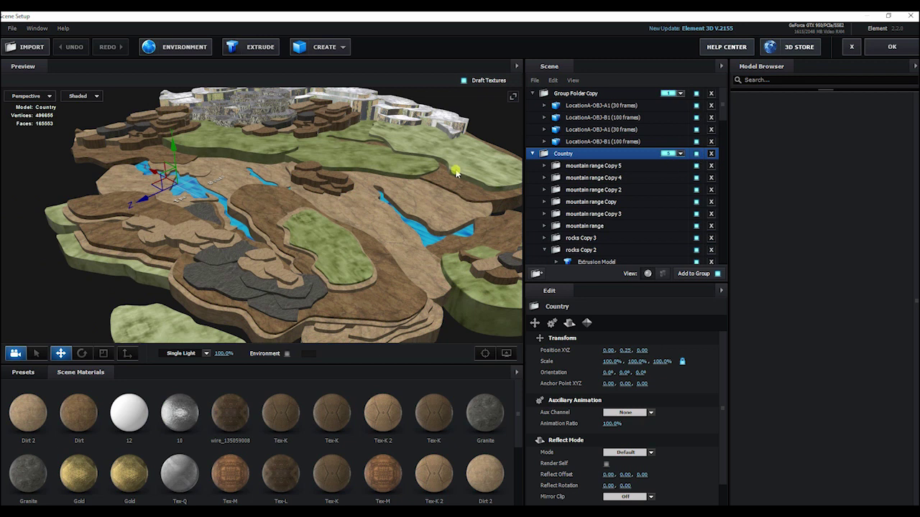
Step: Check the visibility switches of the mountain range Copy 5 and rocks Copy 3 folders in the Country group
left_click(707, 166)
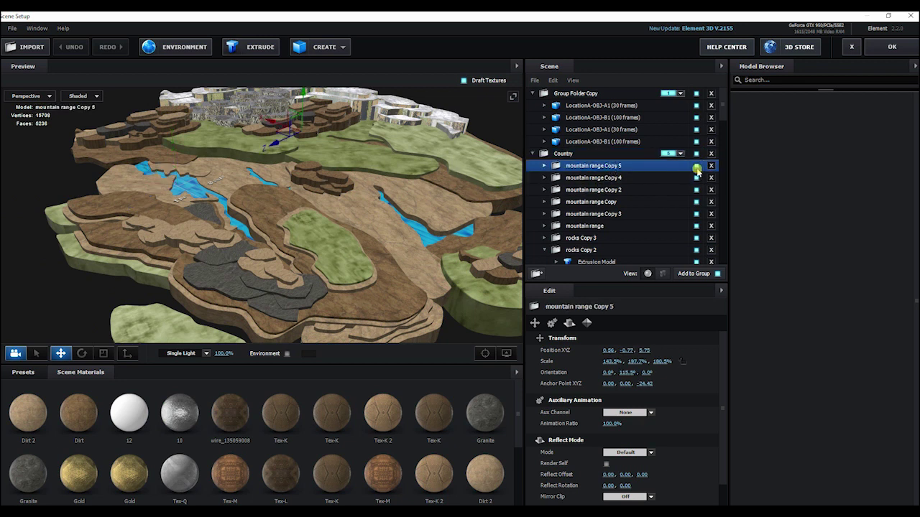
left_click(696, 167)
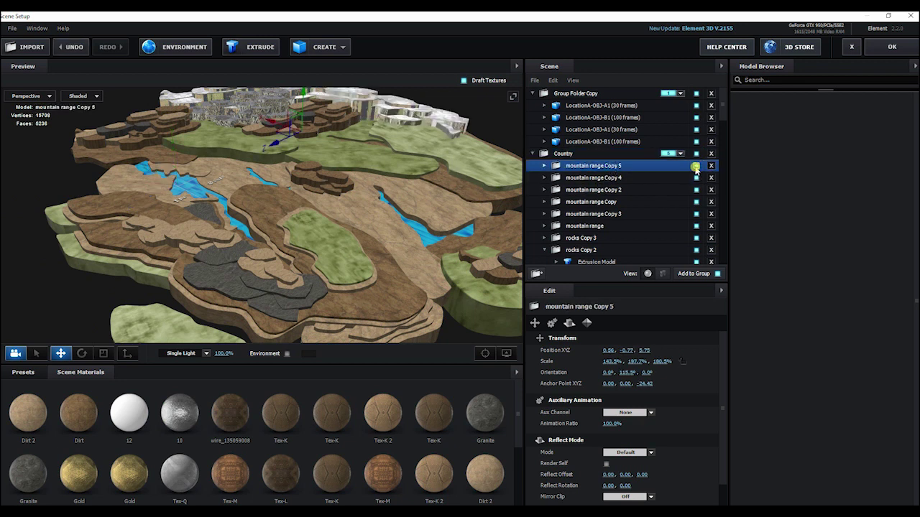
left_click(687, 239)
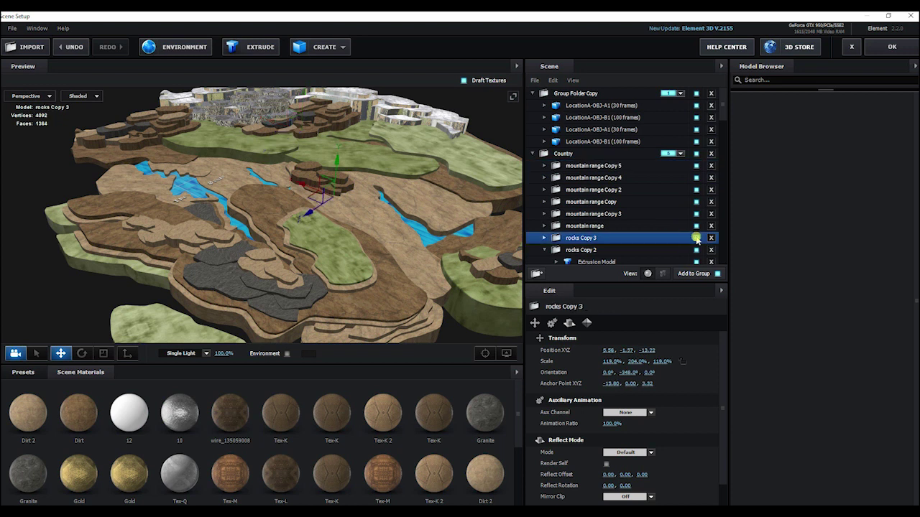
Step: Collapse the expanded rocks folders in the Country group and look through the extrusion models and their materials below them
scroll(608, 211, "down", 3)
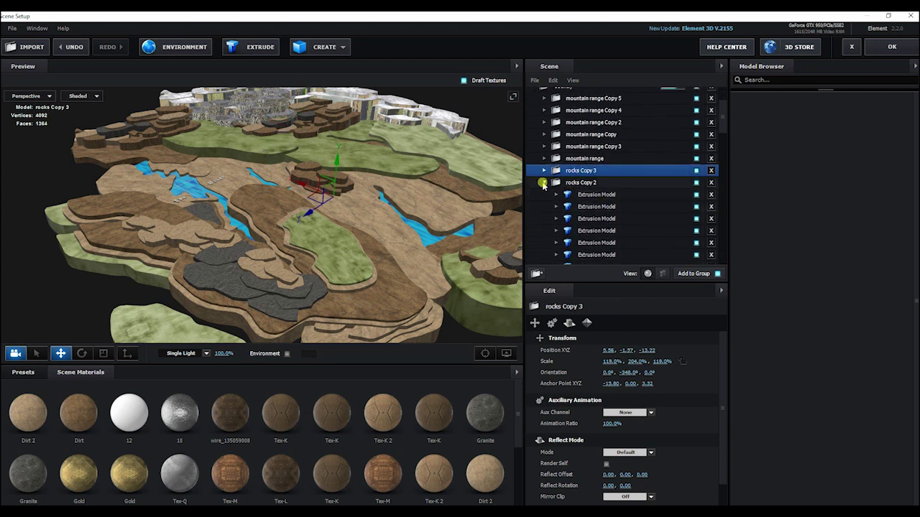
left_click(543, 184)
left_click(542, 220)
left_click(543, 219)
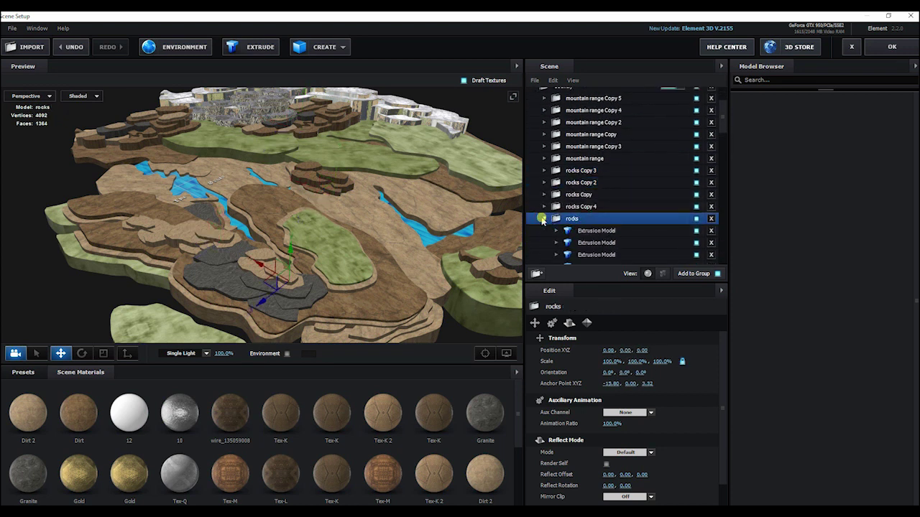
scroll(605, 176, "down", 5)
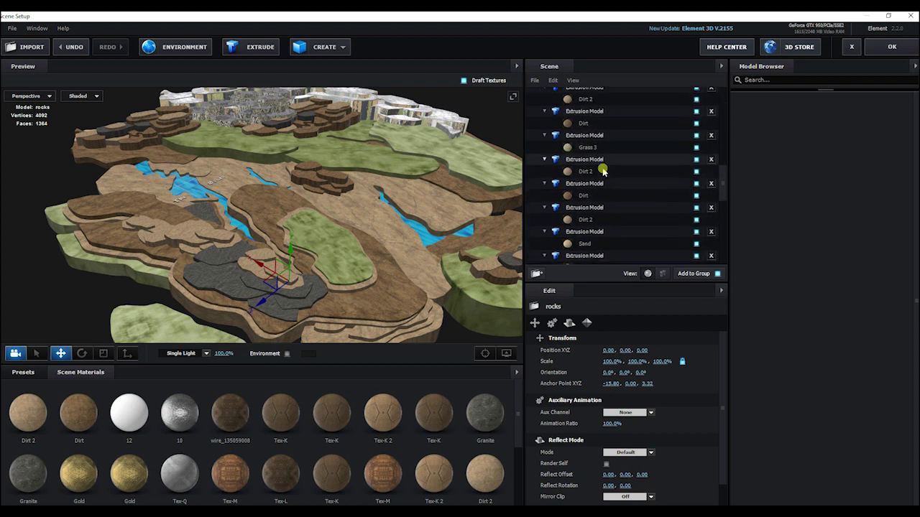
scroll(602, 170, "down", 2)
scroll(606, 176, "up", 3)
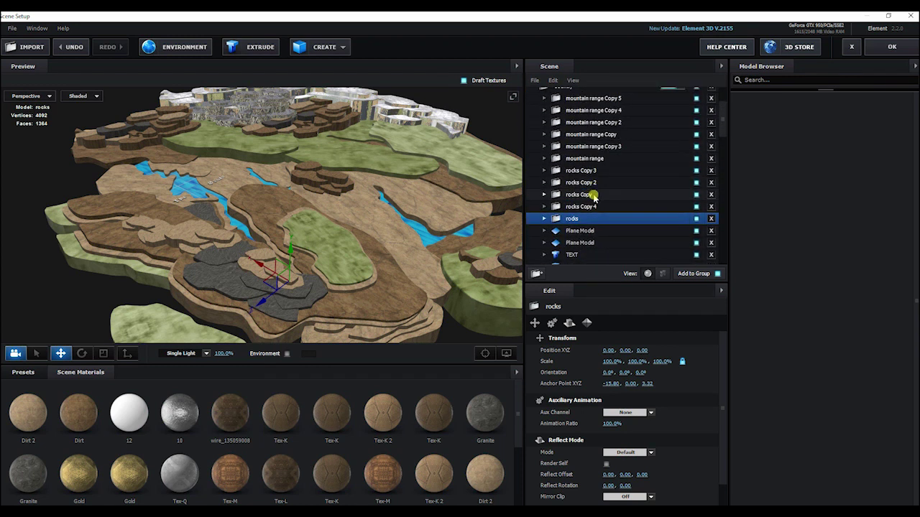
Step: Inspect the TEXT extrusion and a Plane Model of the Country group in the preview and accept the Location-A scene setup
left_click(595, 255)
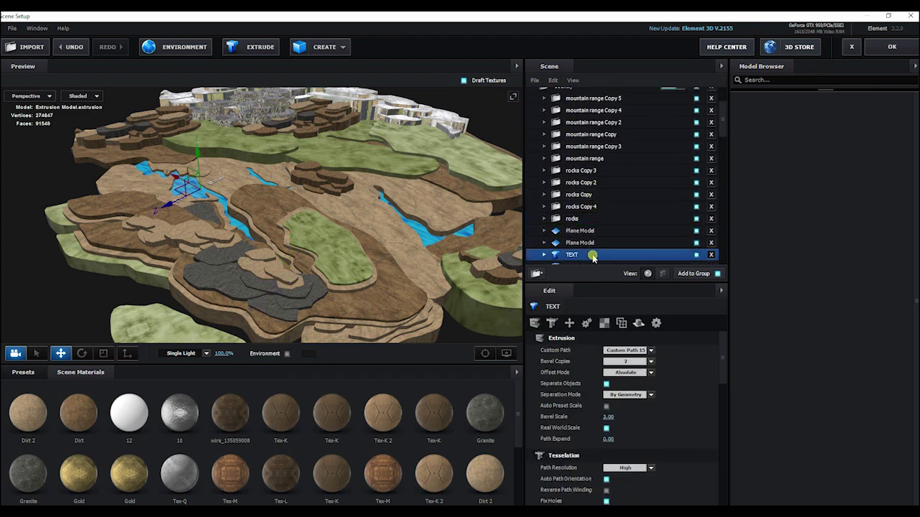
left_click(485, 353)
left_click_drag(388, 223, 353, 233)
scroll(354, 234, "down", 8)
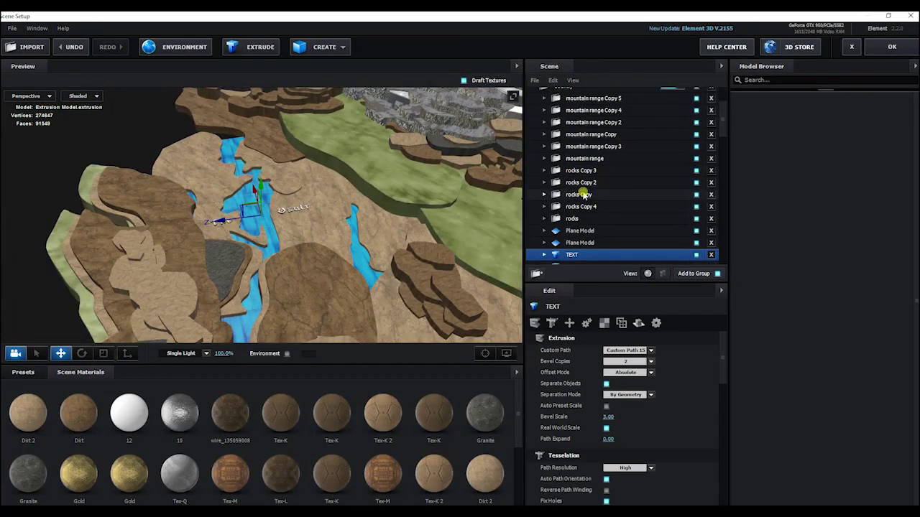
left_click(582, 242)
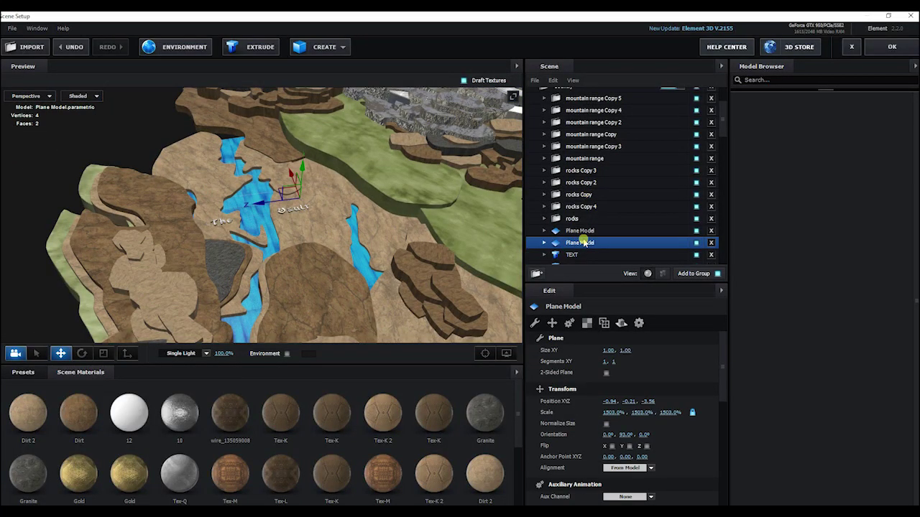
left_click_drag(382, 242, 408, 216)
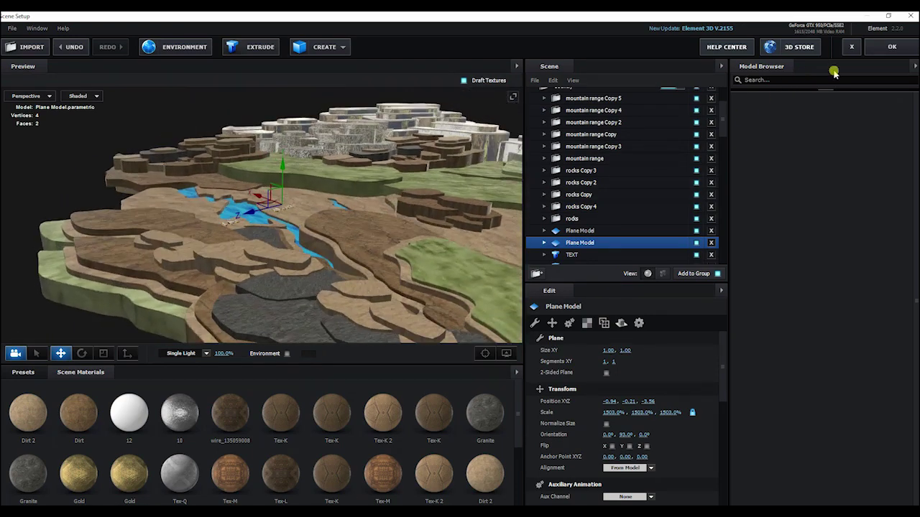
left_click(890, 46)
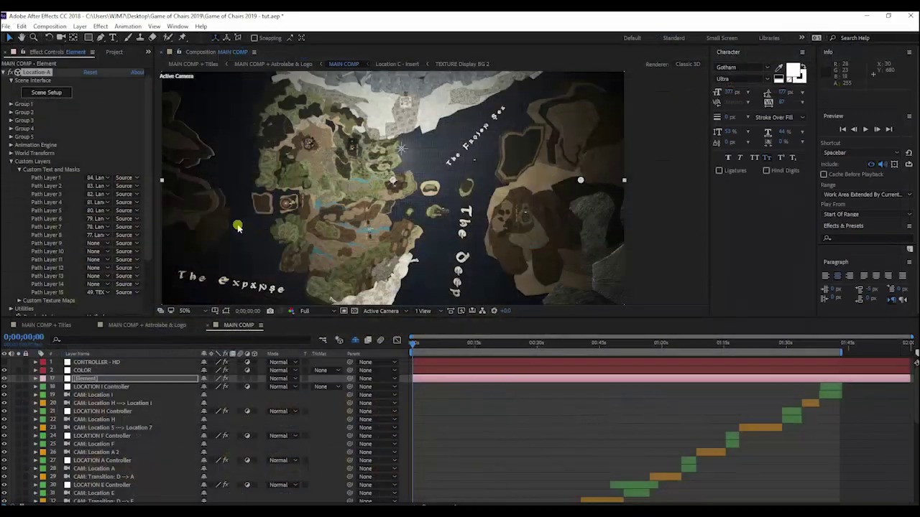
Step: Check the layer choices for Location-A's Path Layer 1 and Path Layer 4 under Custom Text and Masks
left_click(100, 181)
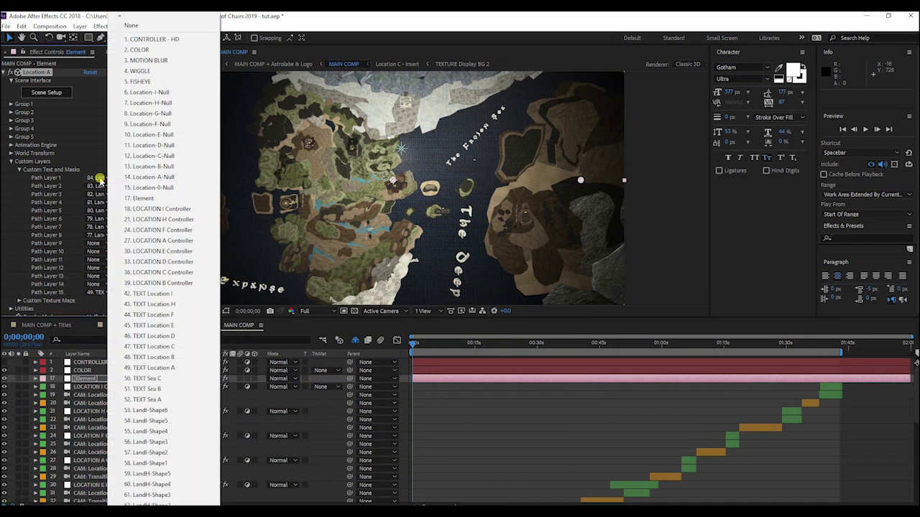
left_click(95, 207)
left_click(95, 204)
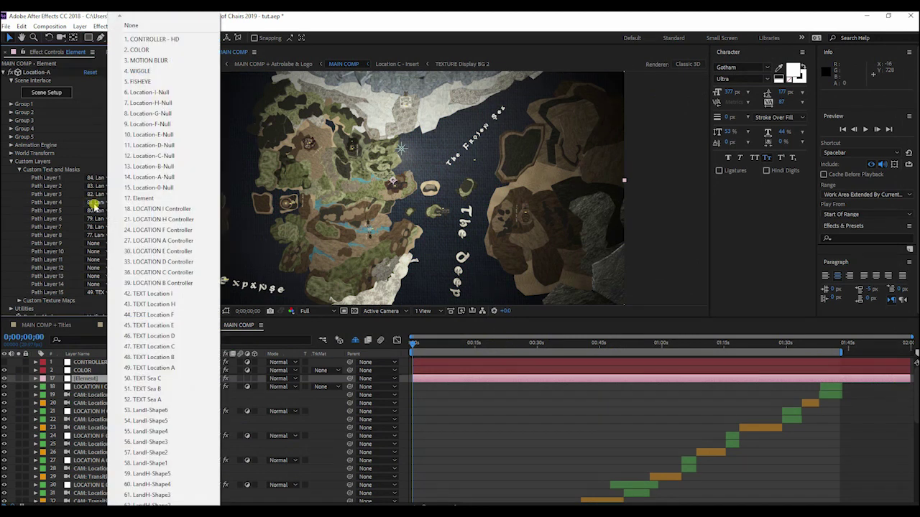
left_click(64, 209)
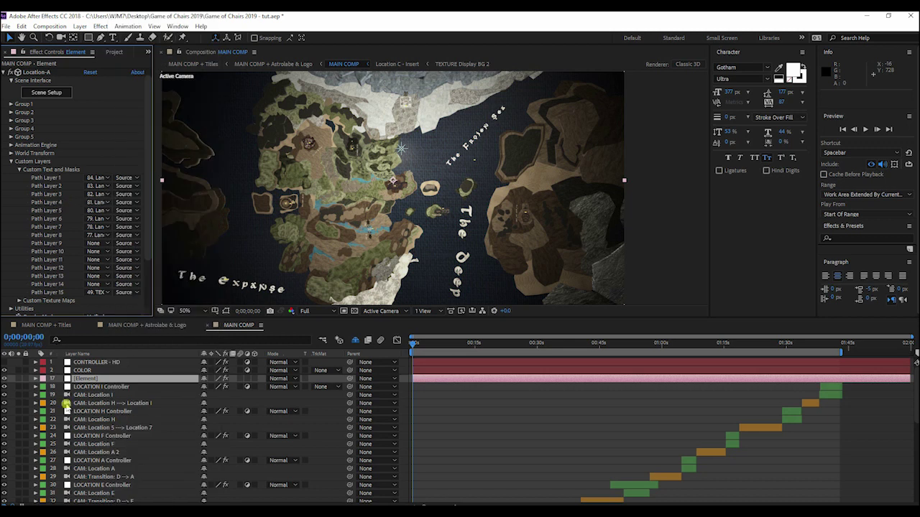
Step: Reveal the shy layers in MAIN COMP and select the LandE-Shape6 layer
scroll(121, 406, "down", 5)
scroll(121, 406, "down", 1)
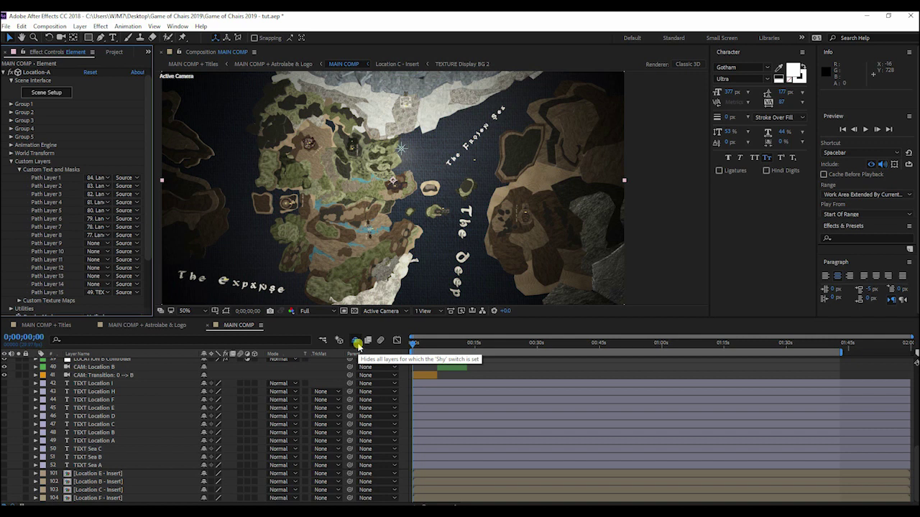
left_click(358, 343)
scroll(122, 407, "down", 5)
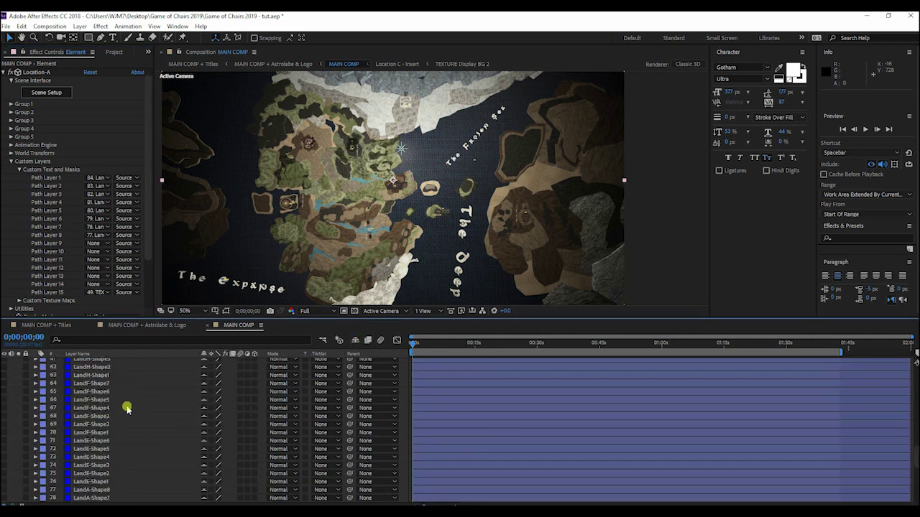
left_click(89, 400)
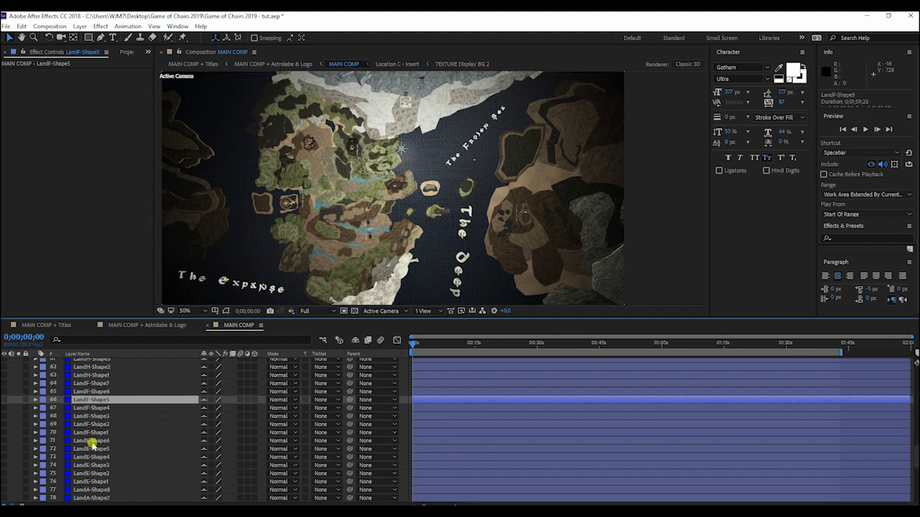
left_click(91, 440)
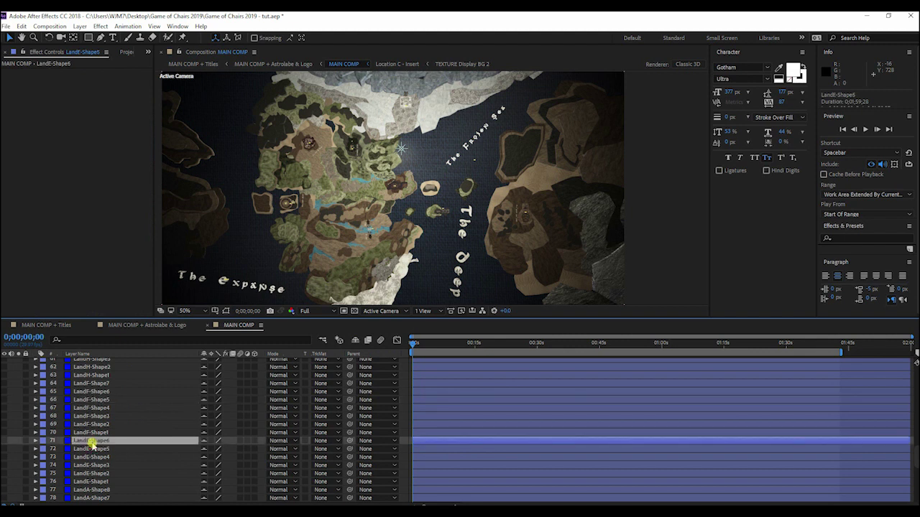
Step: Solo the LandE-Shape6 layer to examine its shape and return to the full map
left_click(19, 441)
key("comma")
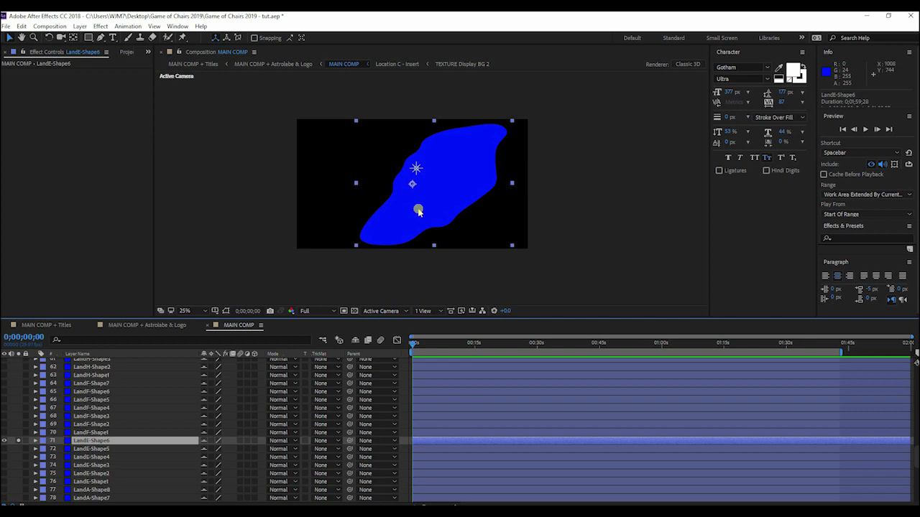
left_click(4, 440)
left_click(390, 208)
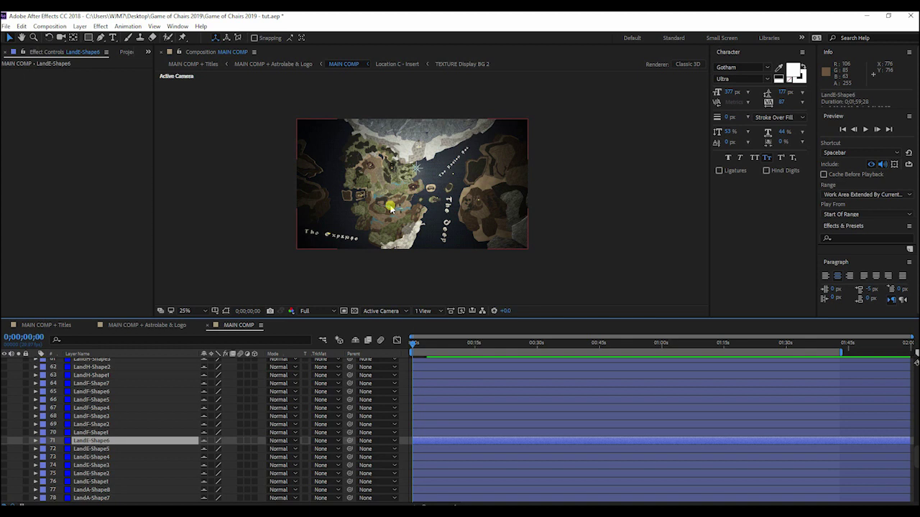
Step: Open the Element layer's Location-A scene setup, examine the TEXT extrusion in the preview, and return to MAIN COMP
scroll(412, 192, "up", 2)
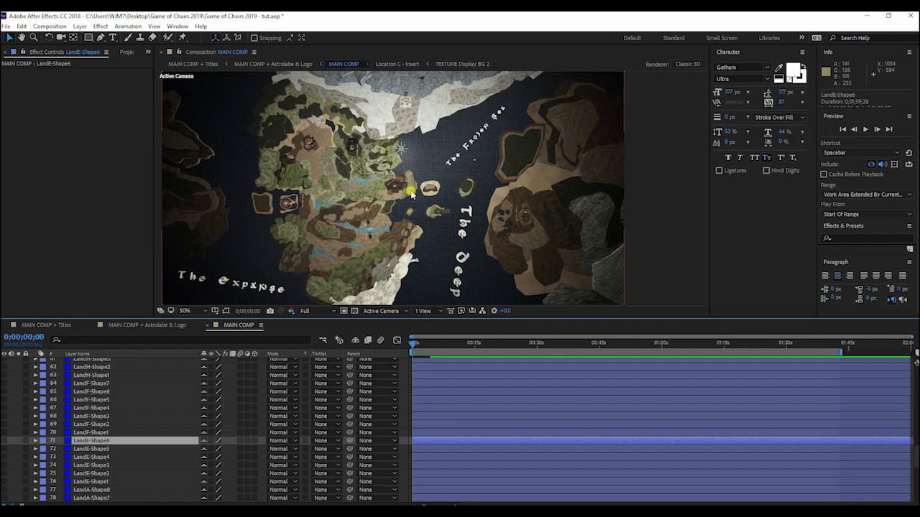
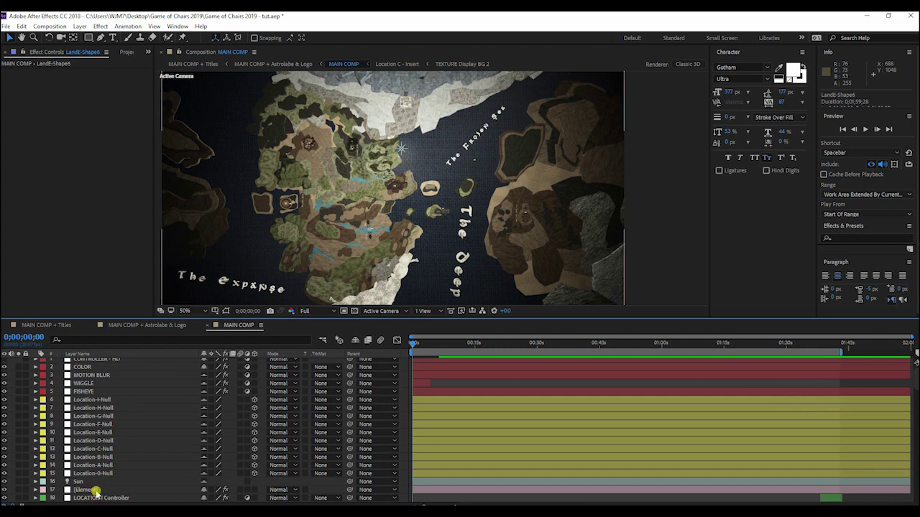
left_click(96, 491)
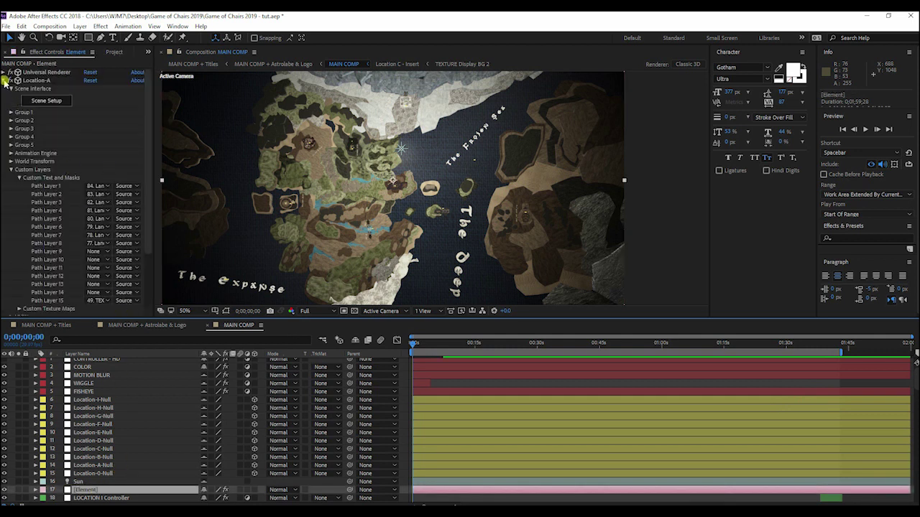
left_click(34, 100)
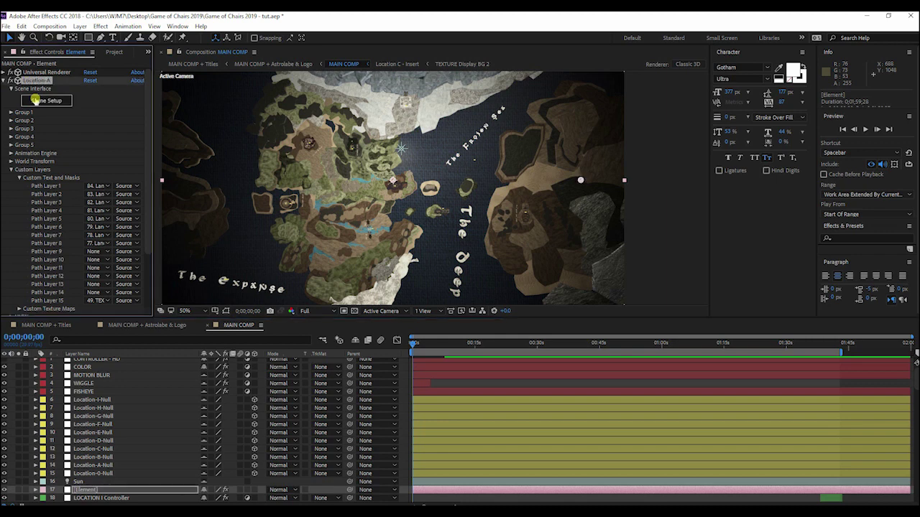
scroll(606, 164, "down", 5)
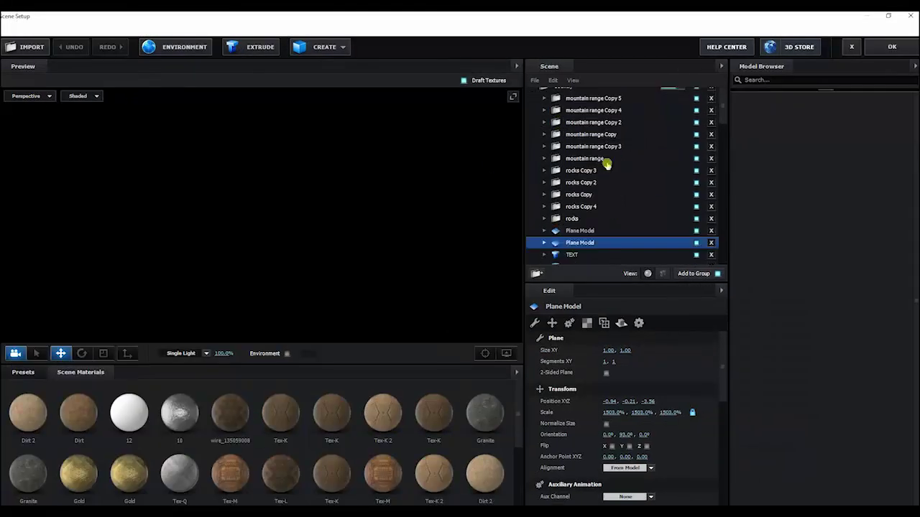
scroll(421, 201, "up", 5)
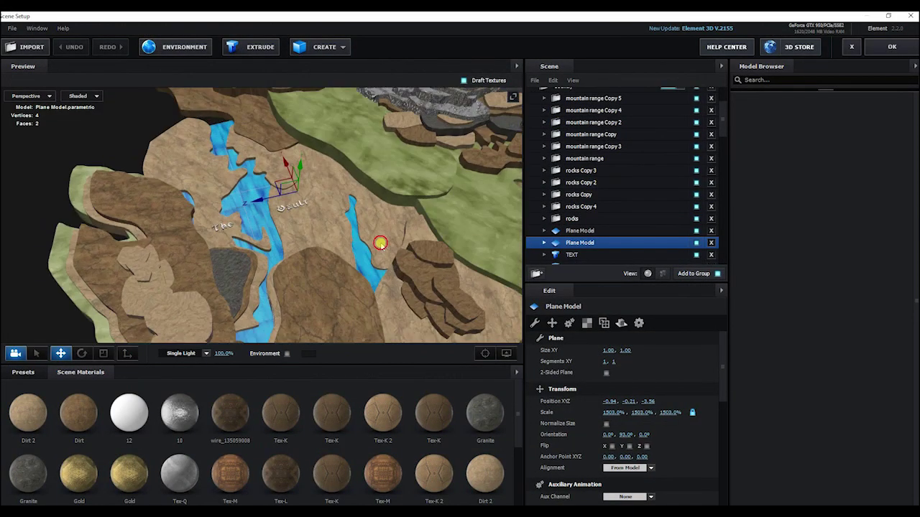
scroll(350, 215, "up", 4)
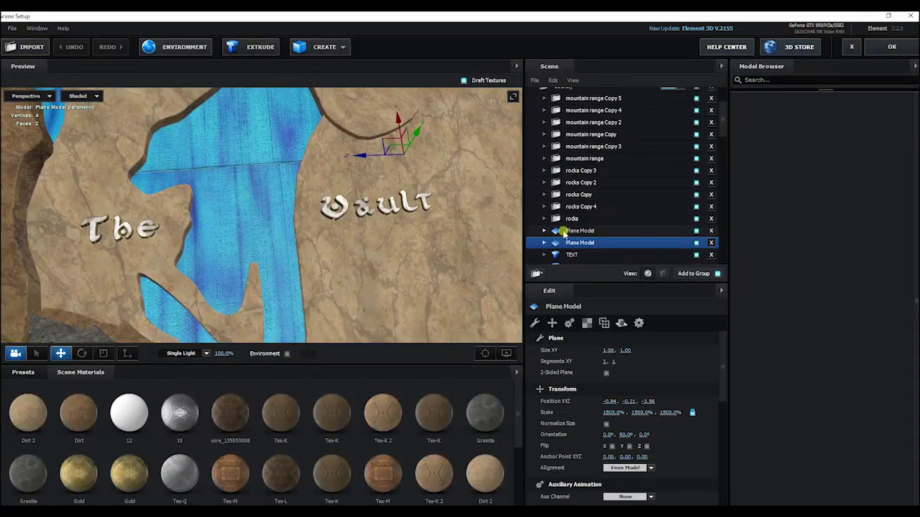
left_click(584, 254)
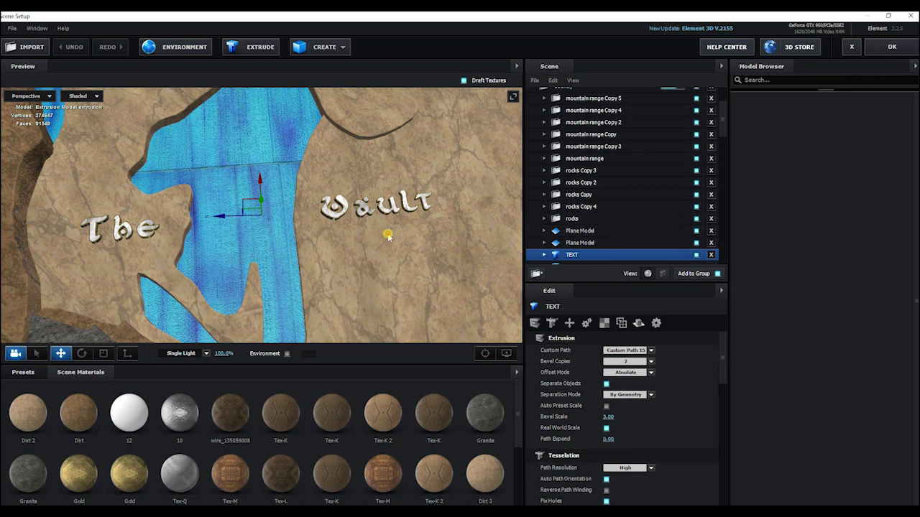
left_click_drag(384, 234, 404, 208)
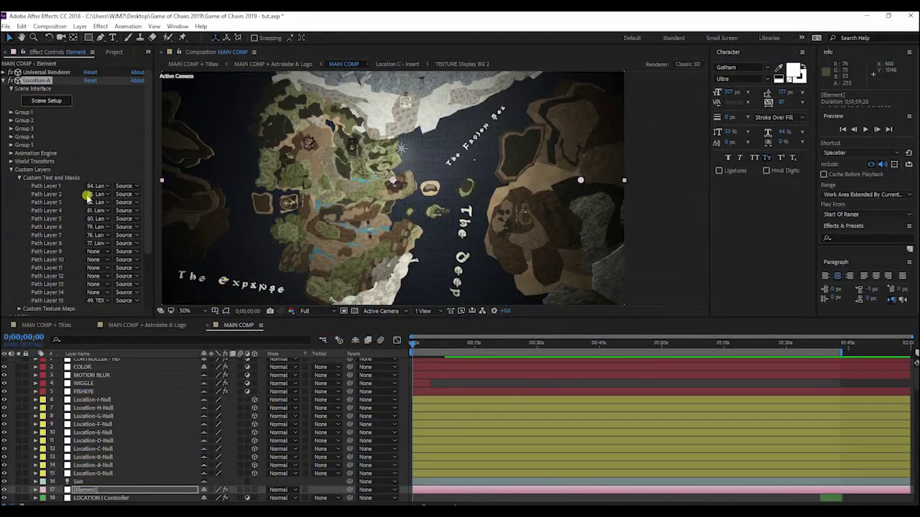
Step: Check Location-A's path layer assignments, hide the shy layers and select the TEXT Location A layer
scroll(47, 158, "down", 1)
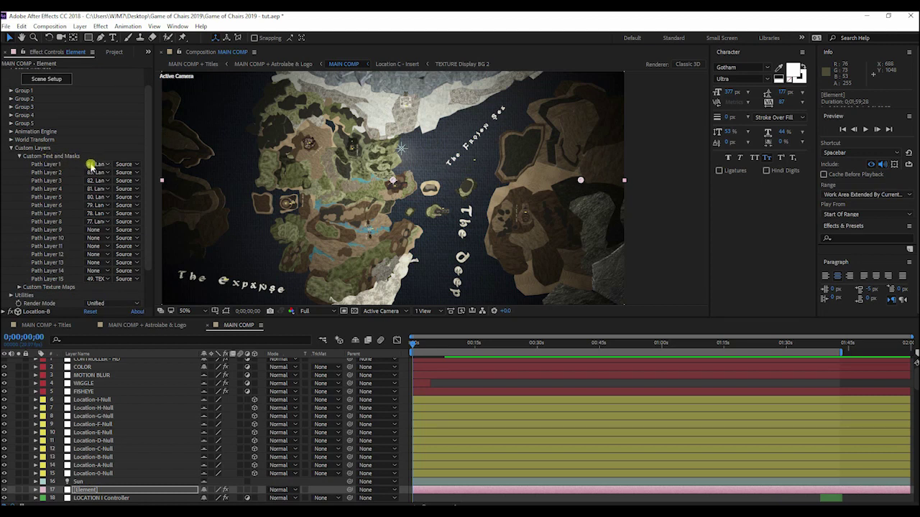
scroll(111, 415, "down", 5)
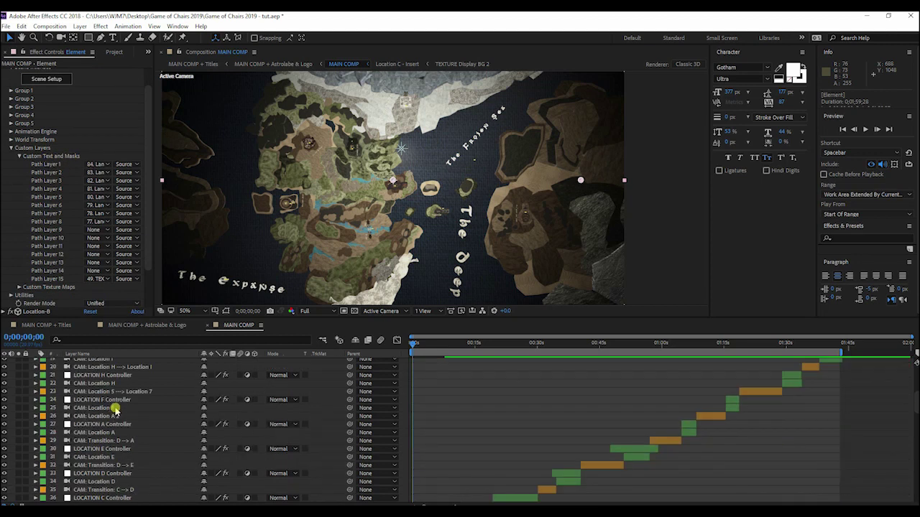
scroll(113, 411, "down", 8)
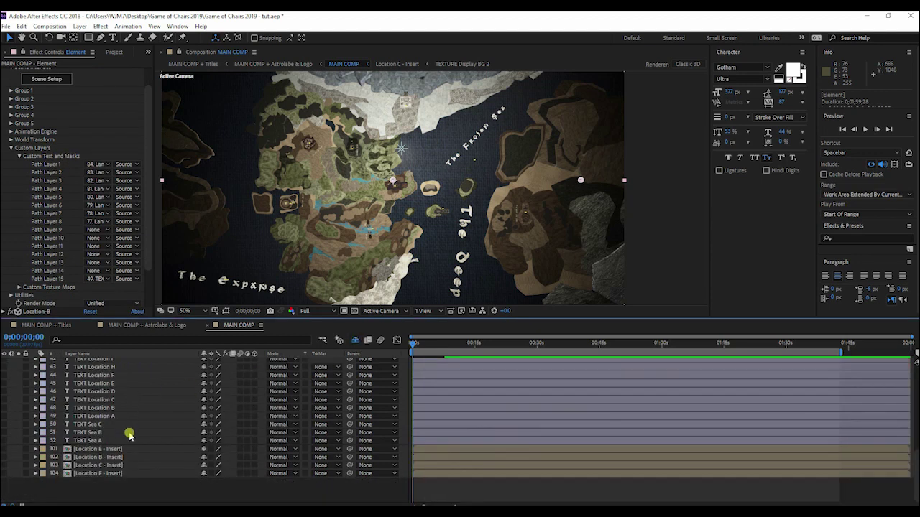
scroll(128, 434, "up", 2)
left_click(101, 489)
left_click(113, 465)
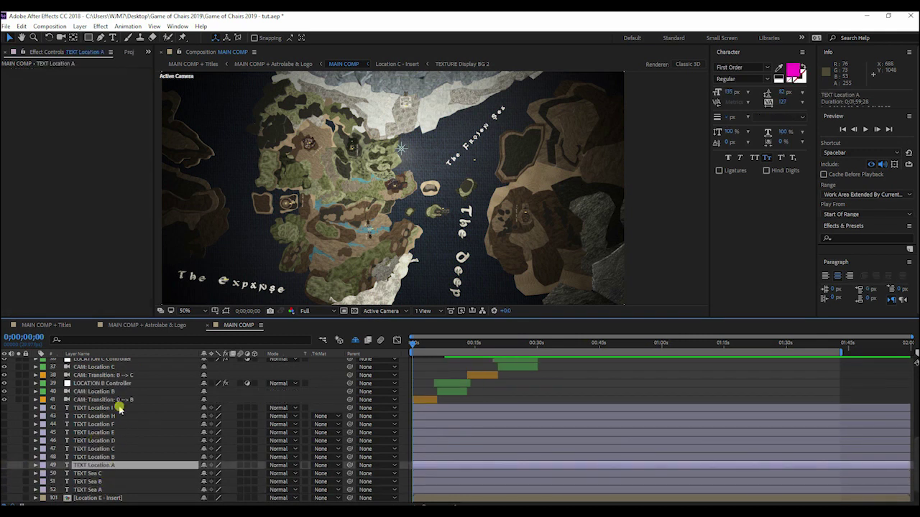
scroll(118, 408, "down", 1)
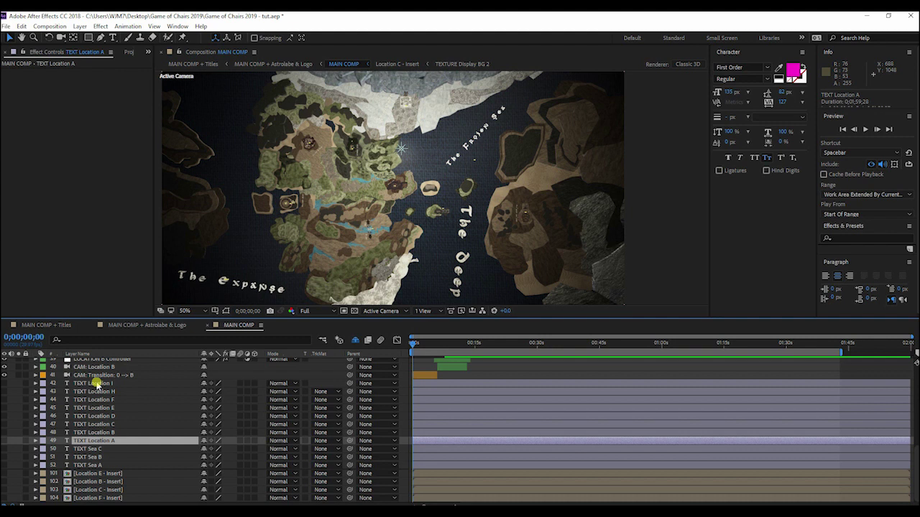
Step: Solo the TEXT Location A layer to replace the word "Vault" with "Tree", and return it to its hidden, unsoloed state
left_click(19, 440)
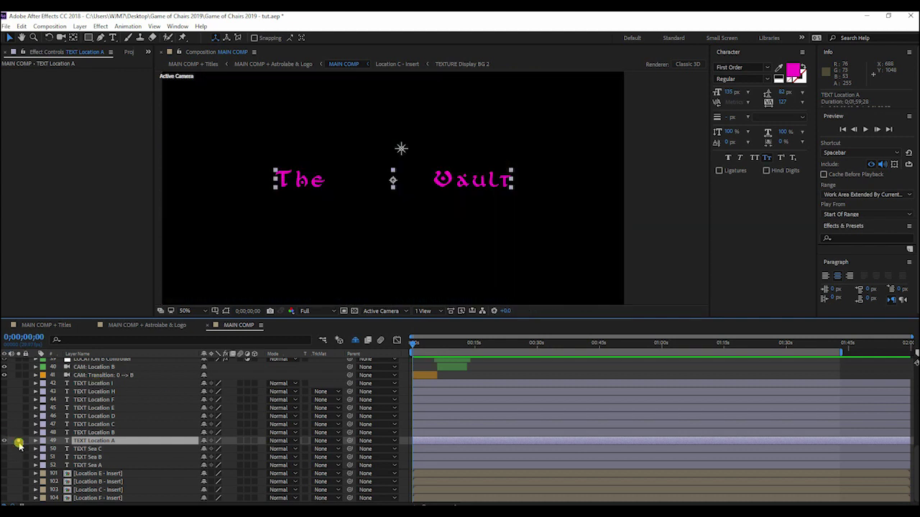
double_click(159, 445)
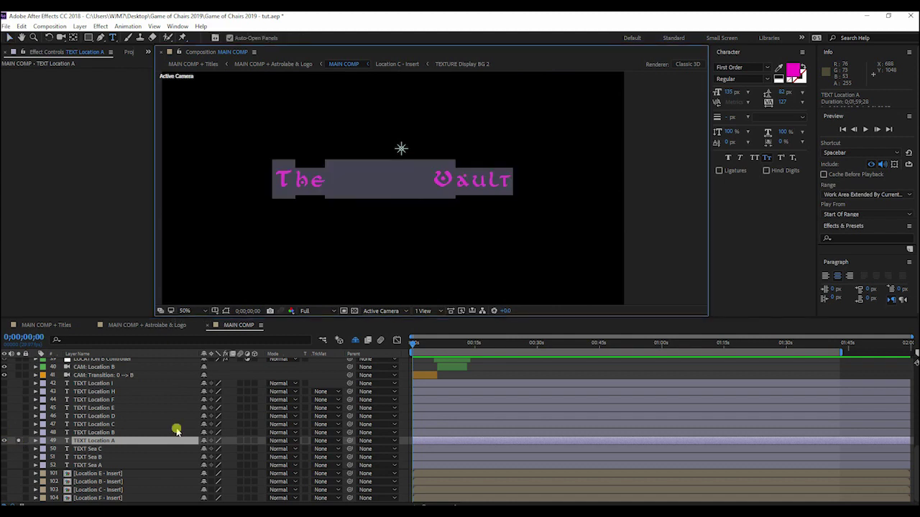
left_click_drag(431, 179, 546, 181)
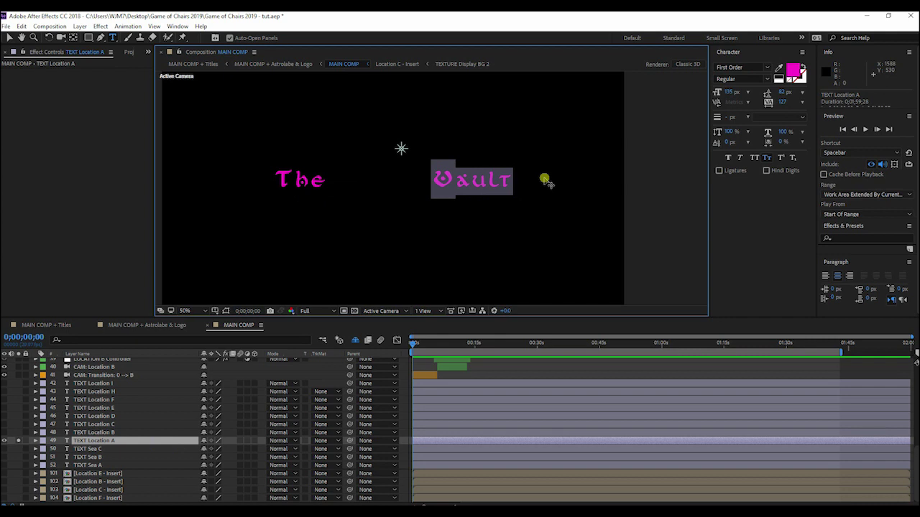
type("Tree")
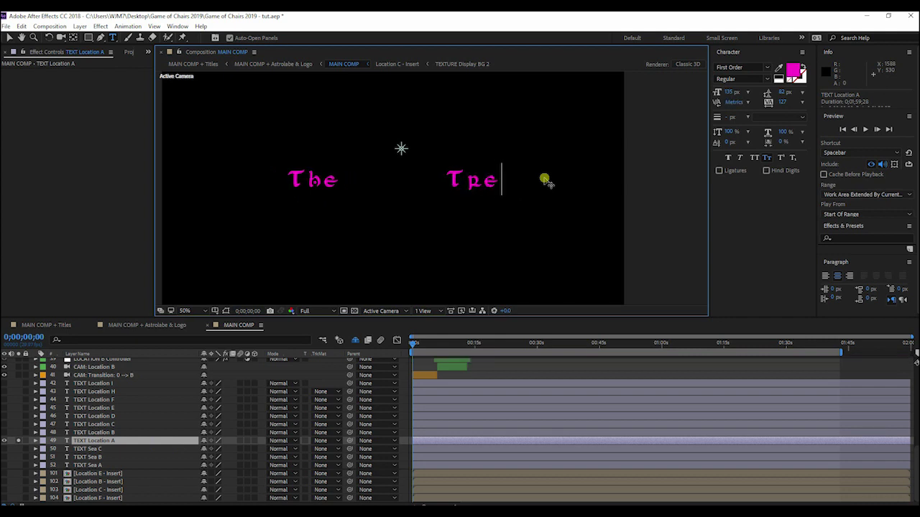
left_click(16, 441)
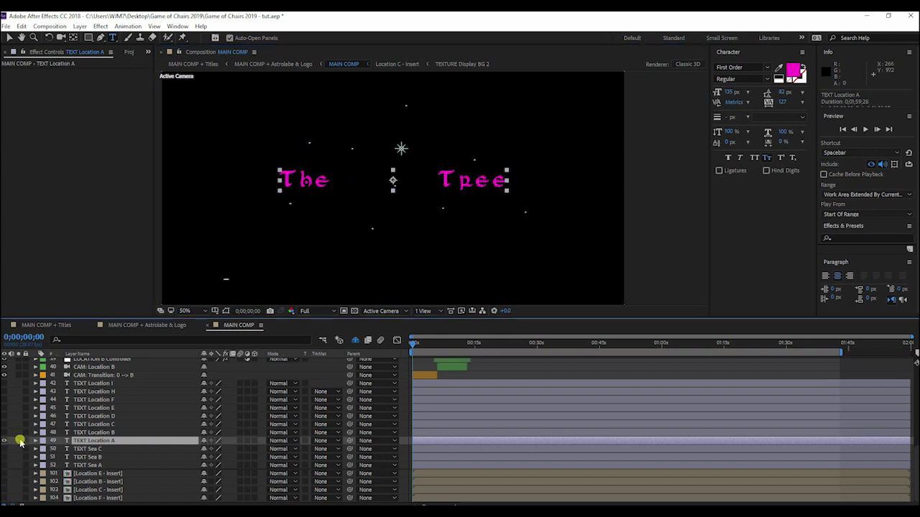
left_click(5, 443)
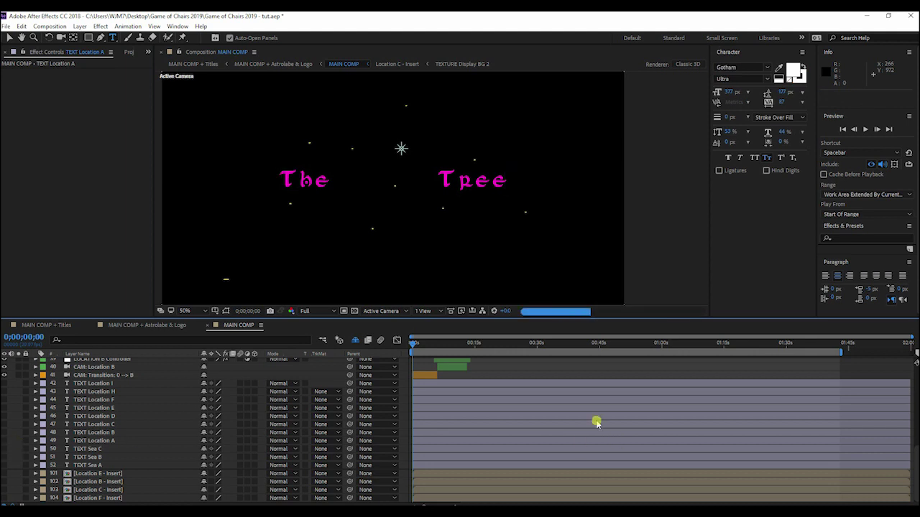
Step: Move MAIN COMP's current time to 0;01;03;28, near the end of the D to A camera transition
left_click_drag(493, 344, 498, 346)
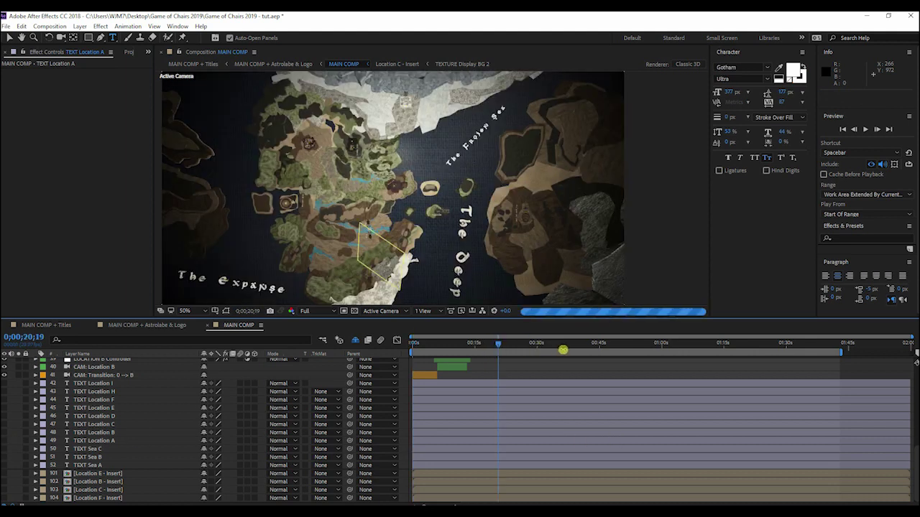
left_click(602, 344)
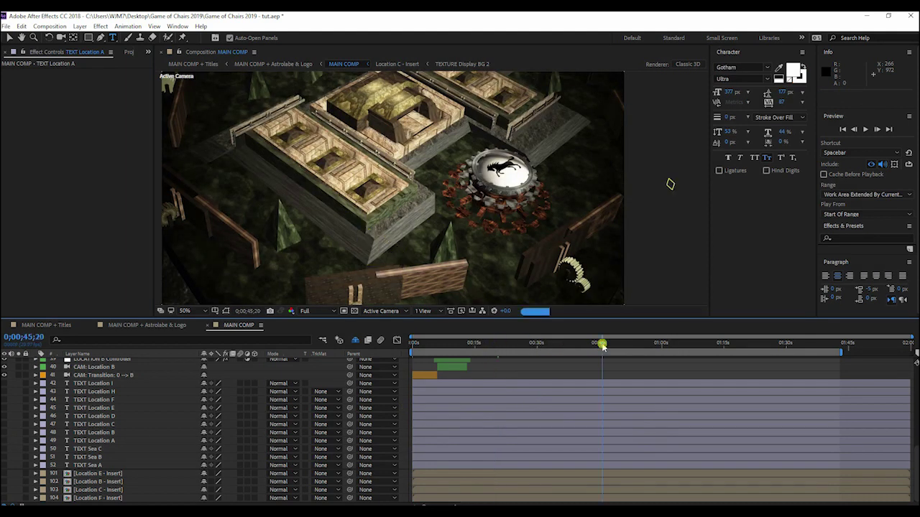
scroll(606, 381, "up", 1)
scroll(606, 381, "up", 3)
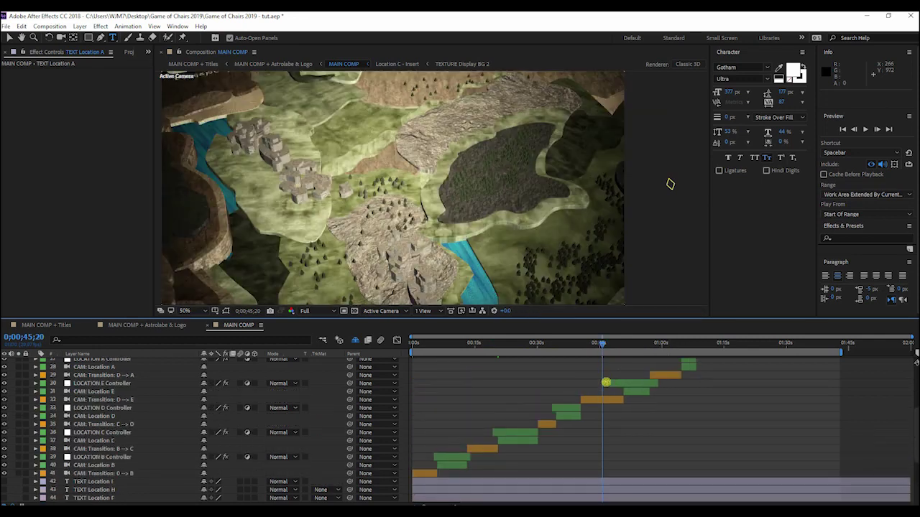
left_click(625, 344)
left_click(668, 344)
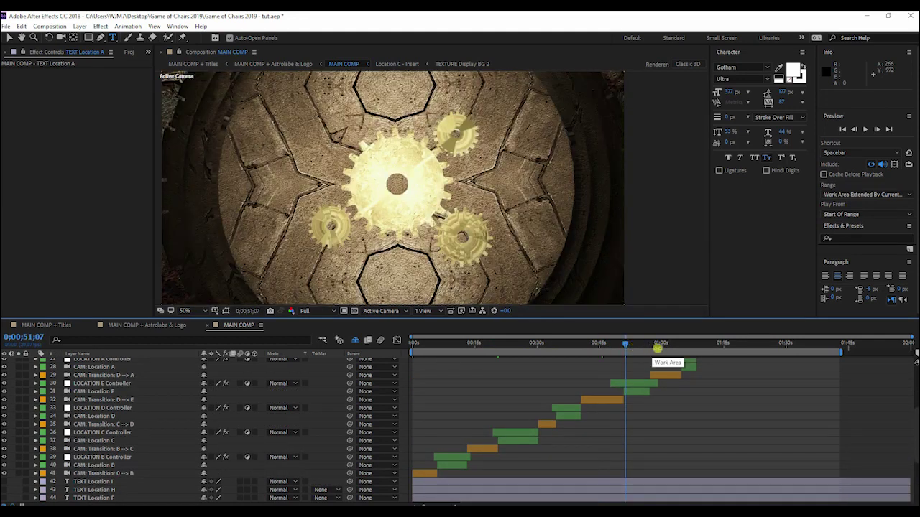
left_click(686, 350)
scroll(696, 369, "up", 2)
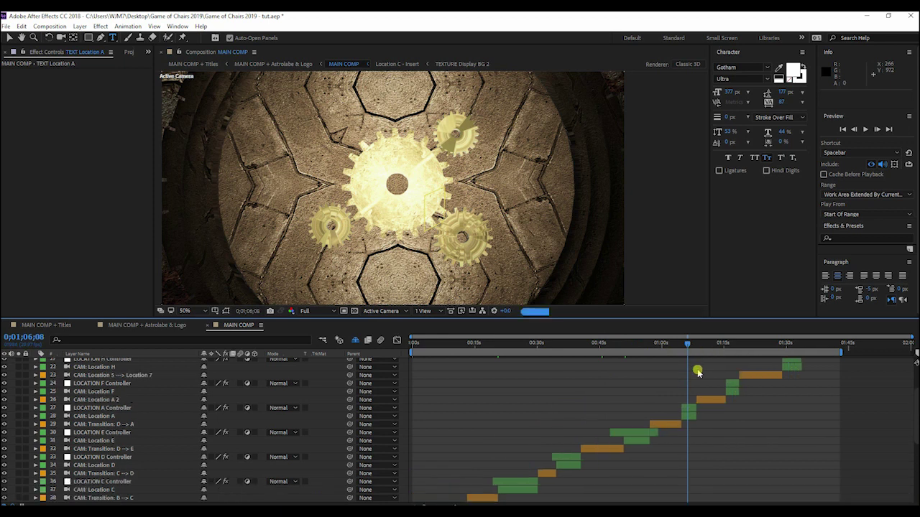
left_click(683, 345)
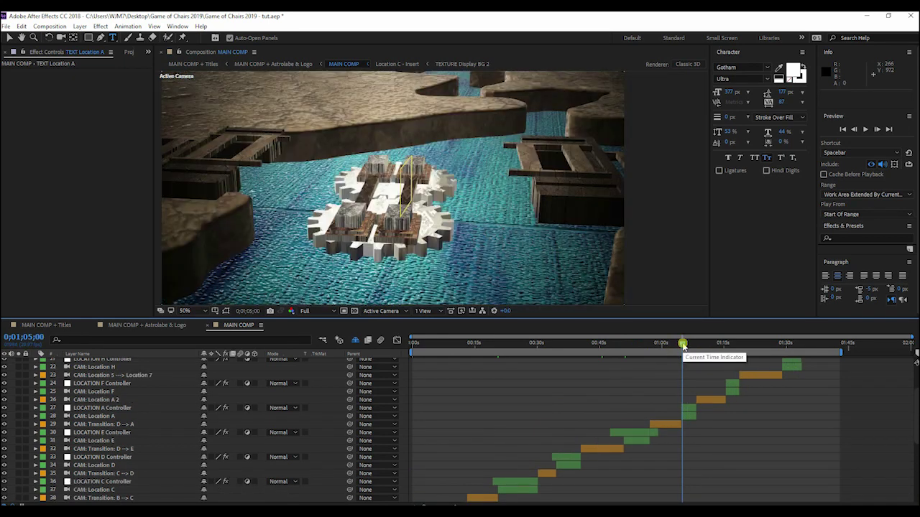
left_click(679, 345)
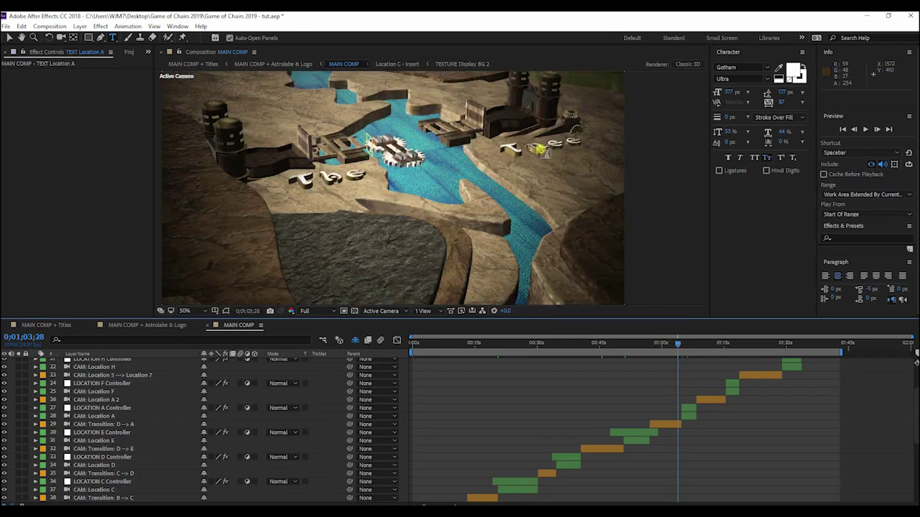
Step: Examine the extruded "The Tree" lettering beside the river up close in the composition view
key("v")
scroll(539, 148, "up", 2)
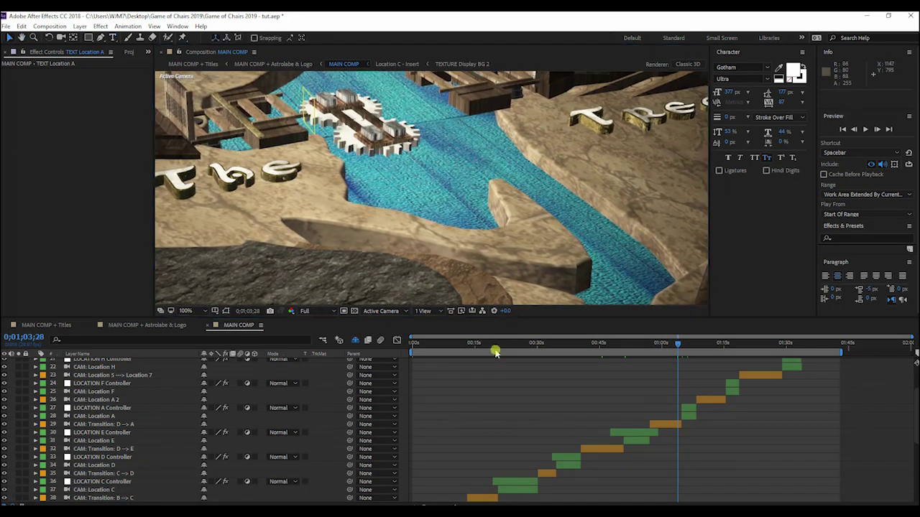
scroll(403, 173, "down", 2)
scroll(406, 183, "down", 2)
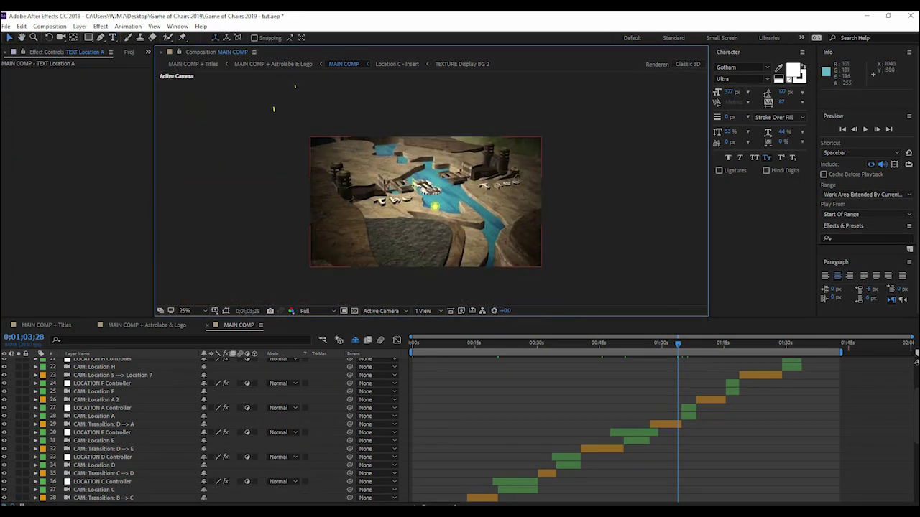
scroll(408, 193, "up", 2)
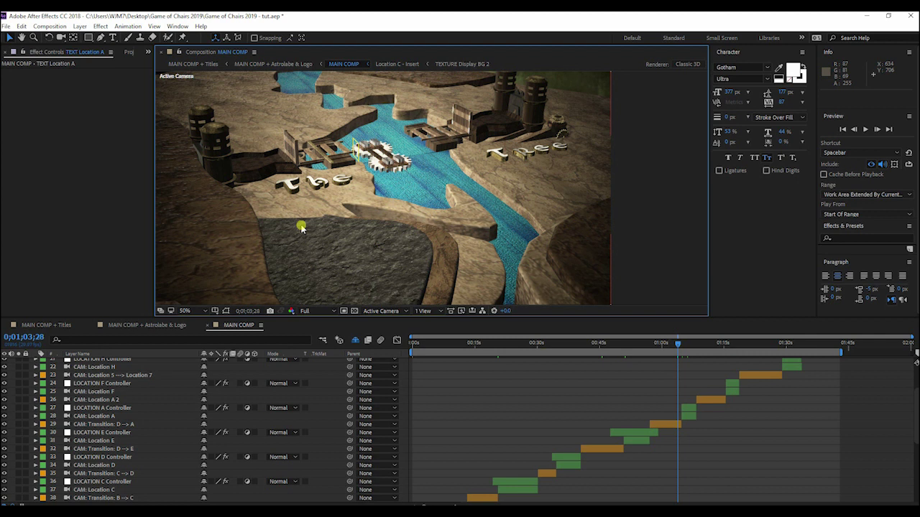
Step: Open the Element layer's Location-A scene setup and inspect the first LocationA-OBJ-A1 model up close in the preview
scroll(144, 433, "up", 3)
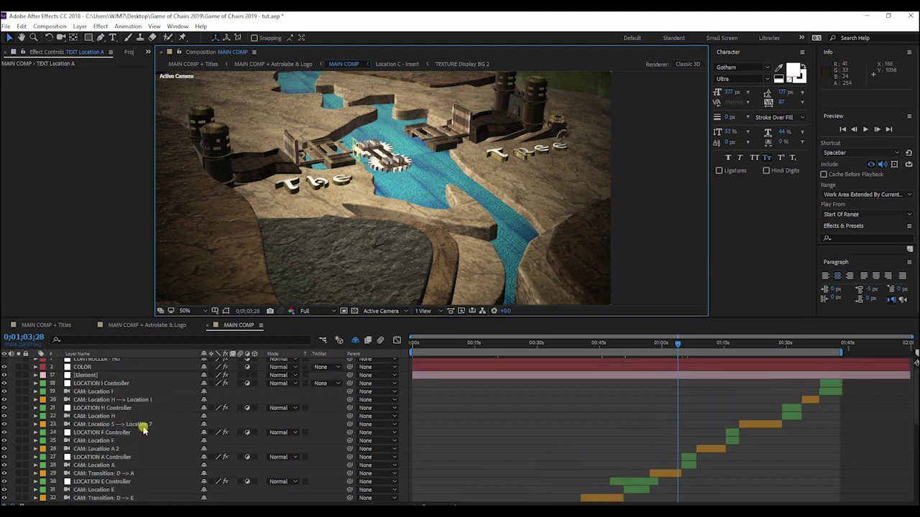
left_click(105, 378)
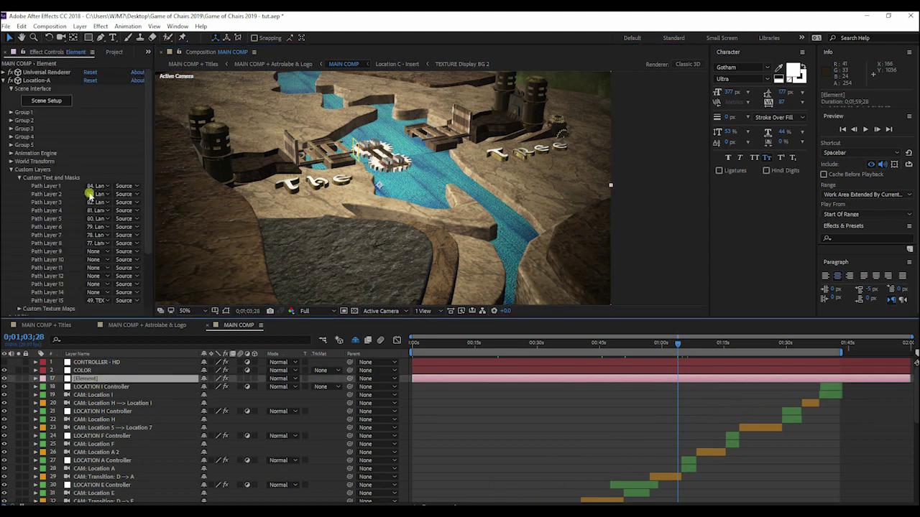
left_click(57, 105)
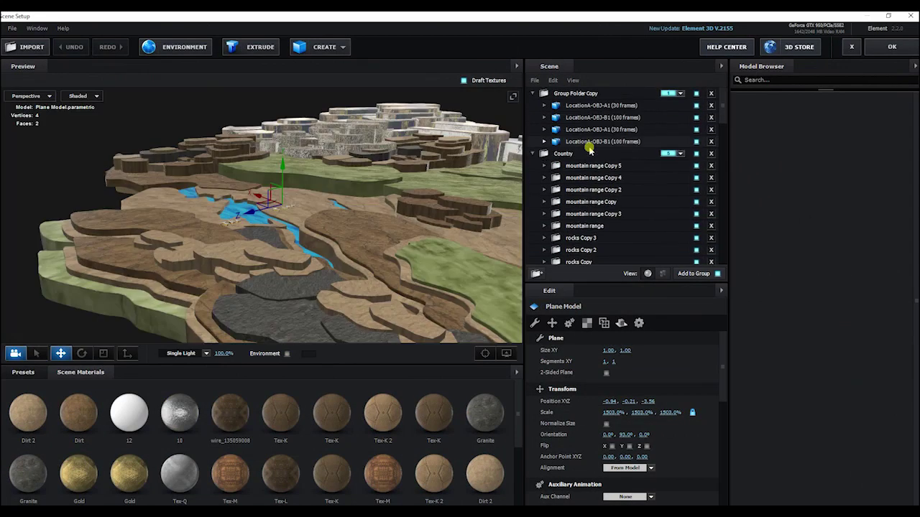
left_click(586, 106)
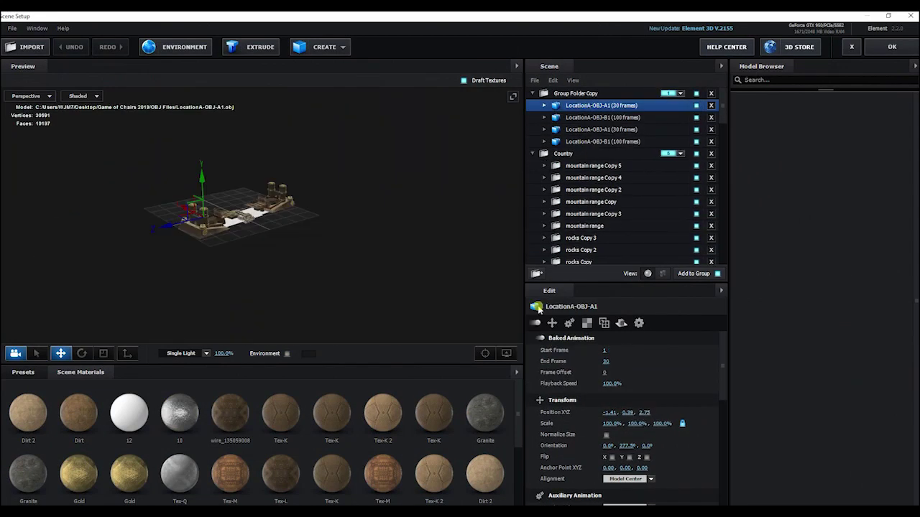
left_click(485, 356)
left_click_drag(429, 256, 413, 233)
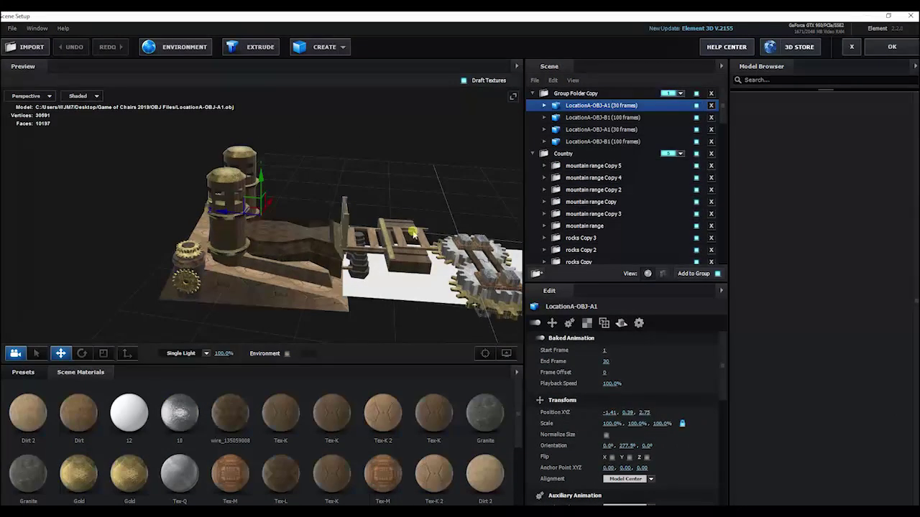
Step: Preview the baked animation of the first LocationA-OBJ-B1 model by scrubbing its Start Frame, and return that value to 1
left_click_drag(243, 231, 252, 184)
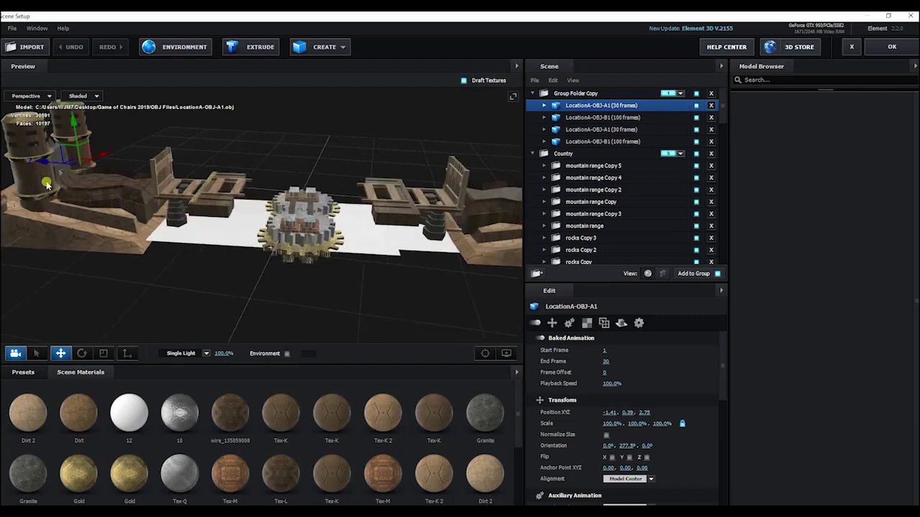
left_click_drag(359, 261, 351, 222)
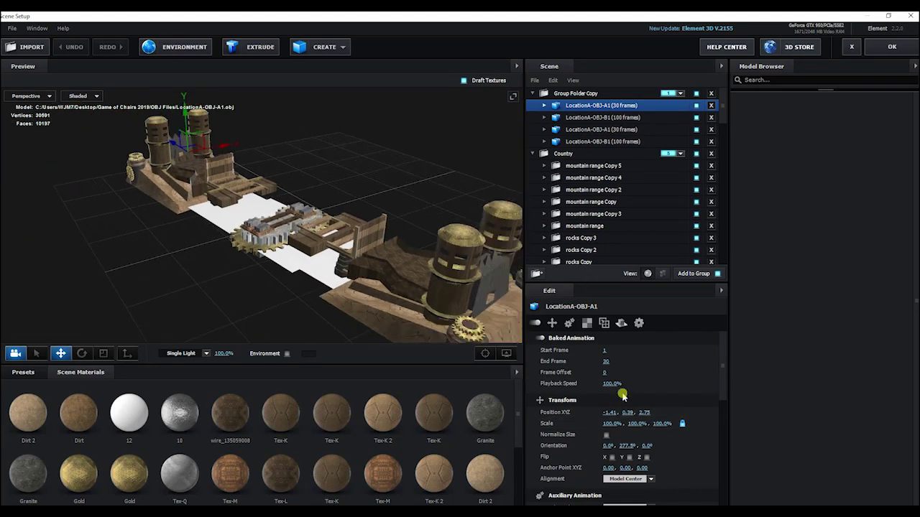
left_click(618, 118)
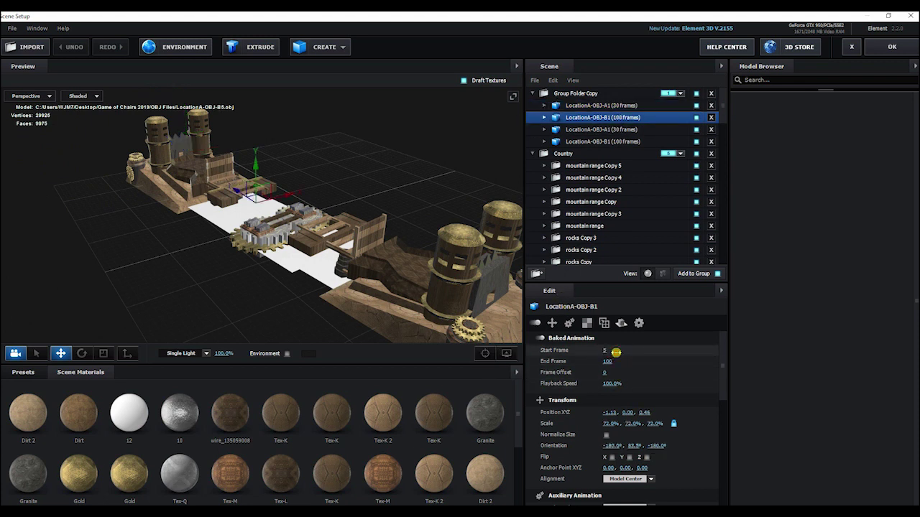
left_click_drag(615, 352, 691, 346)
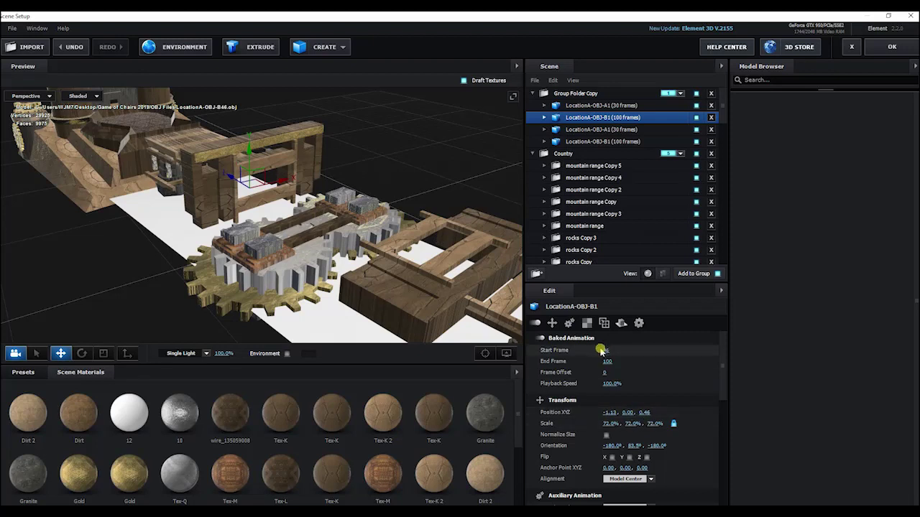
left_click_drag(608, 351, 493, 353)
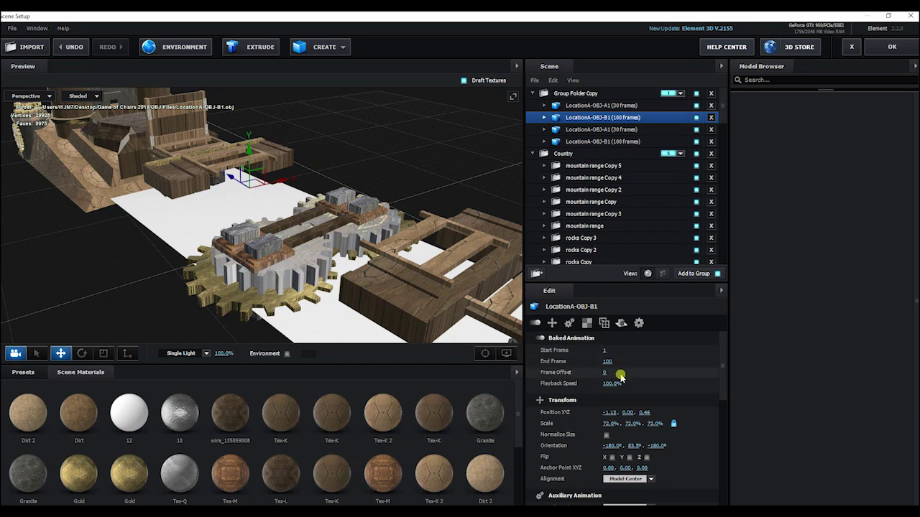
mouse_move(602, 350)
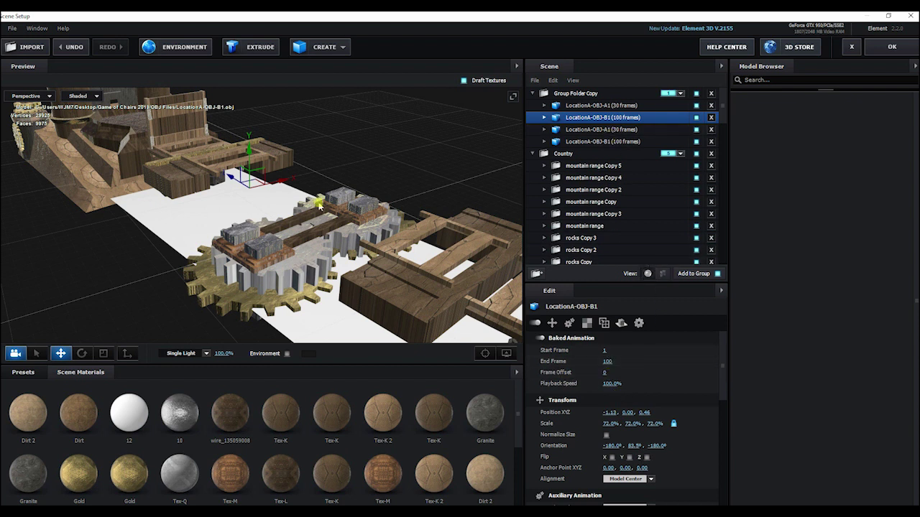
Step: View the whole Location-A bridge model from farther away in the preview, then accept the scene setup and deselect the Element layer
mouse_move(343, 220)
left_mouse_down()
mouse_move(435, 242)
mouse_move(464, 220)
mouse_move(474, 229)
mouse_move(478, 213)
mouse_move(350, 216)
mouse_move(337, 223)
mouse_move(345, 230)
mouse_move(354, 228)
mouse_move(345, 205)
left_mouse_up()
scroll(353, 227, "down", 5)
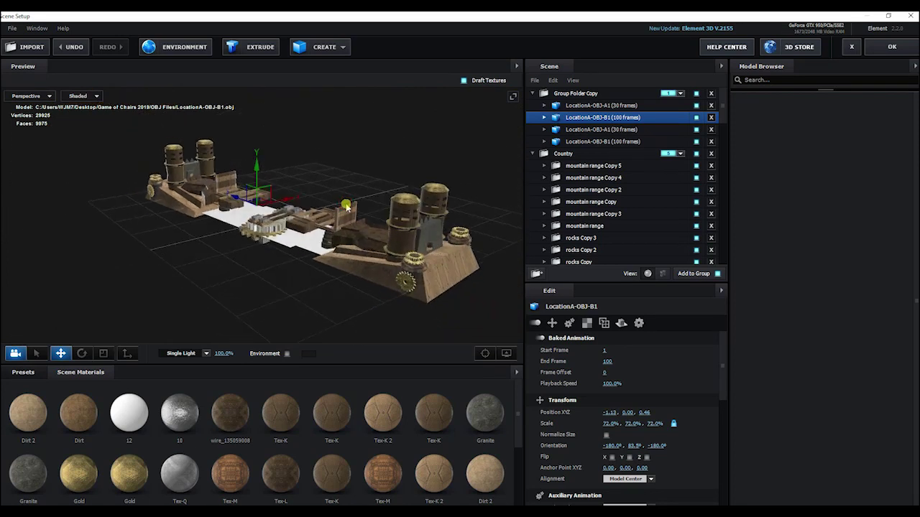
left_click(875, 49)
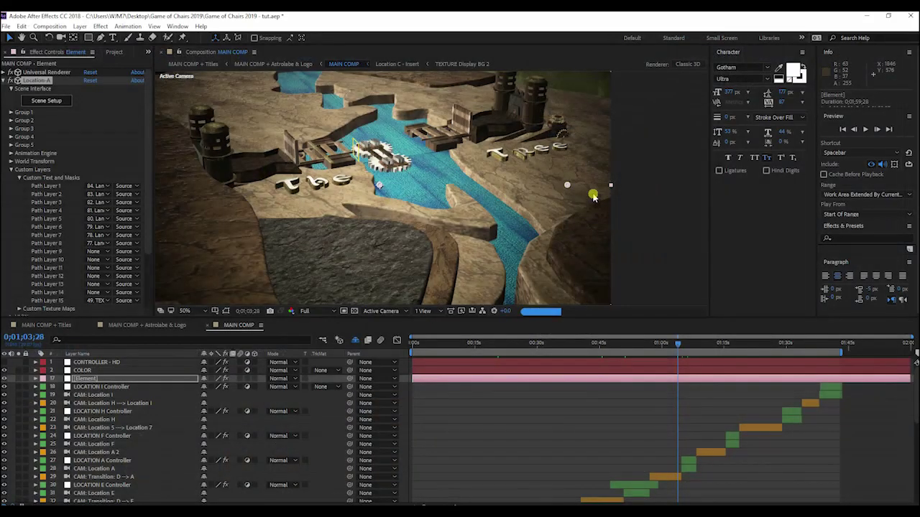
left_click(587, 448)
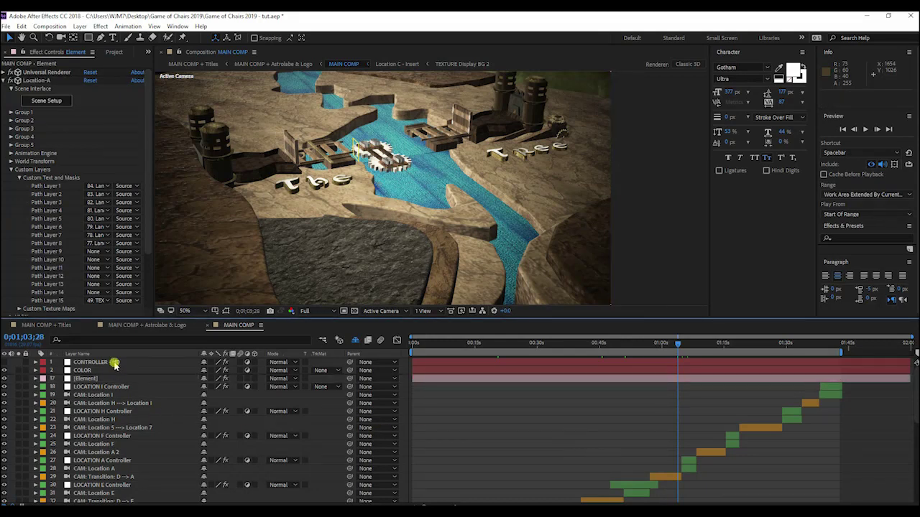
Step: Look over the CONTROLLER - HD effects, then show the Element layer's effect list with Location-A collapsed
left_click(114, 365)
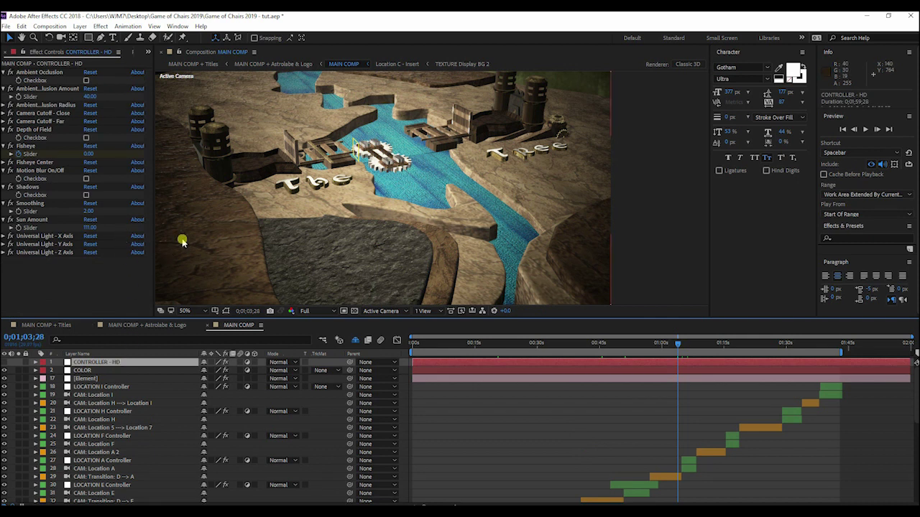
left_click(115, 380)
left_click(41, 72)
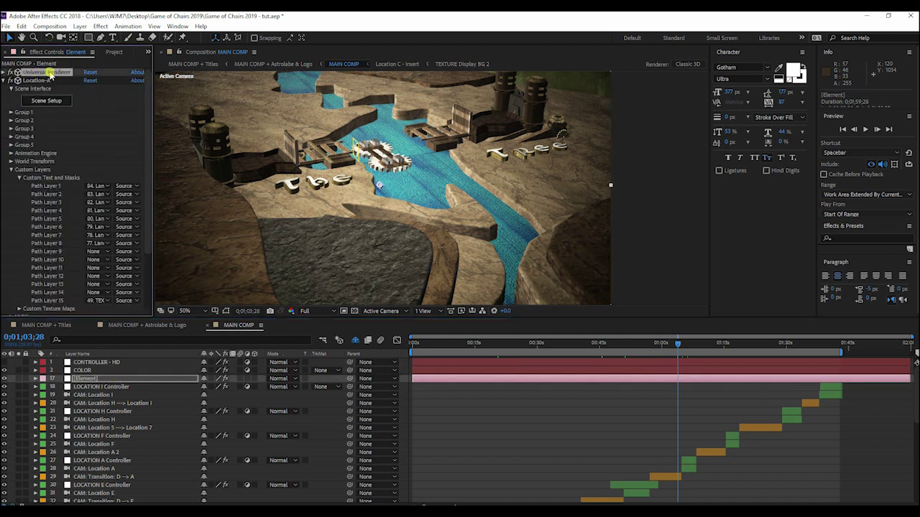
left_click(4, 80)
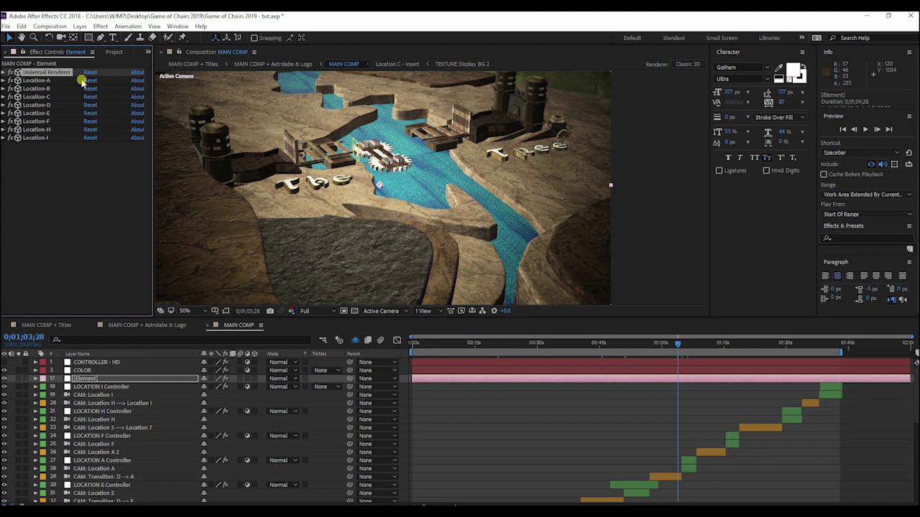
Step: Review the Universal Renderer's settings from Scene Interface through Output, folding each section away, and collapse the whole effect
left_click(4, 72)
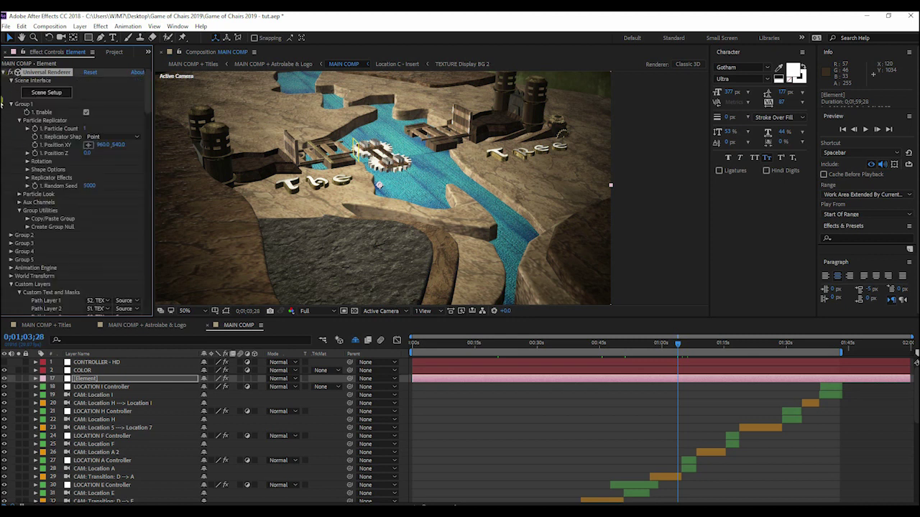
left_click(10, 80)
left_click(11, 88)
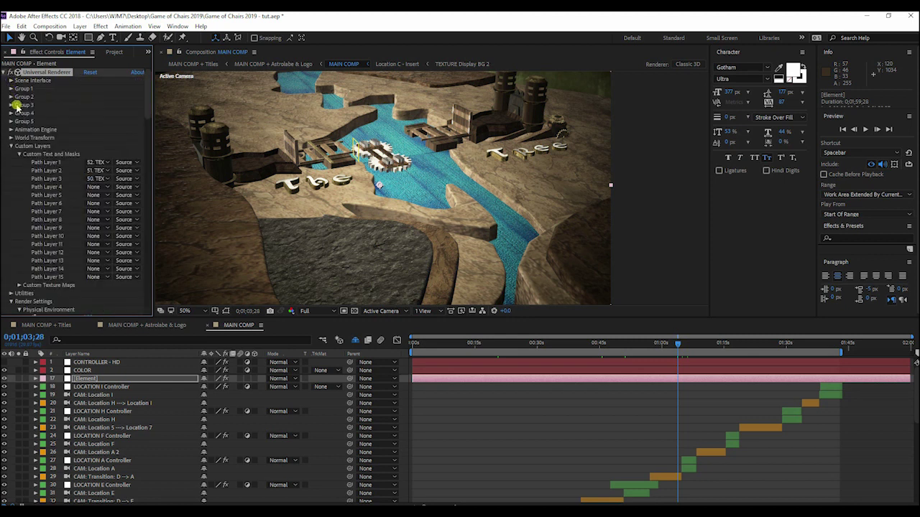
left_click(11, 146)
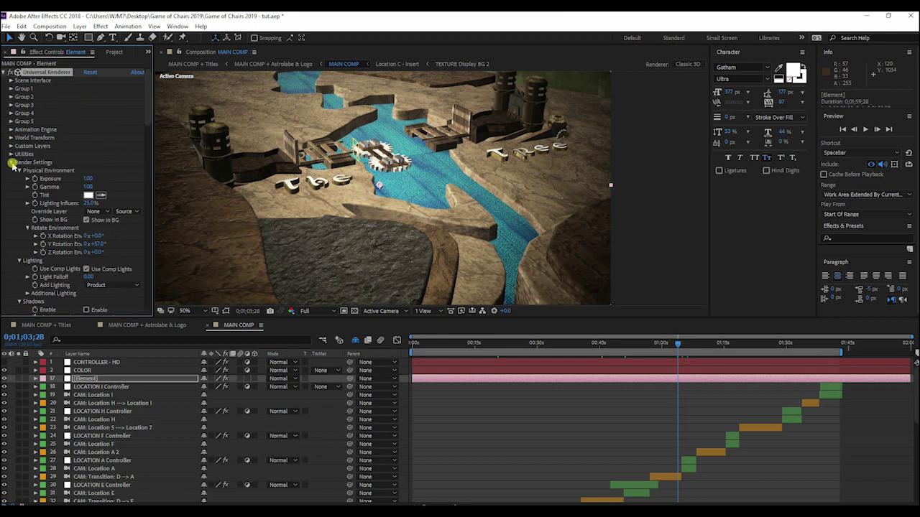
left_click(12, 165)
left_click(11, 164)
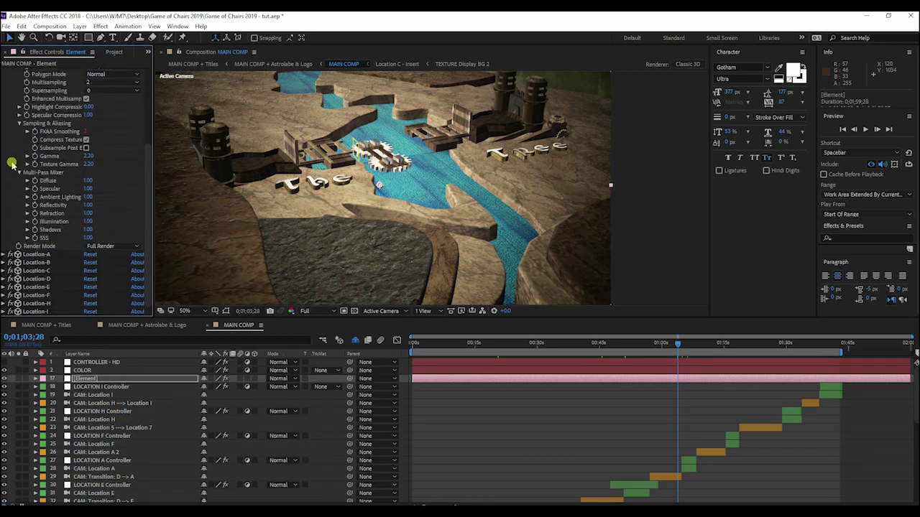
left_click(12, 165)
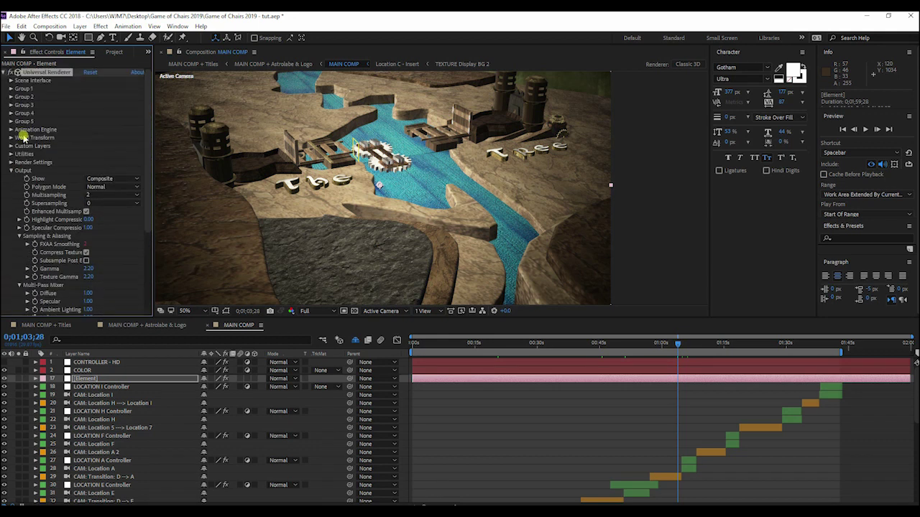
left_click(3, 73)
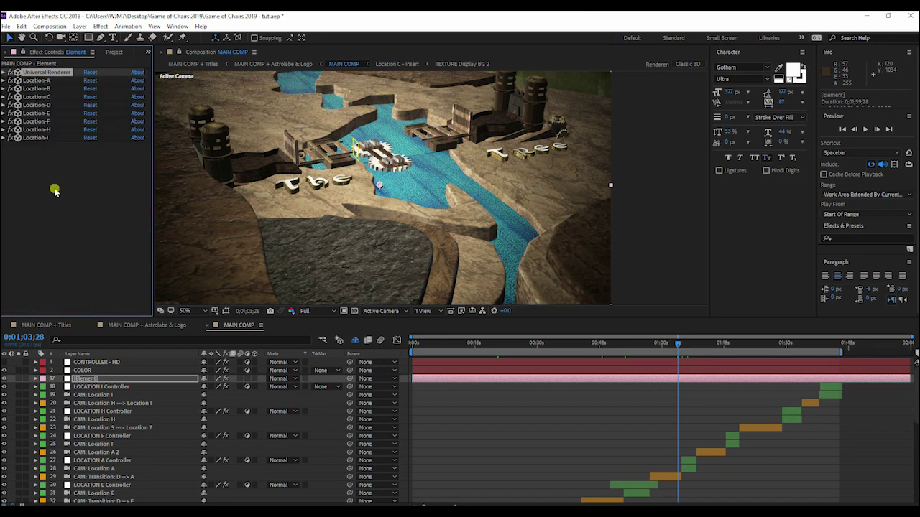
Step: Highlight the Location-A to Location-I effects, then expand only Location-A to examine its custom text and mask layers
left_click(44, 82)
left_click(52, 138, "shift")
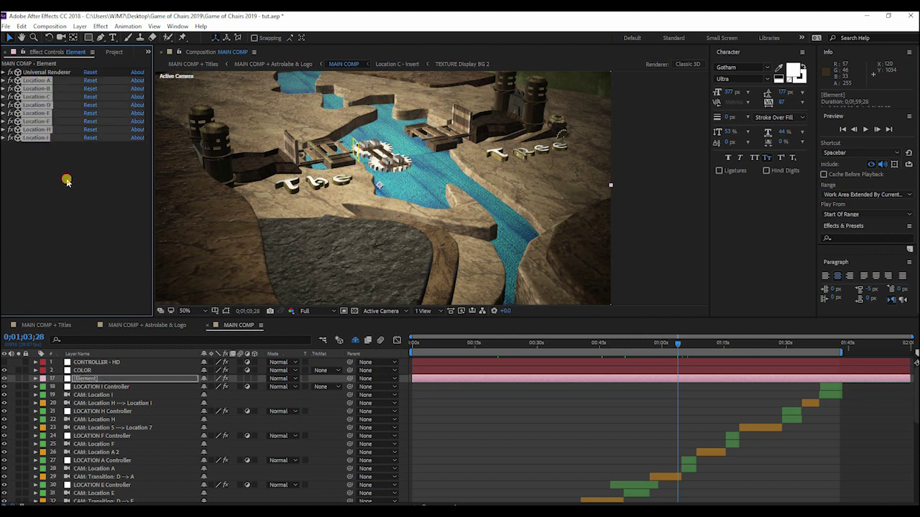
left_click(45, 81)
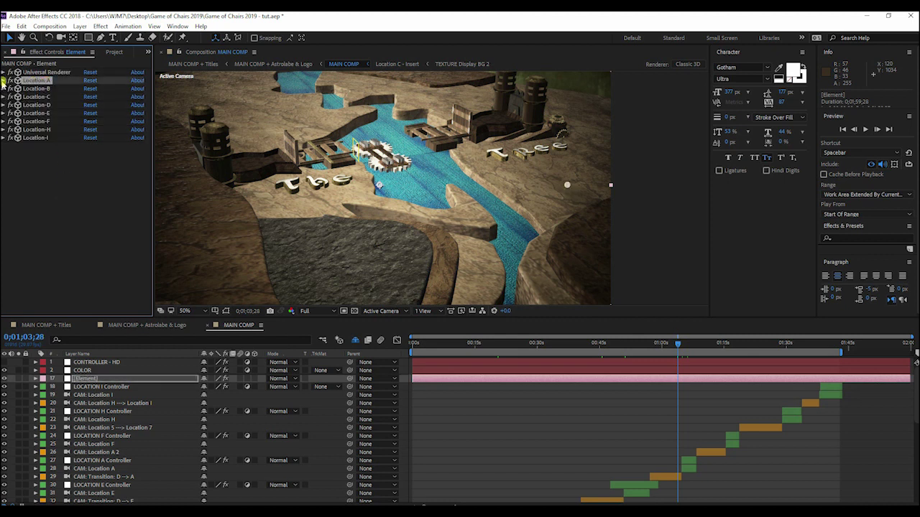
left_click(3, 81)
scroll(75, 150, "down", 3)
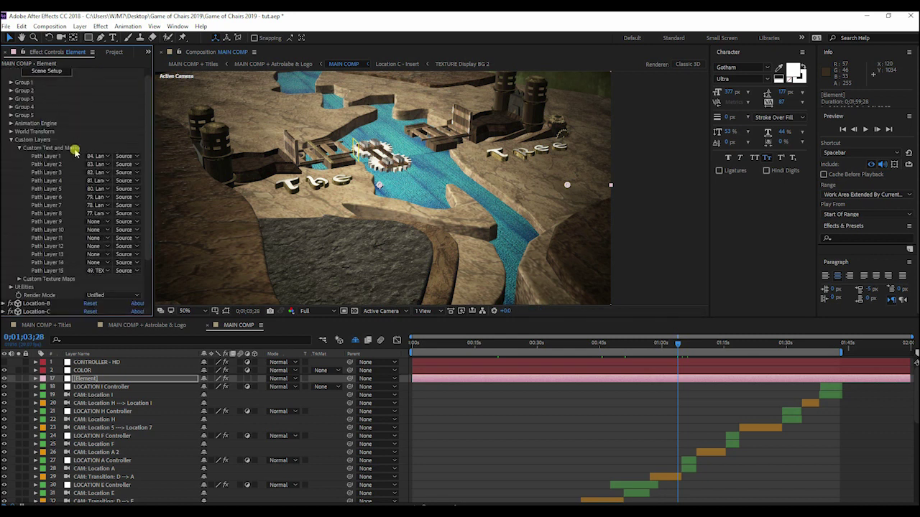
scroll(75, 148, "down", 2)
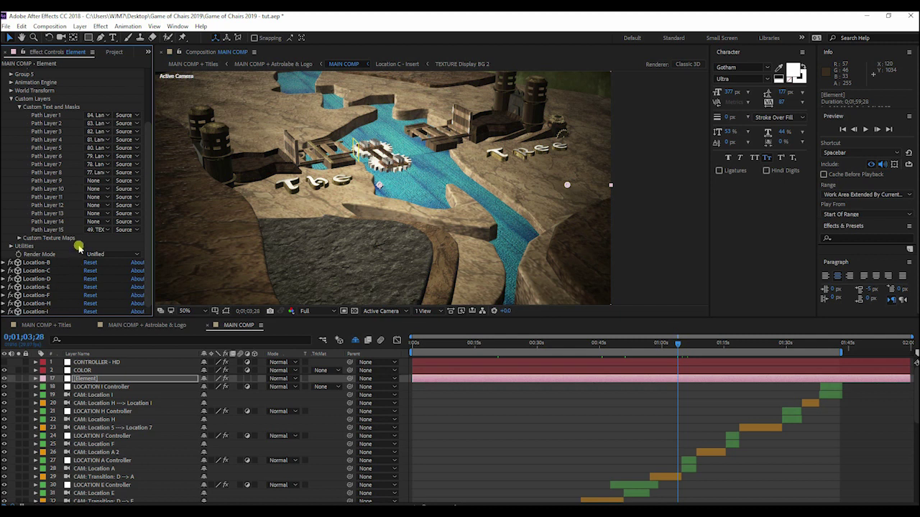
scroll(72, 230, "up", 3)
Step: Compare the Render Mode of Location-A with that of the Universal Renderer, and collapse both effects
left_click(41, 71)
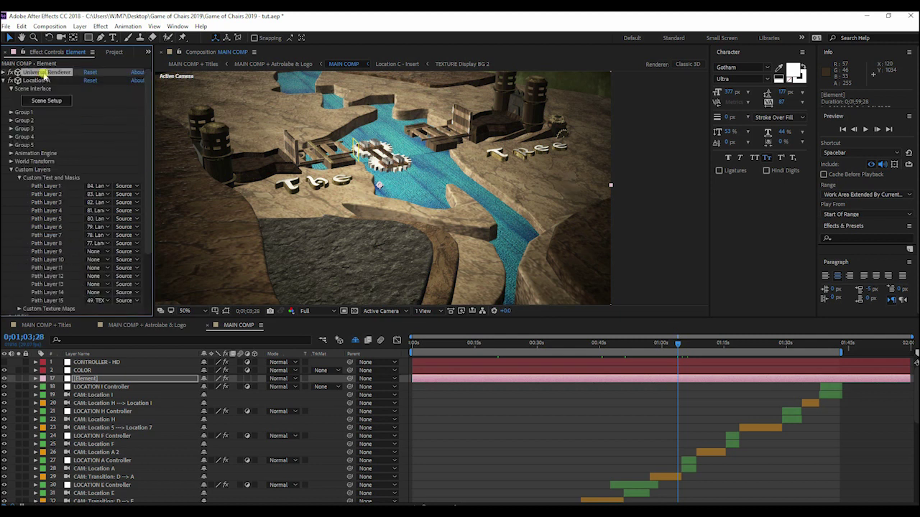
scroll(79, 186, "down", 3)
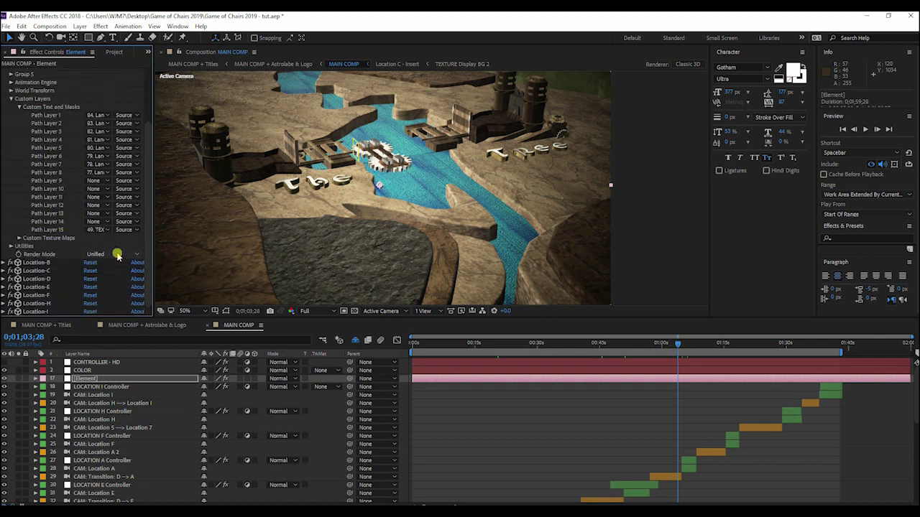
scroll(117, 252, "up", 3)
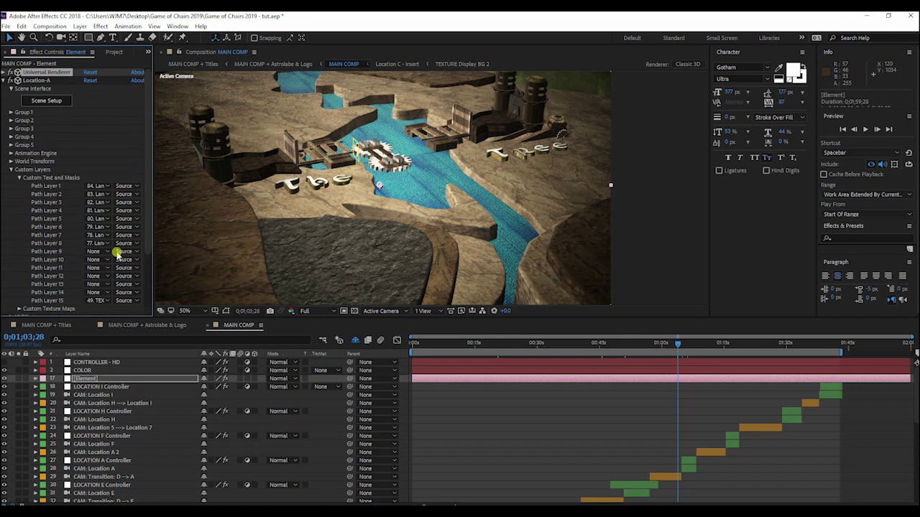
left_click(10, 72)
scroll(86, 176, "down", 4)
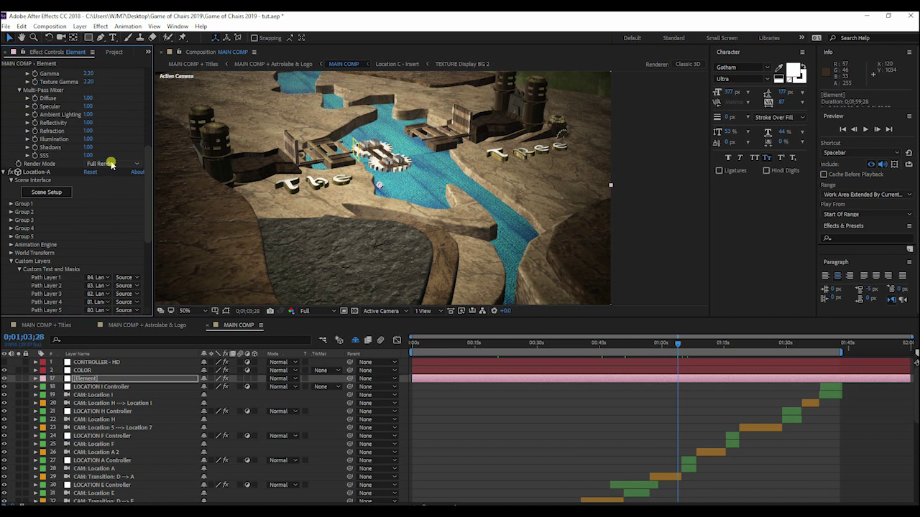
left_click(5, 73)
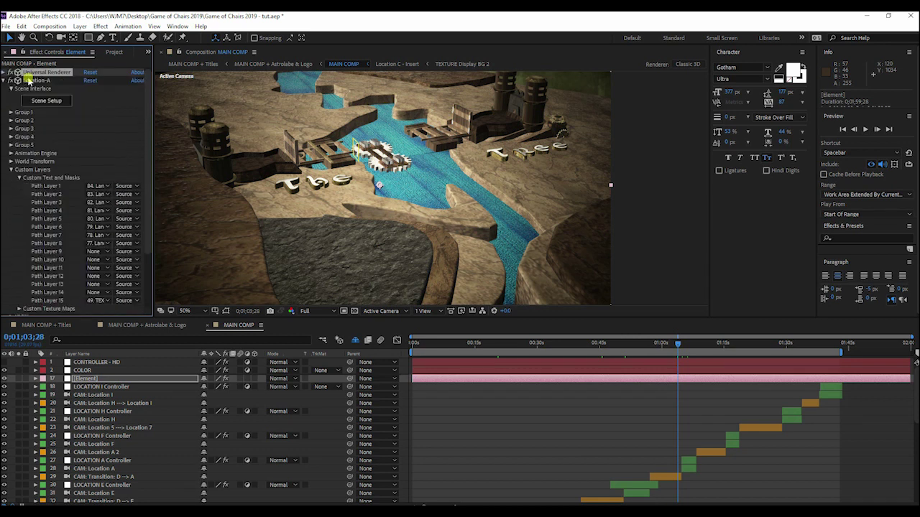
left_click(5, 80)
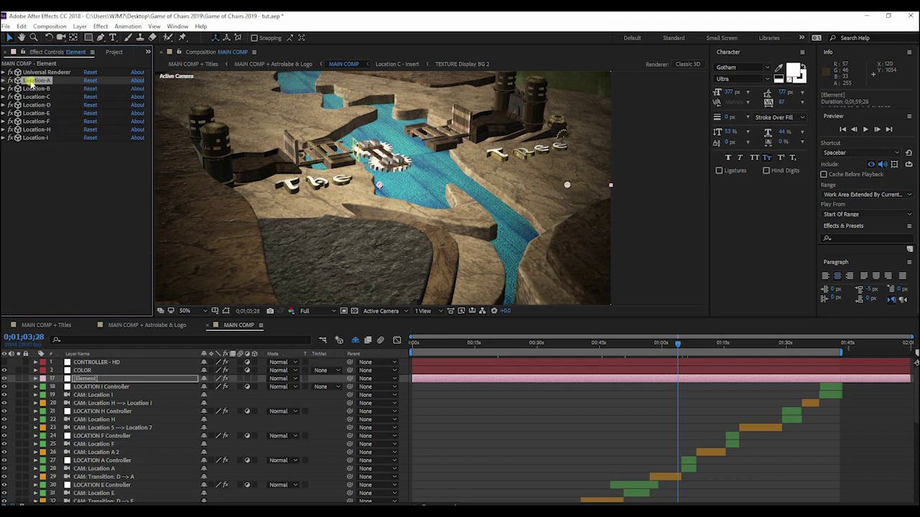
Step: Review the order of the stacked Element effects by selecting Universal Renderer, Location-A, Location-B and Location-C in turn
left_click(39, 73)
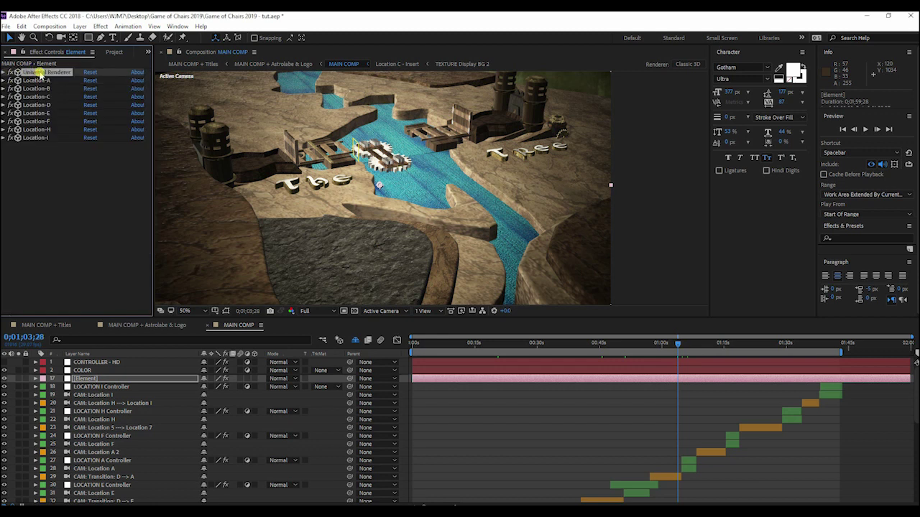
left_click(45, 81)
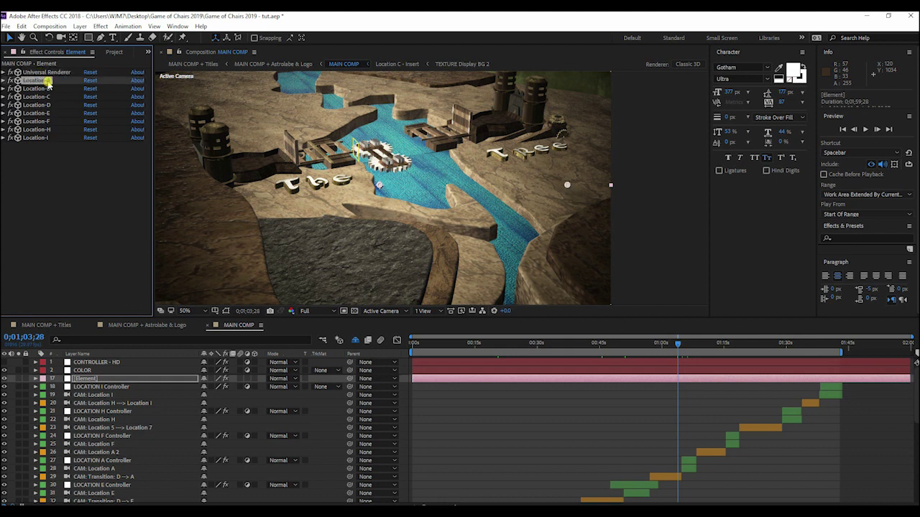
left_click(37, 91)
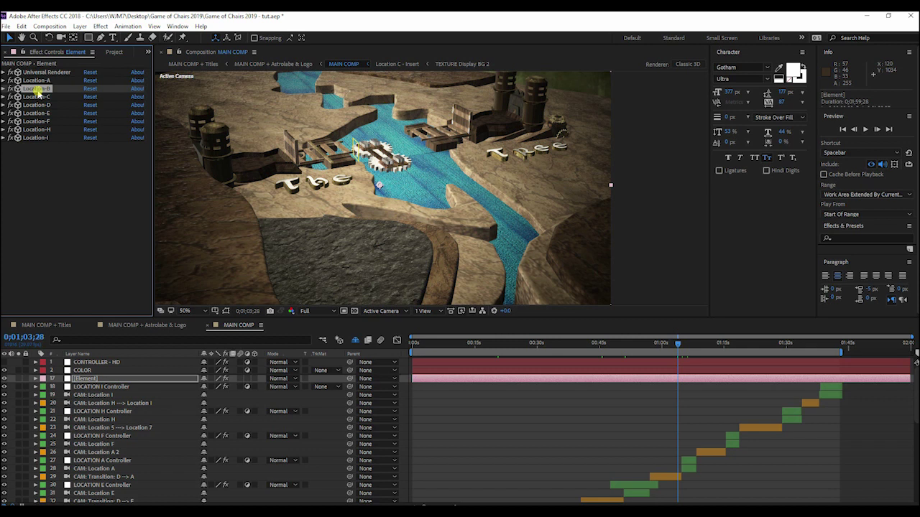
left_click(41, 98)
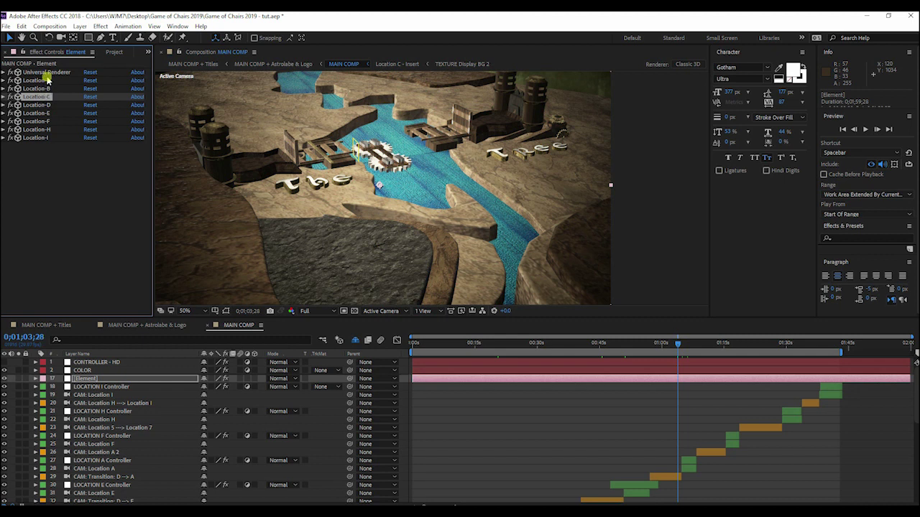
left_click(46, 77)
left_click(46, 75)
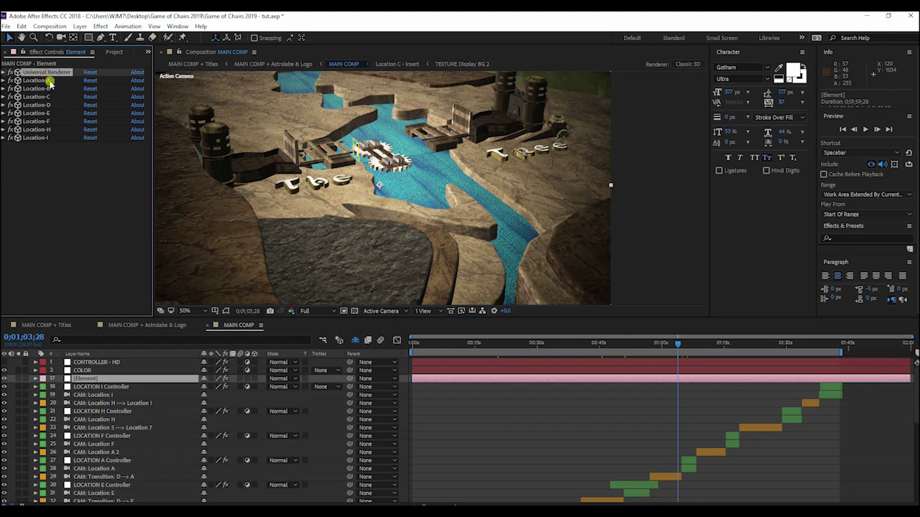
Step: Enable Ambient Occlusion in the effects of the CONTROLLER - HD layer
left_click(108, 364)
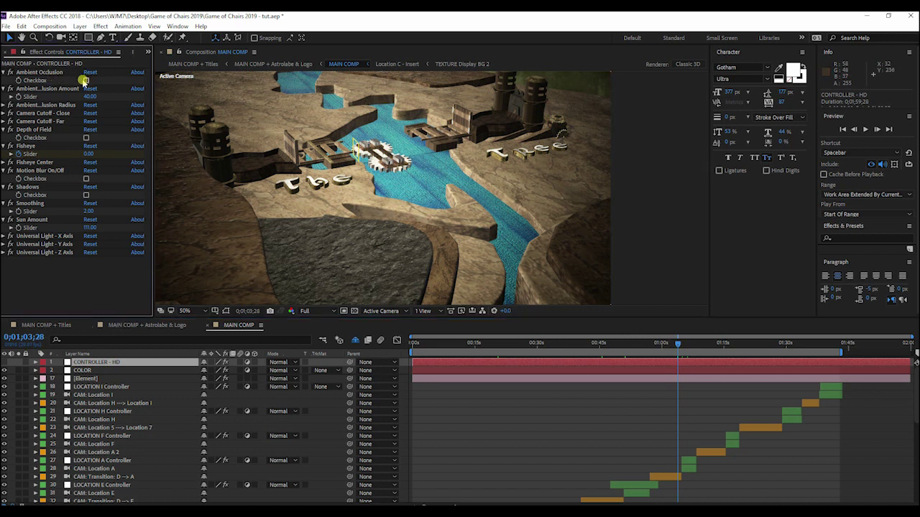
left_click(85, 80)
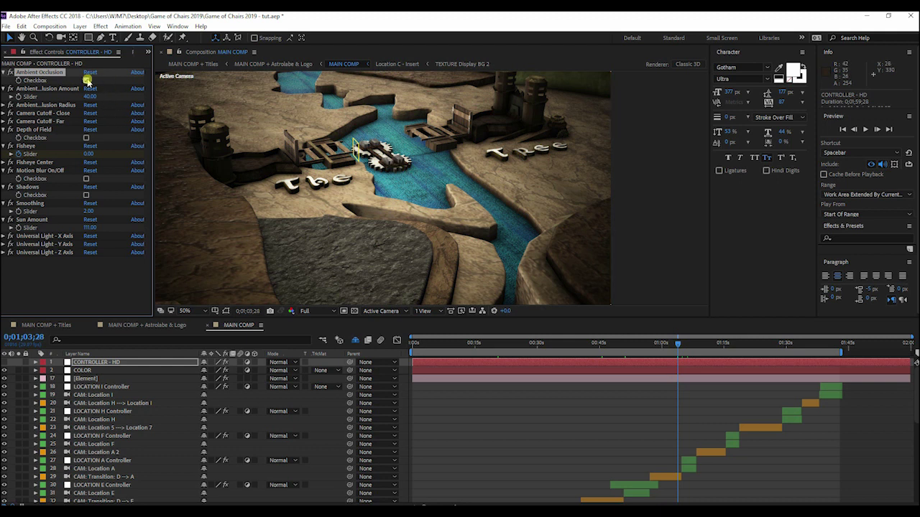
Step: Disable Ambient Occlusion on the CONTROLLER - HD layer and move the current time to 0;01;06;29
left_click(87, 80)
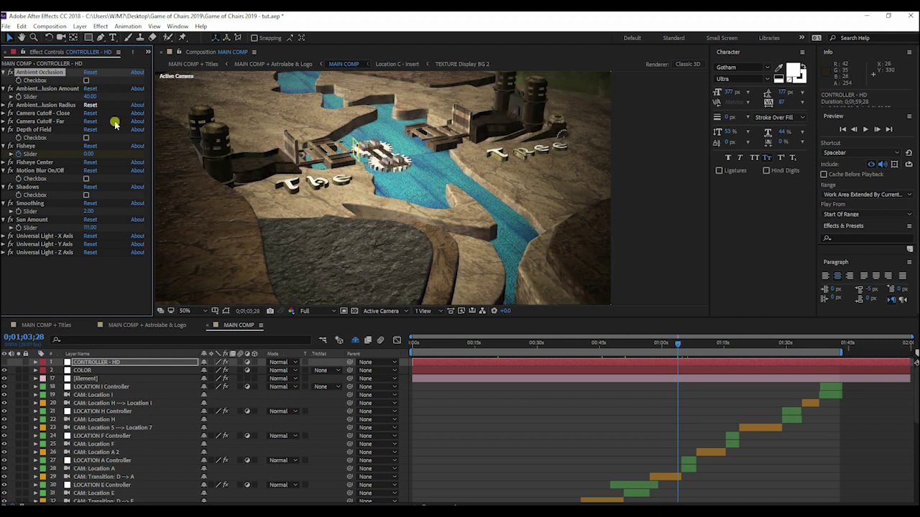
left_click(690, 344)
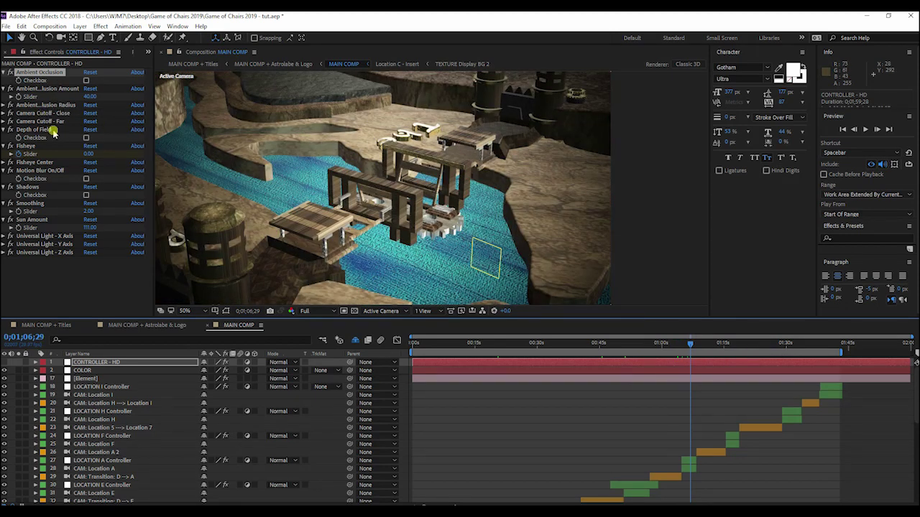
Step: Try Depth of Field on the frames at 0;01;06;29, 0;01;17;05 and 0;00;36;29, and switch it off again
left_click(53, 130)
left_click(87, 139)
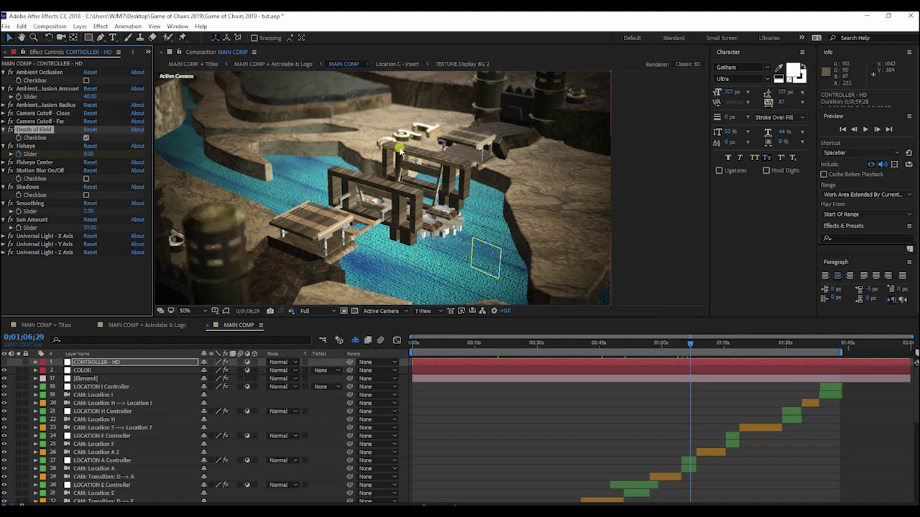
scroll(647, 435, "down", 3)
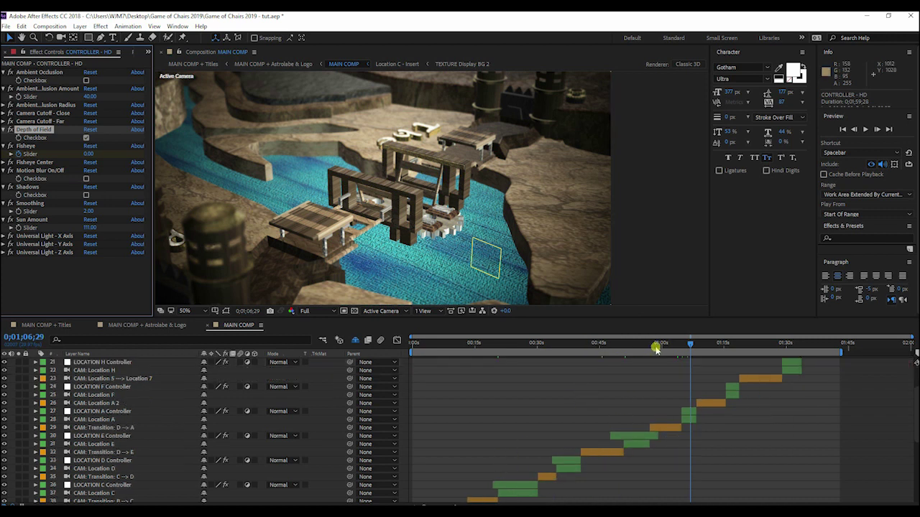
left_click_drag(692, 345, 733, 345)
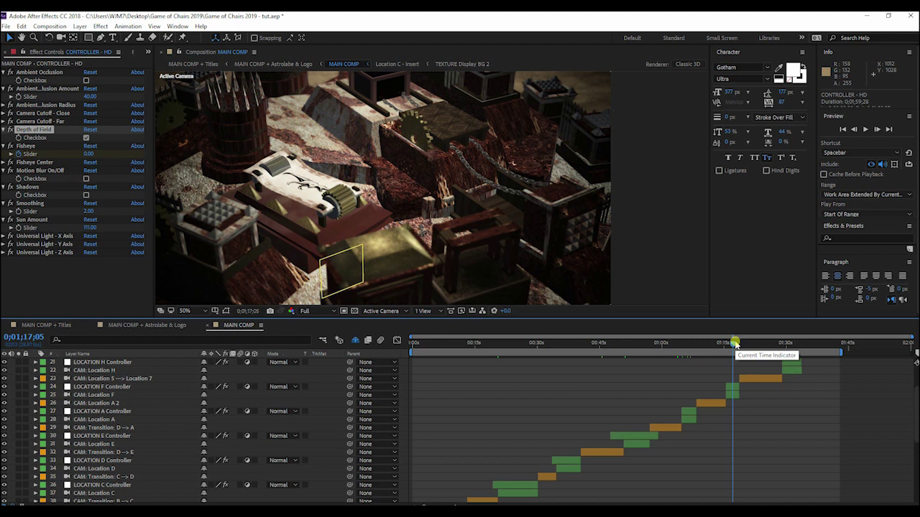
left_click_drag(734, 342, 568, 355)
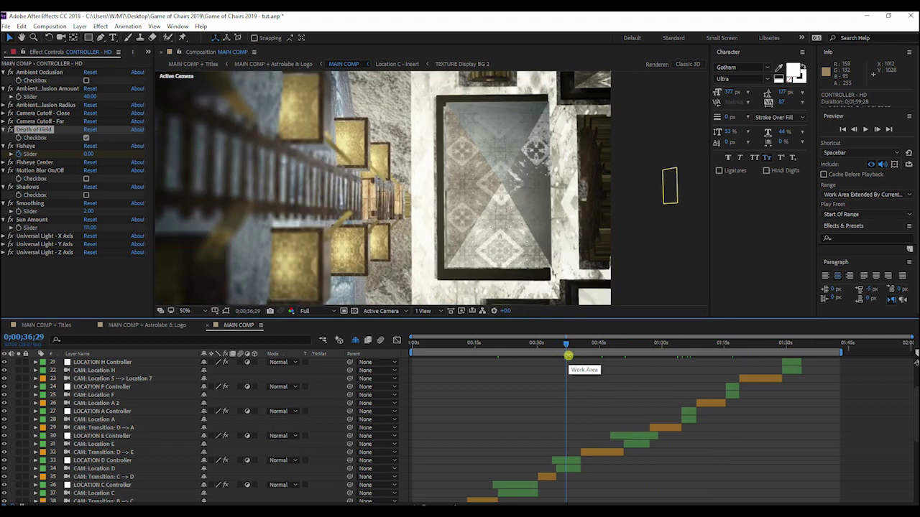
left_click(86, 137)
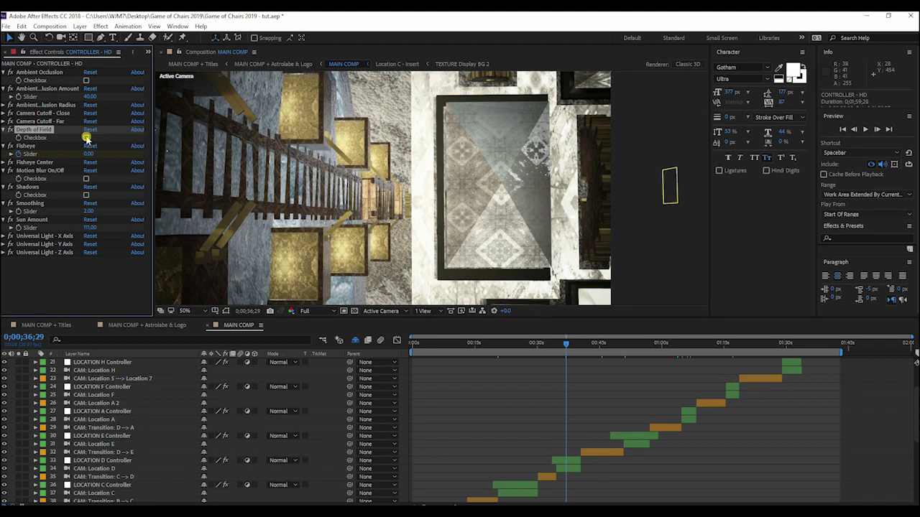
Step: Try Shadows on the gear scene at 0;00;52;12 and switch them off again
left_click(643, 344)
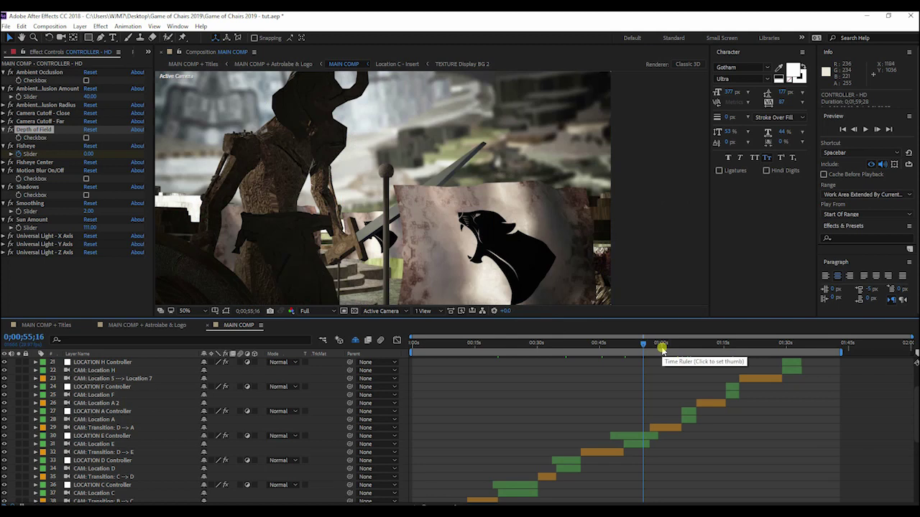
mouse_move(642, 347)
left_mouse_down()
mouse_move(613, 346)
mouse_move(630, 346)
left_mouse_up()
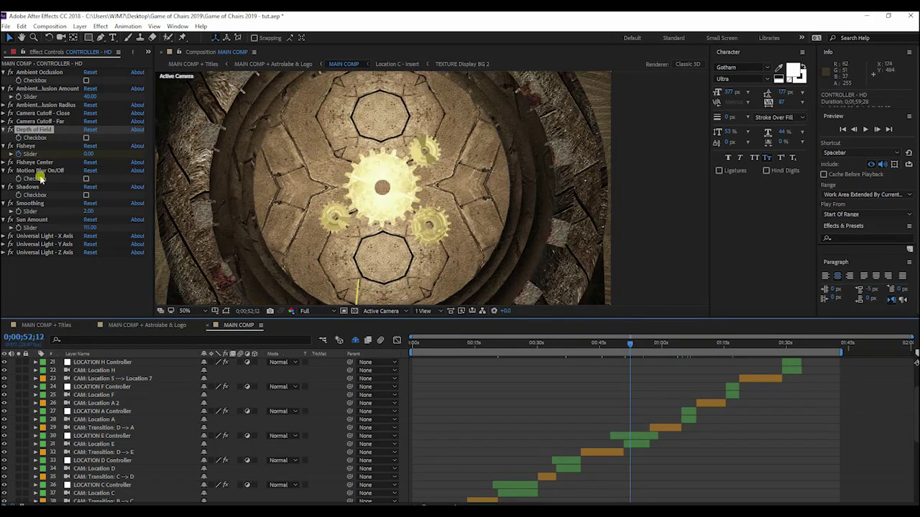
left_click(52, 187)
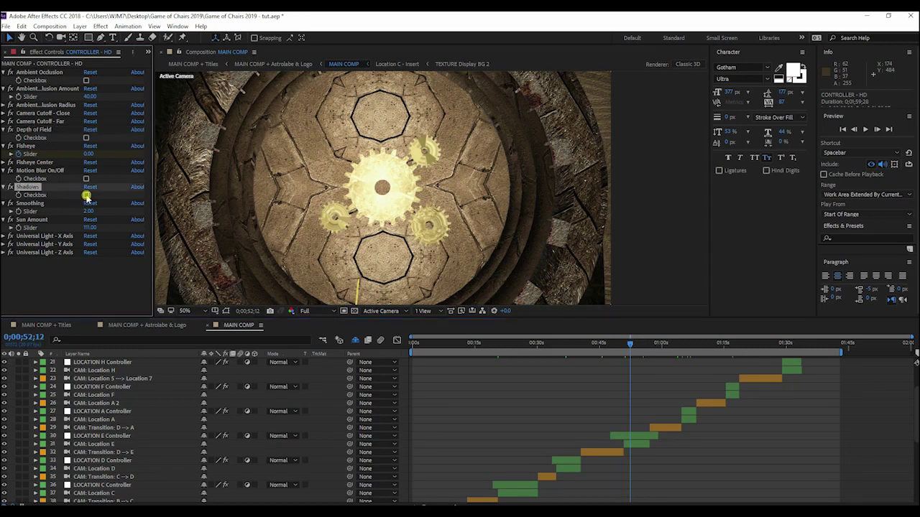
left_click(86, 196)
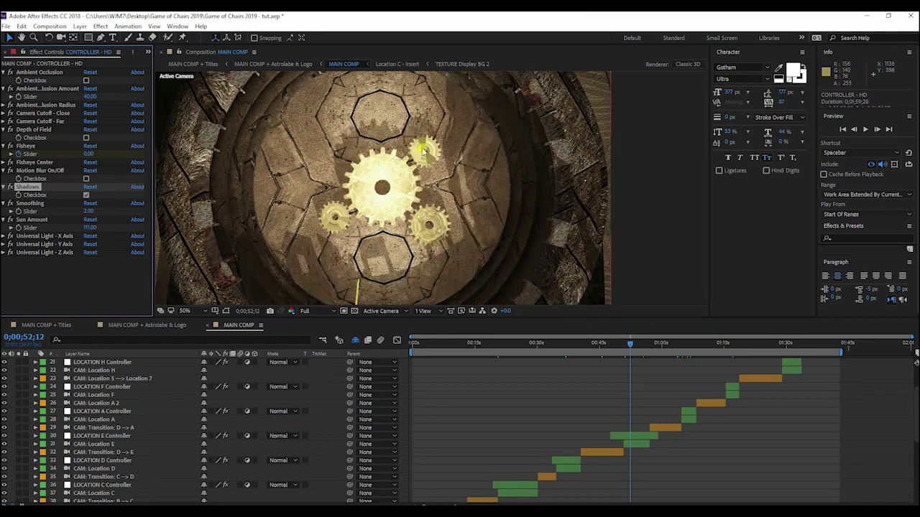
left_click(87, 195)
Step: Highlight the Depth of Field and Ambient Occlusion controls, and set the composition preview resolution to Quarter
left_click(41, 129)
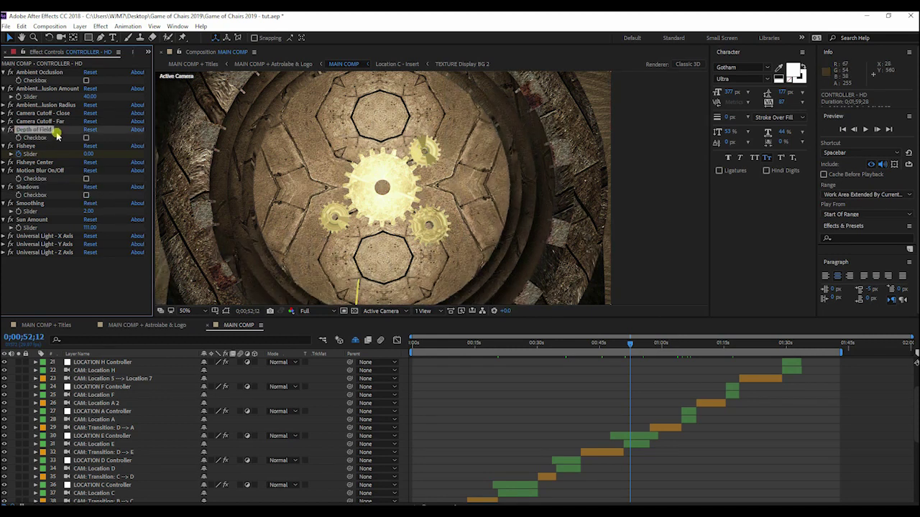
left_click(48, 72)
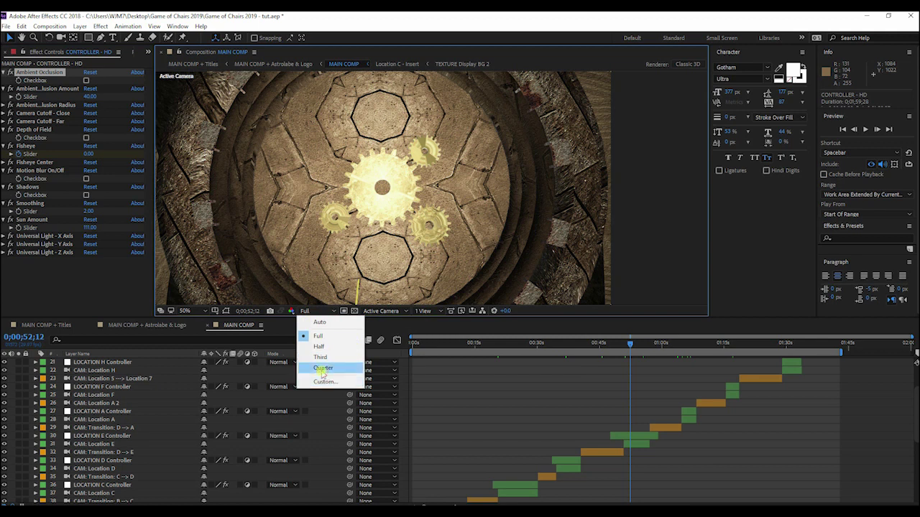
left_click(322, 368)
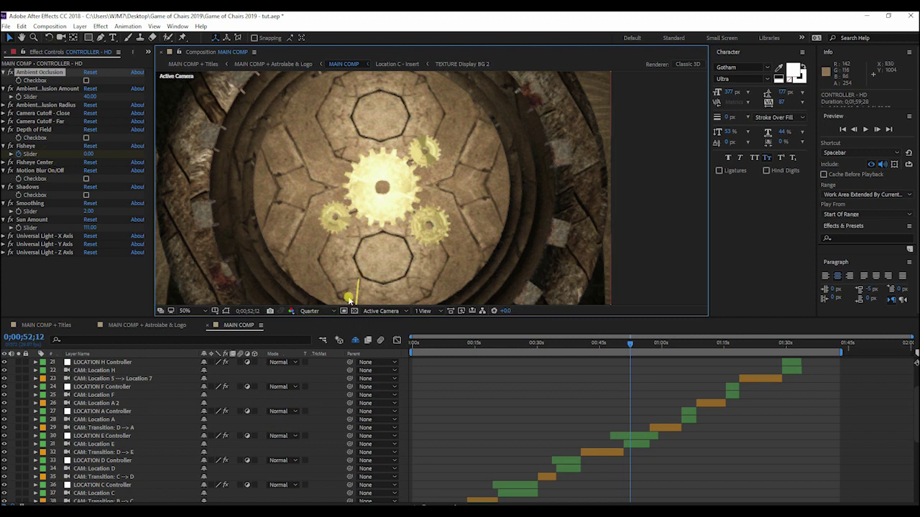
left_click(307, 312)
left_click(308, 314)
left_click(513, 384)
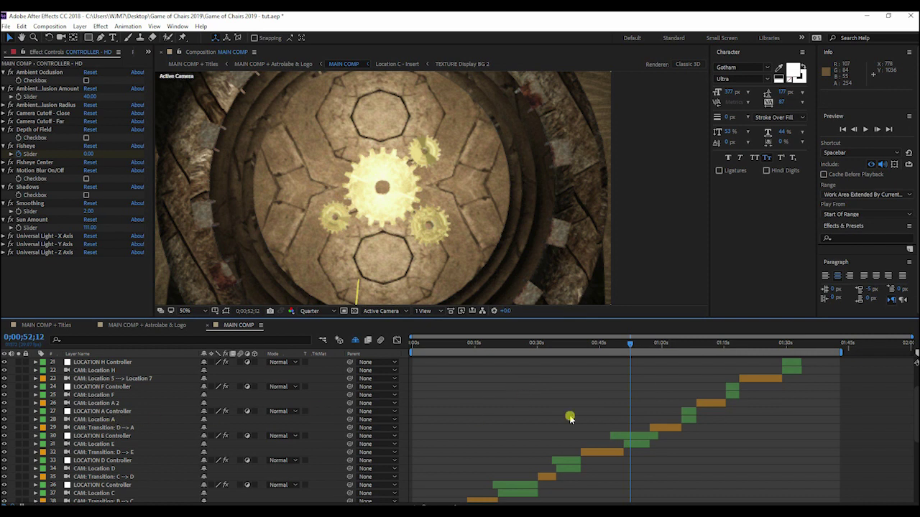
Step: Preview the map at 0;00;14;01, 0;00;35;18 and 0;01;07;20, following the matching location layers in the timeline
scroll(579, 380, "down", 4)
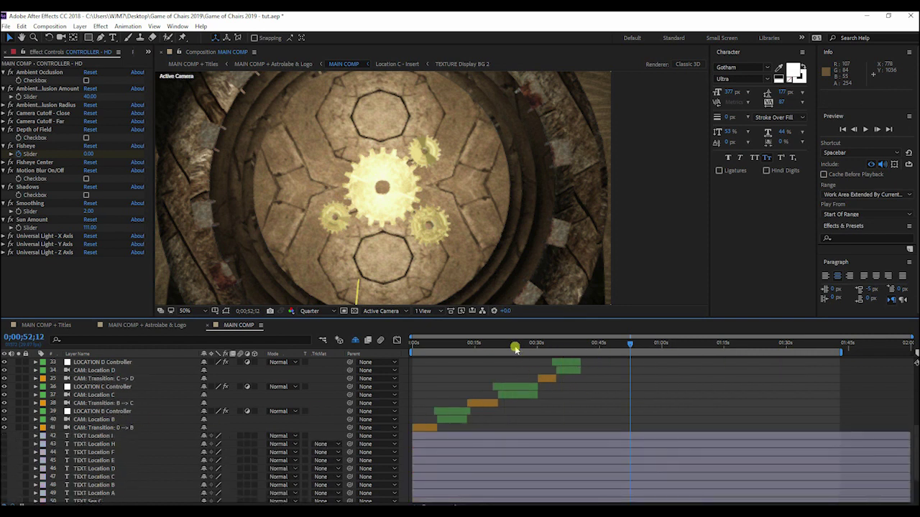
left_click(471, 343)
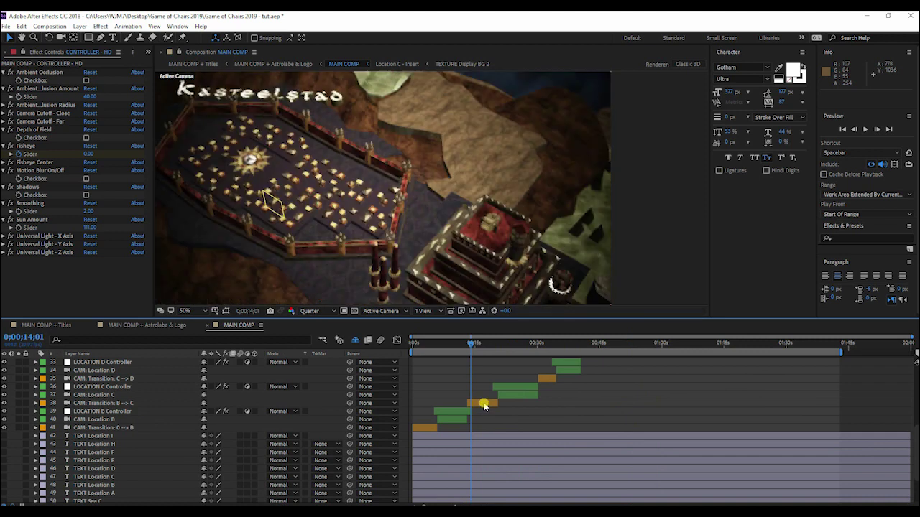
left_click(560, 343)
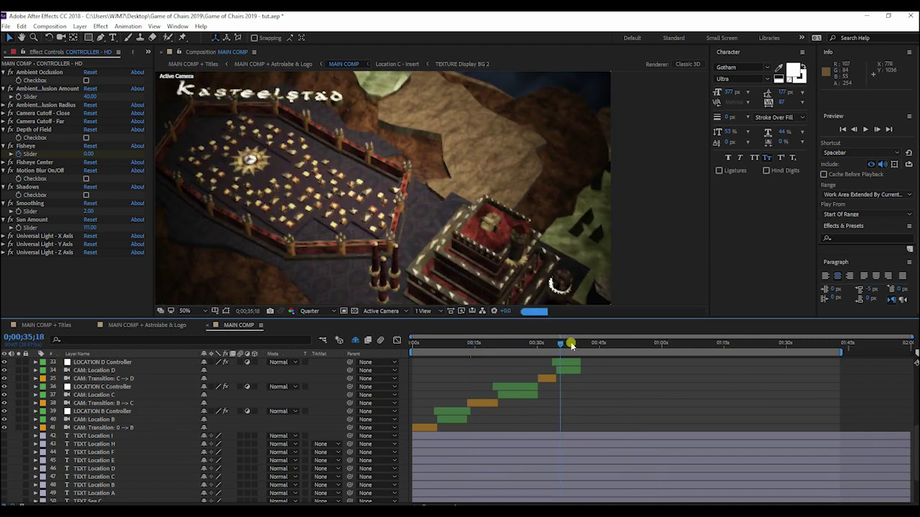
scroll(574, 346, "up", 2)
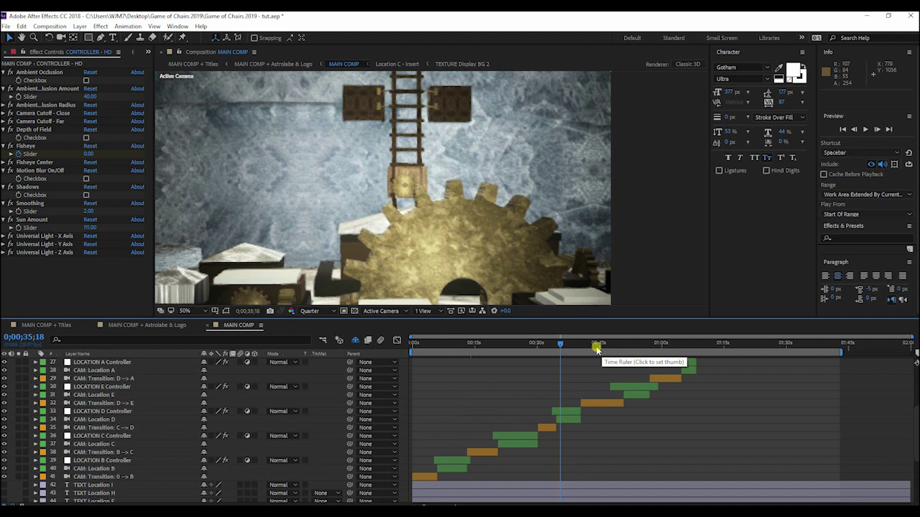
left_click(693, 345)
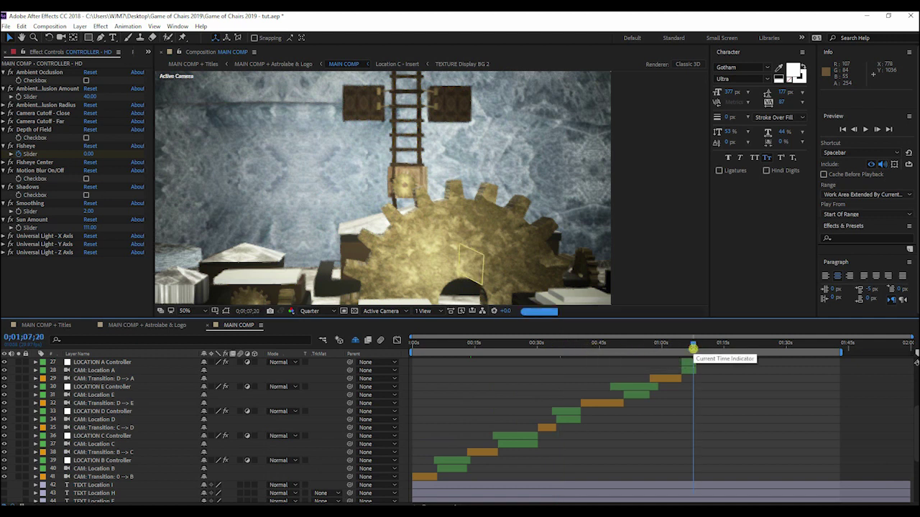
scroll(723, 401, "up", 1)
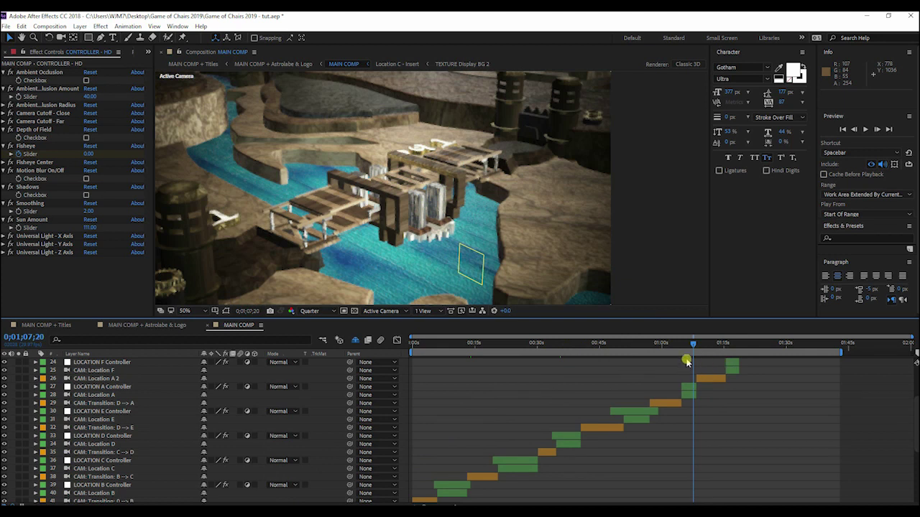
Step: Go to the start of Location A at 0;01;04;27 and select the LOCATION A Controller and CAM: Location A layers
scroll(686, 361, "up", 5, "alt")
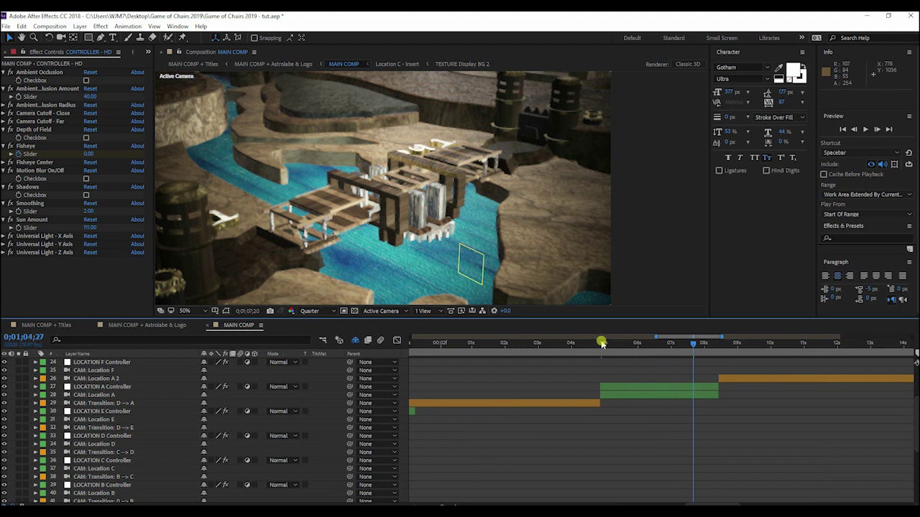
left_click(603, 344)
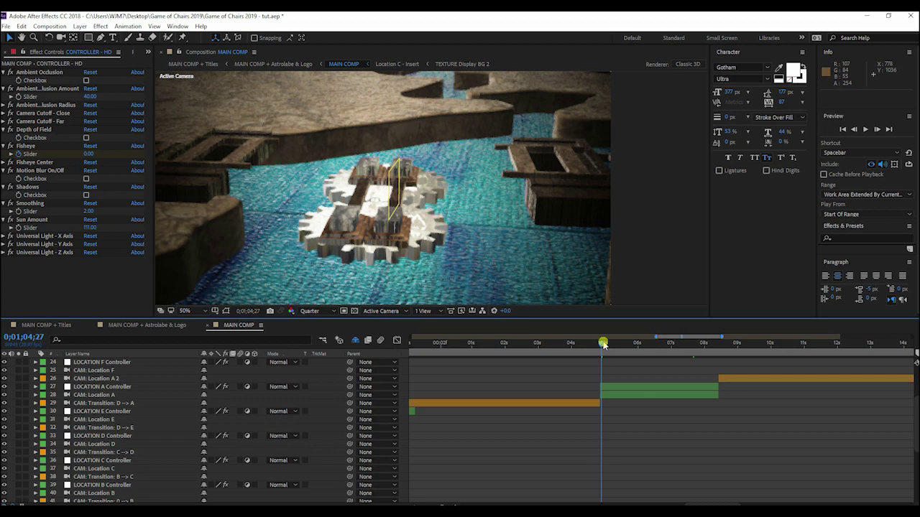
left_click(645, 390)
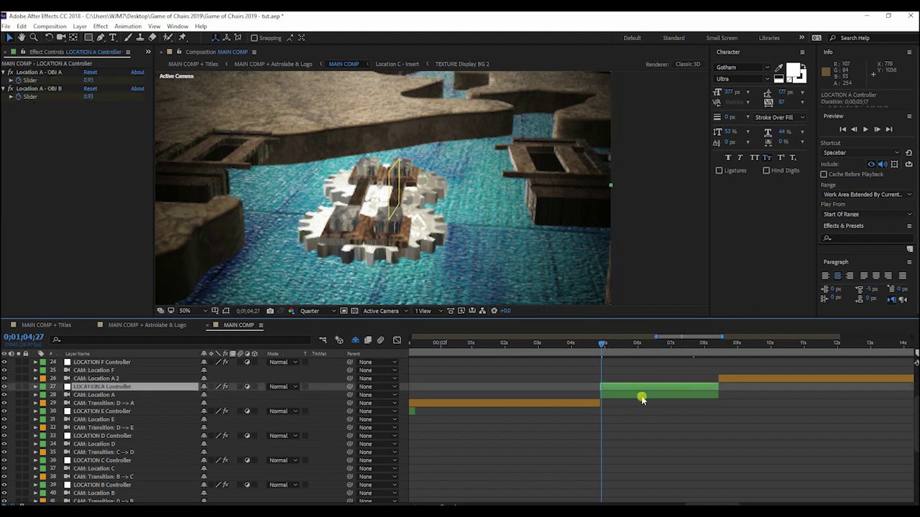
left_click(643, 397, "shift")
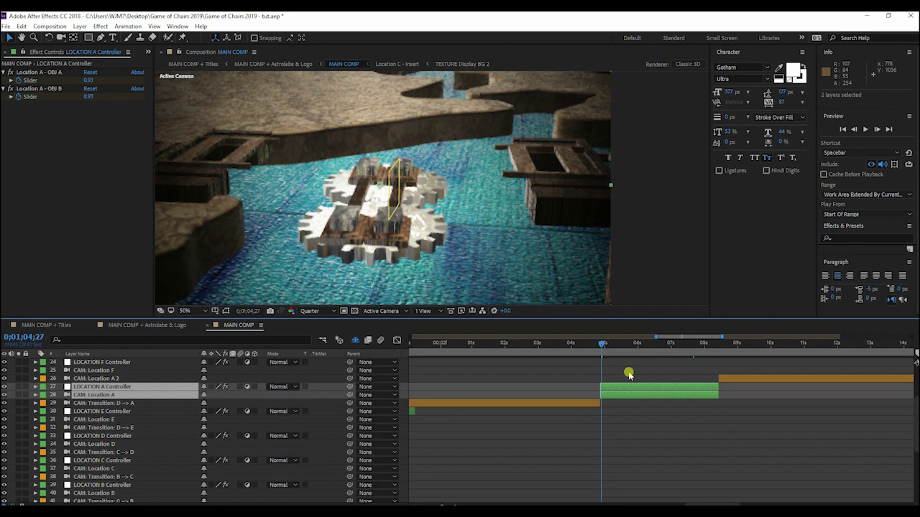
Step: Expand the Transform and Camera Options of CAM: Location A and preview its camera animation up to 0;01;05;16
left_click(108, 395)
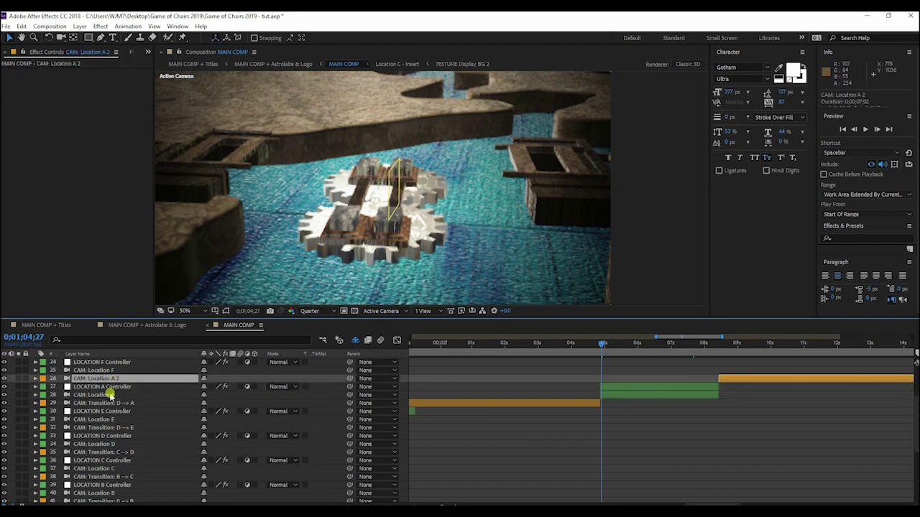
left_click(35, 394)
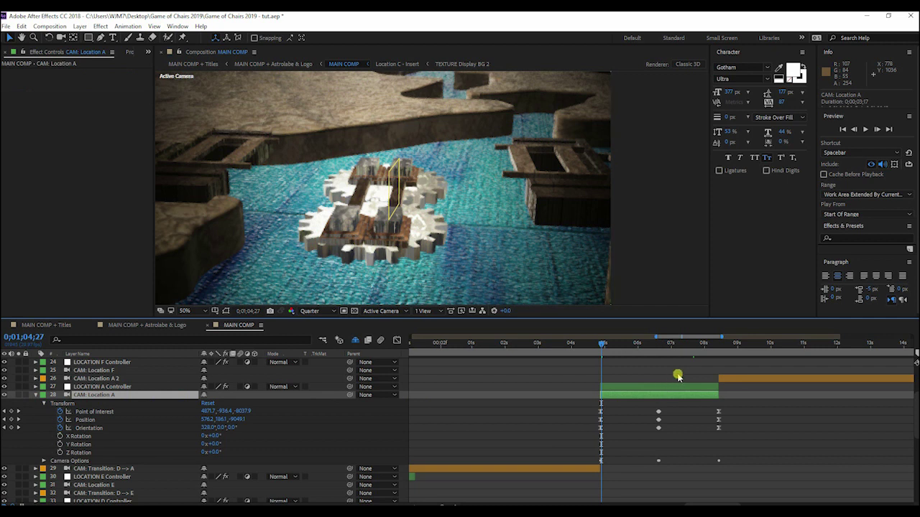
scroll(675, 372, "up", 2, "alt")
left_click_drag(615, 345, 729, 345)
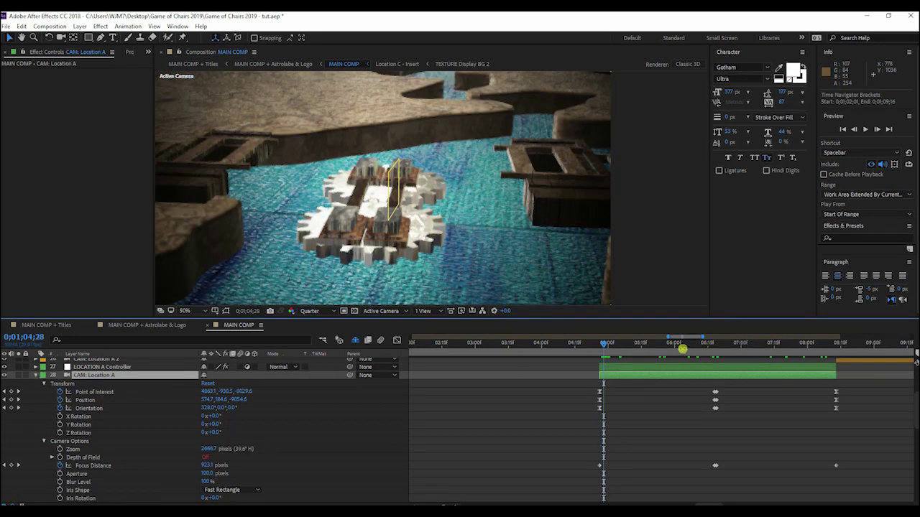
left_click(618, 346)
left_click_drag(623, 345, 643, 347)
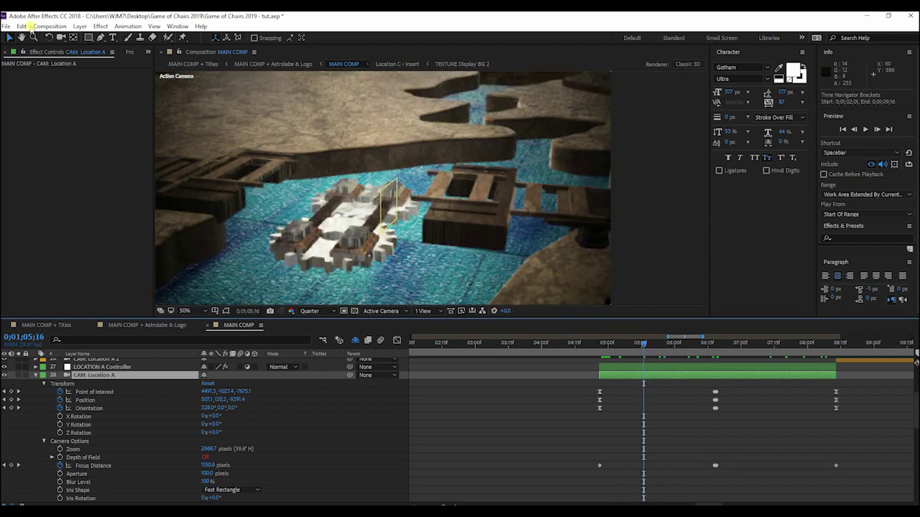
Step: Try shifting the CAM: Location A view at 0;01;05;16, and cut the resulting Point of Interest and Position keyframes
left_click(60, 38)
left_click_drag(60, 39, 82, 58)
left_click_drag(311, 188, 394, 154)
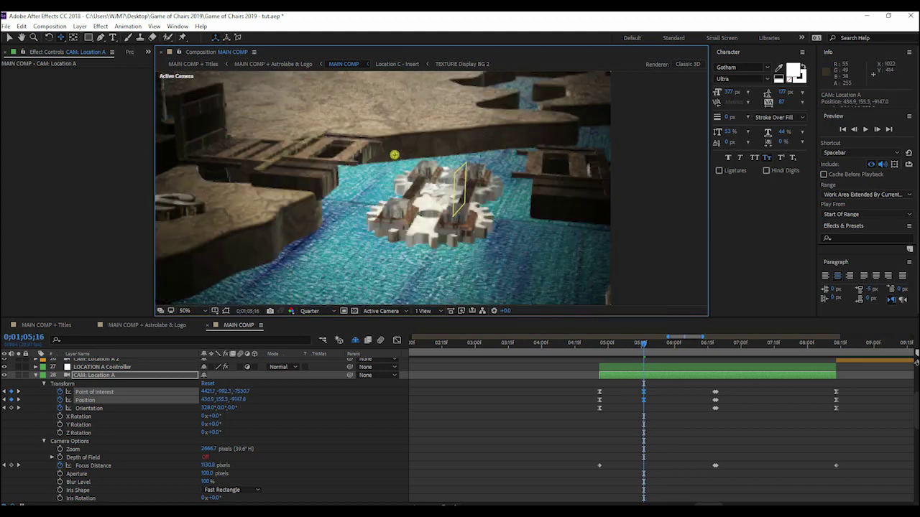
left_click(664, 435)
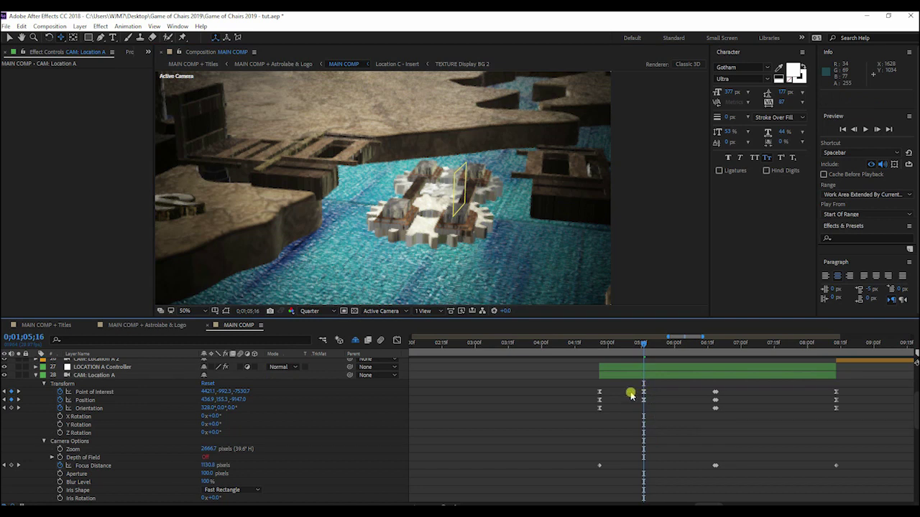
left_click_drag(630, 390, 656, 410)
key("ctrl+x")
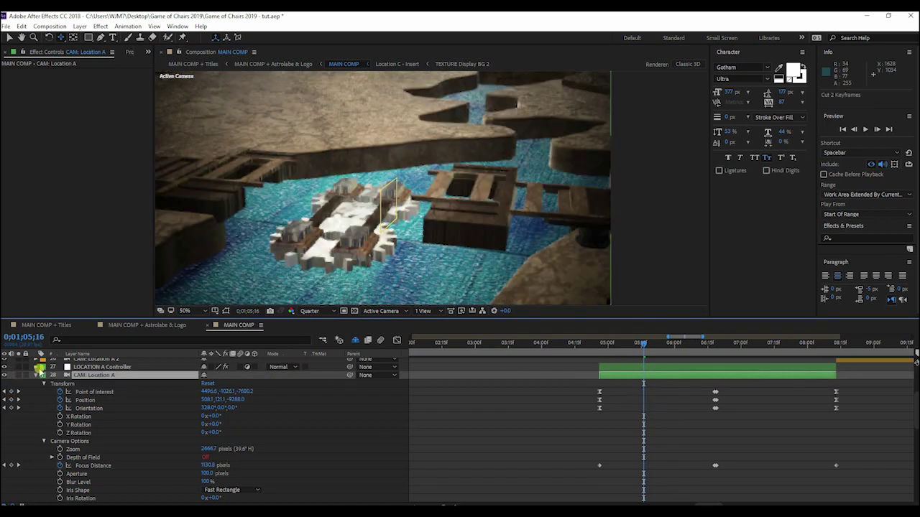
Step: Collapse CAM: Location A and reveal the keyframed Location A - OBJ A and OBJ B effects on the LOCATION A Controller layer
left_click(75, 367)
left_click(36, 373)
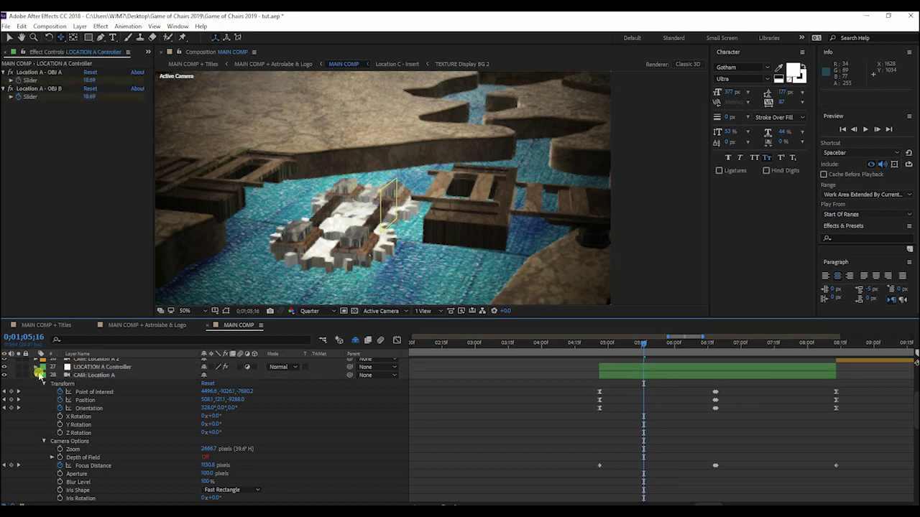
left_click(36, 375)
left_click(103, 368)
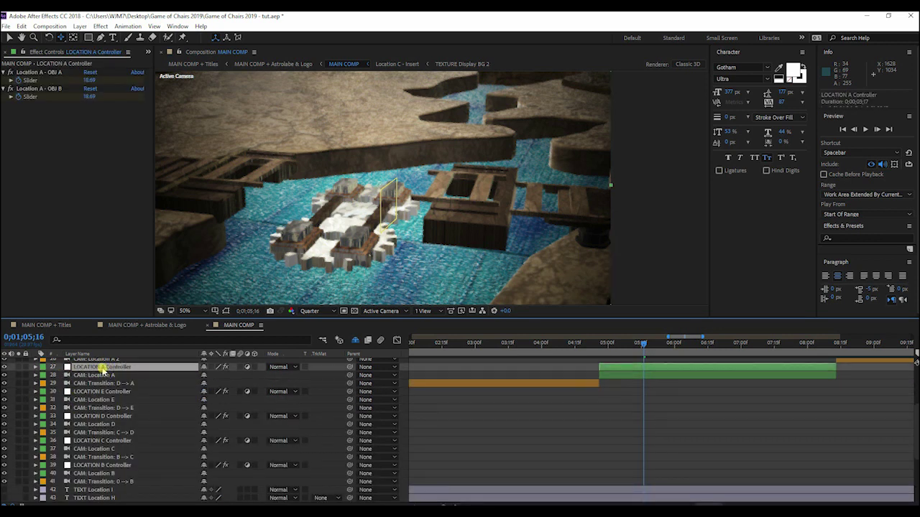
key("u")
left_click(52, 383)
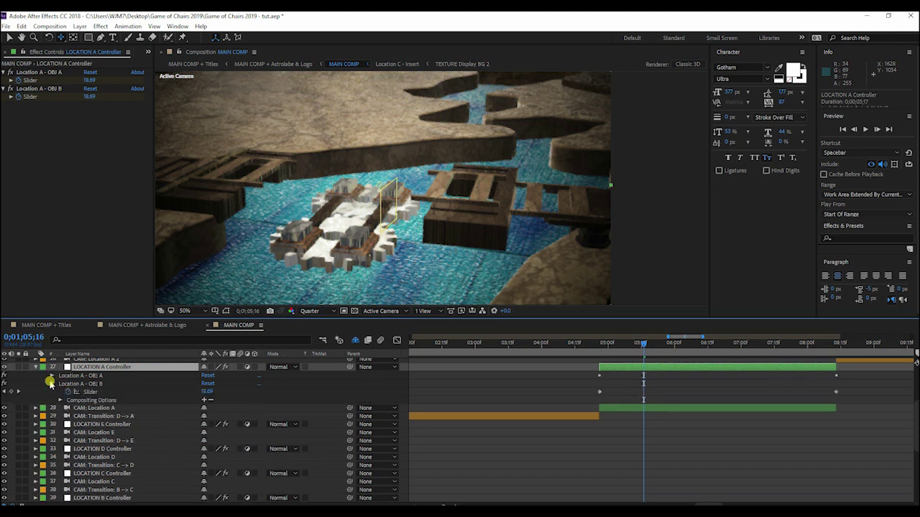
Step: Expand the Location A - OBJ A effect's Slider and preview the animation at 0;01;05;10 and 0;01;05;26
left_click(51, 375)
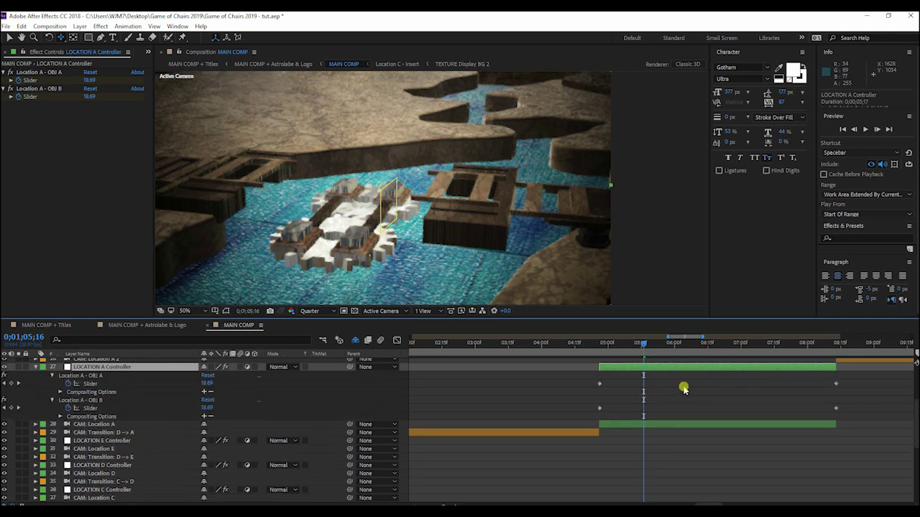
left_click_drag(643, 345, 629, 346)
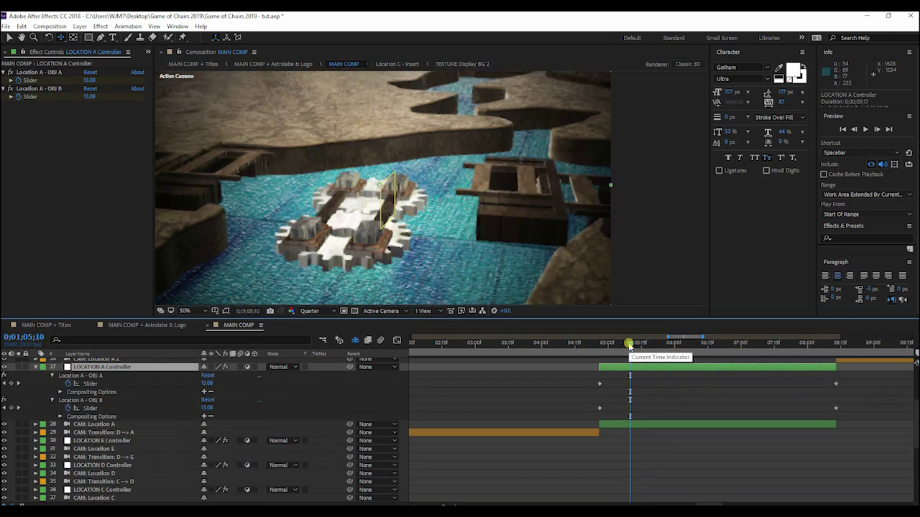
left_click(665, 346)
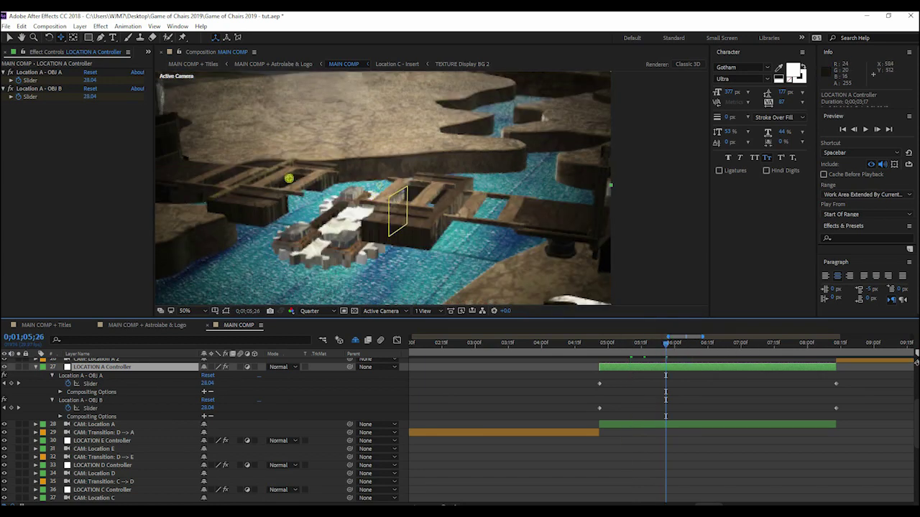
Step: Switch to the Selection tool and select the Location A - OBJ A effect on the LOCATION A Controller layer
left_click(10, 38)
left_click(47, 74)
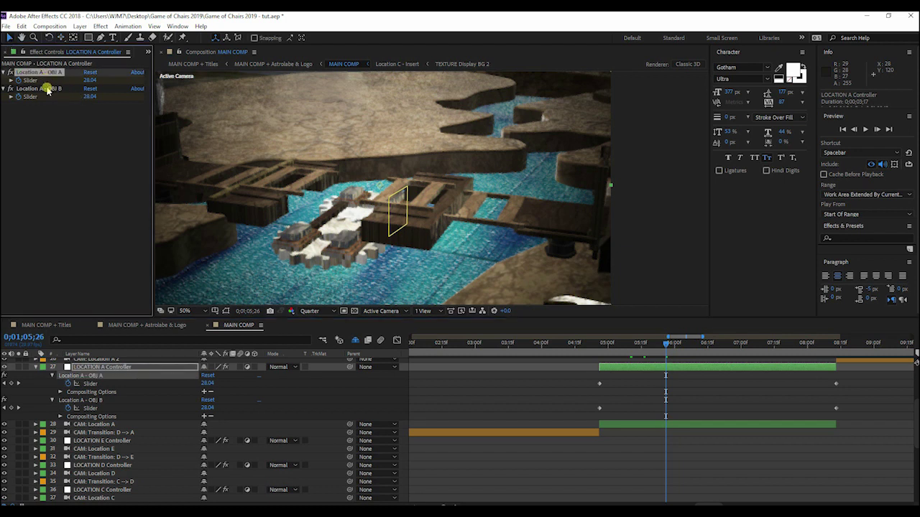
scroll(287, 431, "up", 3)
left_click(189, 410)
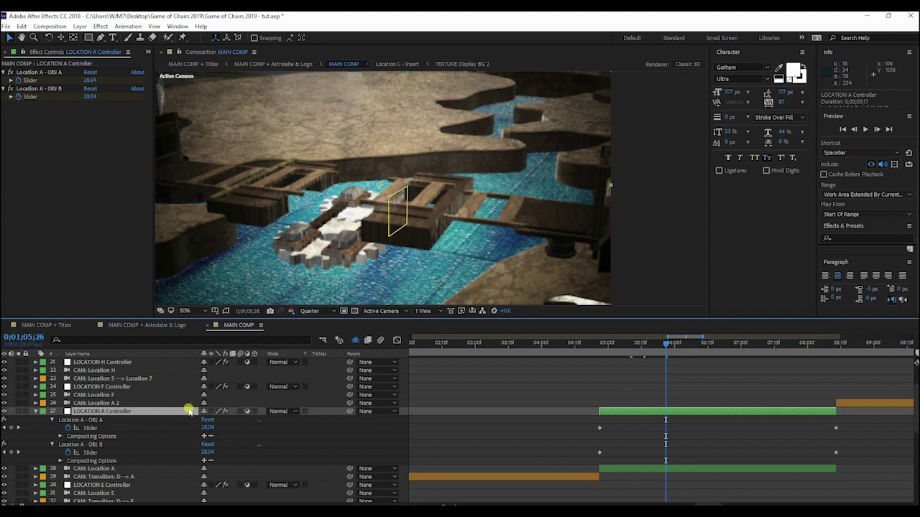
left_click(101, 421)
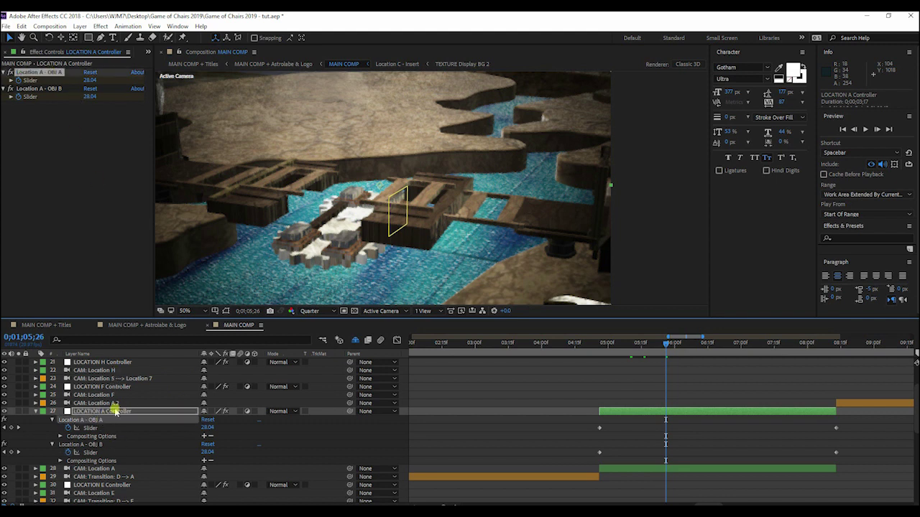
Step: Inspect the Location-A effect on the Element layer, and reselect the LOCATION A Controller layer
scroll(115, 411, "up", 3)
left_click(85, 379)
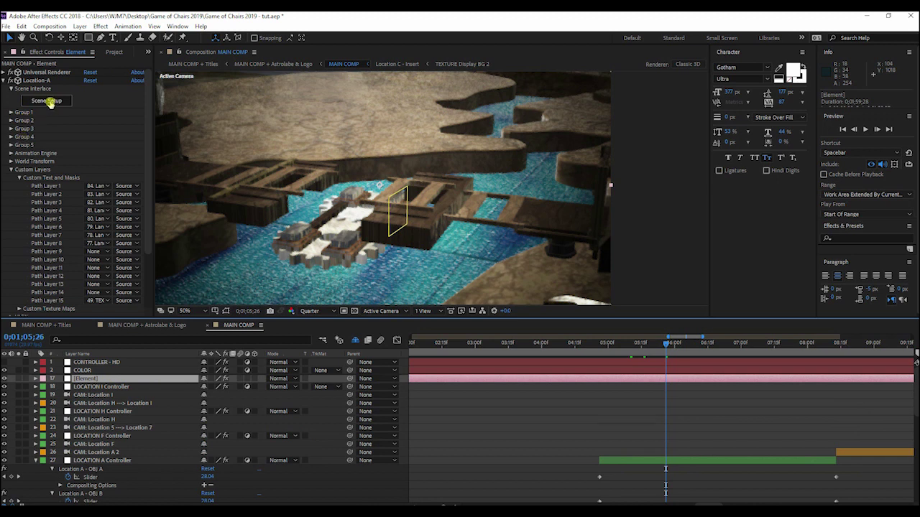
scroll(659, 429, "down", 1)
scroll(659, 428, "down", 1)
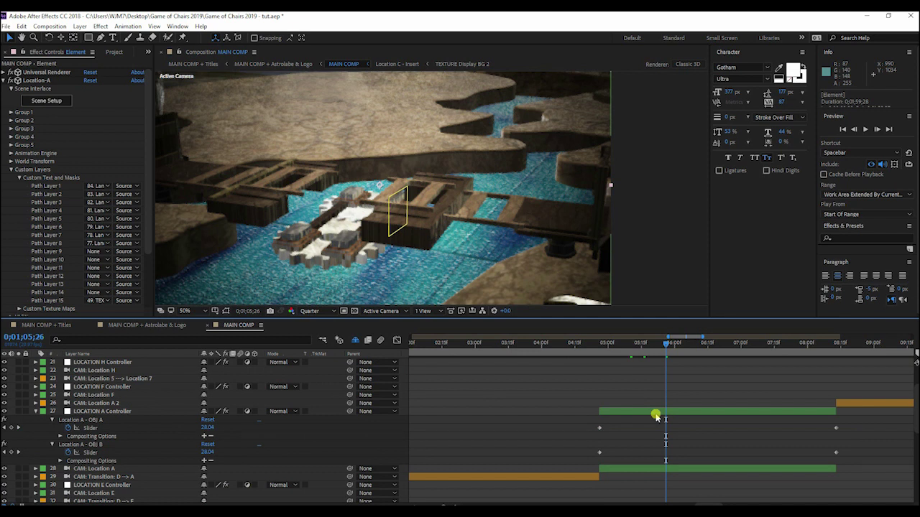
left_click(656, 414)
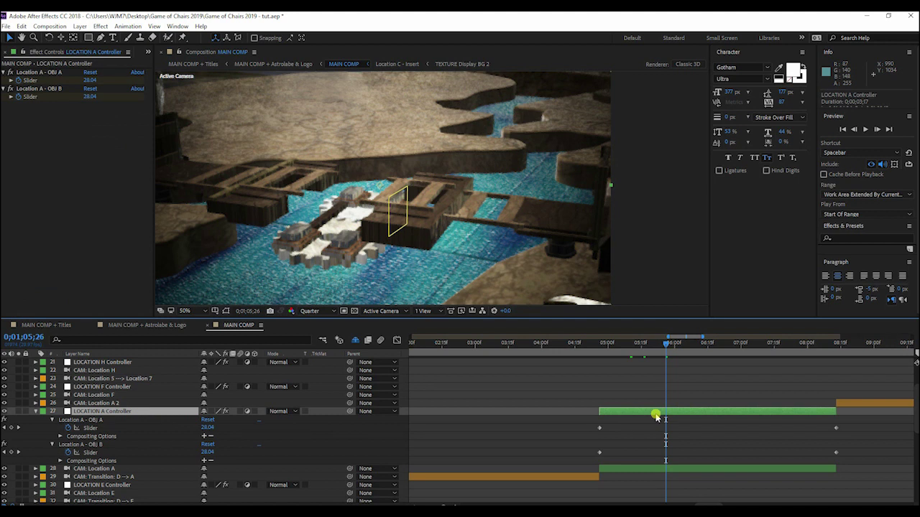
Step: Compare the OBJ A and OBJ B Slider keyframes at the controller's start and at 0;01;08;13
key("i")
left_click(107, 422)
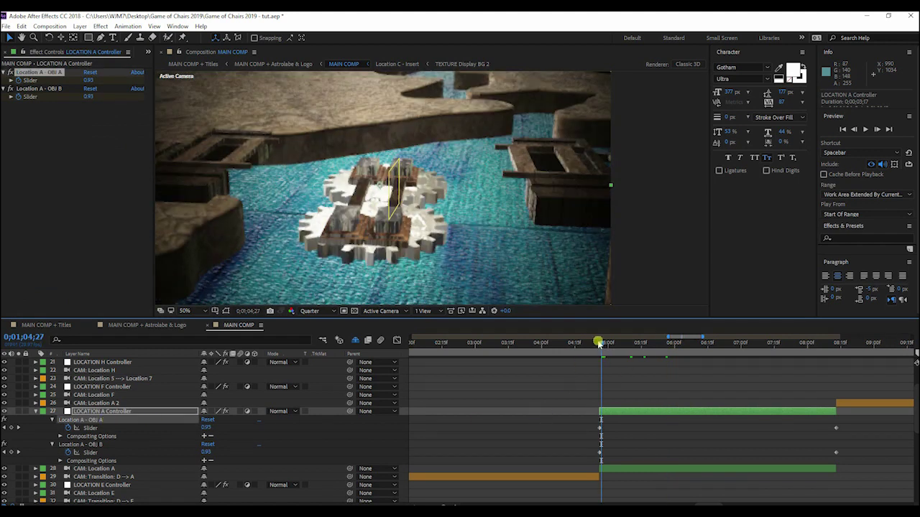
left_click_drag(600, 345, 837, 348)
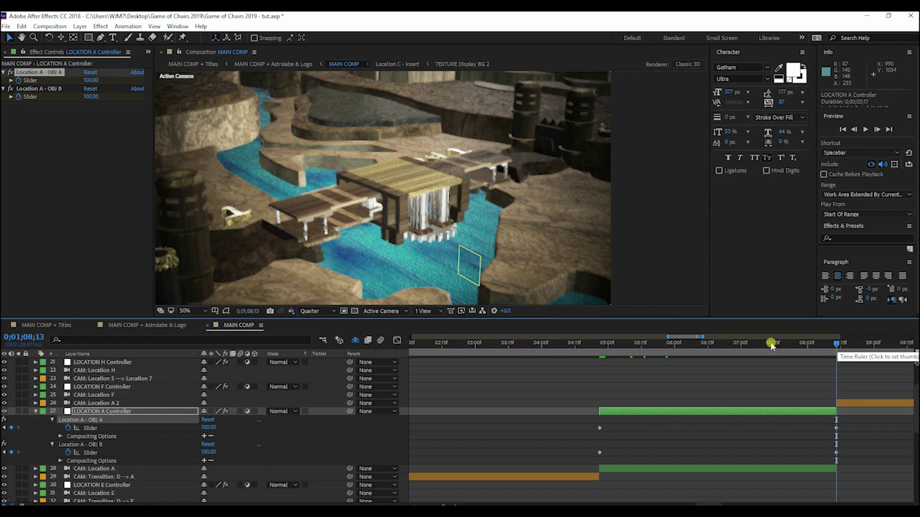
left_click(599, 345)
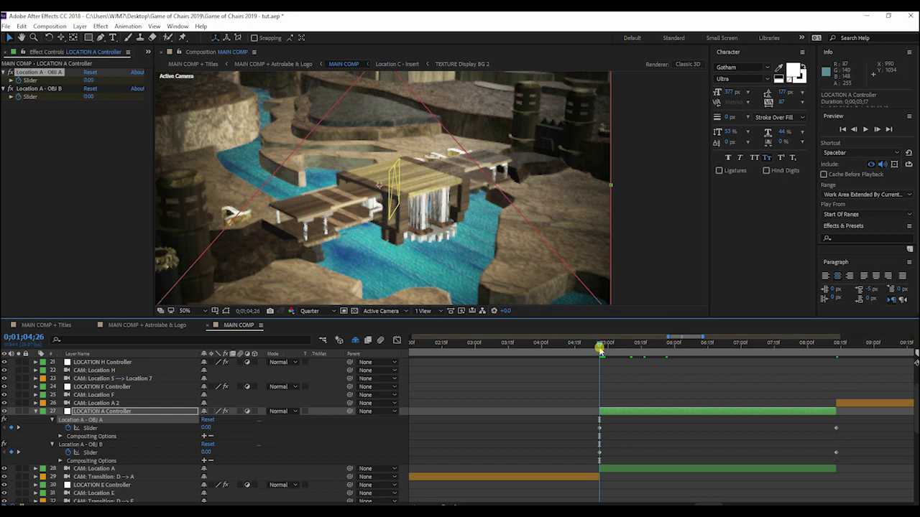
left_click(600, 348)
left_click_drag(843, 349, 836, 349)
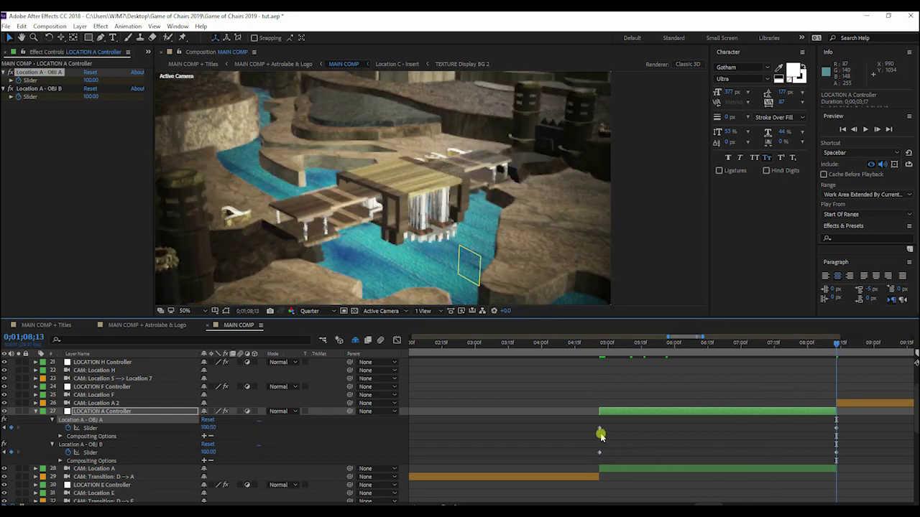
Step: Limit the work area to about 0;01;04;26 through 0;01;05;13 and play back the Location A animation
left_click(609, 346)
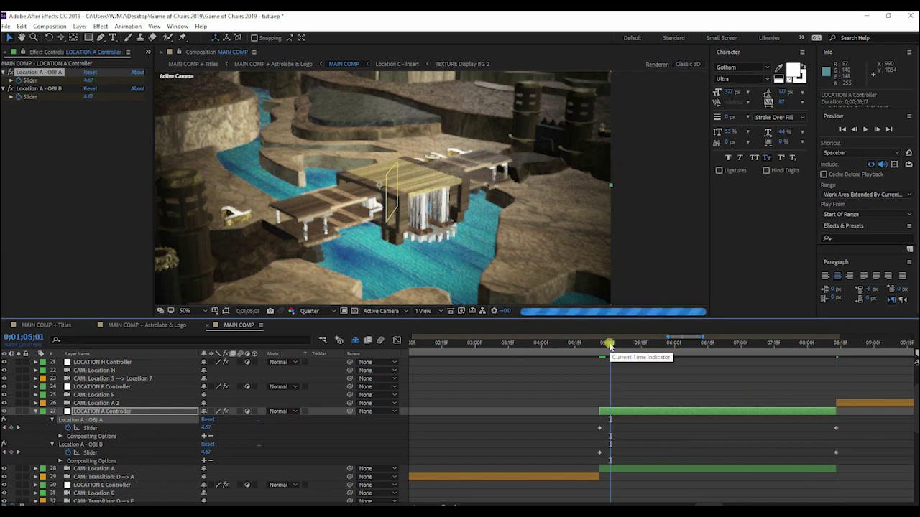
left_click(627, 345)
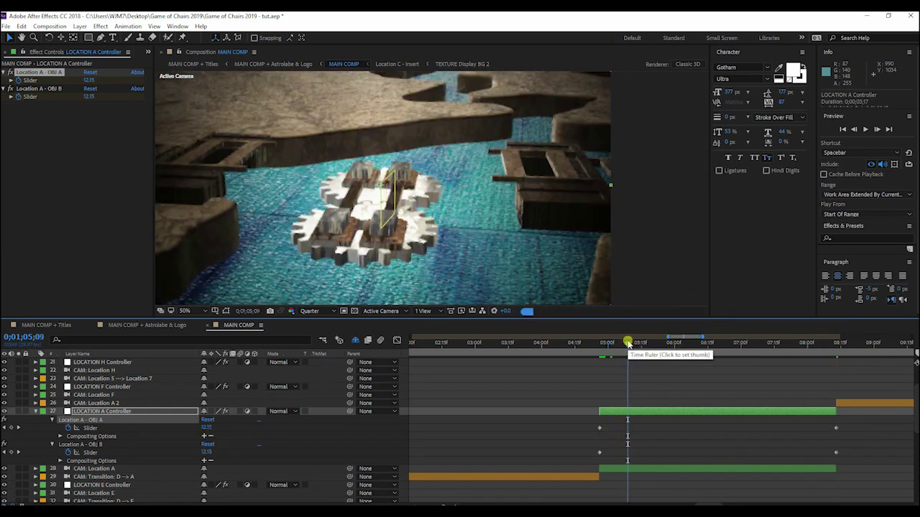
left_click_drag(627, 344, 599, 346)
key("space")
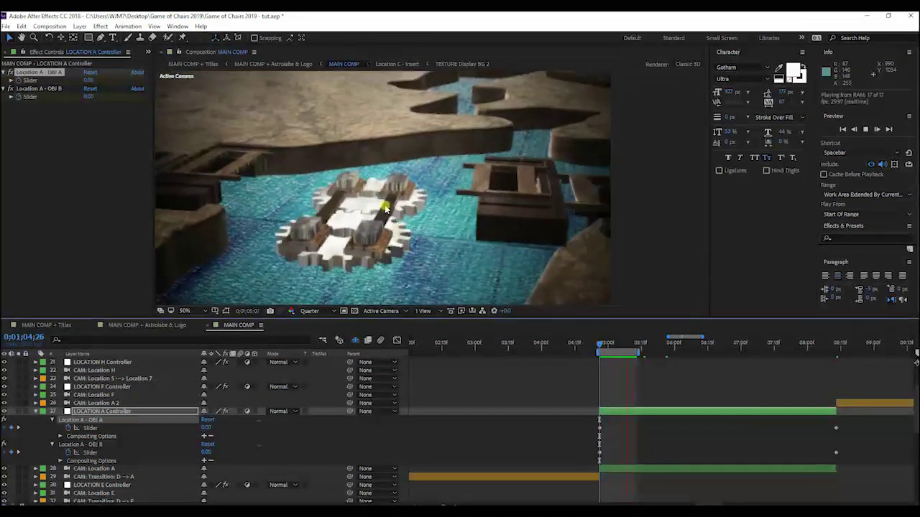
Step: Try moving the Location A - OBJ A Slider's end keyframe to 0;01;05;13, play it from 0;01;04;26, and undo the move
left_click(637, 346)
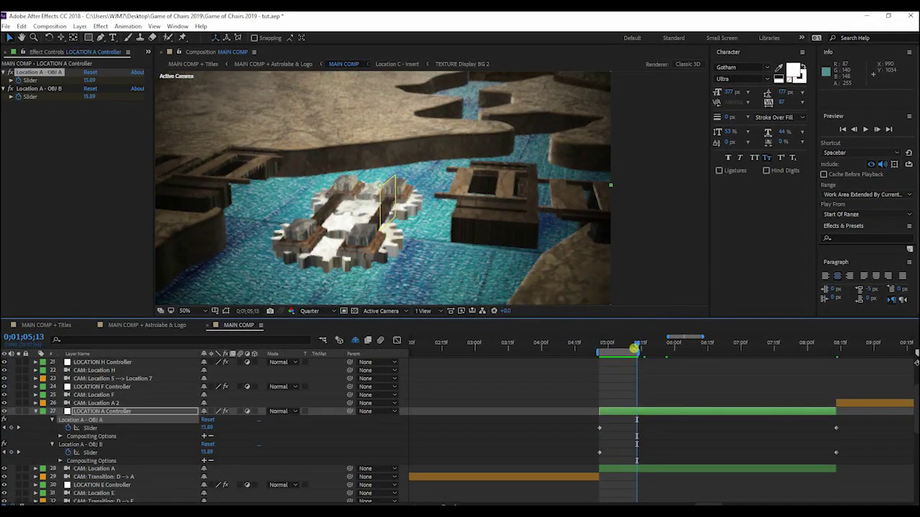
left_click_drag(835, 428, 635, 433)
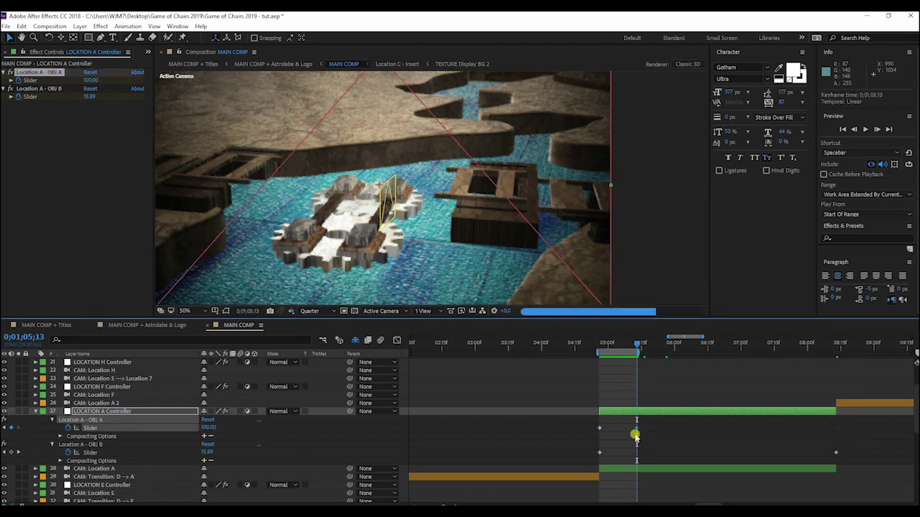
left_click(600, 346)
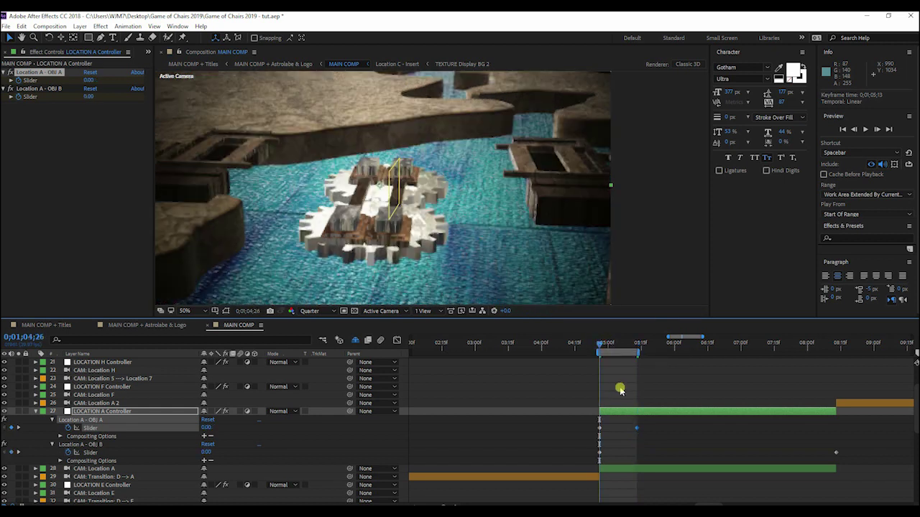
key("space")
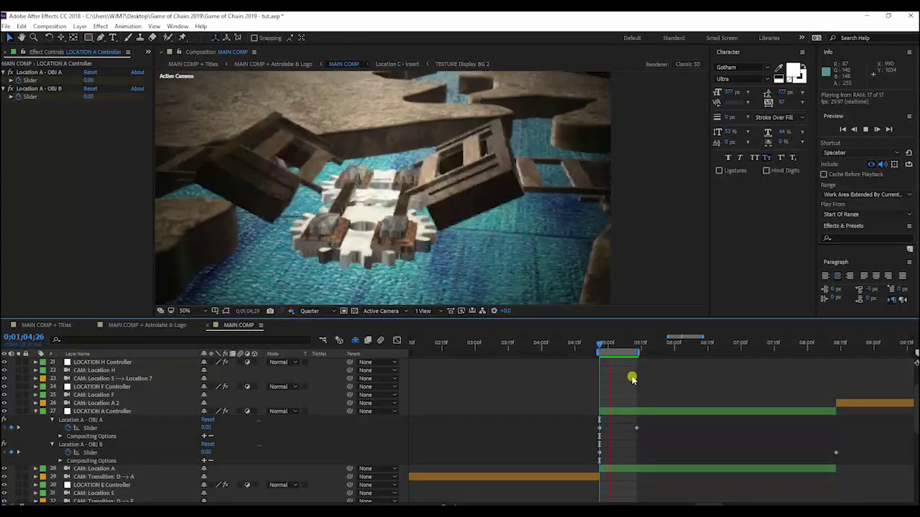
key("ctrl+z")
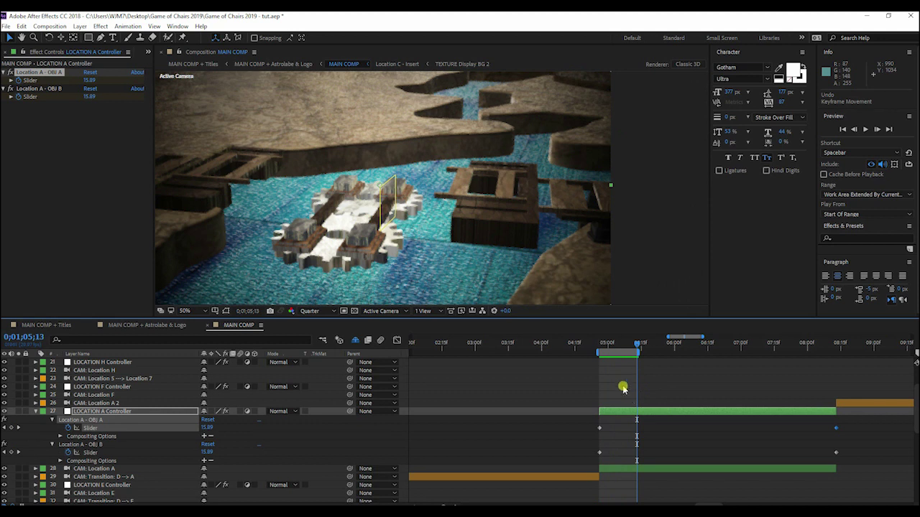
Step: At 0;01;05;01, try shifting the LOCATION A Controller layer 0;00;01;20 earlier, and undo the shift
left_click(622, 386)
left_click(615, 346)
left_click_drag(615, 346, 610, 347)
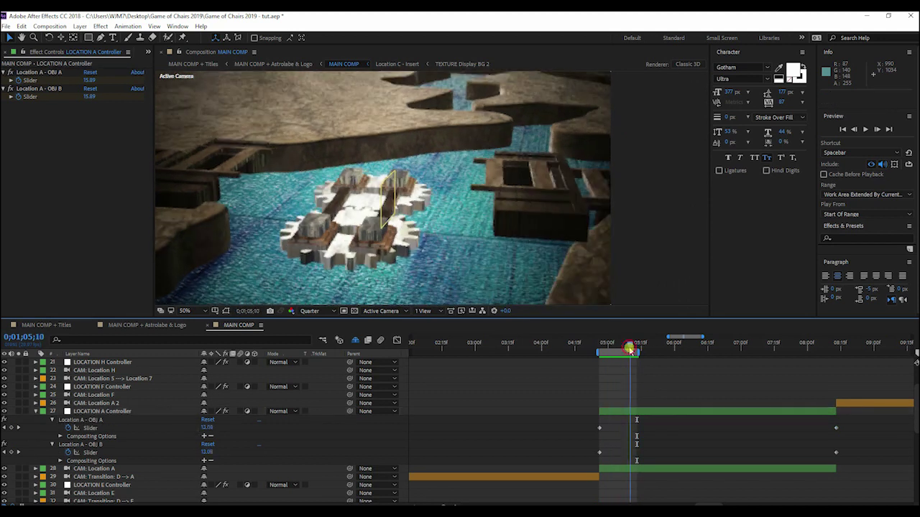
left_click(647, 416)
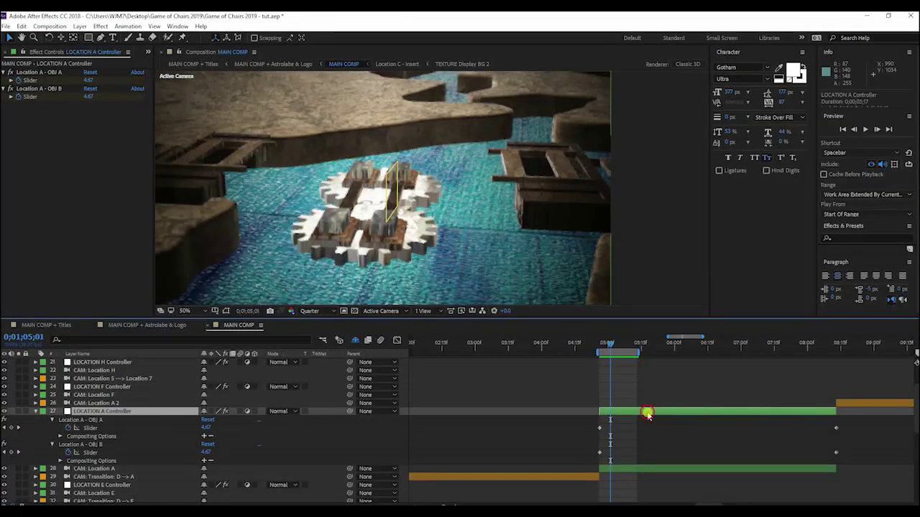
left_click_drag(647, 414, 537, 417)
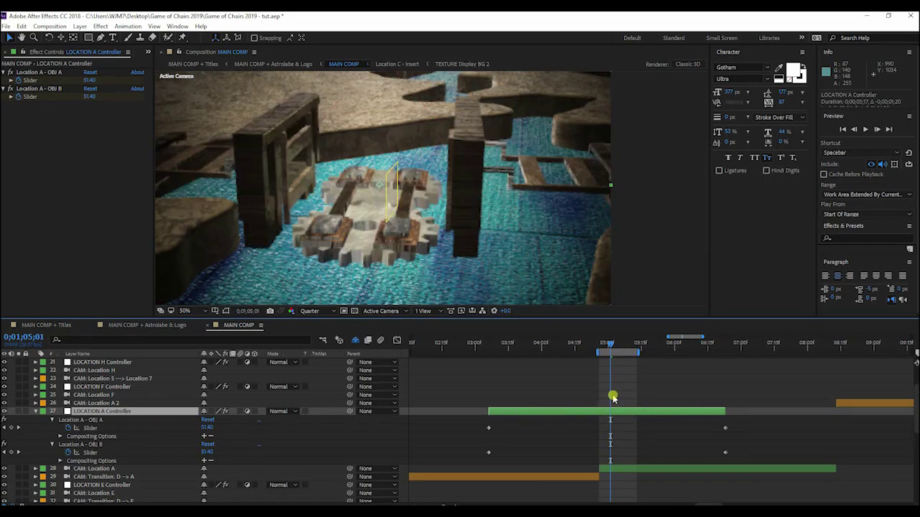
key("ctrl+z")
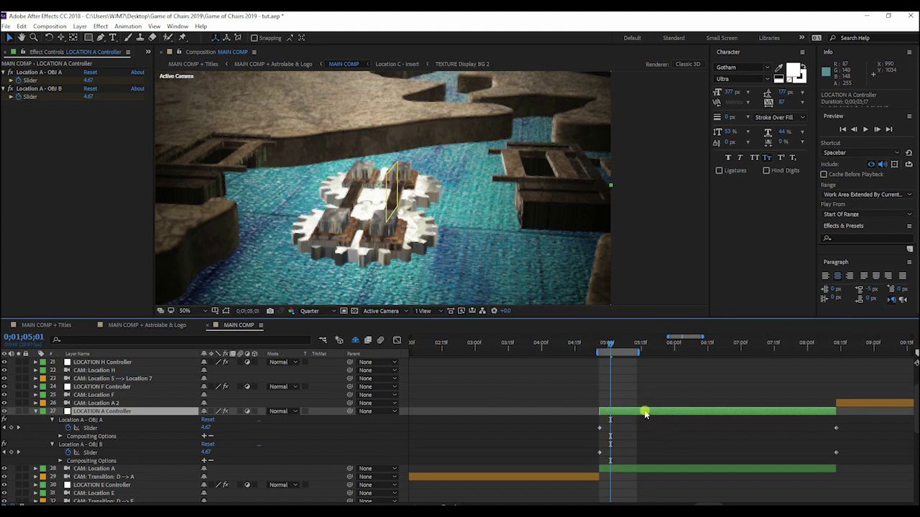
Step: Try shifting the LOCATION A Controller layer 0;00;01;21 later, check the frame at 0;01;06;17, and undo the shift
left_click_drag(642, 411, 775, 412)
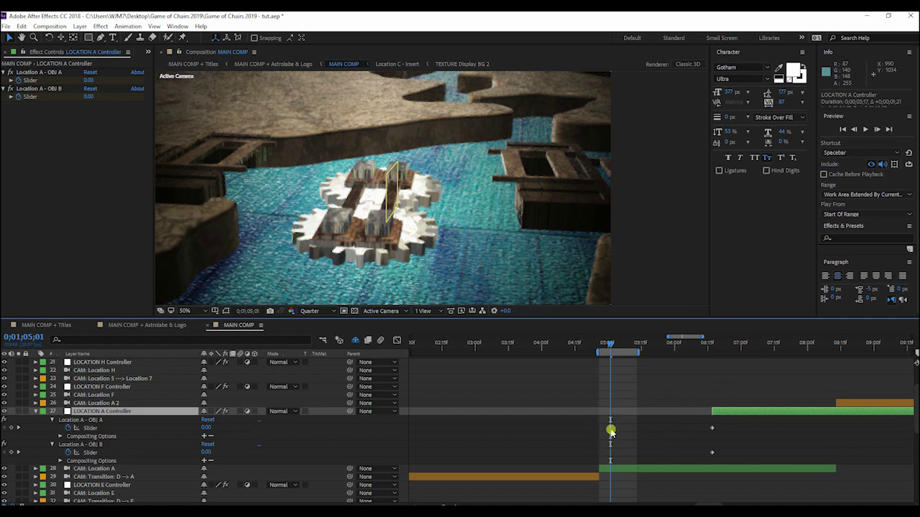
left_click(705, 346)
left_click_drag(705, 346, 712, 345)
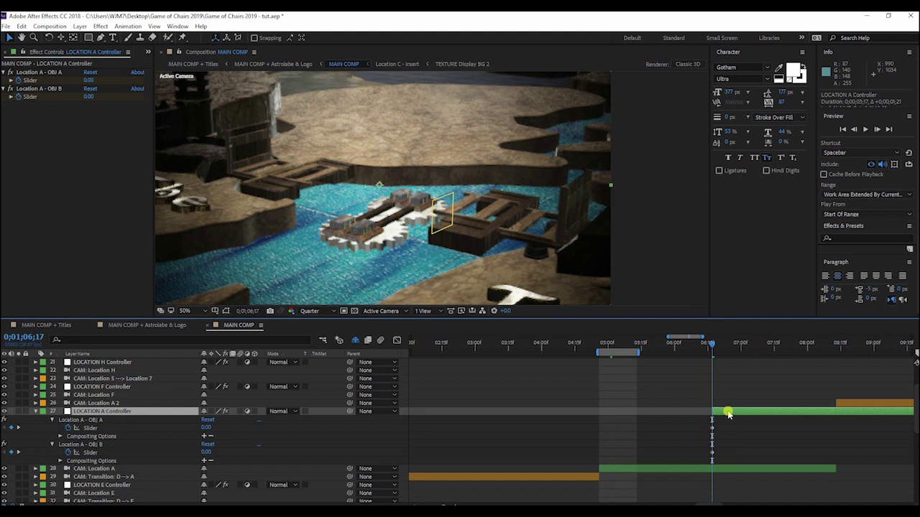
key("ctrl+z")
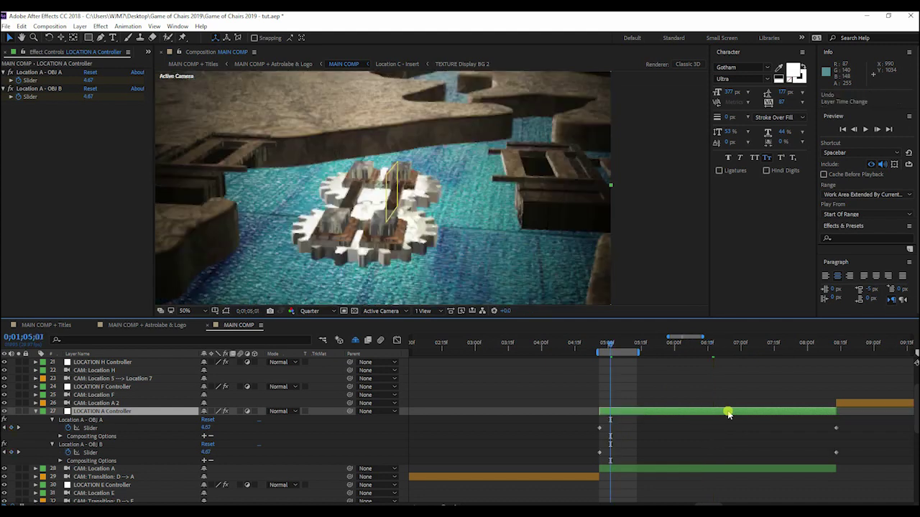
Step: Collapse the LOCATION A Controller layer and select it together with CAM: Location A
left_click(716, 403)
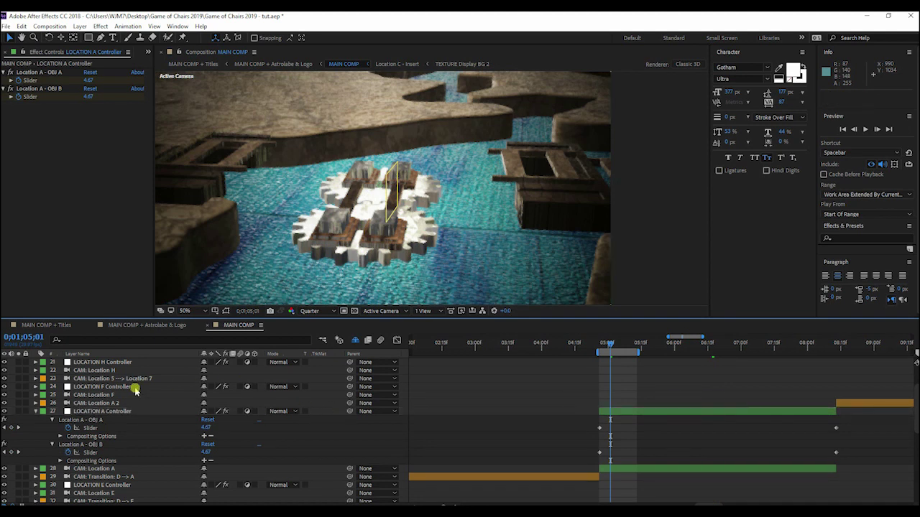
left_click(113, 414)
left_click(35, 411)
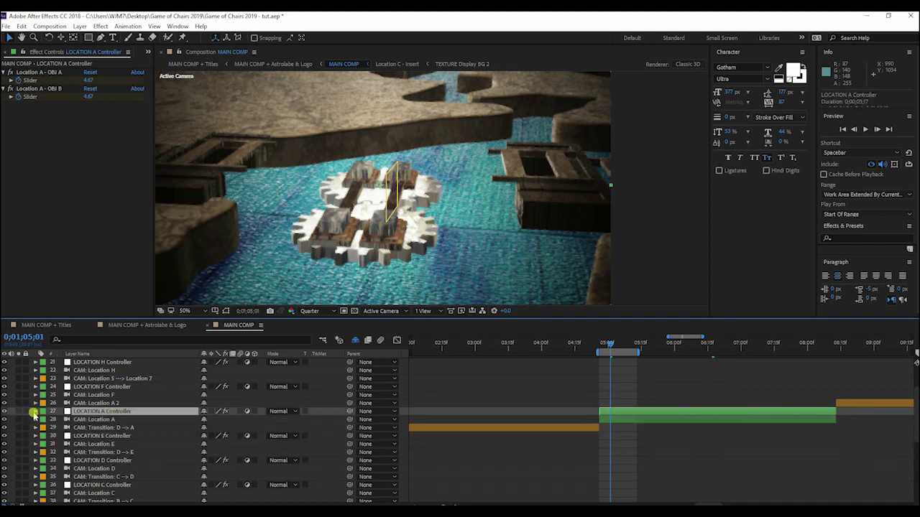
left_click(101, 419, "ctrl")
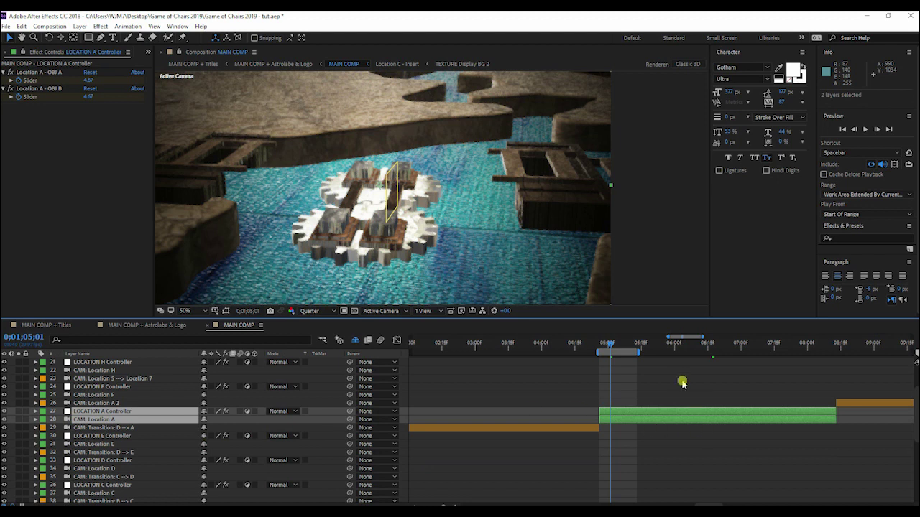
Step: Review the Location A layers' place in the wider timeline from 0;01;04;26, and preview the preceding transition at 0;01;02;21
key("Page_Up")
key("Page_Up")
key("Page_Up")
key("Page_Up")
key("Page_Up")
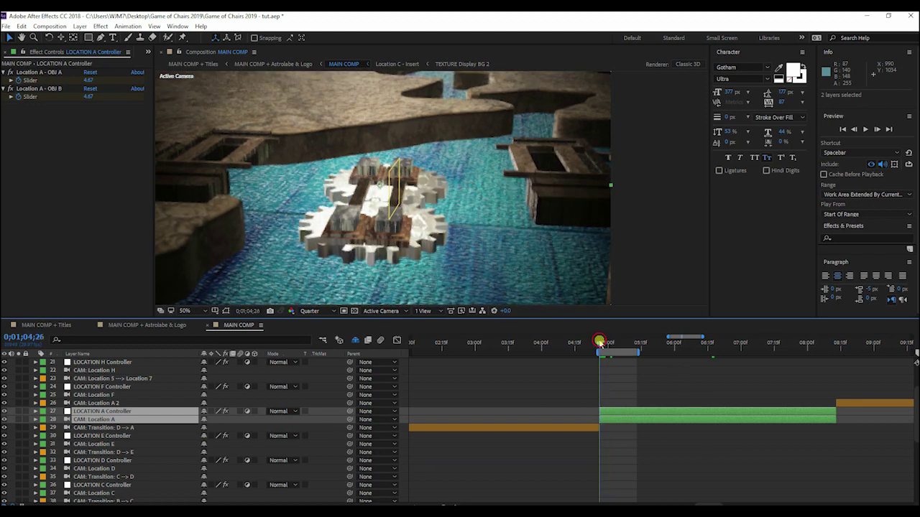
scroll(646, 371, "down", 5, "alt")
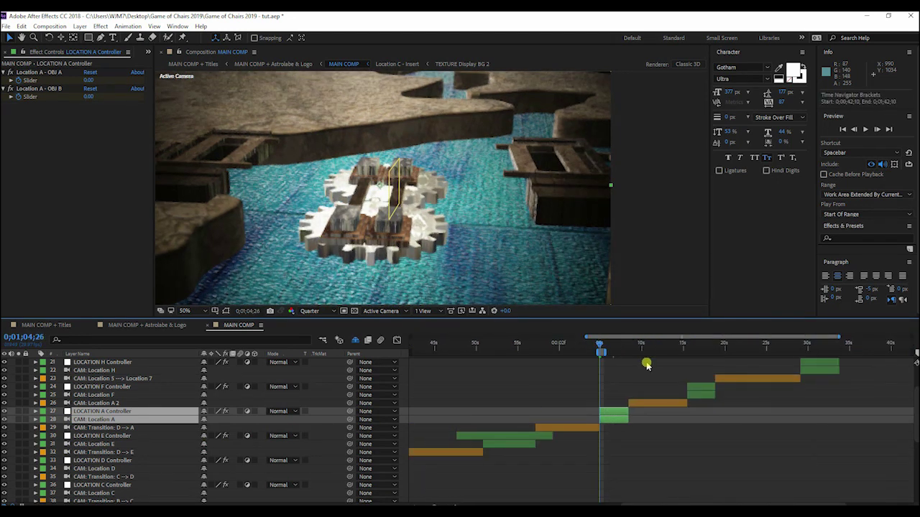
scroll(645, 364, "up", 3, "alt")
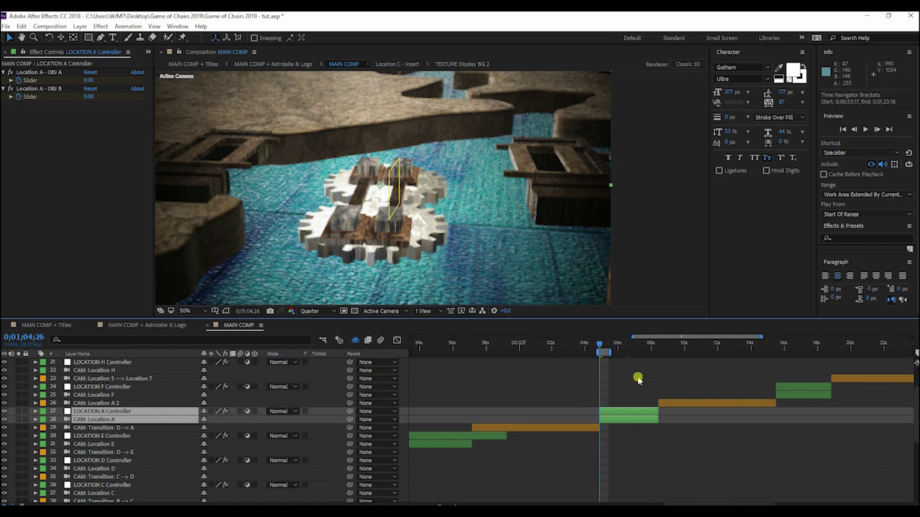
left_click(564, 347)
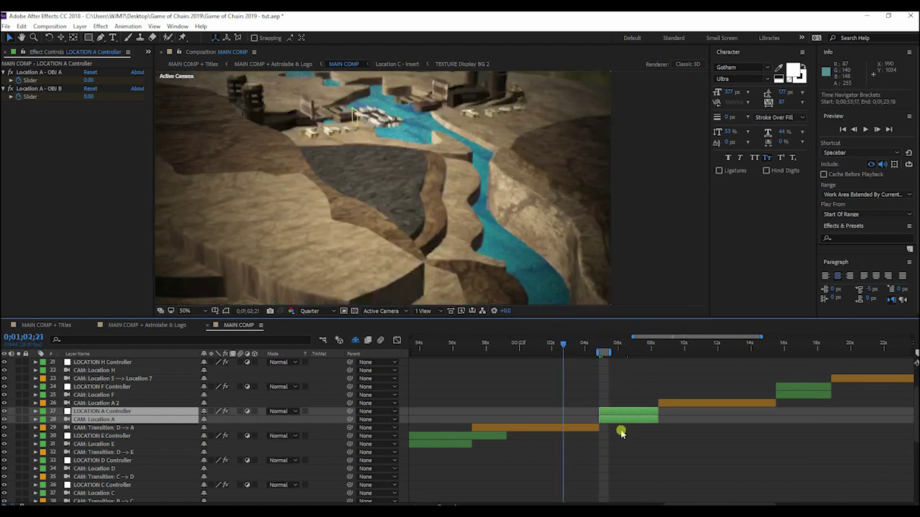
Step: Expand the Transform keyframes of CAM: Transition D --> A and check the frame at 0;00;57;11
left_click(567, 429)
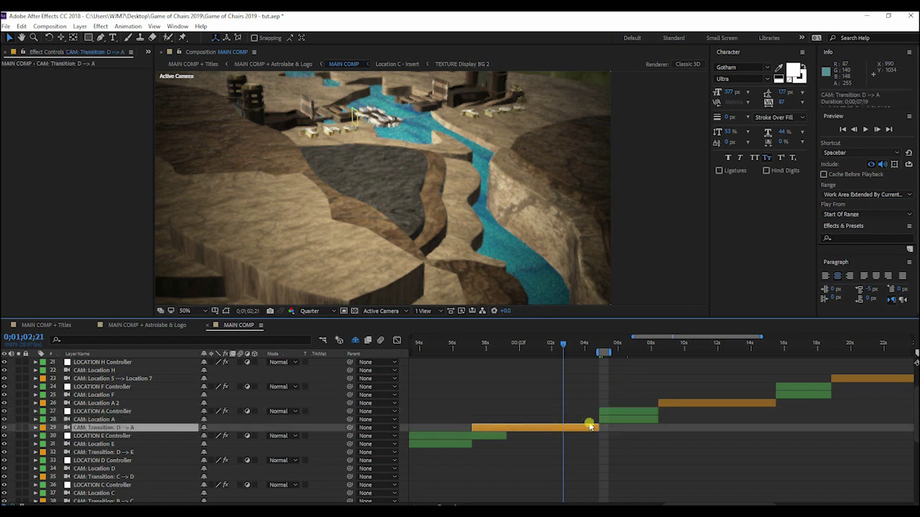
left_click(35, 427)
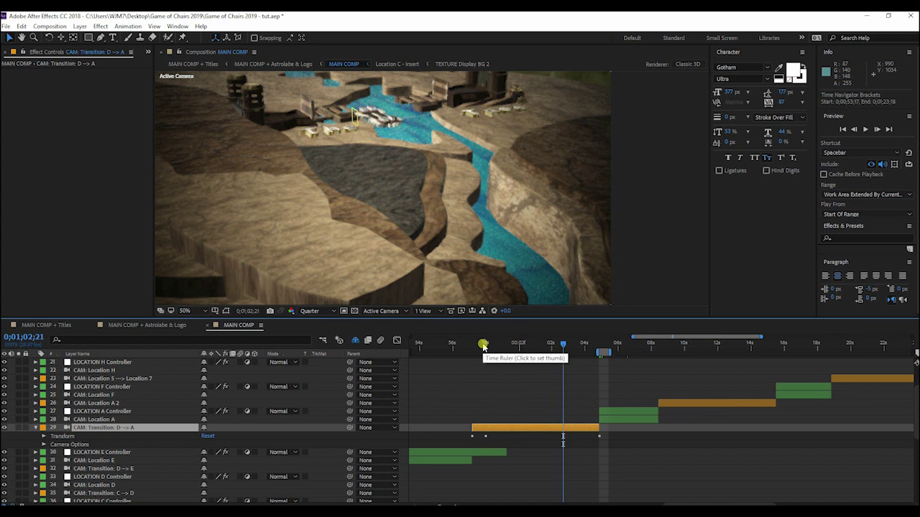
left_click_drag(477, 344, 475, 344)
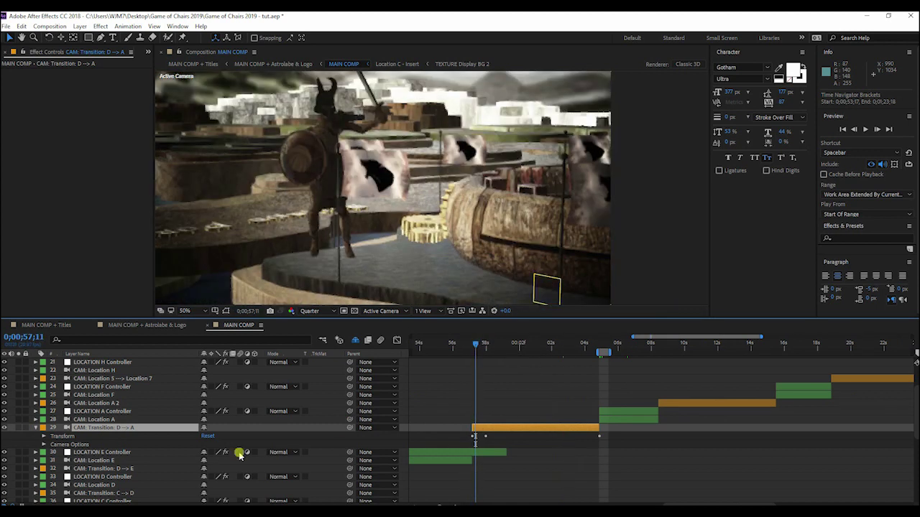
left_click(42, 439)
left_click(43, 440)
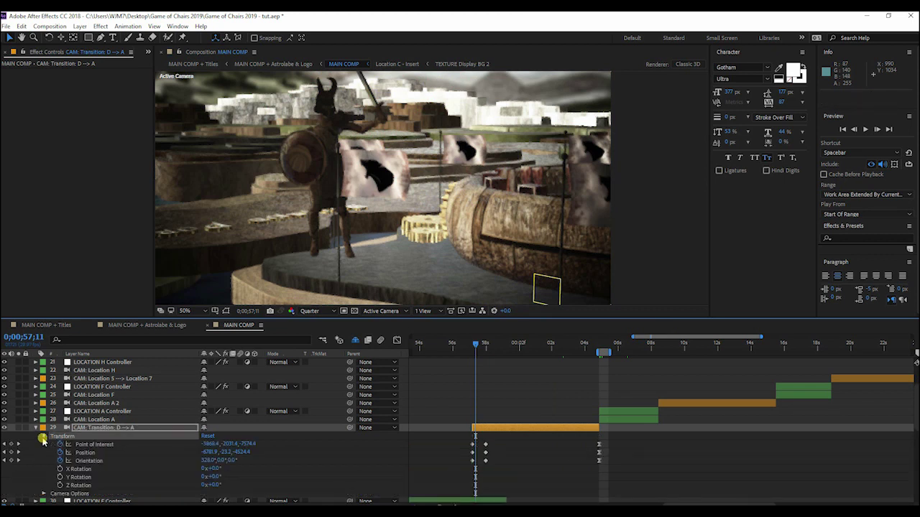
scroll(571, 395, "up", 4, "alt")
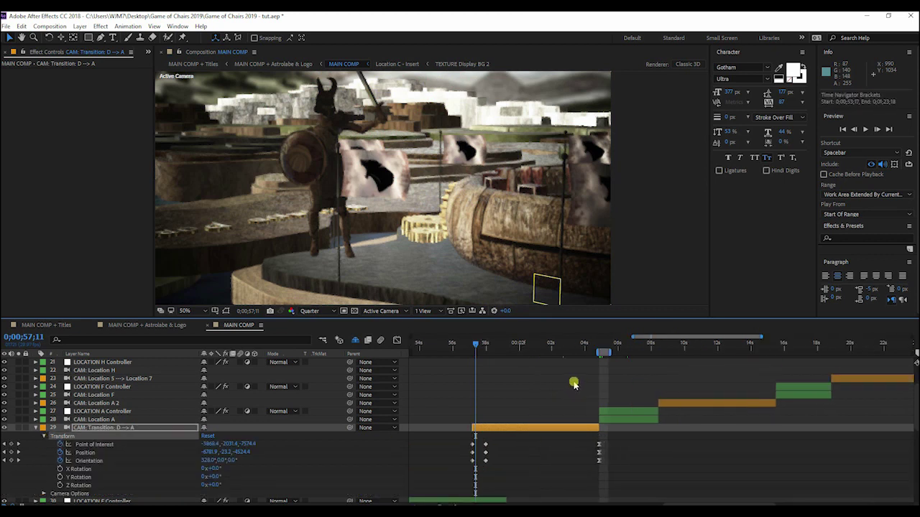
scroll(568, 396, "down", 2, "alt")
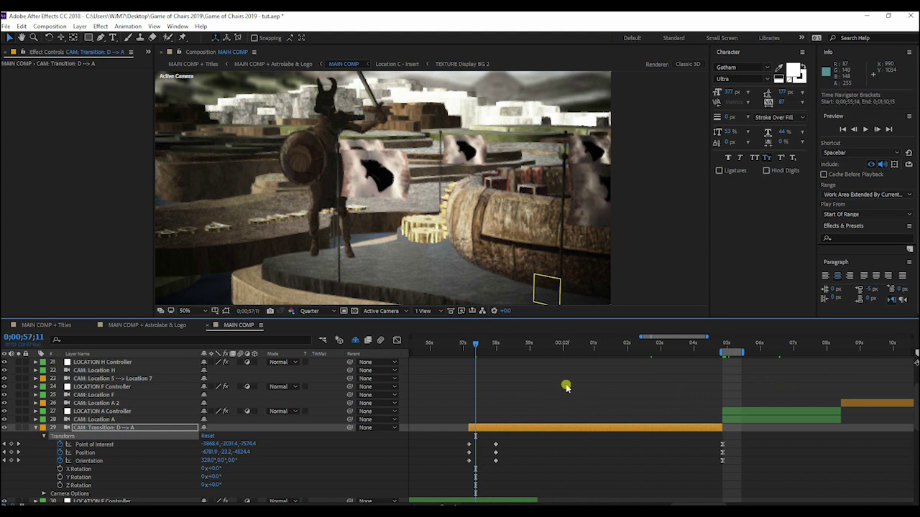
Step: Delete the middle Point of Interest, Position and Orientation keyframes of CAM: Transition D --> A, near 0;00;58;00
left_click(503, 469)
left_click(499, 346)
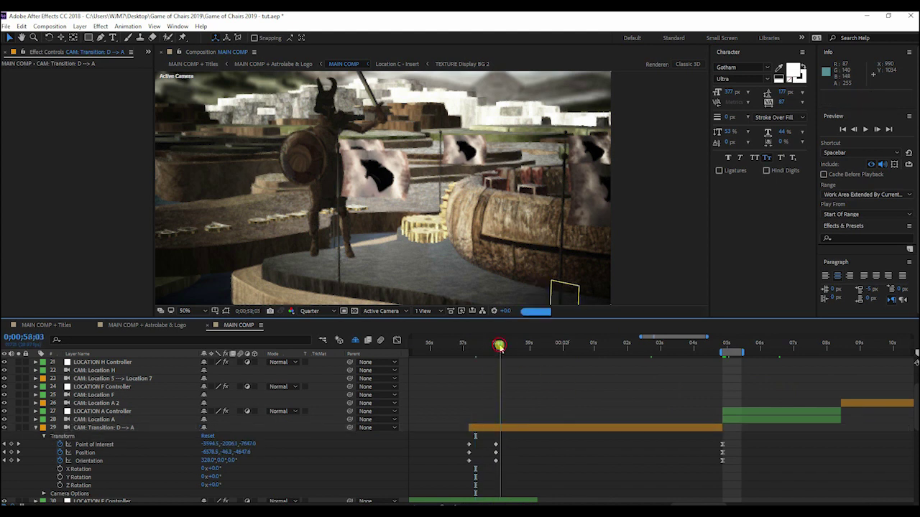
left_click_drag(499, 346, 467, 345)
mouse_move(513, 462)
left_mouse_down()
mouse_move(497, 450)
mouse_move(516, 454)
left_mouse_up()
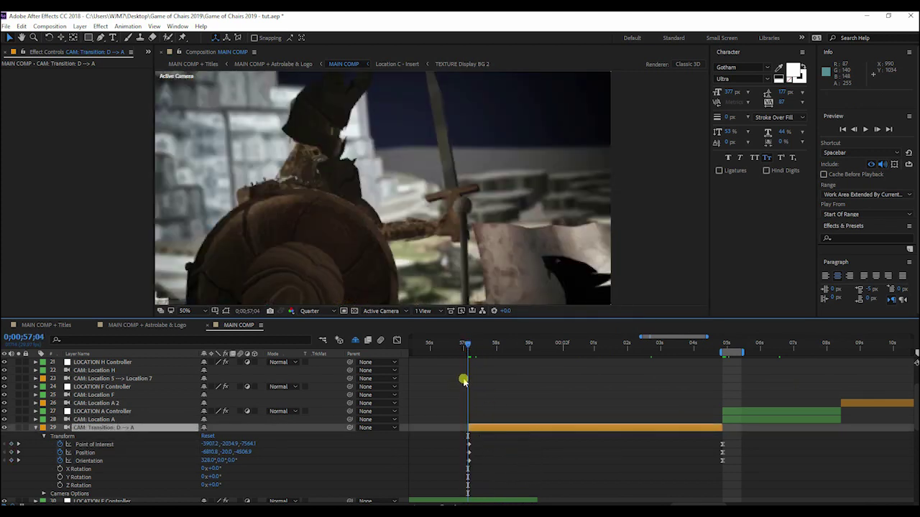
Step: Select the first keyframes of CAM: Transition D --> A and compare the camera view at 0;00;57;05 and 0;01;04;24
left_click_drag(466, 343, 467, 347)
left_click_drag(477, 471, 470, 435)
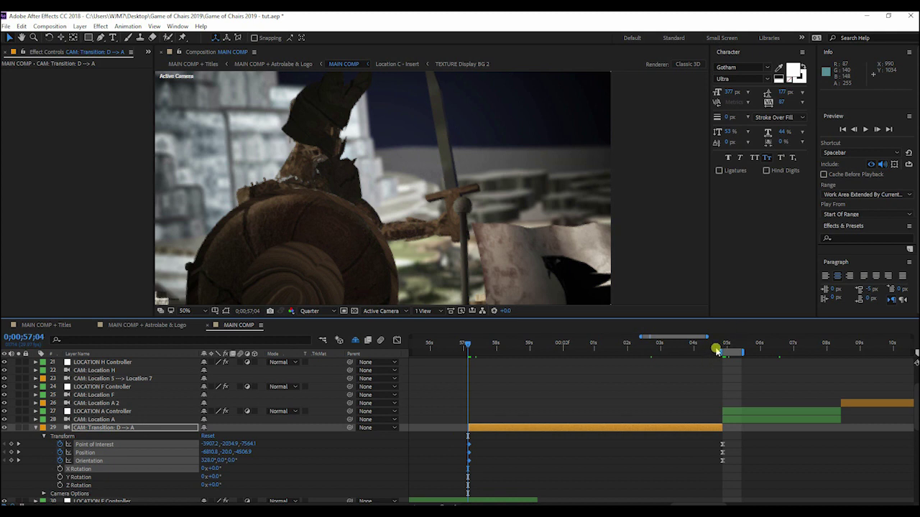
left_click(721, 350)
left_click_drag(719, 352, 478, 348)
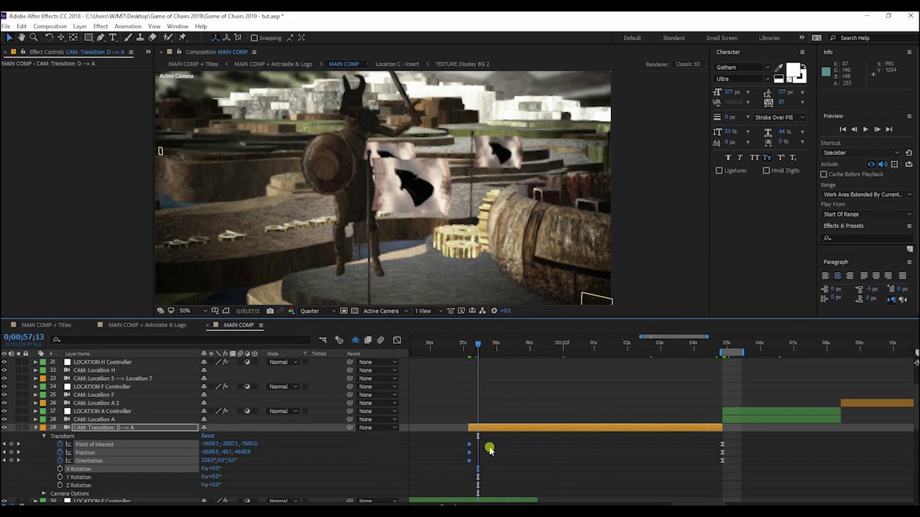
left_click_drag(475, 348, 468, 348)
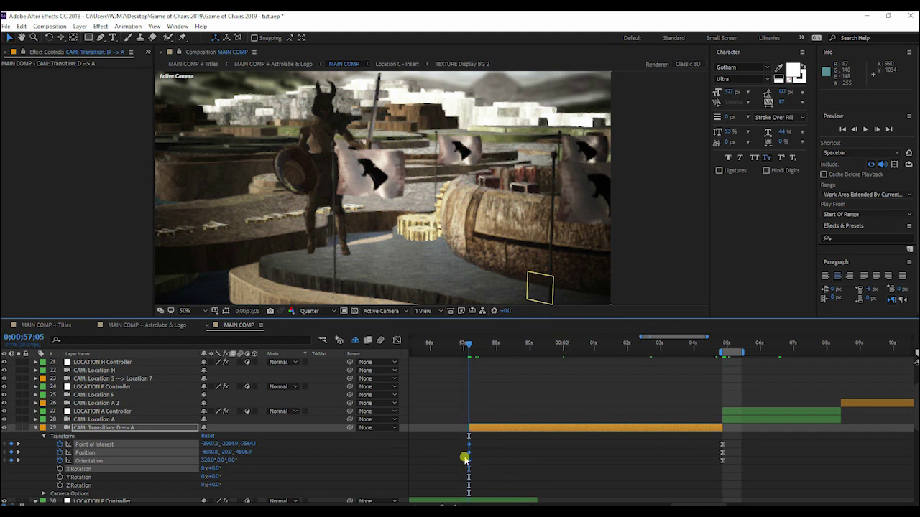
left_click(721, 351)
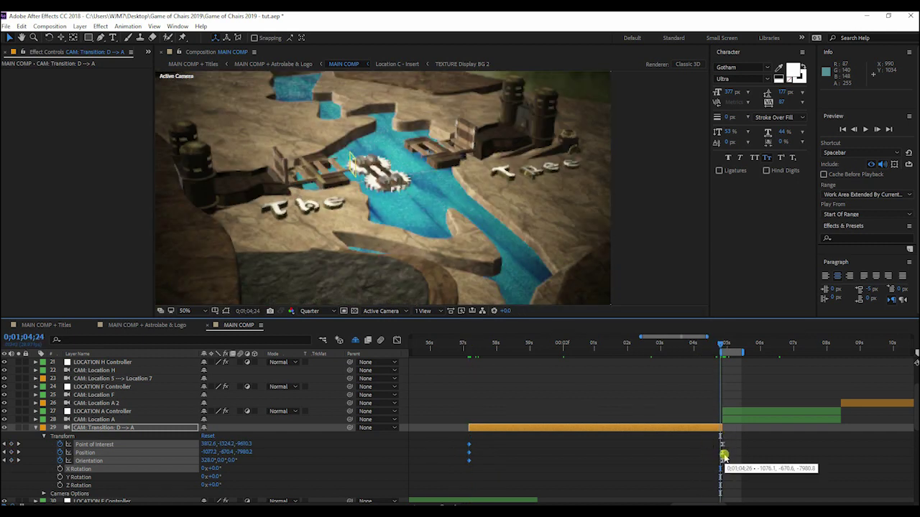
left_click_drag(462, 345, 469, 345)
left_click(499, 388)
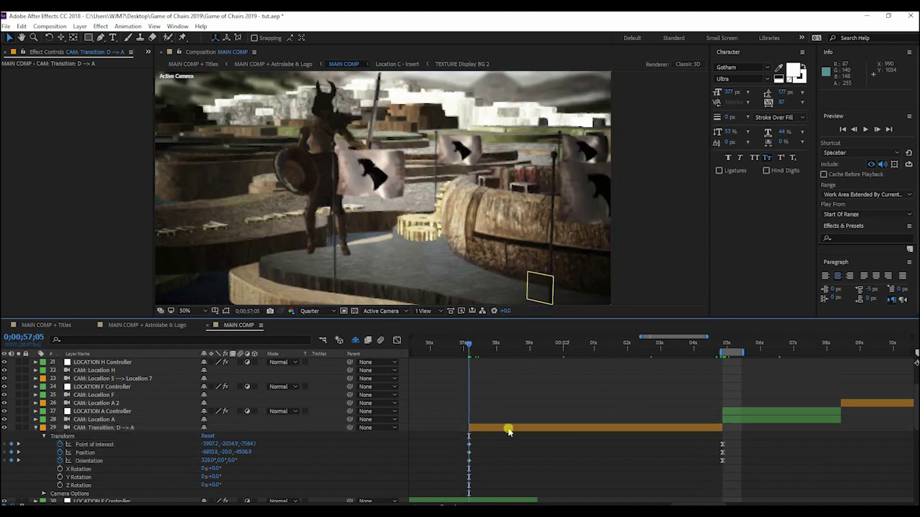
Step: Show the shy layers, select Location-I-Null through Location-0-Null, and view their places on the map at 0;00;00;00
scroll(123, 432, "up", 2)
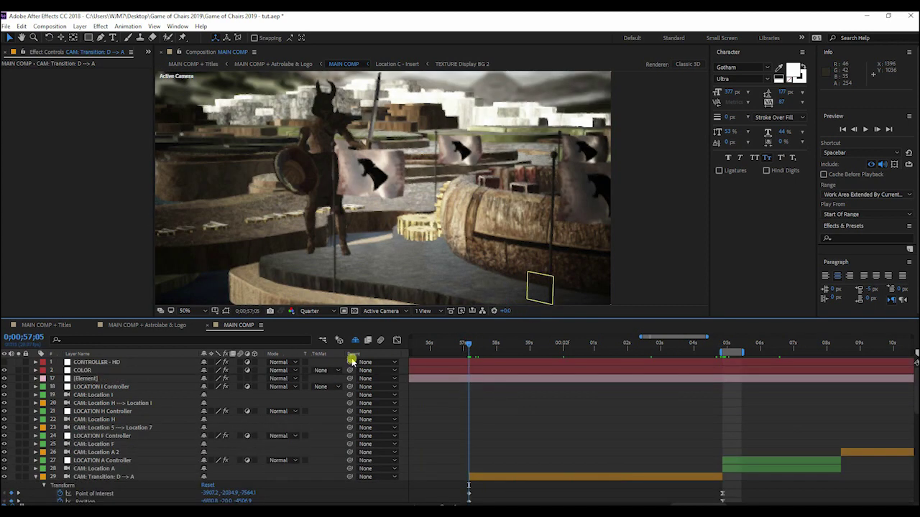
left_click(357, 339)
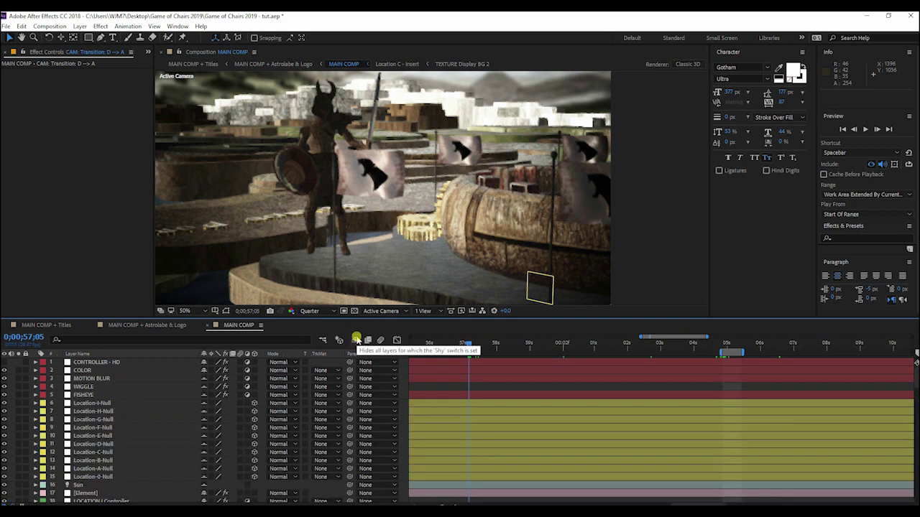
left_click(122, 404)
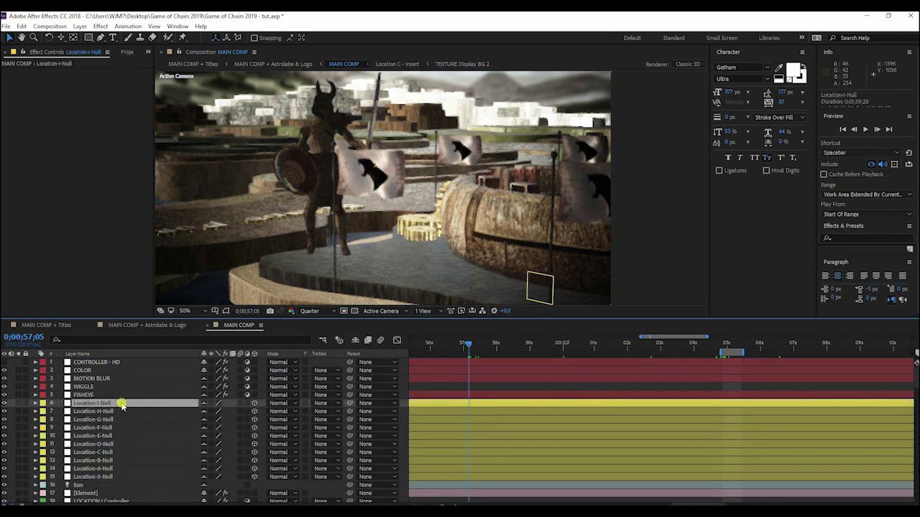
left_click(112, 478, "shift")
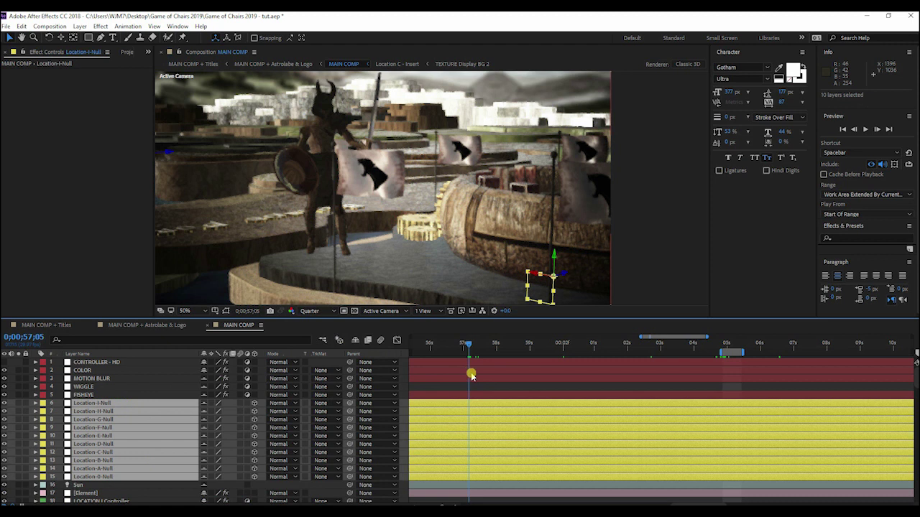
left_click_drag(472, 374, 406, 351)
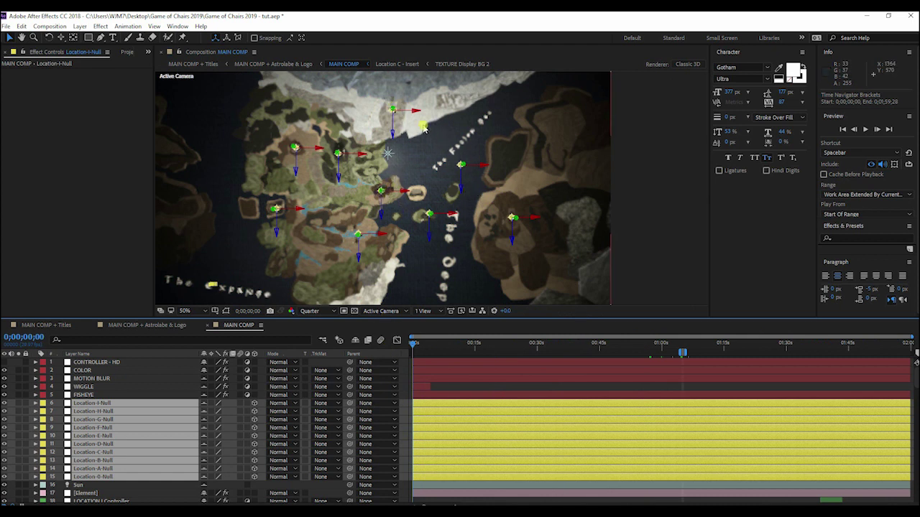
Step: Locate Location-H-Null and Location-D-Null on the map, reveal Location-D-Null's Position, and reselect all ten location nulls
left_click(120, 386)
left_click(122, 412)
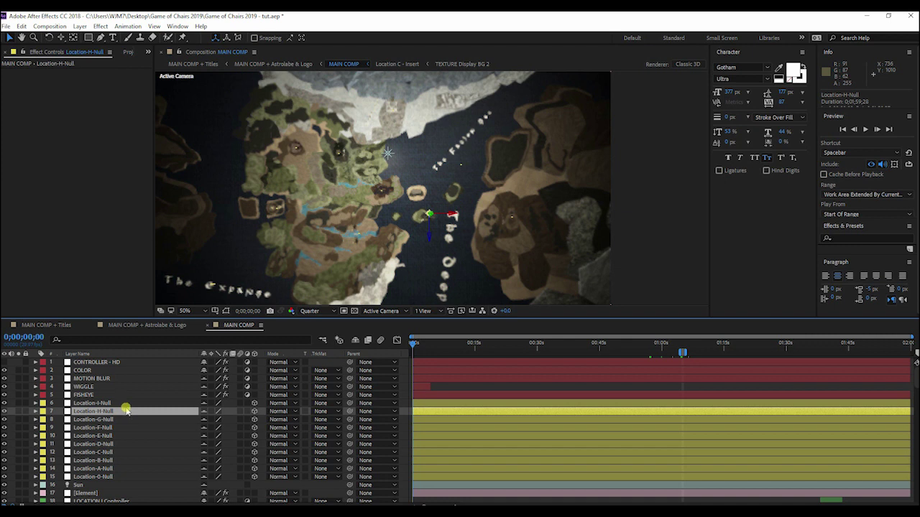
left_click(101, 444)
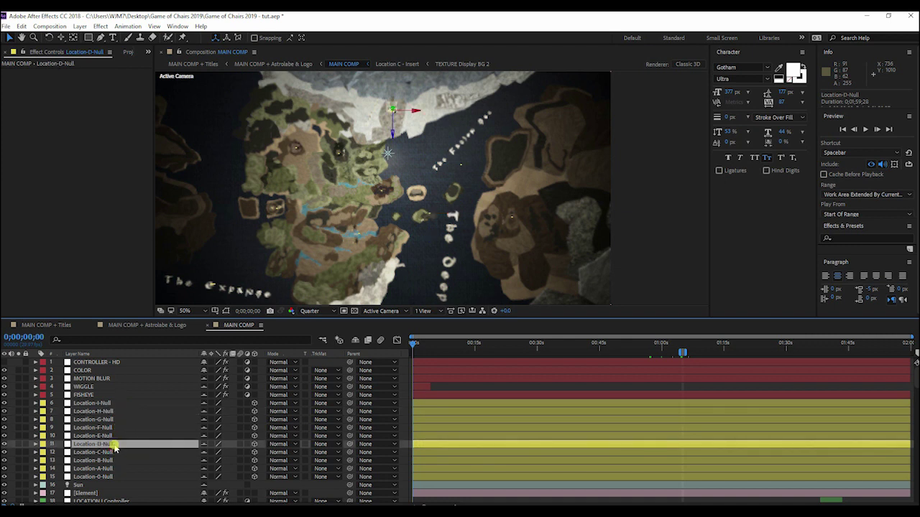
key("p")
key("Return")
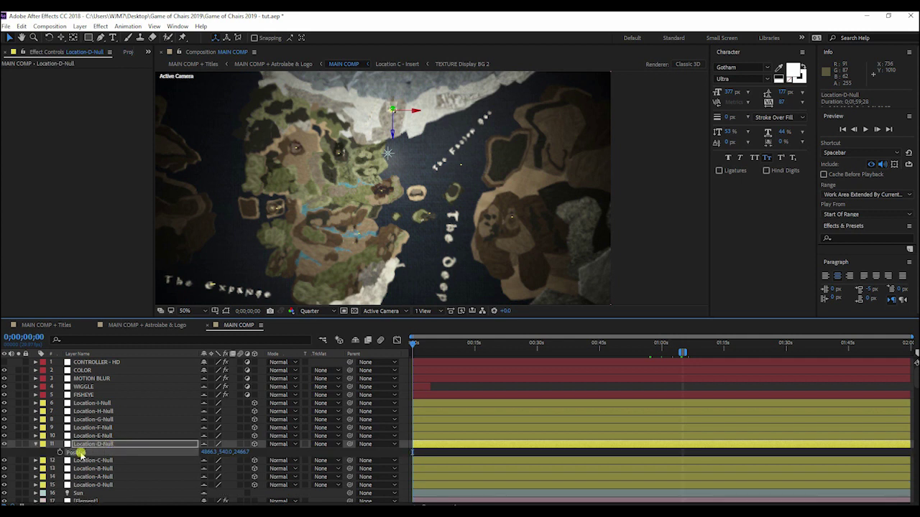
left_click(79, 455, "shift")
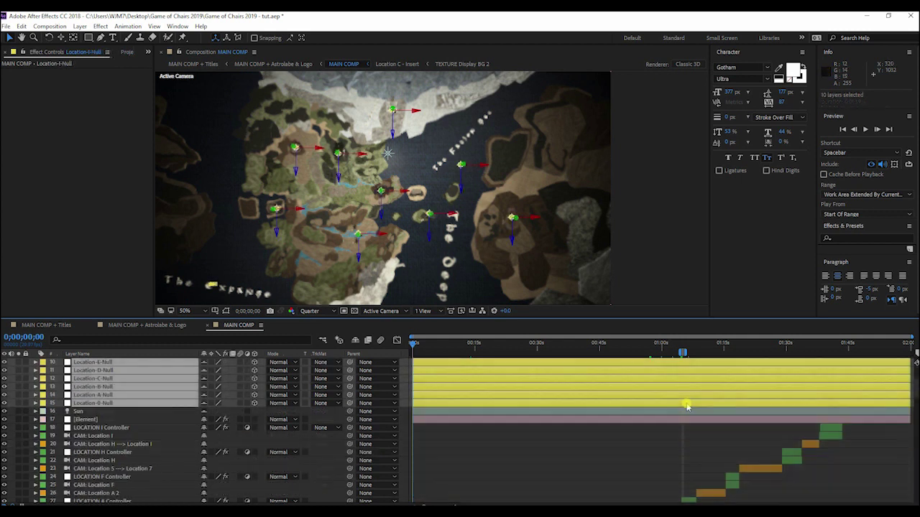
Step: Check the map locations of the G, F, E and D nulls, and inspect Location-D-Null's Position before collapsing it
scroll(684, 409, "down", 5)
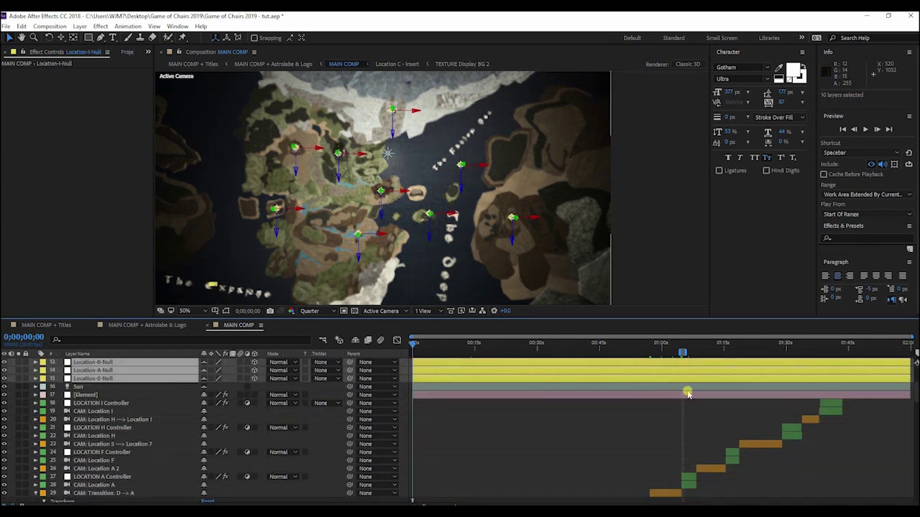
scroll(128, 415, "up", 5)
left_click(120, 396)
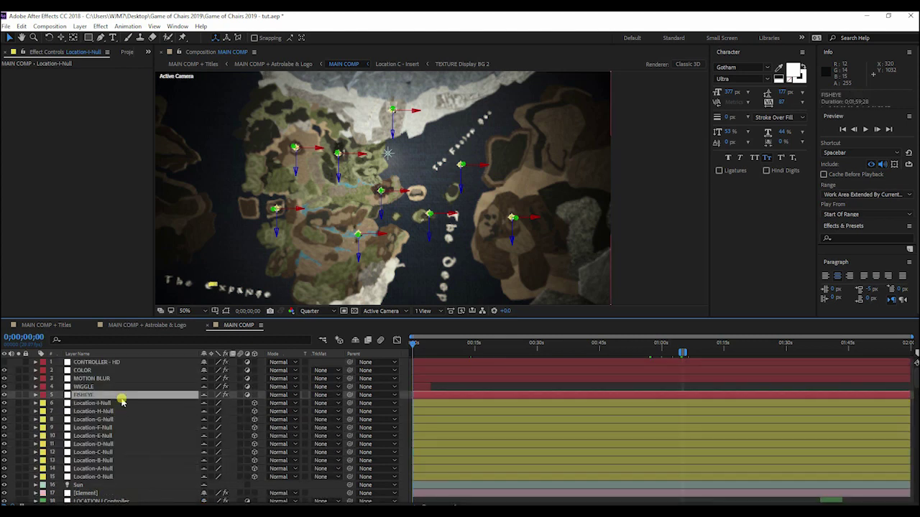
left_click(113, 419)
left_click(109, 428)
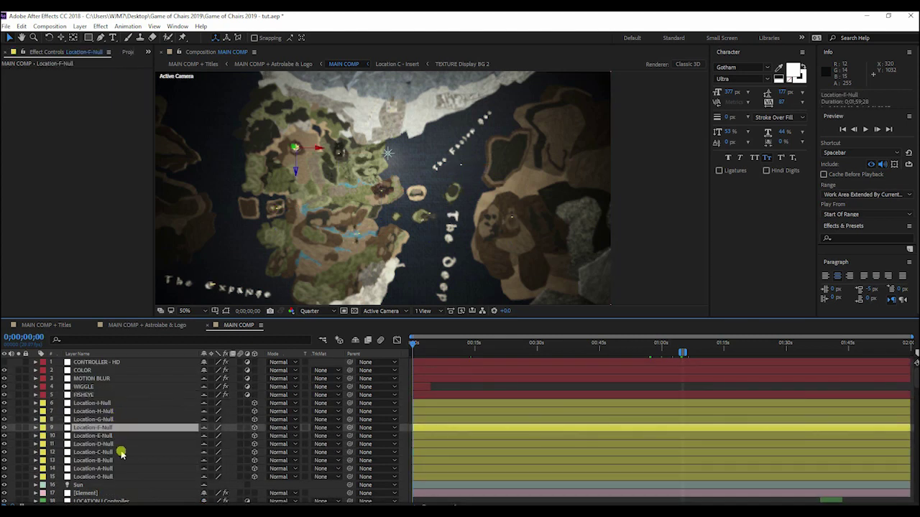
left_click(108, 436)
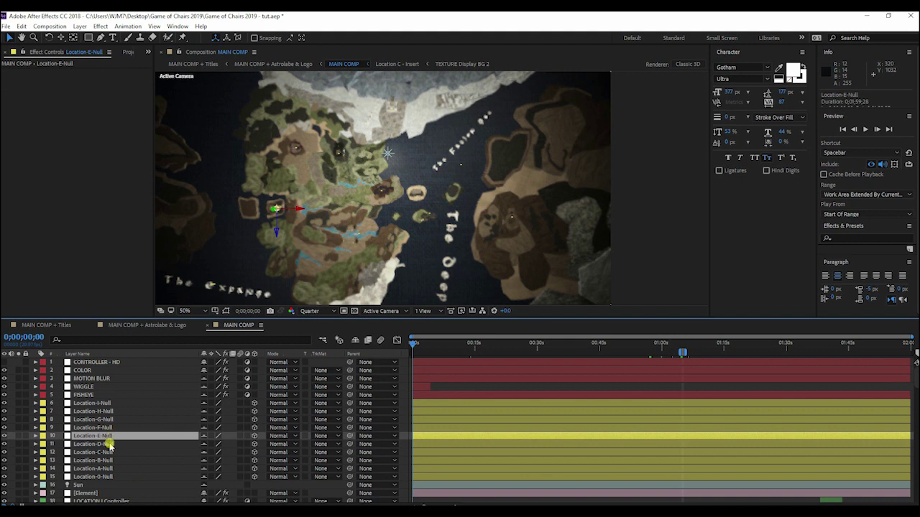
left_click(109, 445)
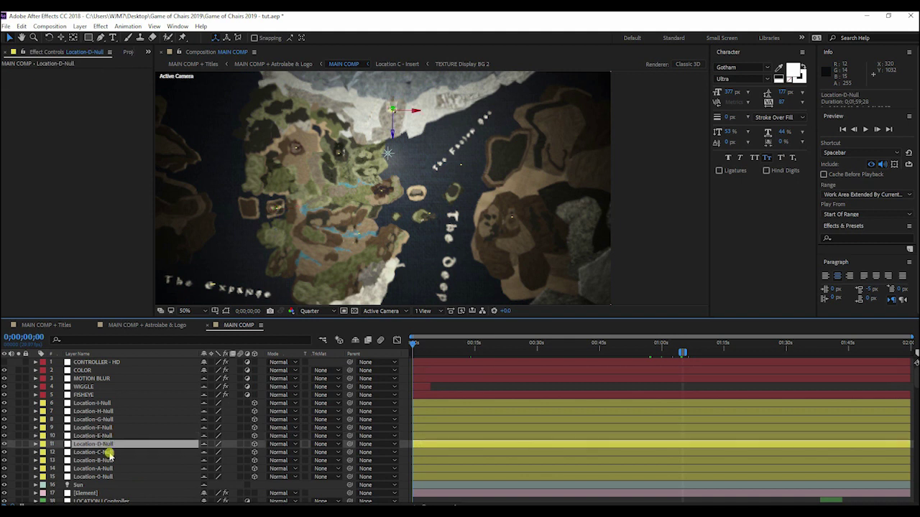
key("p")
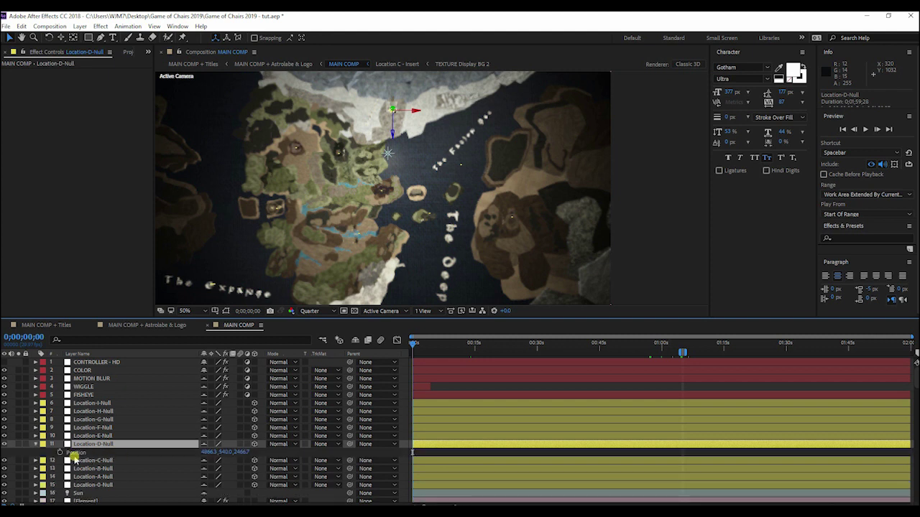
key("Return")
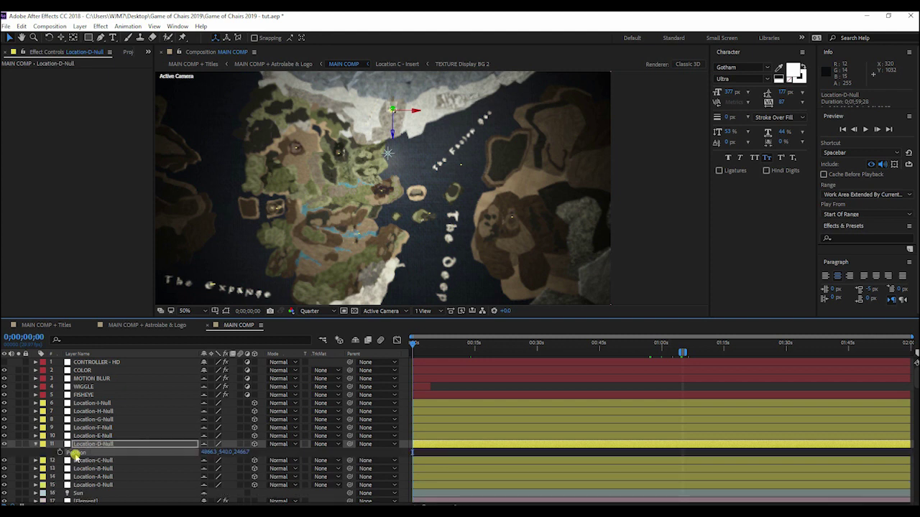
left_click(36, 444)
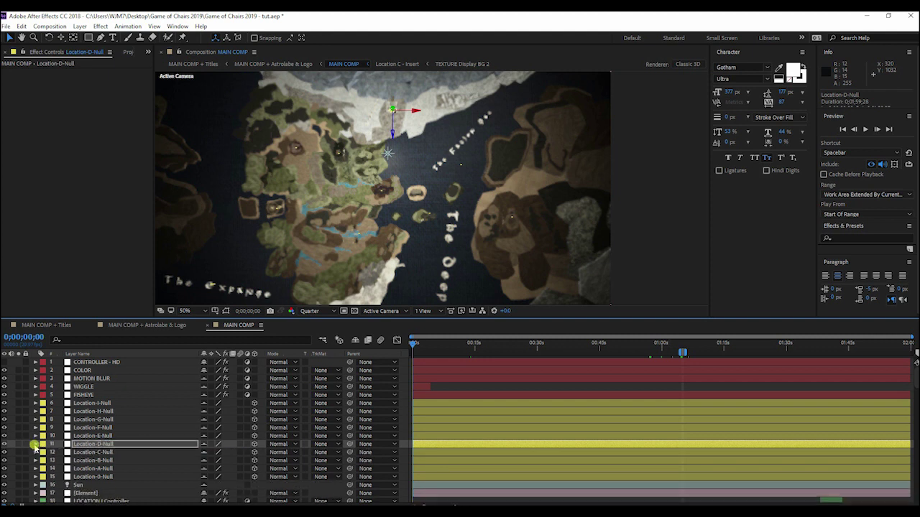
Step: Select CAM: Location A, examining its span in the timeline at 0;01;05;10, and view the following camera at 0;01;08;29
left_click(684, 346)
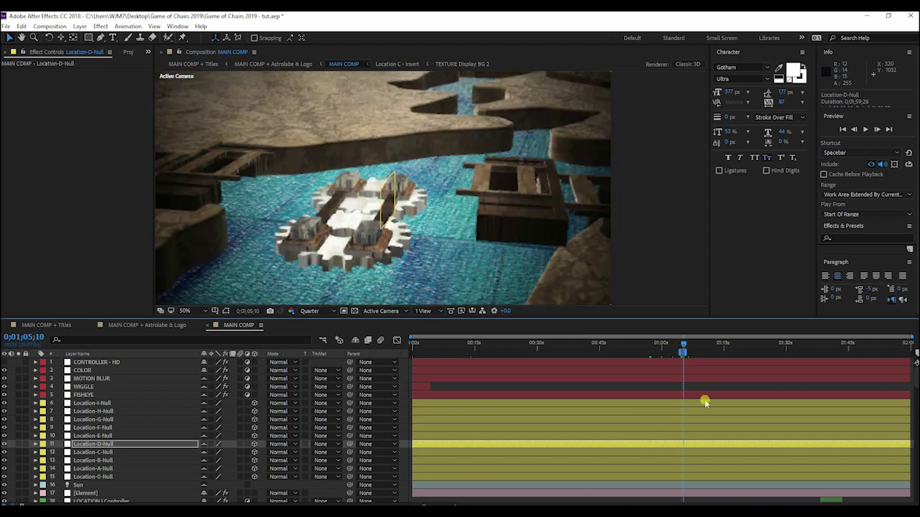
scroll(680, 384, "down", 4)
scroll(684, 402, "up", 3, "alt")
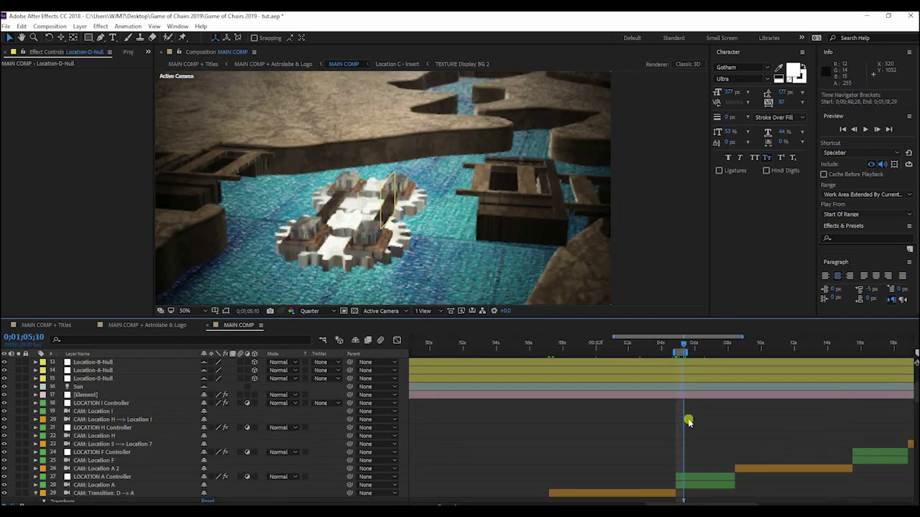
left_click(699, 485)
scroll(647, 496, "down", 1)
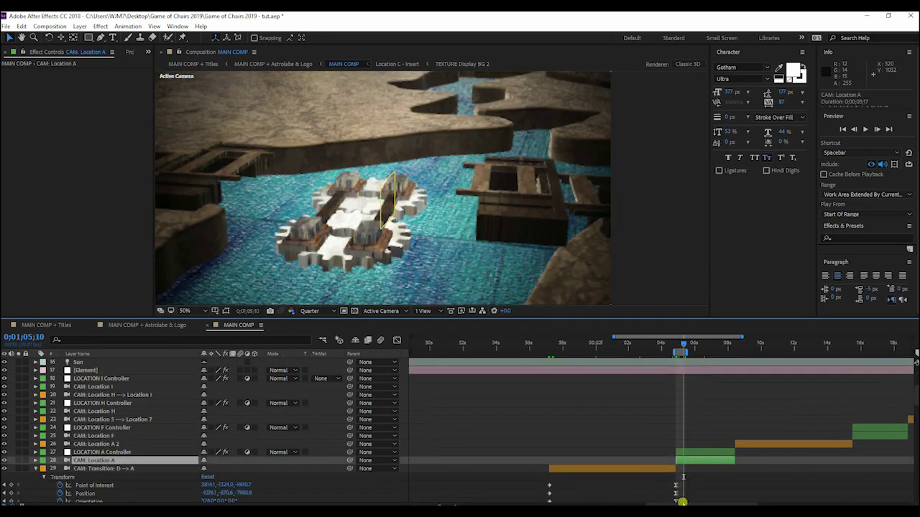
scroll(686, 499, "up", 3, "alt")
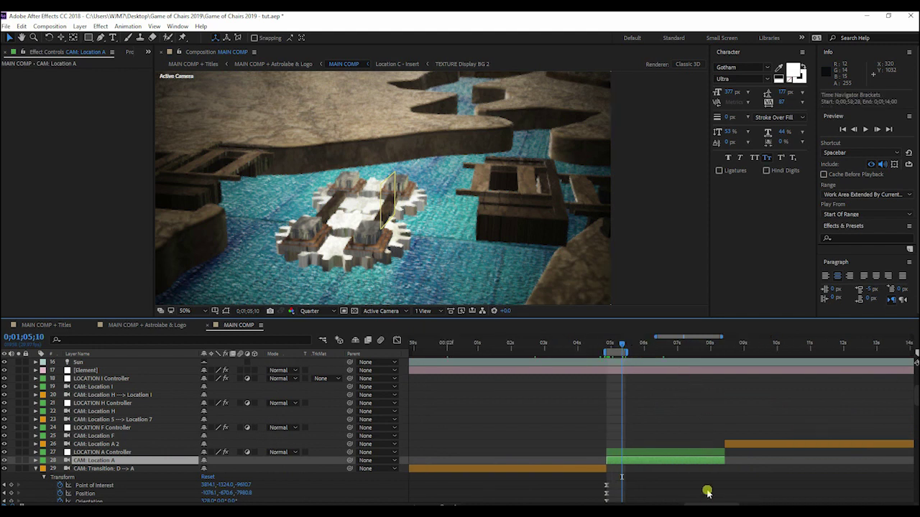
left_click(742, 344)
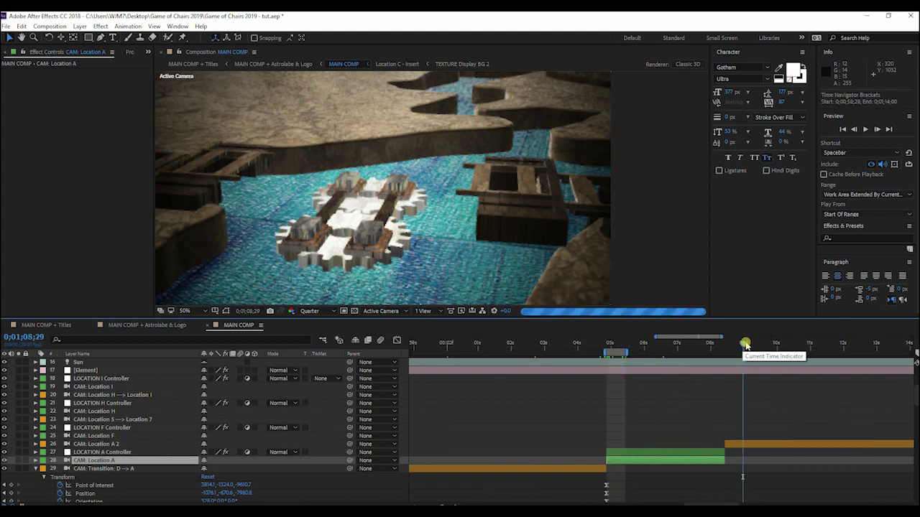
Step: Compare the camera views at 0;01;05;10, 0;01;16;18 and 0;01;14;29 to examine how Location A leads into Location F
scroll(681, 341, "down", 3, "alt")
left_click(681, 343)
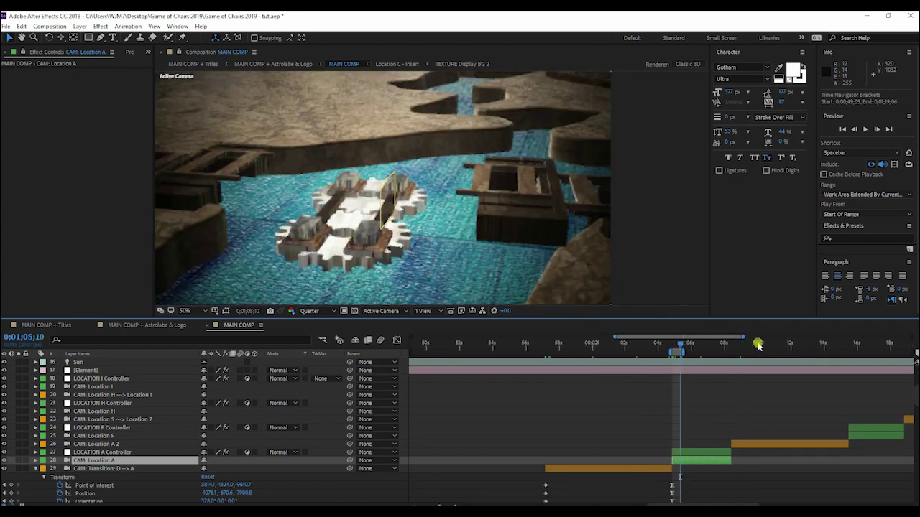
scroll(758, 346, "down", 3, "alt")
left_click(773, 350)
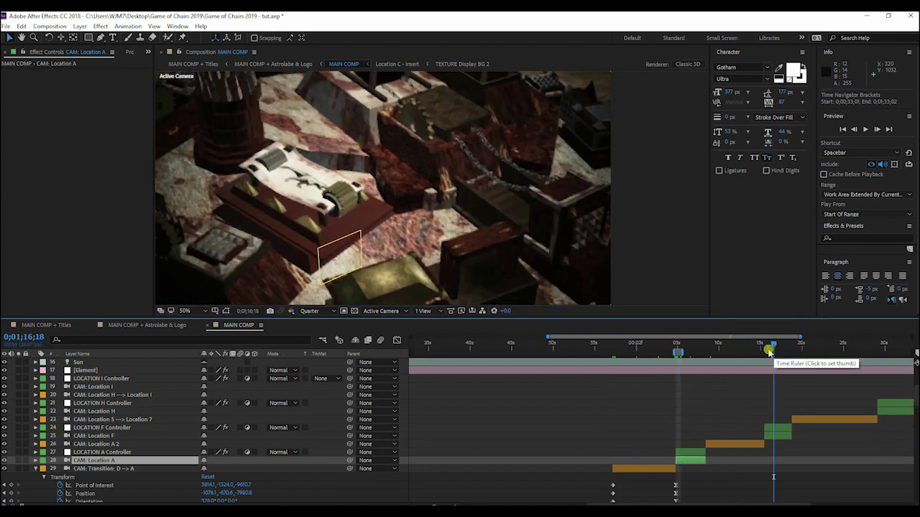
left_click(760, 346)
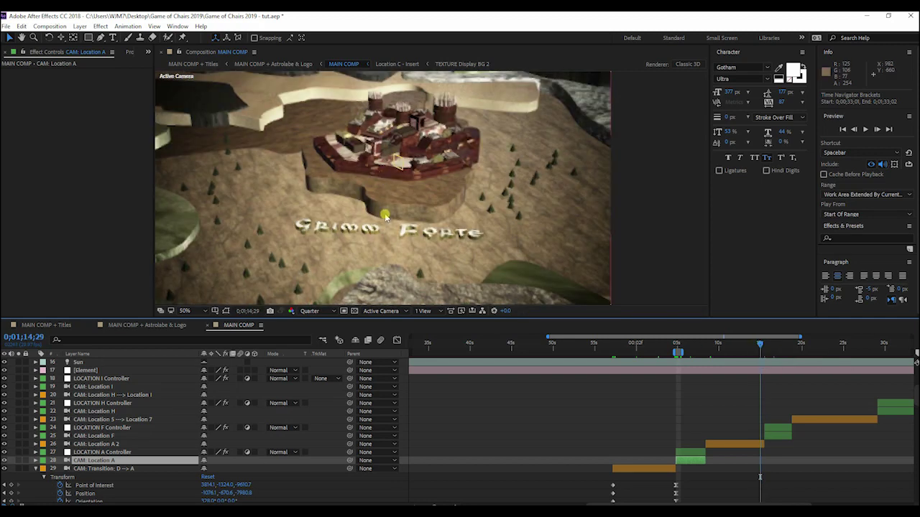
key("equal")
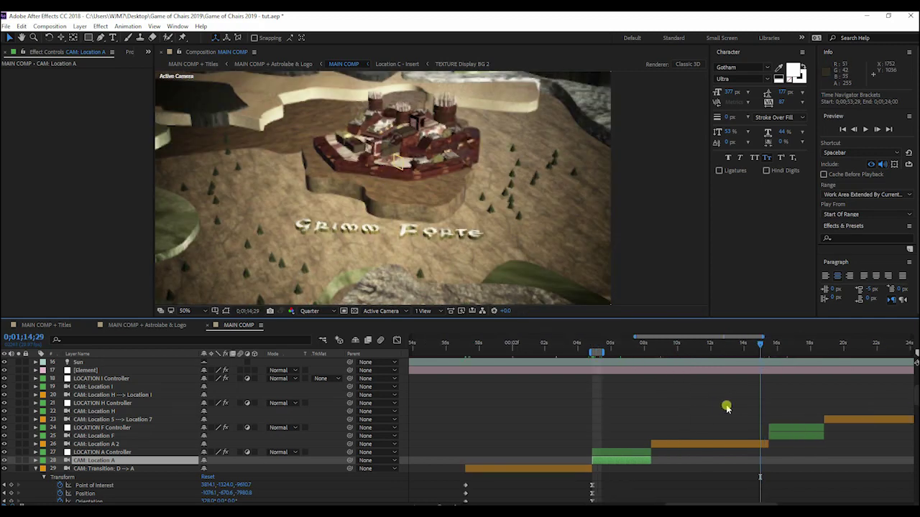
left_click(599, 348)
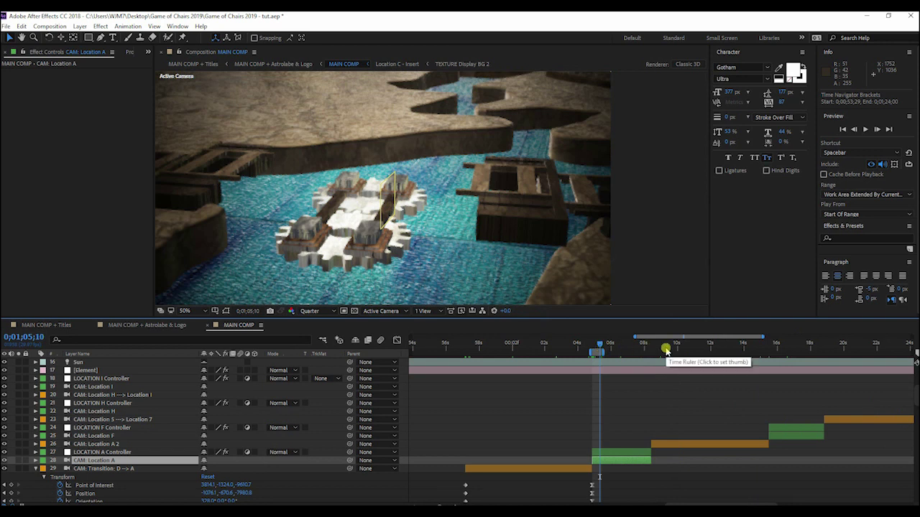
Step: View the Location D camera at 0;00;37;12, and undo the last layer name change
key("minus")
scroll(489, 404, "down", 5)
left_click(498, 347)
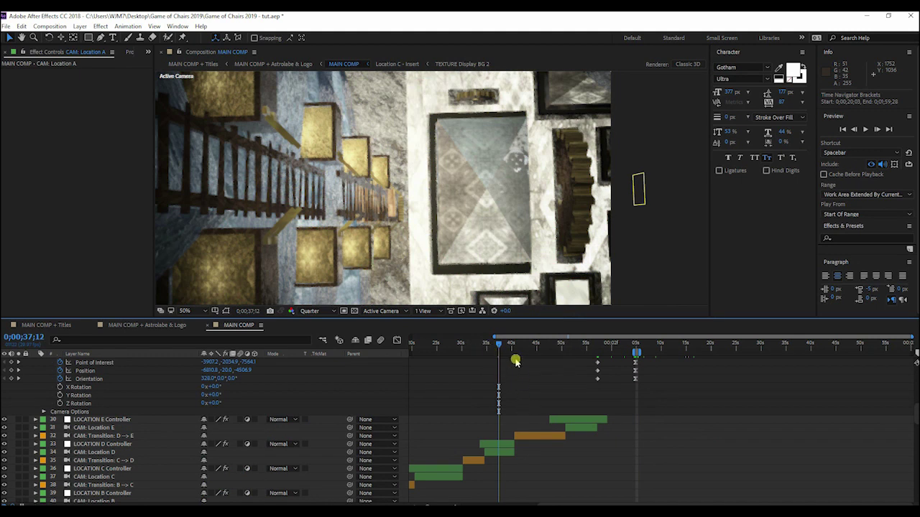
key("ctrl+z")
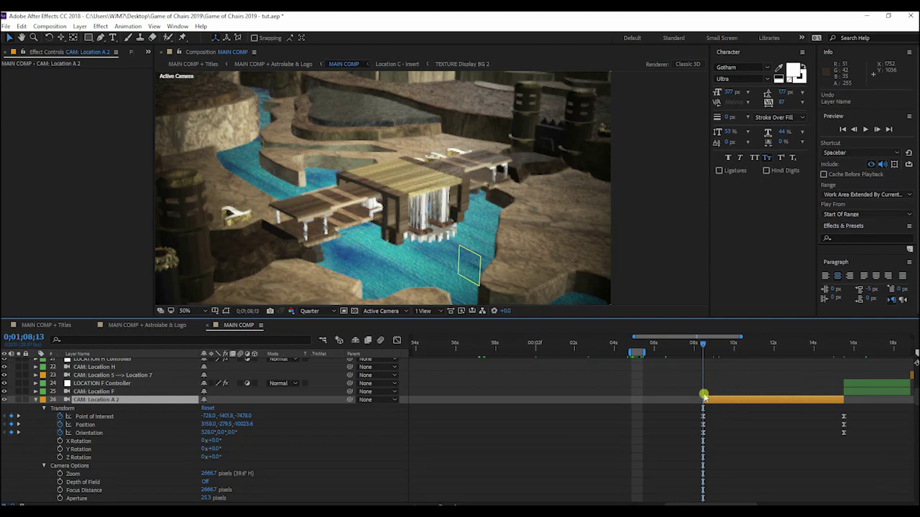
Step: Inspect the end keyframes of CAM: Location A 2 and its cut to CAM: Location F between 0;01;15;12 and 0;01;15;16
left_click(838, 351)
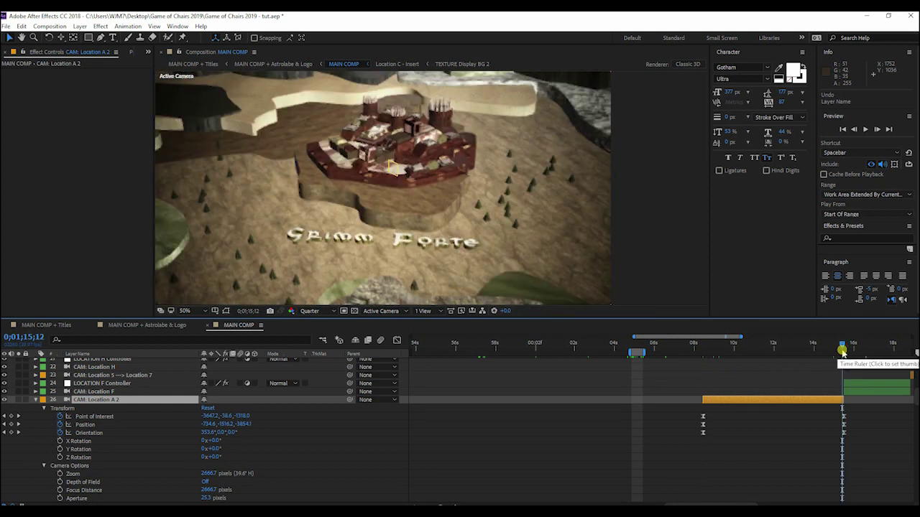
left_click(863, 391)
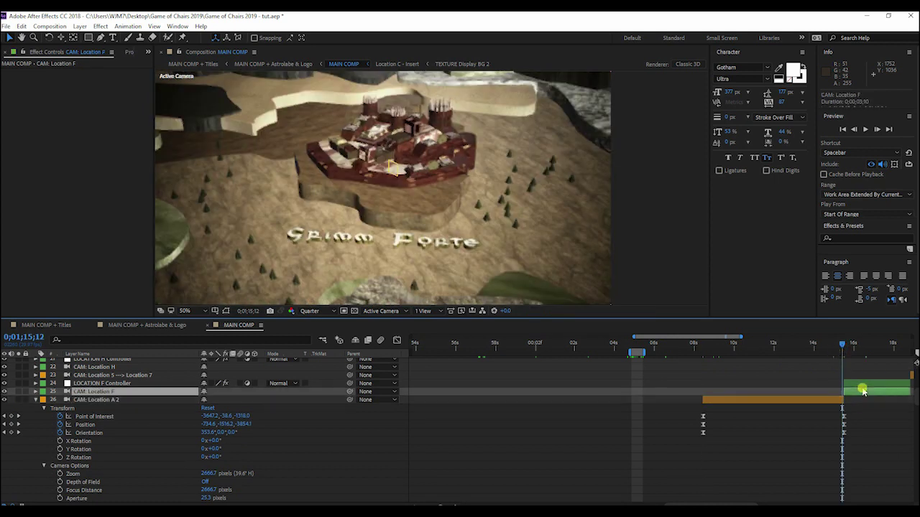
left_click(853, 431)
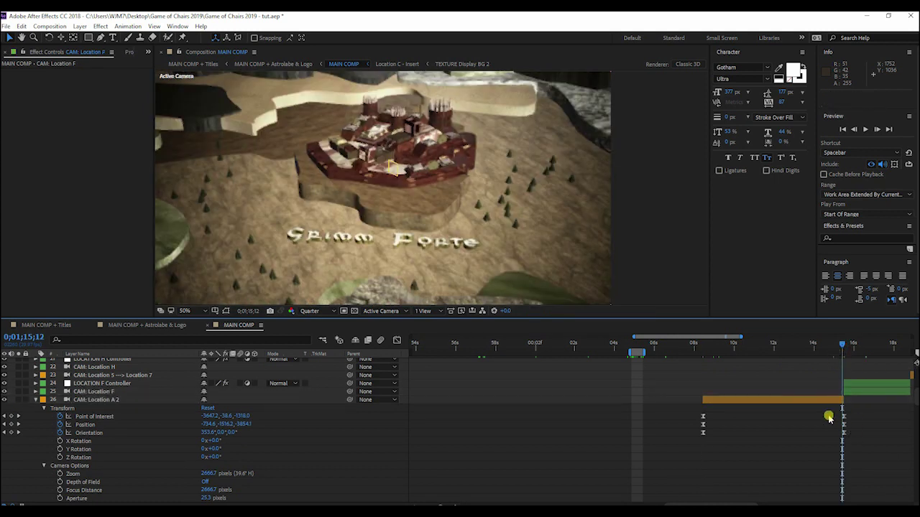
key("equal")
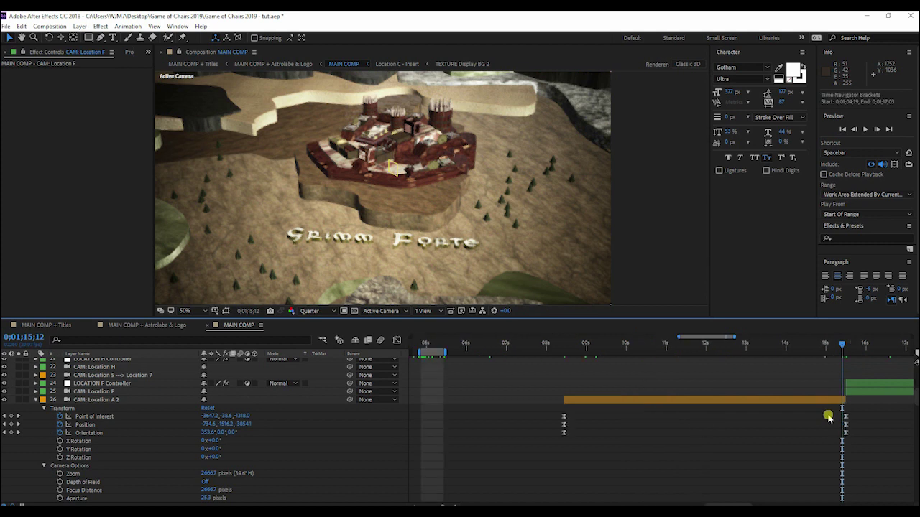
left_click(846, 350)
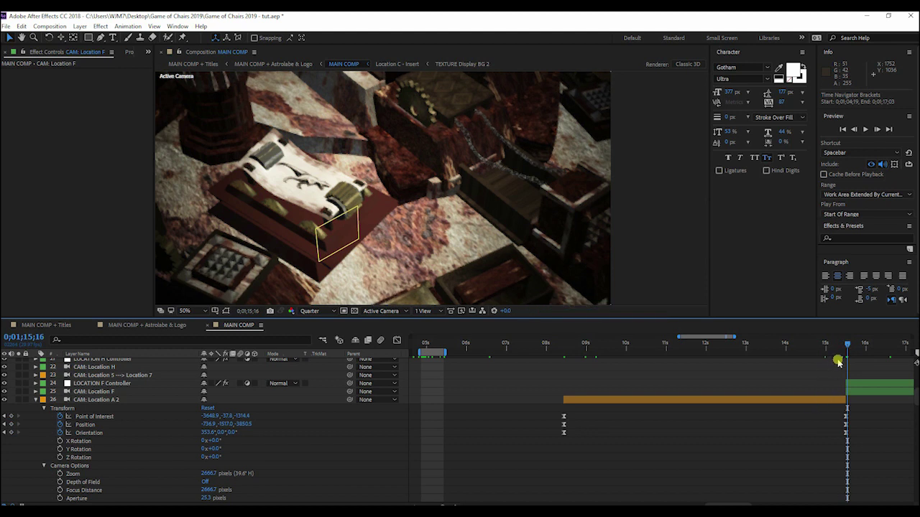
left_click(844, 349)
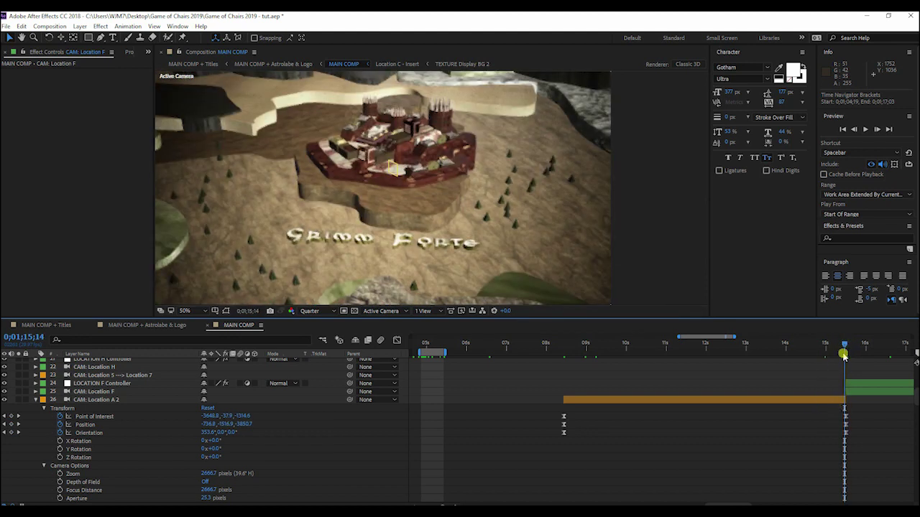
Step: Try to paste the copied null position onto CAM: Location A 2 at 0;01;15;14, and undo the paste
scroll(841, 353, "up", 5, "alt")
left_click(823, 400)
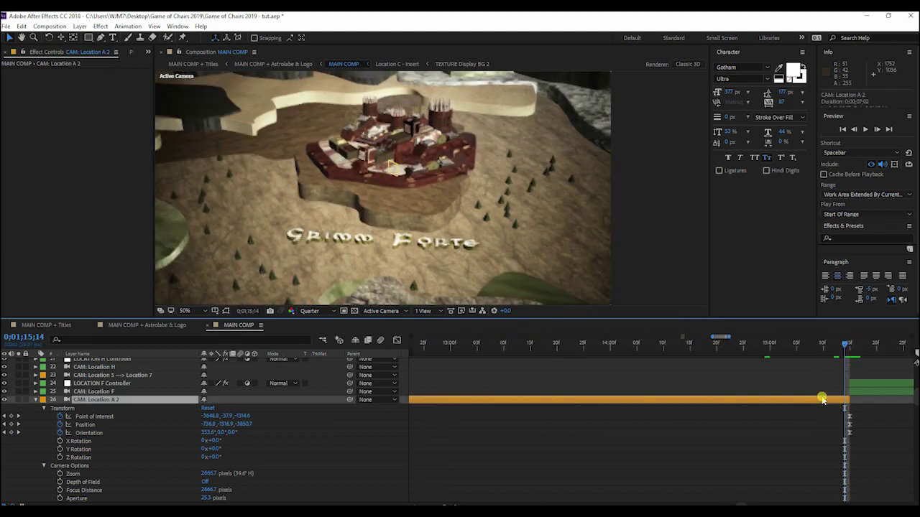
key("ctrl+v")
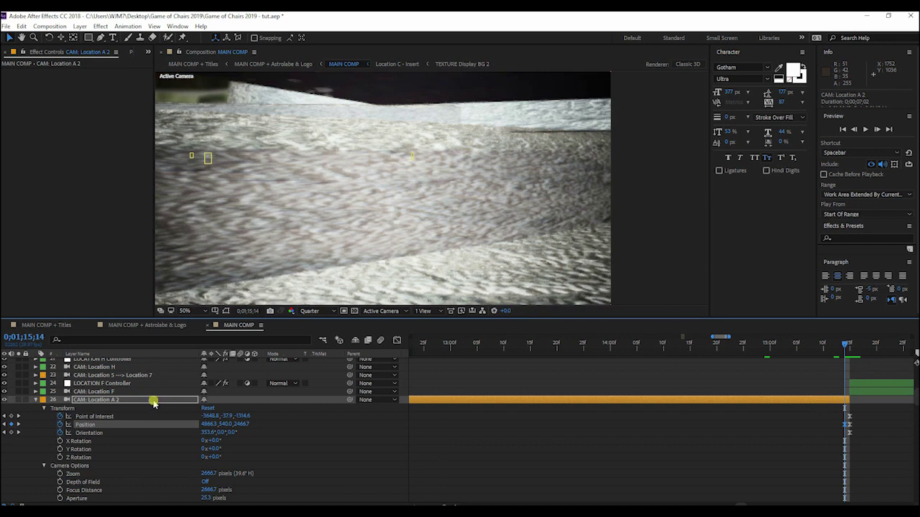
key("ctrl+z")
Step: Copy the Anchor Point, Position and Orientation of Location-D-Null, and collapse the layer
scroll(100, 404, "up", 5)
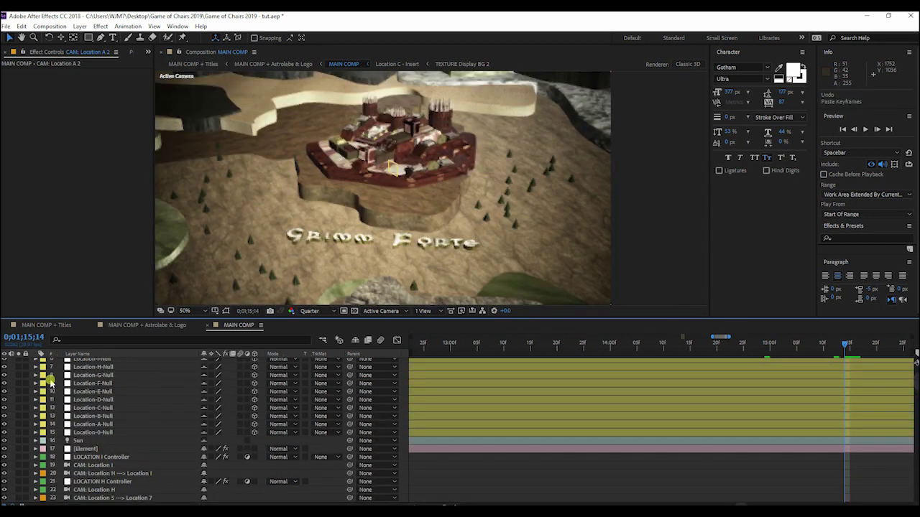
left_click(36, 400)
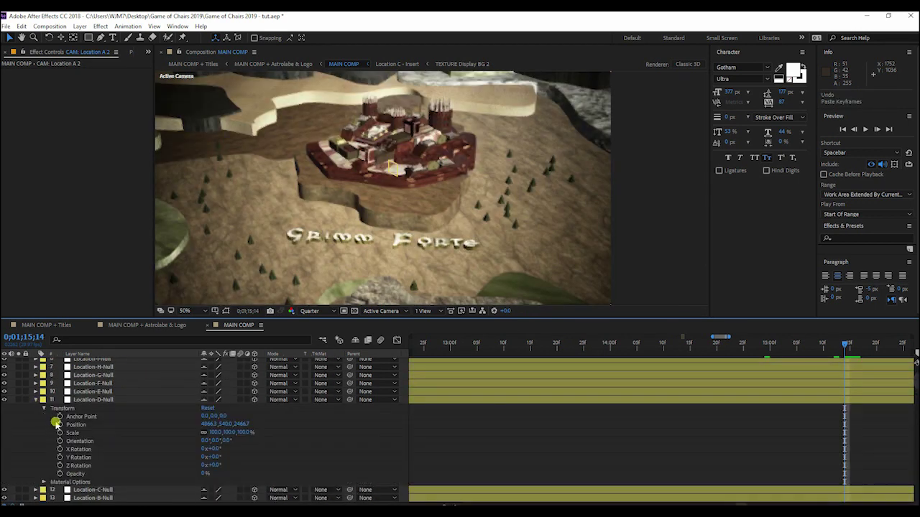
scroll(72, 409, "down", 2)
left_click(79, 412)
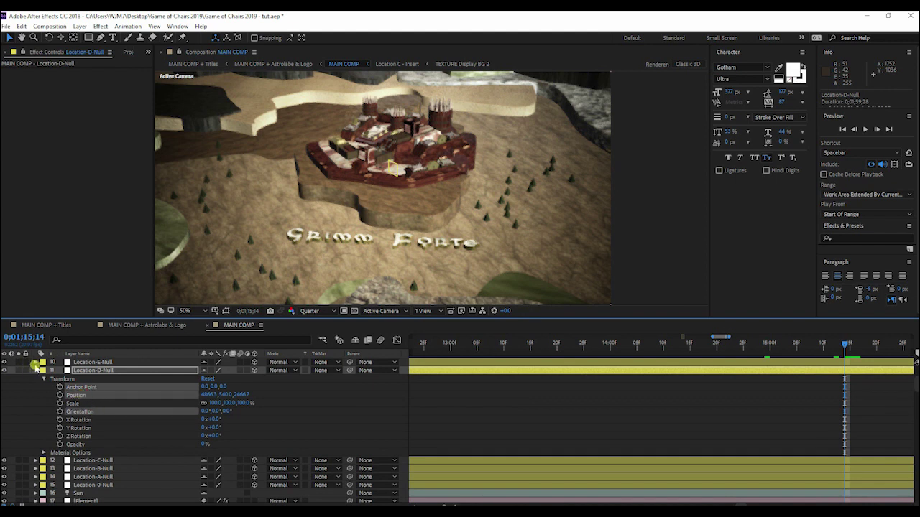
left_click(36, 373)
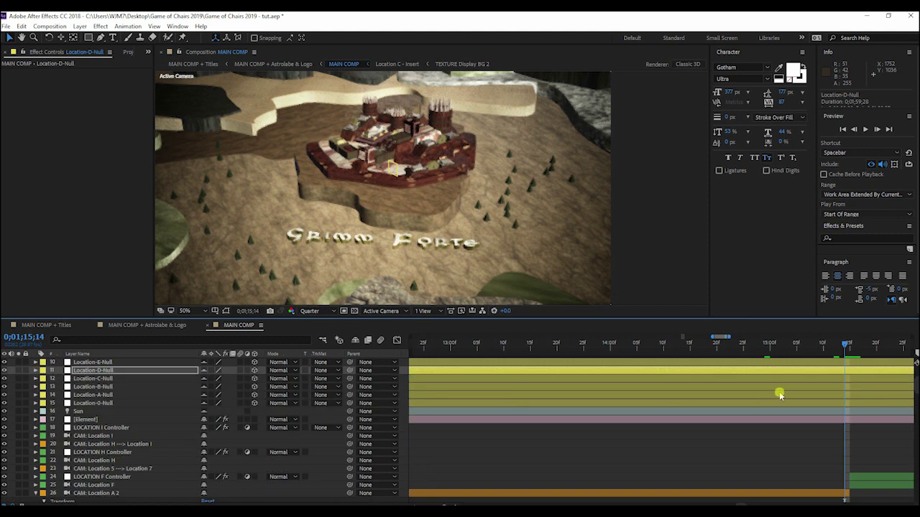
Step: Paste the null's transform values onto CAM: Location A 2 at 0;01;15;14, and move the new keyframes onto the layer's end keyframes
scroll(781, 391, "down", 5)
left_click(808, 372)
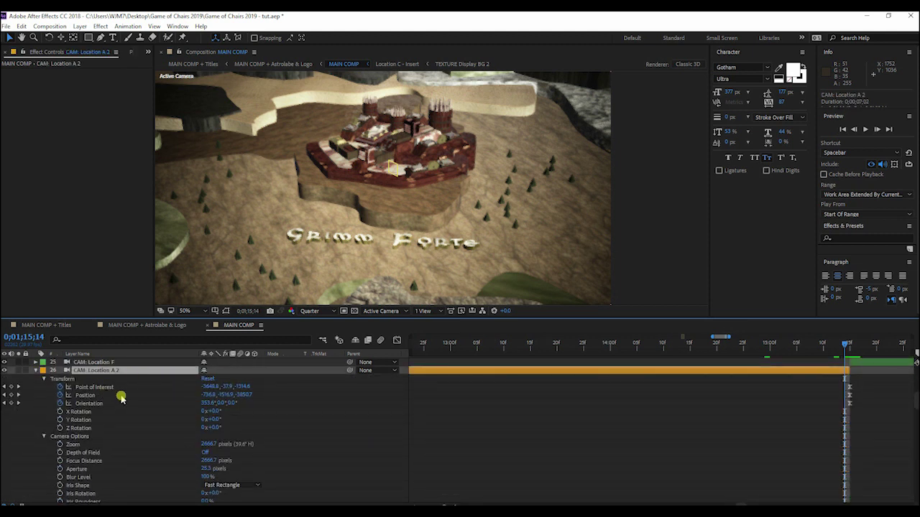
key("ctrl+v")
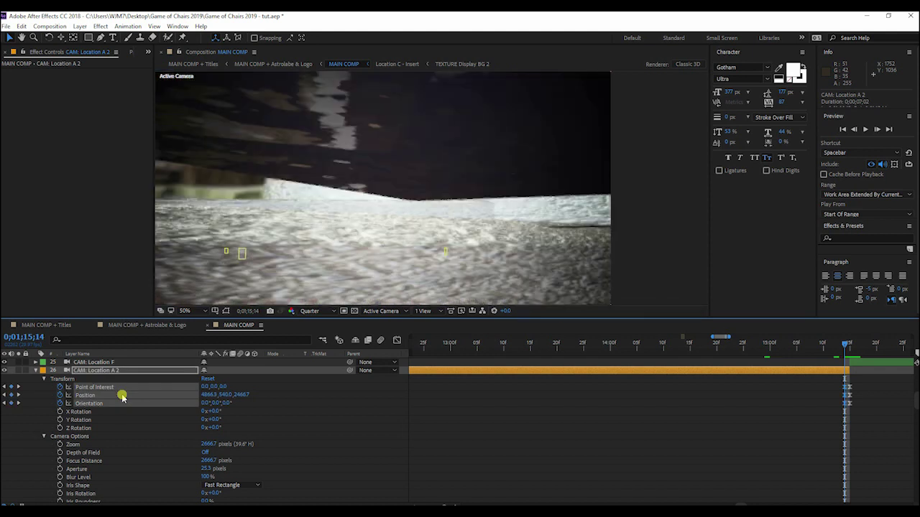
left_click_drag(846, 391, 848, 392)
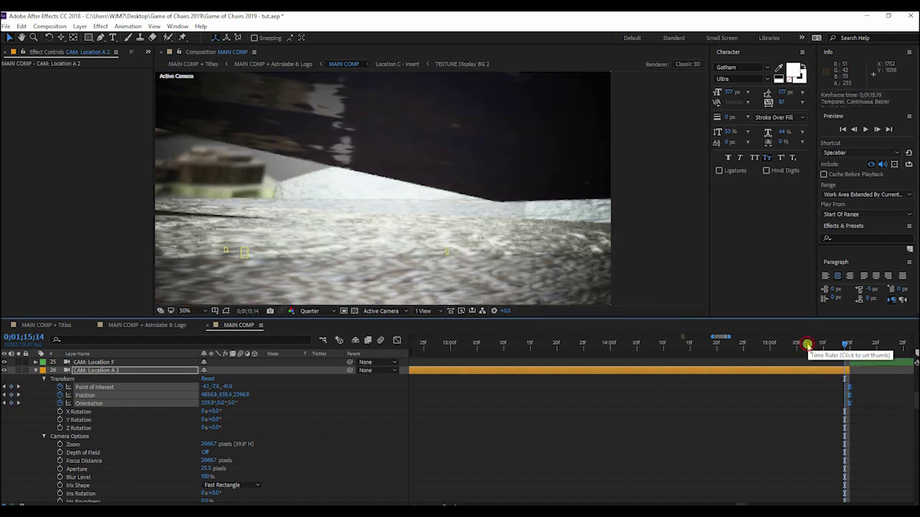
Step: Check the camera's approach to Location D at several frames between 0;01;13;11 and 0;01;15;13
left_click(809, 350)
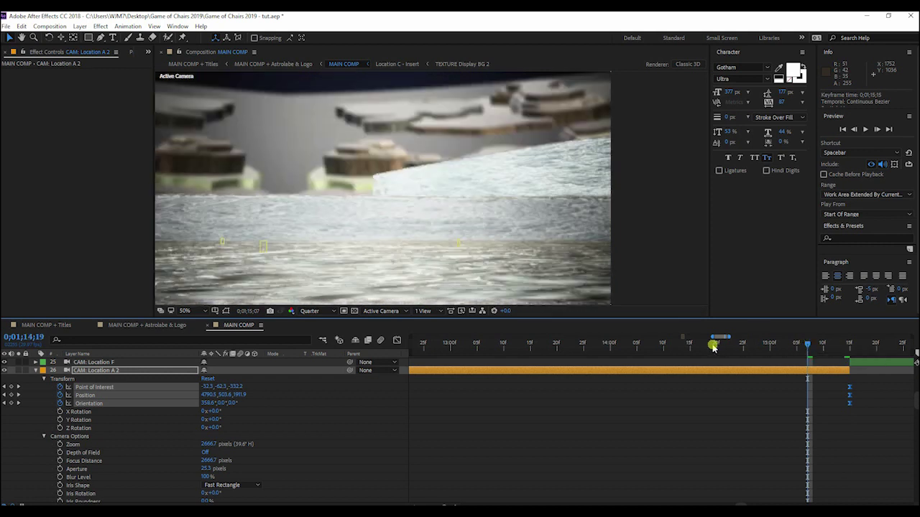
left_click(712, 348)
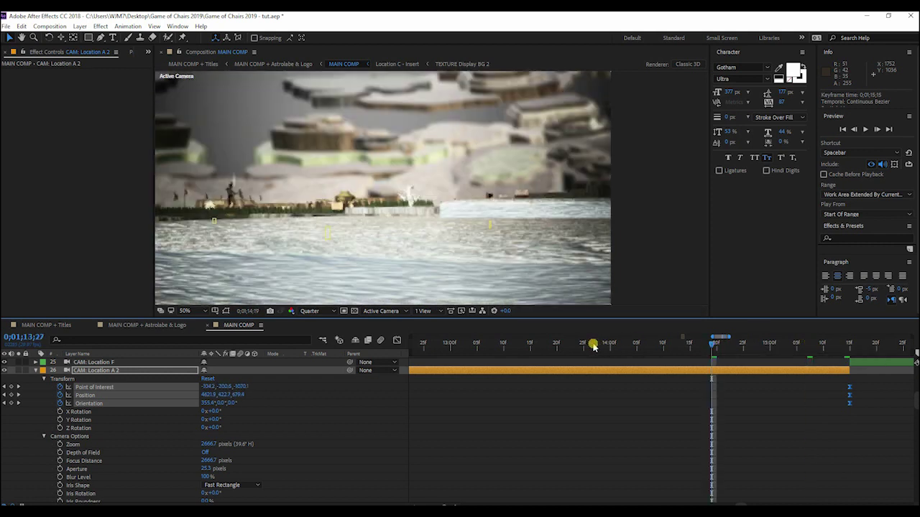
left_click(595, 345)
left_click(509, 345)
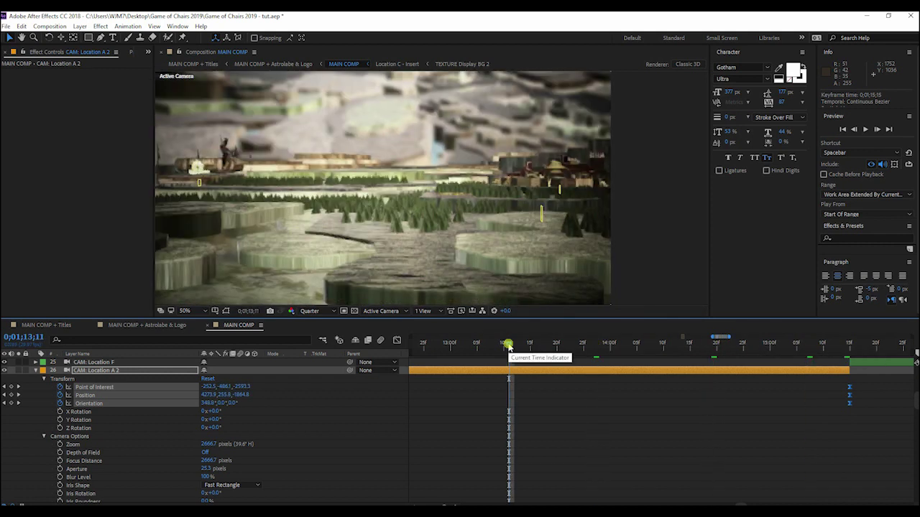
left_click(840, 344)
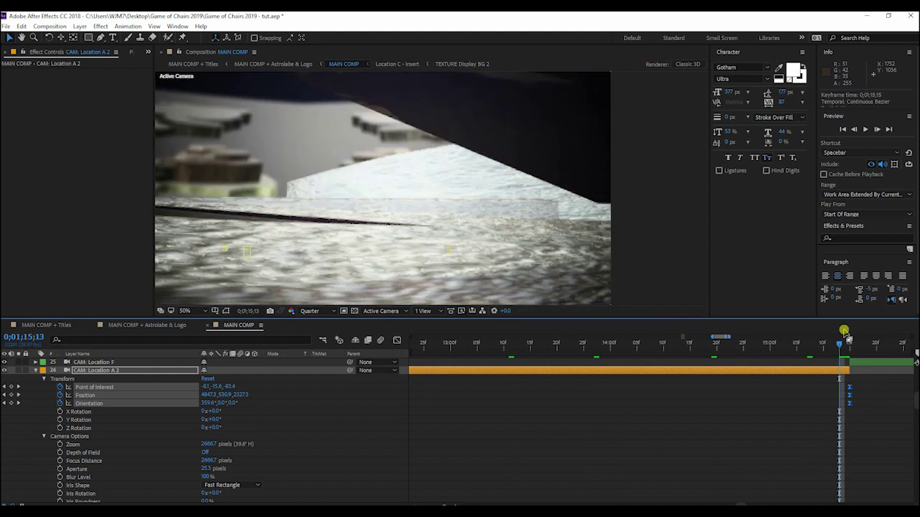
Step: Review the whole CAM: Location A 2 transition at successive frames from its first half through 0;01;14;28
key("minus")
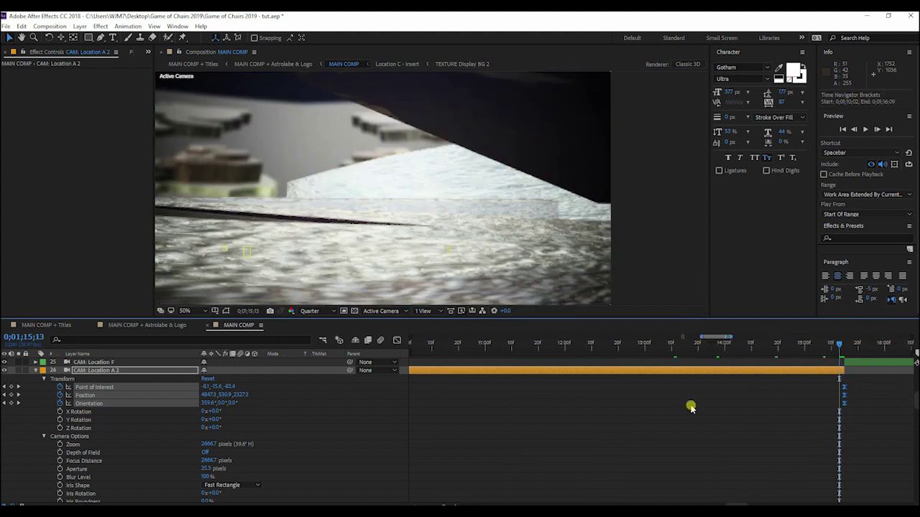
left_click(580, 344)
left_click(649, 345)
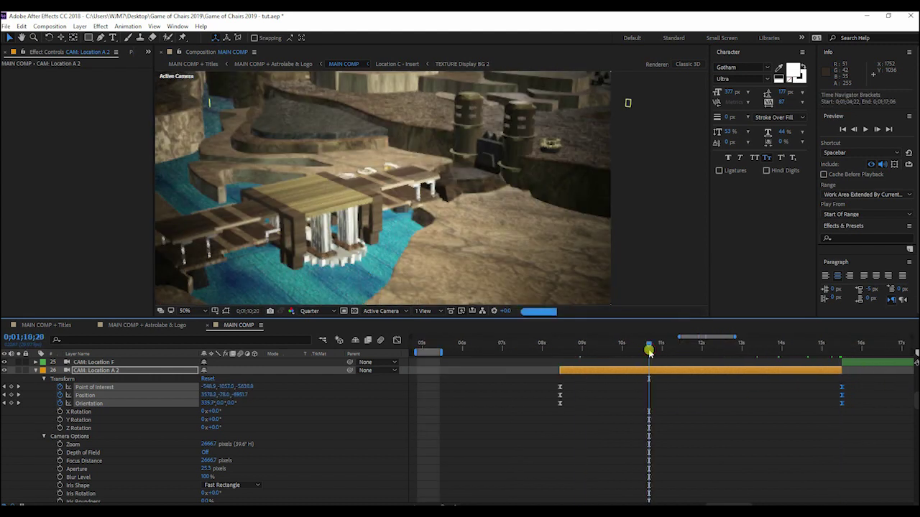
left_click(694, 345)
left_click(740, 346)
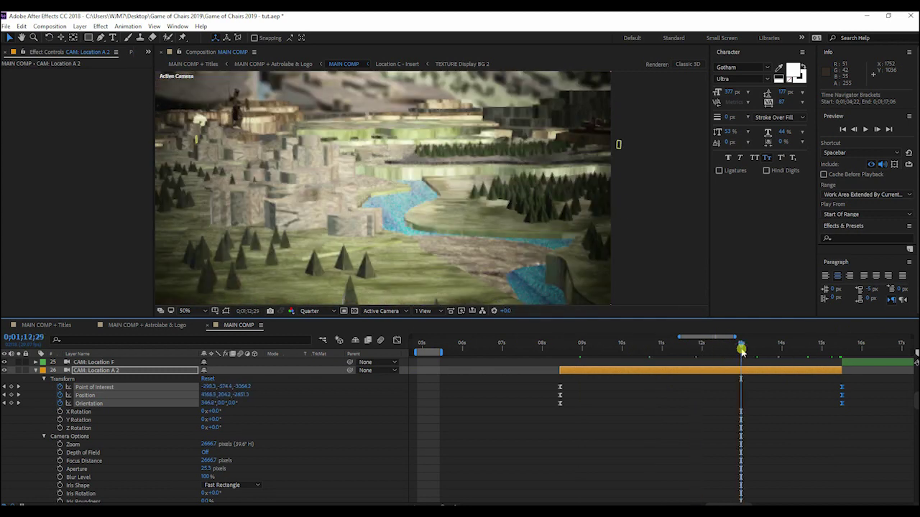
left_click(780, 347)
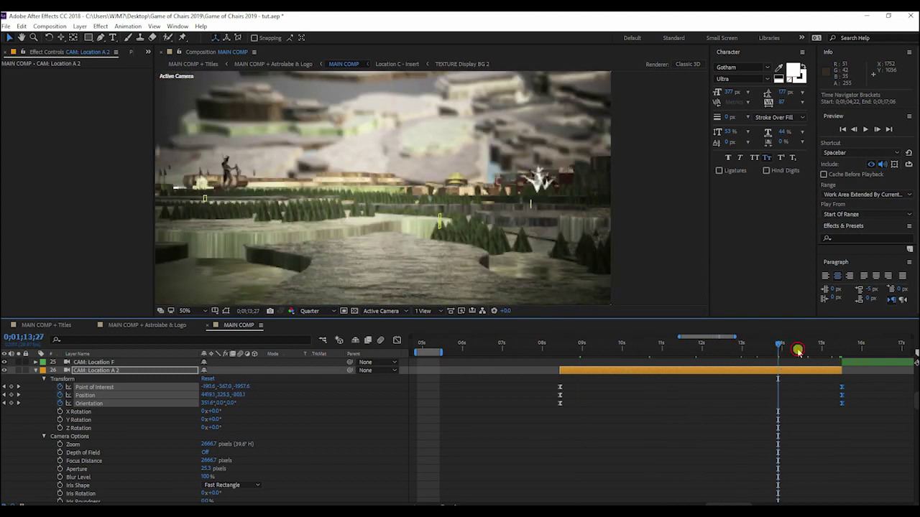
left_click(797, 347)
left_click(819, 346)
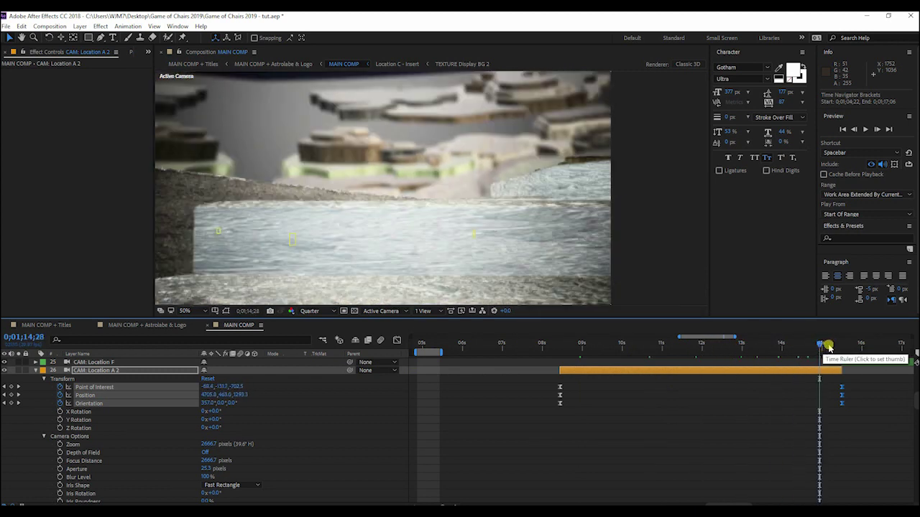
left_click(831, 346)
Step: At 0;01;15;14, orbit CAM: Location A 2 up out of the terrain so it looks down over the map
scroll(832, 347, "up", 2, "alt")
left_click(848, 346)
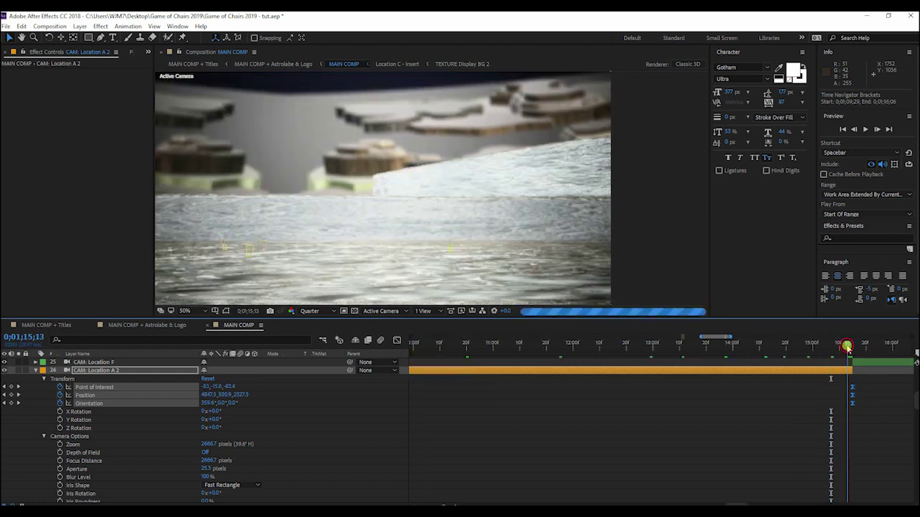
scroll(848, 348, "up", 3, "alt")
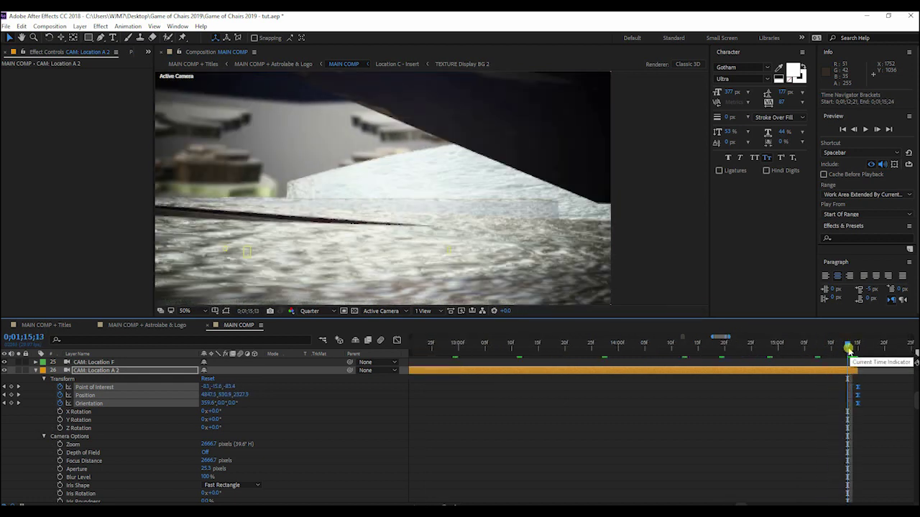
left_click_drag(849, 350, 853, 350)
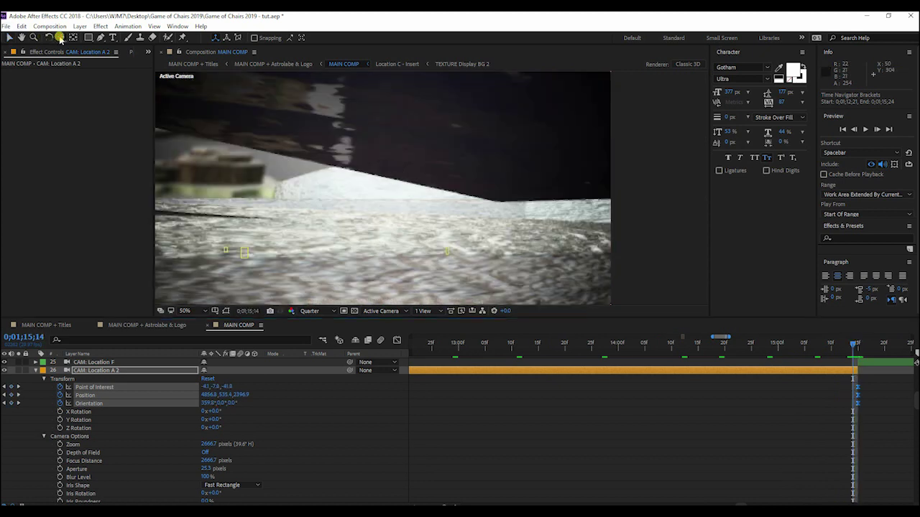
left_click_drag(61, 37, 83, 57)
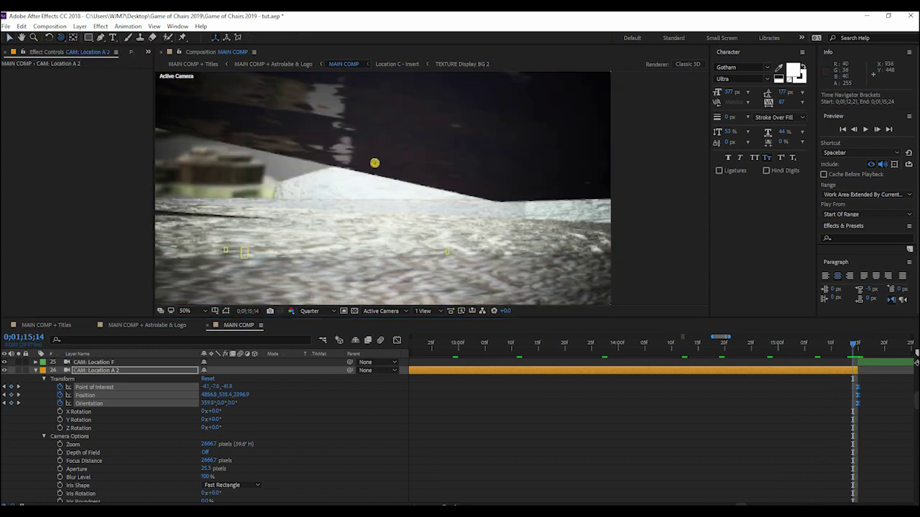
left_click_drag(377, 166, 272, 294)
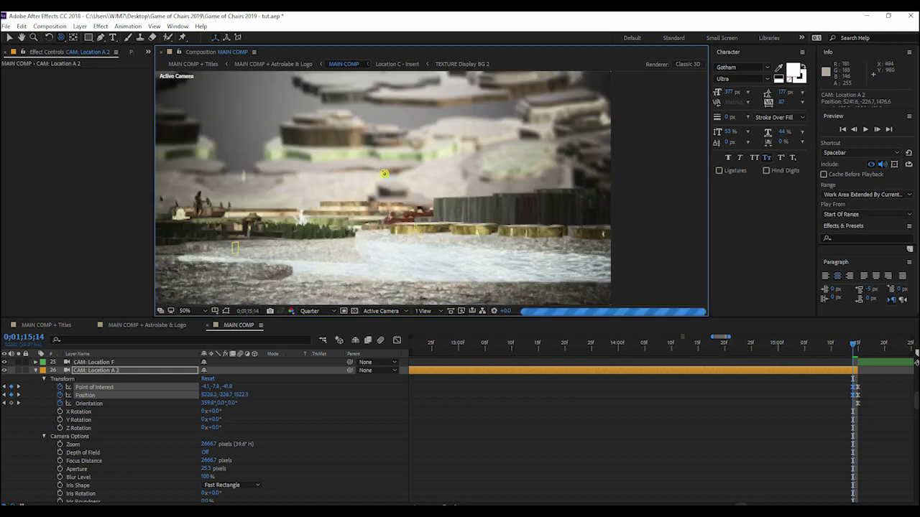
left_click_drag(234, 247, 213, 252)
Step: Track and orbit the camera until the snowy blocks, gold gear and ladder of Location D are framed near the centre
left_click_drag(61, 37, 84, 61)
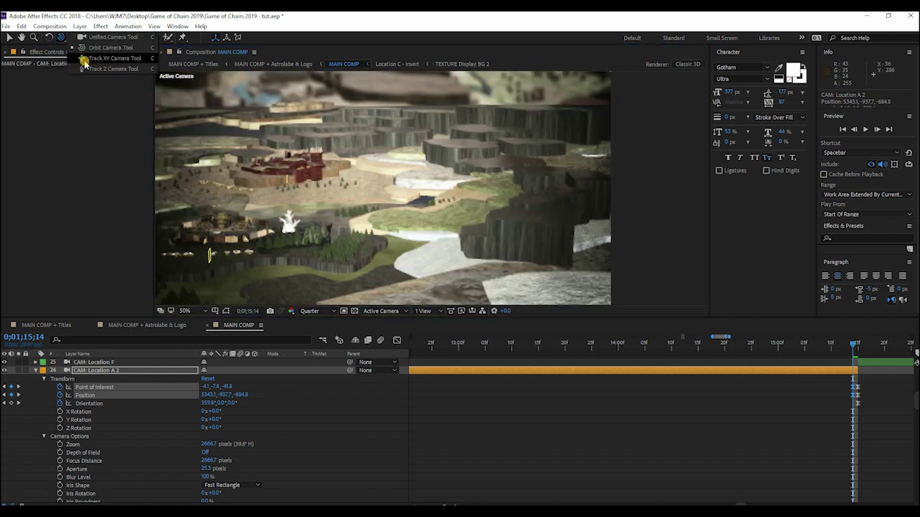
left_click_drag(493, 200, 415, 187)
left_click_drag(62, 36, 87, 47)
left_click_drag(373, 172, 414, 179)
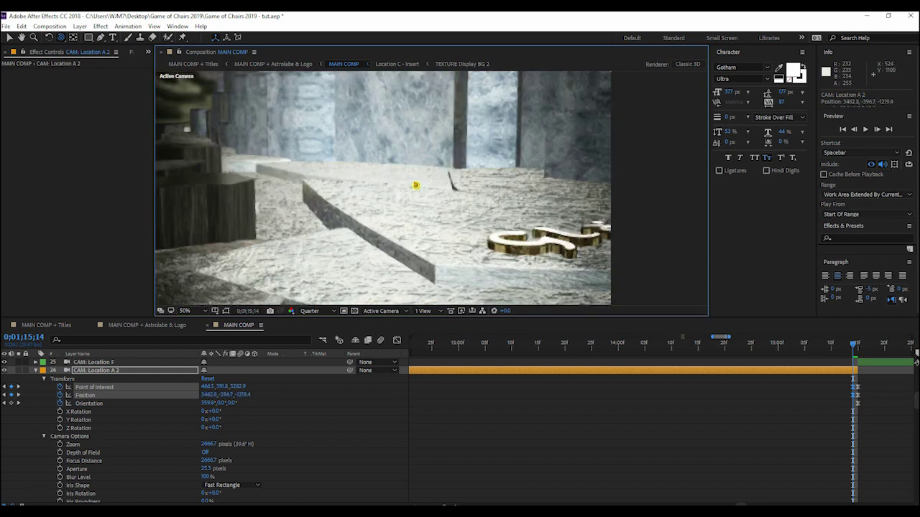
left_click(80, 58)
left_click_drag(370, 138, 395, 199)
Step: Move the new Point of Interest, Position and Orientation keyframes from 0;01;15;14 onto the layer's end keyframes, replacing them
left_click(780, 423)
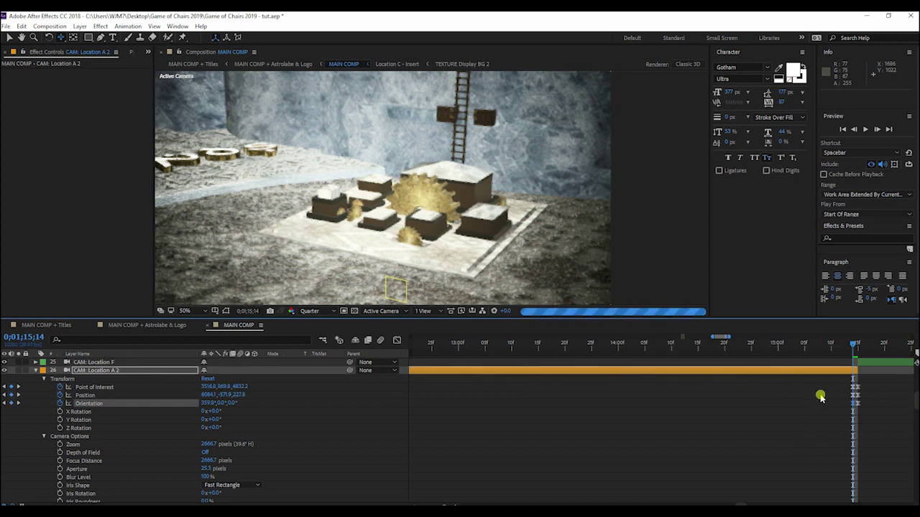
left_click(853, 408)
left_click(850, 406)
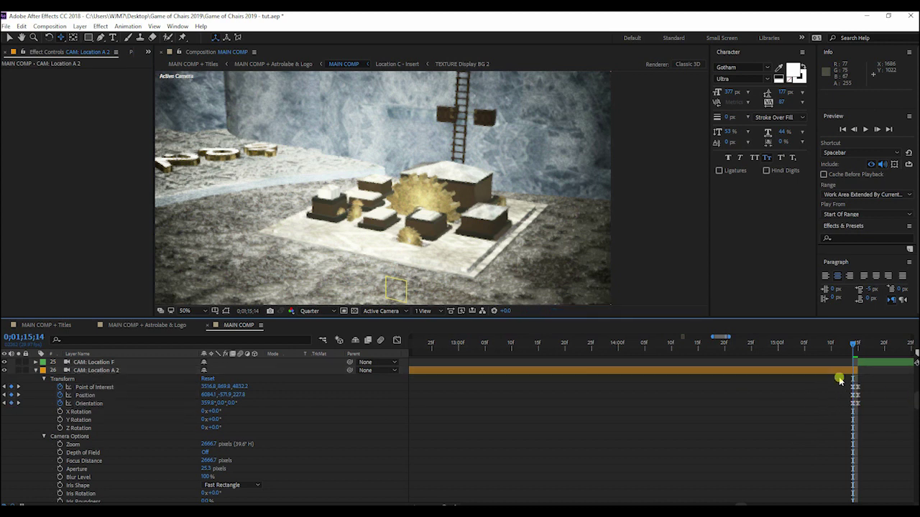
mouse_move(839, 381)
left_mouse_down()
mouse_move(855, 406)
mouse_move(855, 381)
left_mouse_up()
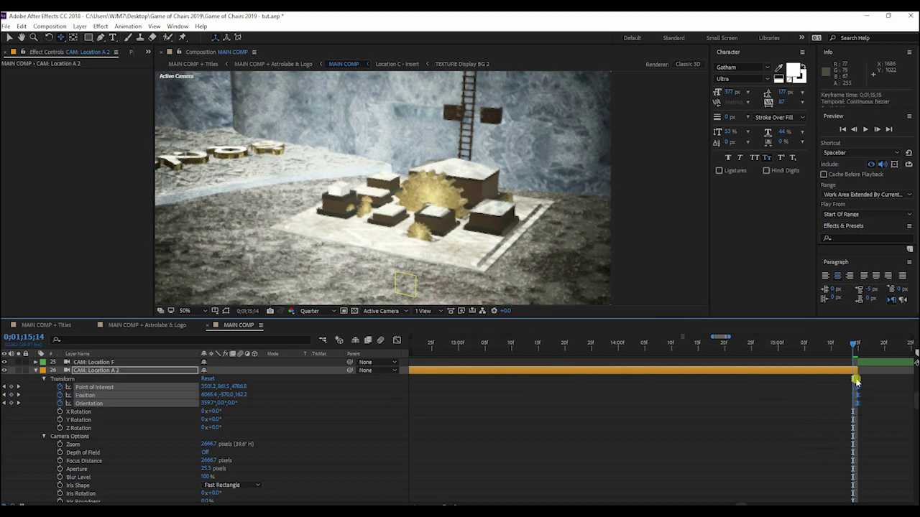
Step: Set the work area from 0;01;08;13 to 0;01;15;14 to span the camera layer, and preview the transition
key("n")
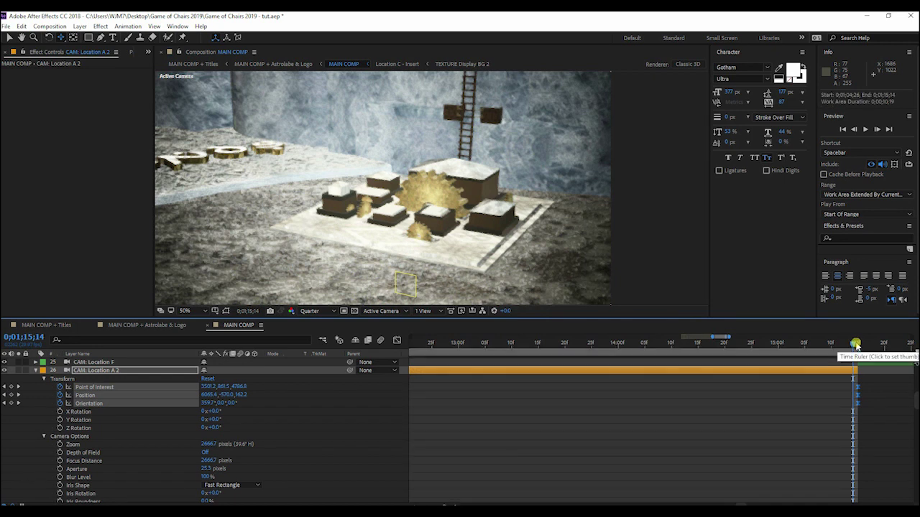
key("minus")
key("minus")
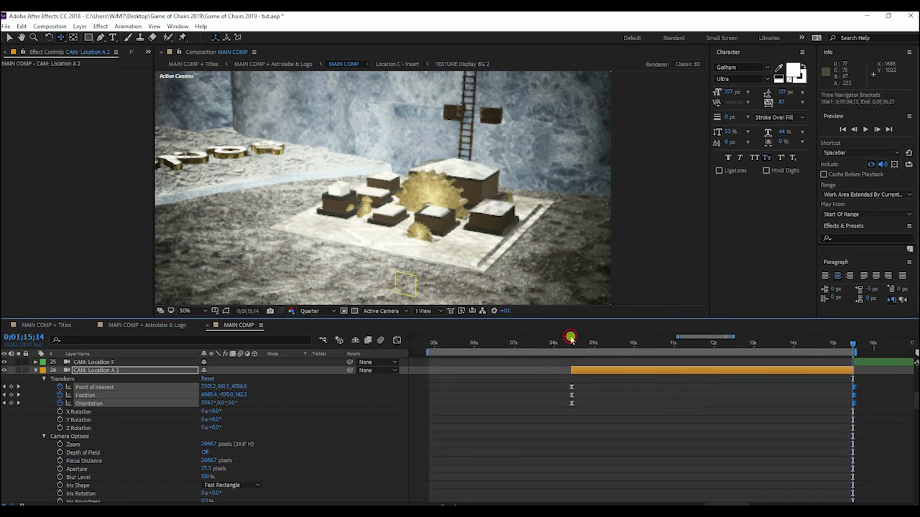
left_click(570, 339)
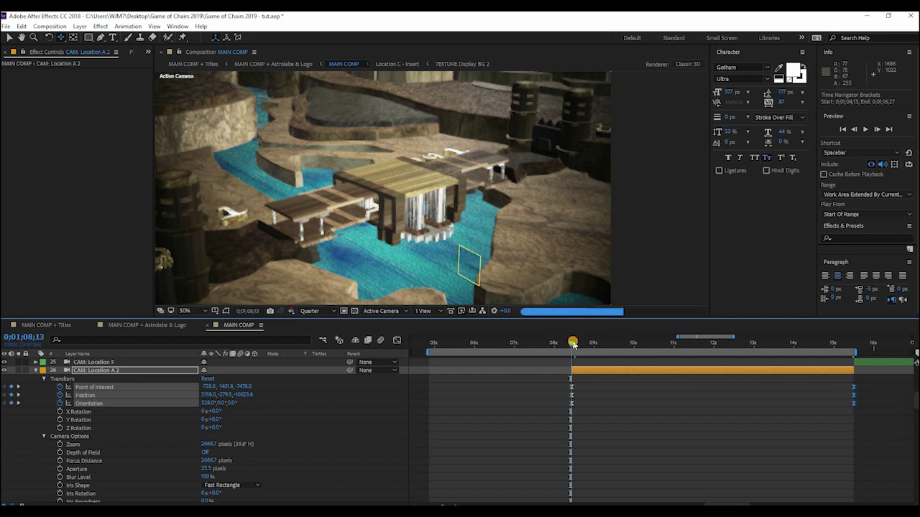
left_click(635, 419)
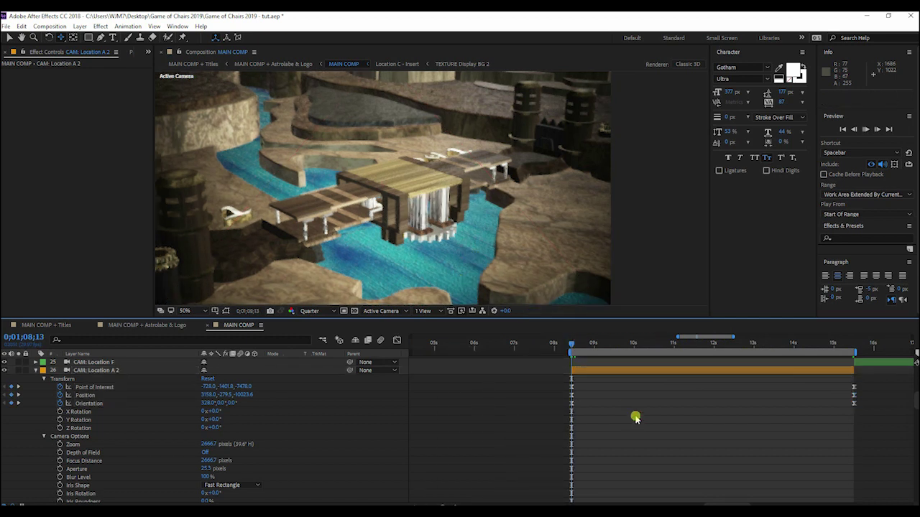
key("space")
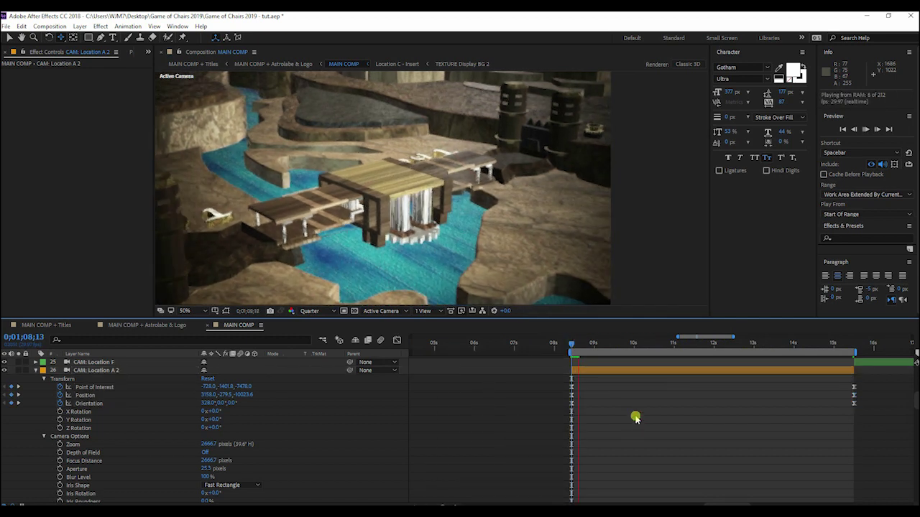
Step: Rename the CAM: Location A 2 layer as "CAM: Location A --> Location D"
left_click(92, 370)
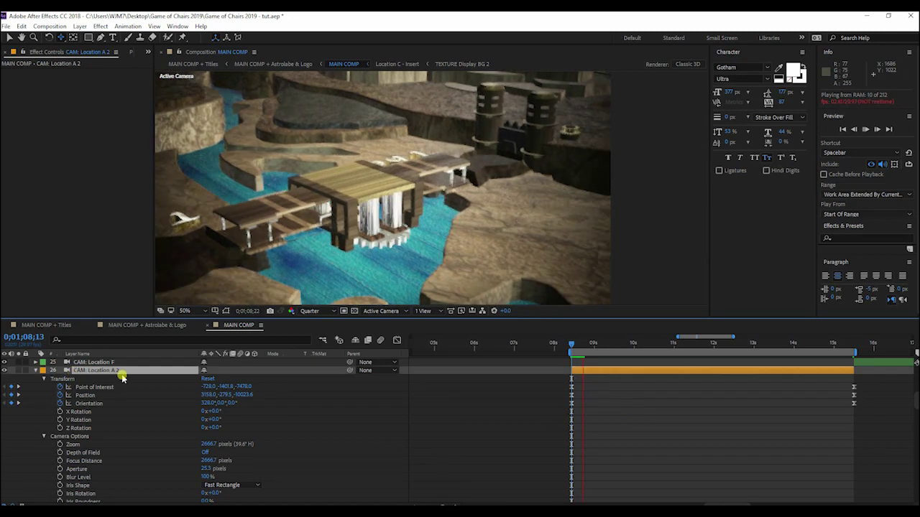
key("Return")
key("End")
key("BackSpace")
key("BackSpace")
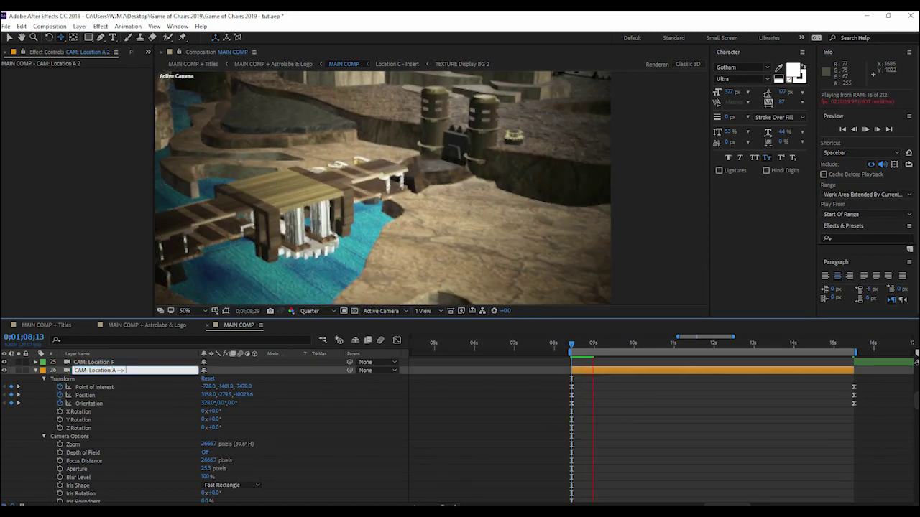
type("-> Location D")
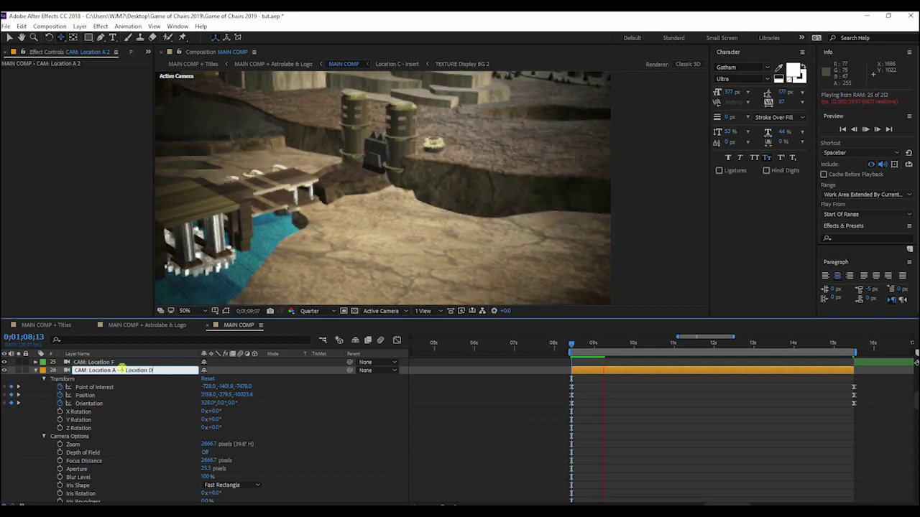
key("Return")
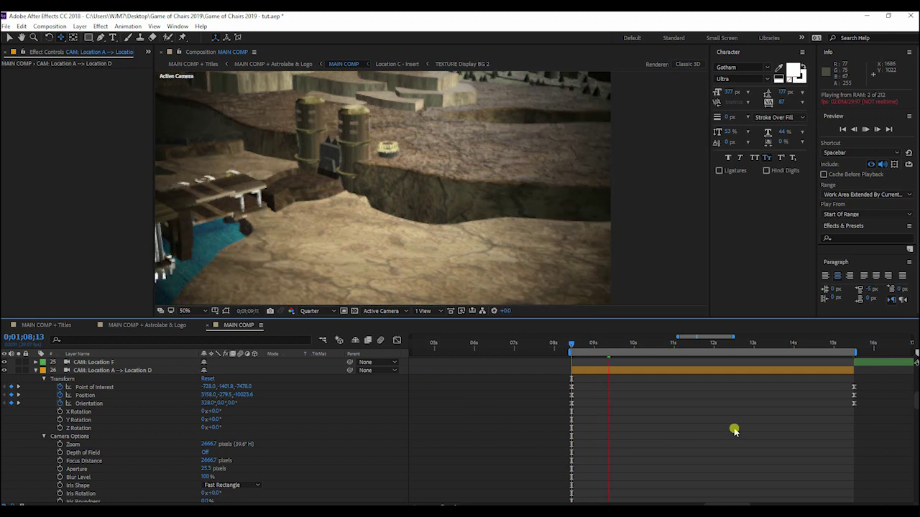
Step: Preview the camera move from Location A to Location D in the work area
scroll(734, 430, "up", 3)
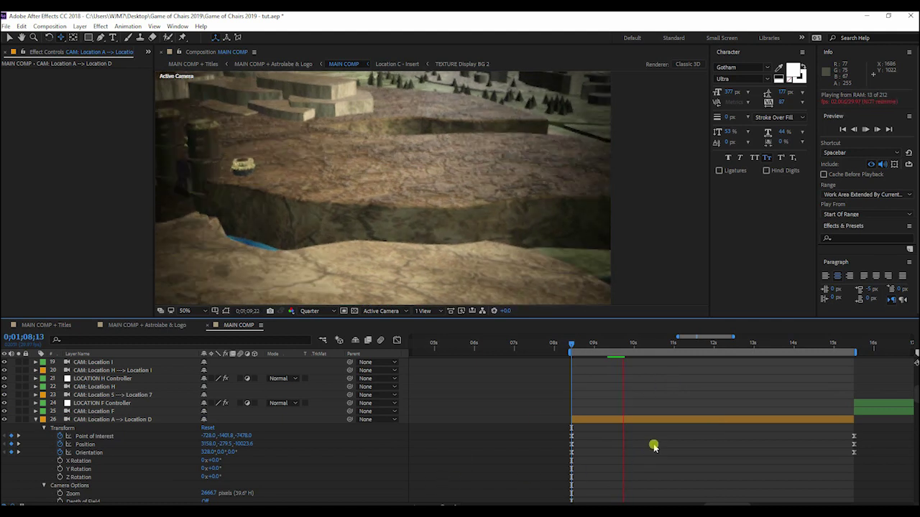
key("space")
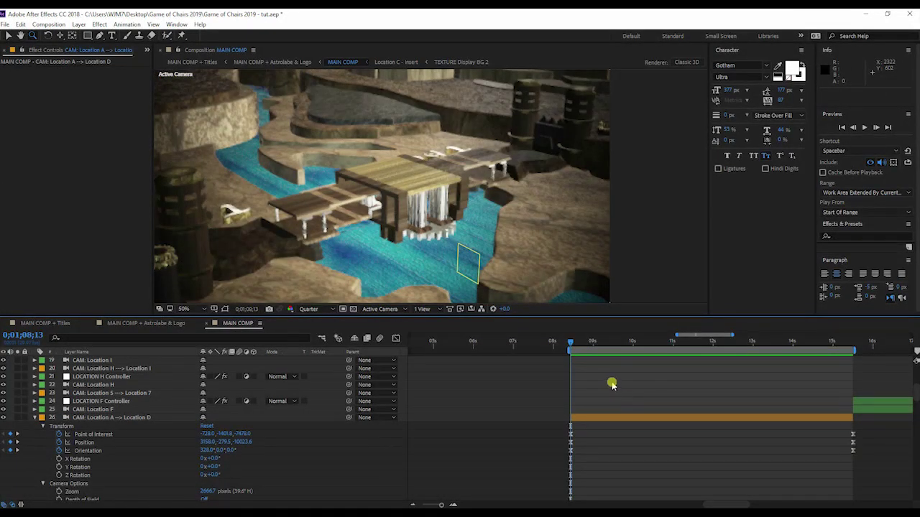
key("space")
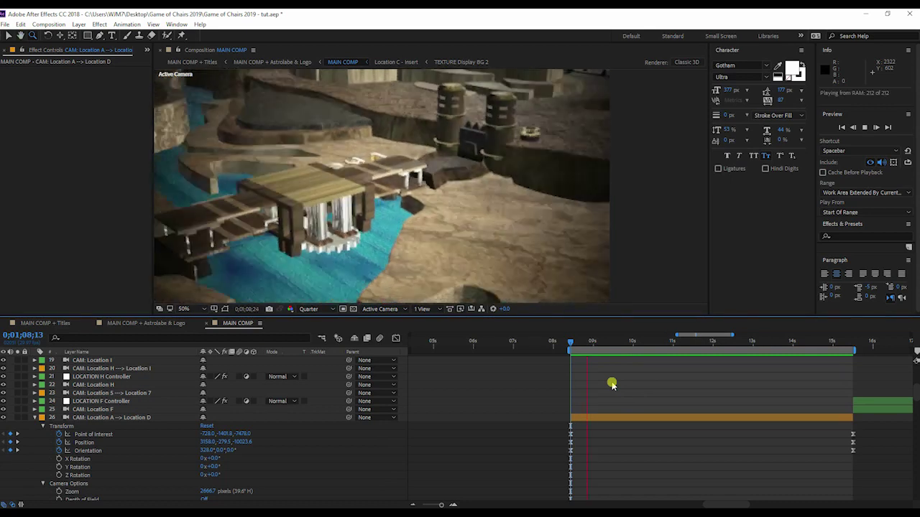
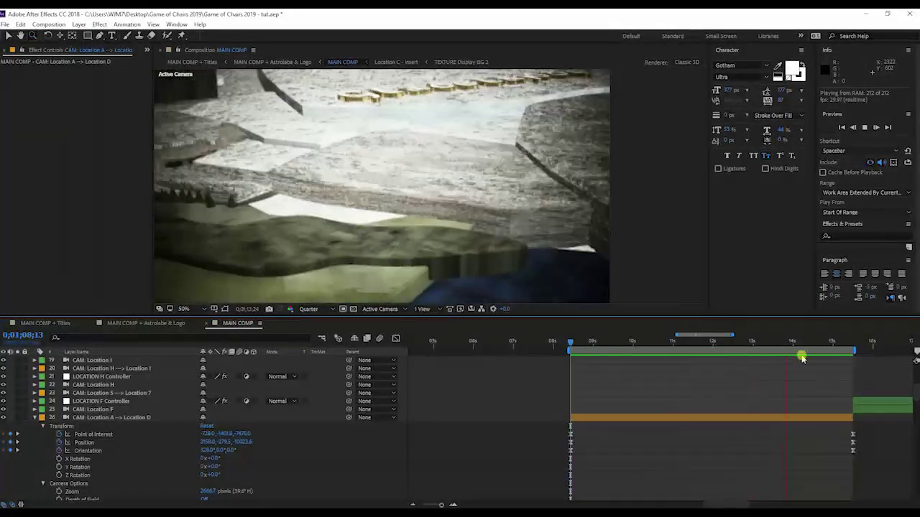
Step: Check the end of the Location A to Location D camera move and shift its final transform keyframes to 0;01;15;14
left_click_drag(816, 348, 849, 349)
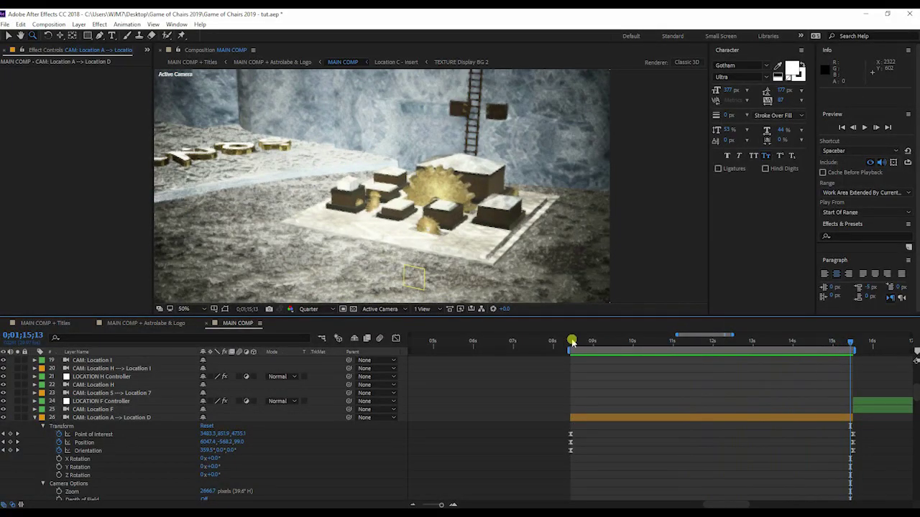
left_click_drag(573, 349, 845, 351)
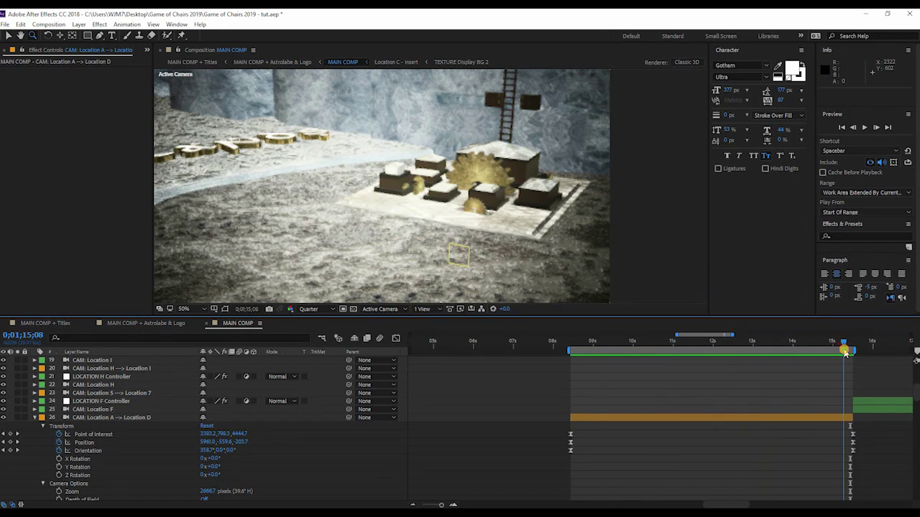
left_click_drag(845, 350, 846, 352)
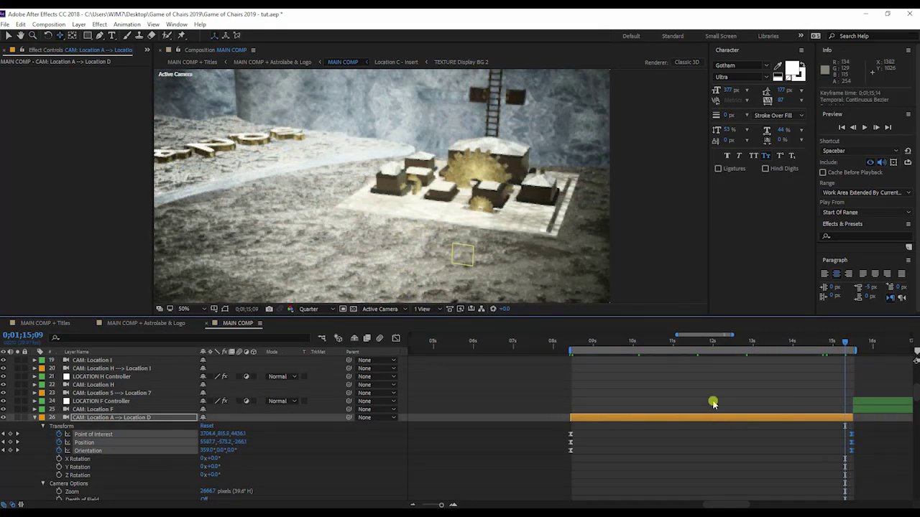
scroll(712, 402, "down", 2, "alt")
scroll(715, 402, "up", 3, "alt")
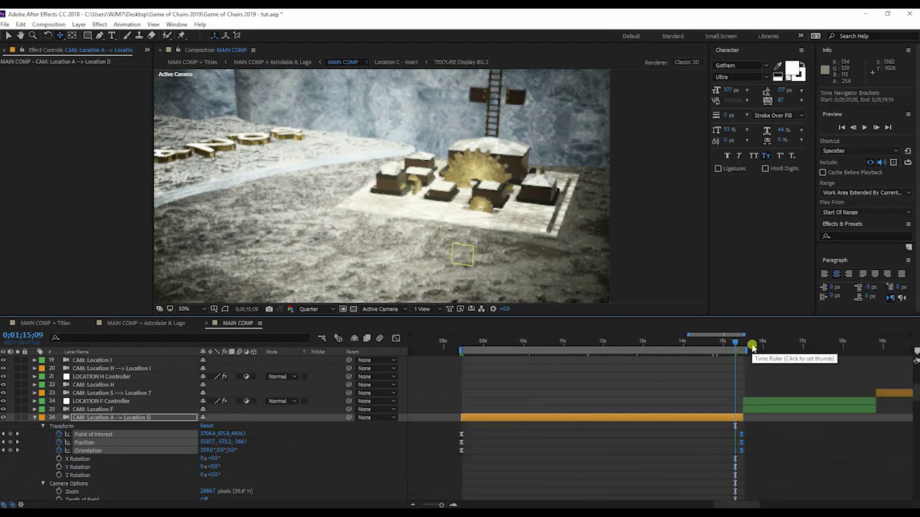
Step: Shift the eight layers from LOCATION I Controller through CAM: Location F about 19 seconds later in the timeline
left_click(120, 403)
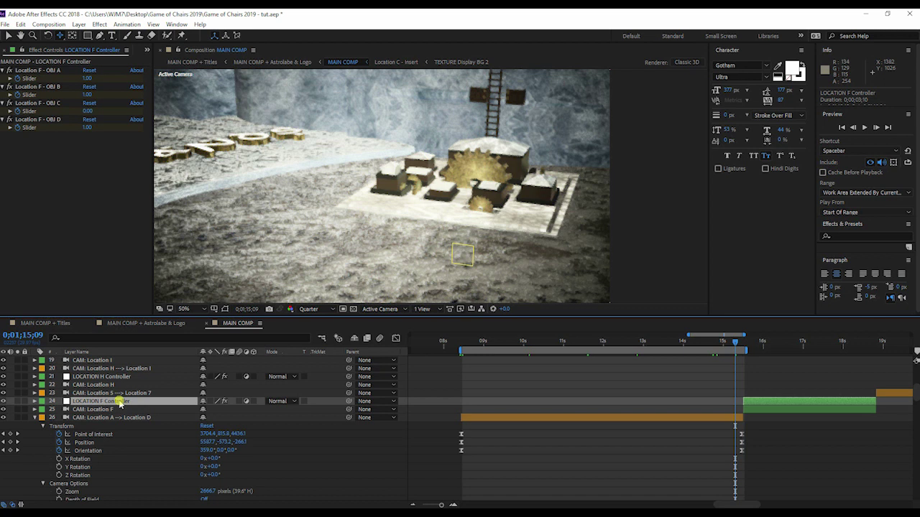
left_click(113, 410, "shift")
scroll(681, 407, "down", 4, "alt")
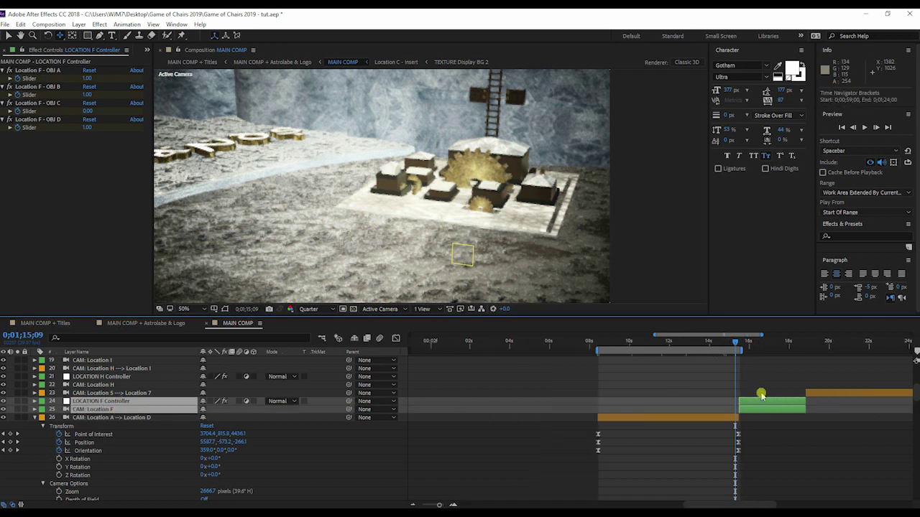
scroll(758, 388, "up", 2)
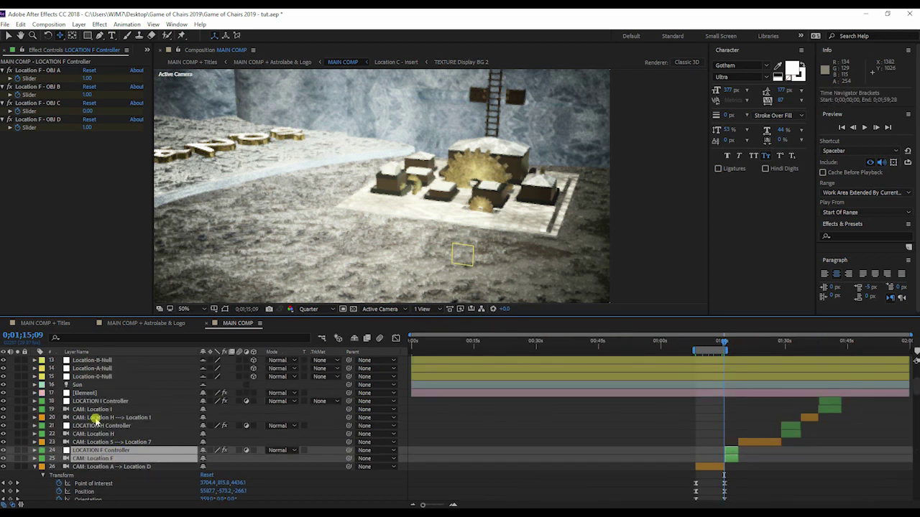
left_click(98, 409, "shift")
left_click(101, 401, "shift")
scroll(733, 401, "down", 3)
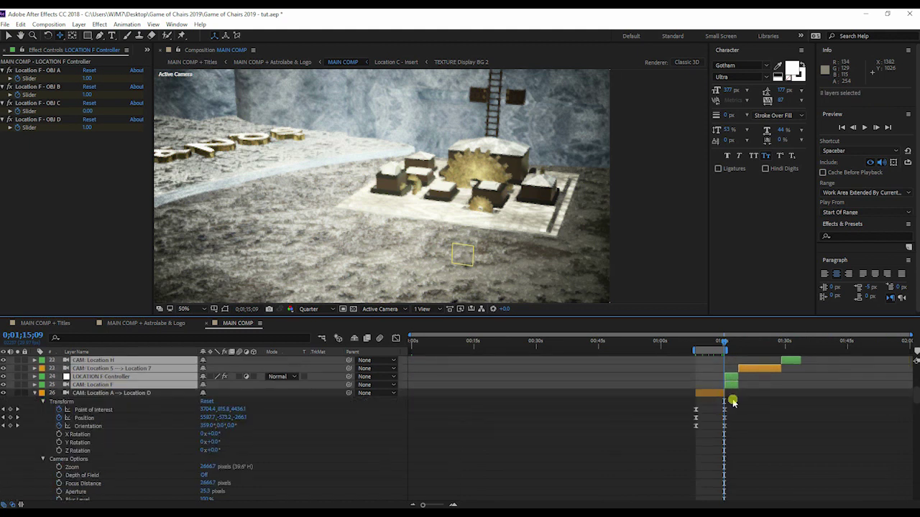
left_click_drag(729, 378, 810, 381)
left_click(740, 389)
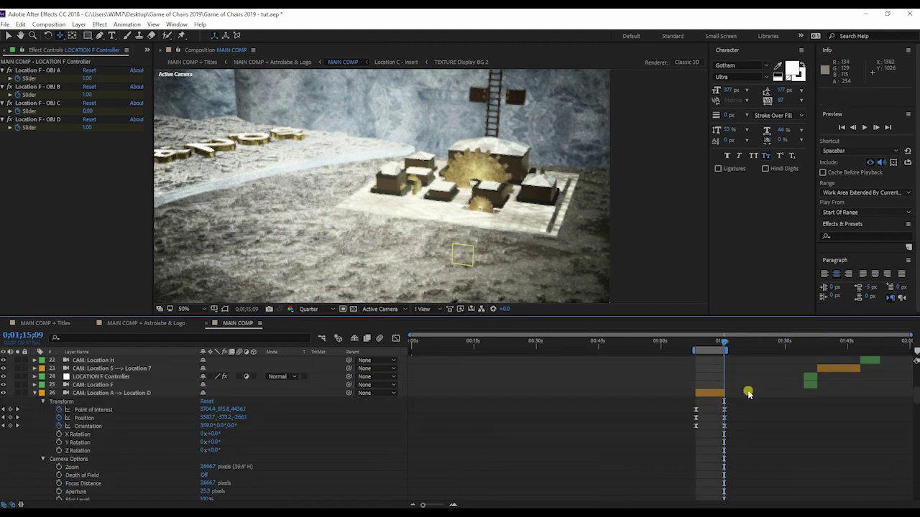
Step: Find and select the CAM: Location D layer and check its shot up to 0;00;37;10
scroll(748, 392, "down", 5)
scroll(677, 379, "down", 3)
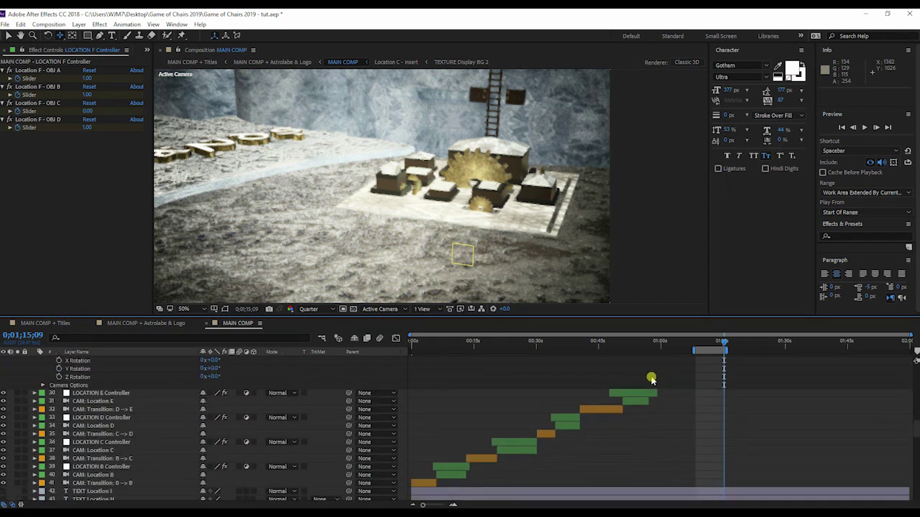
scroll(546, 380, "up", 1)
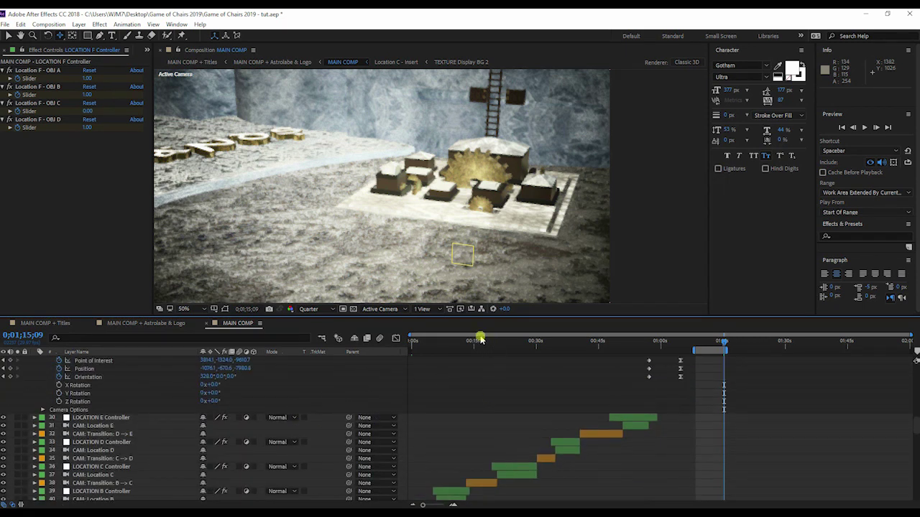
left_click(92, 452)
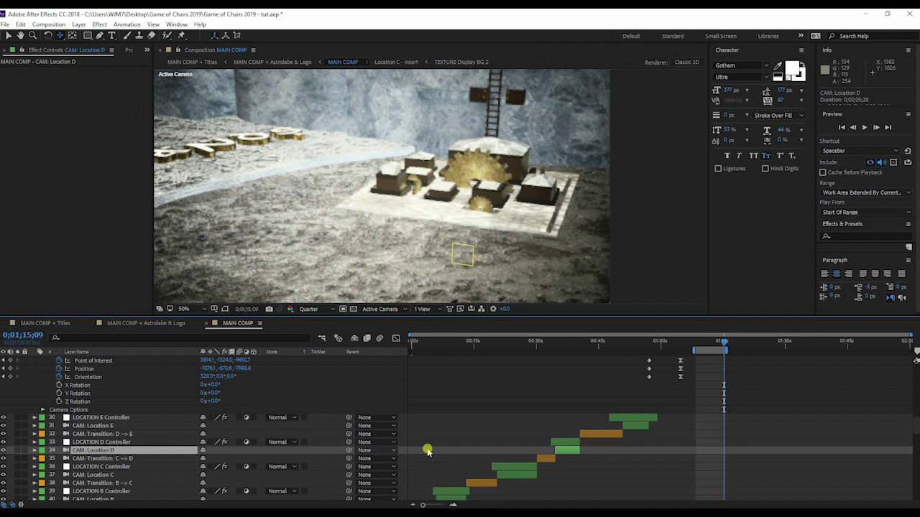
left_click(556, 342)
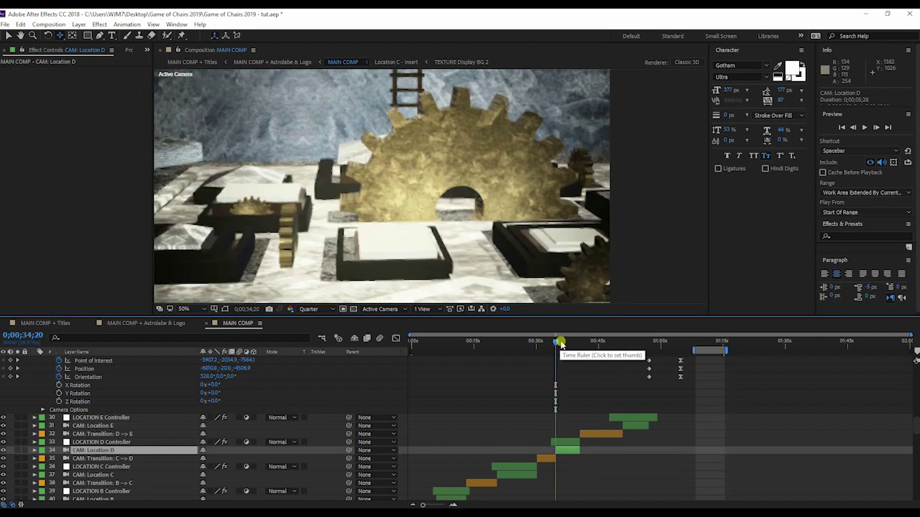
left_click_drag(557, 344, 567, 343)
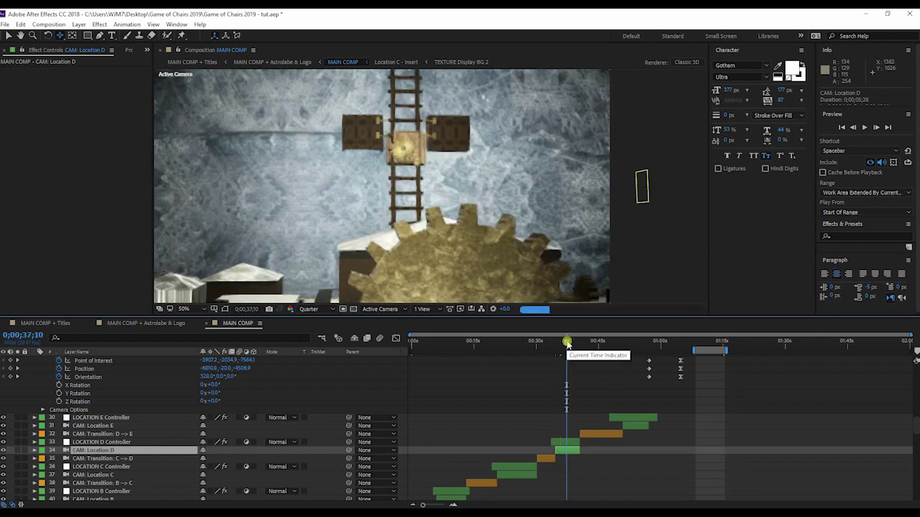
Step: Move the LOCATION D Controller and CAM: Location D layers directly above CAM: Location A --> Location D in the layer stack
left_click(570, 442, "shift")
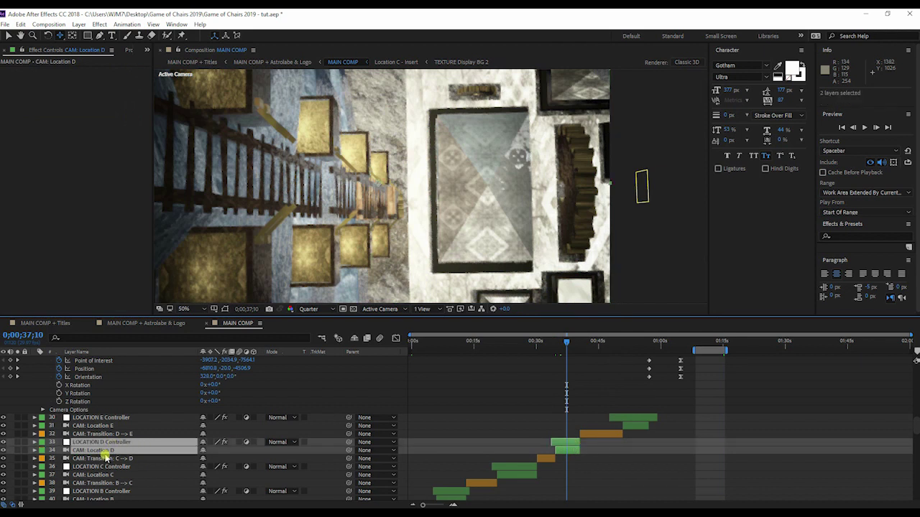
left_click_drag(110, 445, 203, 437)
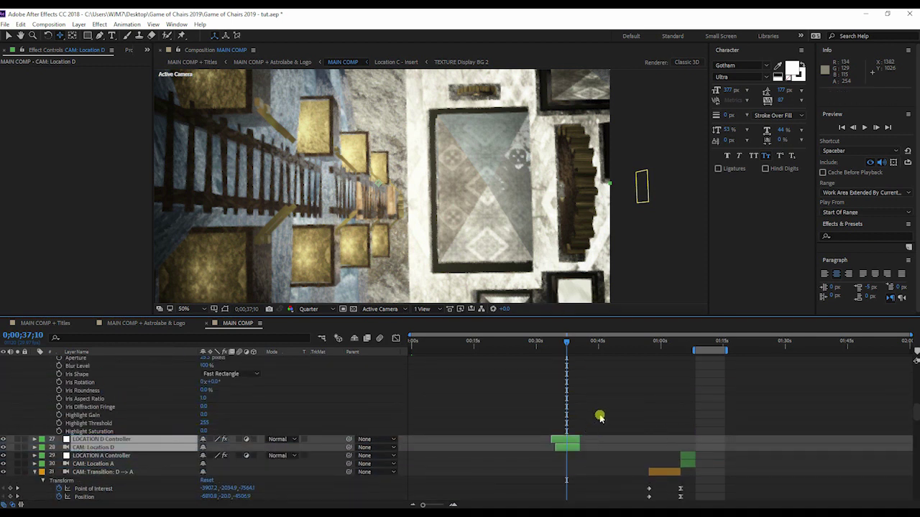
left_click(600, 417)
scroll(600, 417, "up", 5)
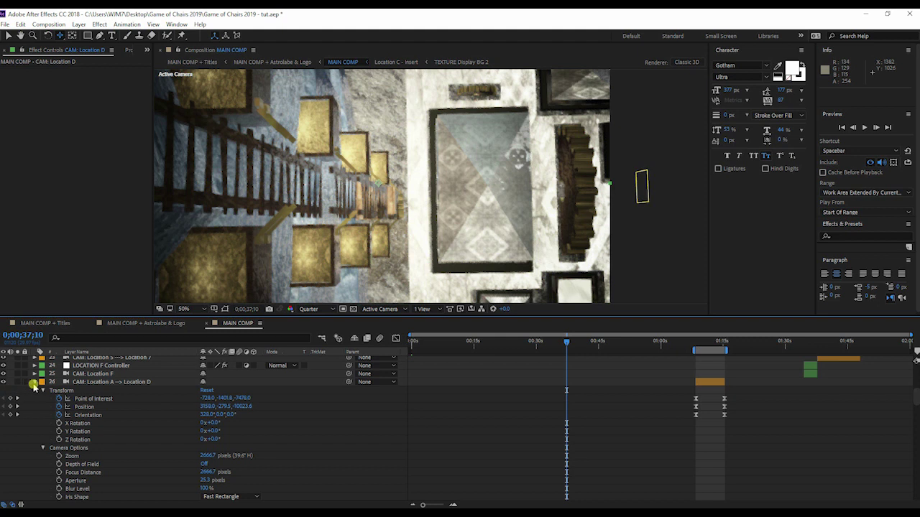
left_click(33, 384)
left_click_drag(104, 400, 98, 379)
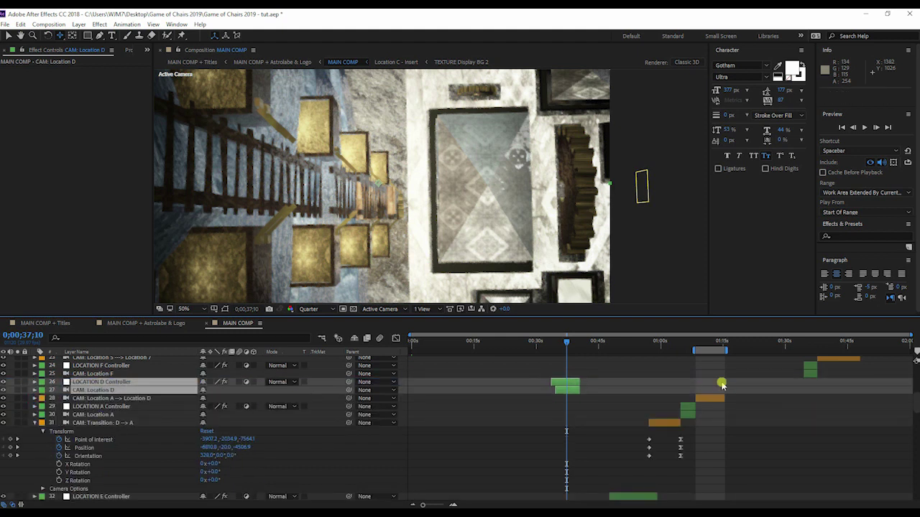
Step: Shift both Location D layers in time so CAM: Location D starts where the Location A to Location D camera layer ends
left_click_drag(564, 386, 733, 385)
left_click(723, 340)
key("equal")
key("equal")
key("equal")
key("equal")
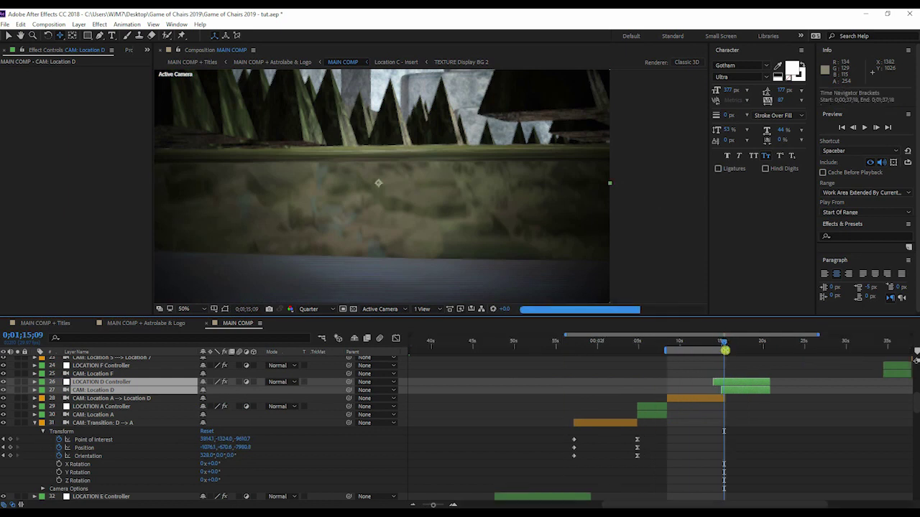
left_click_drag(743, 385, 765, 382)
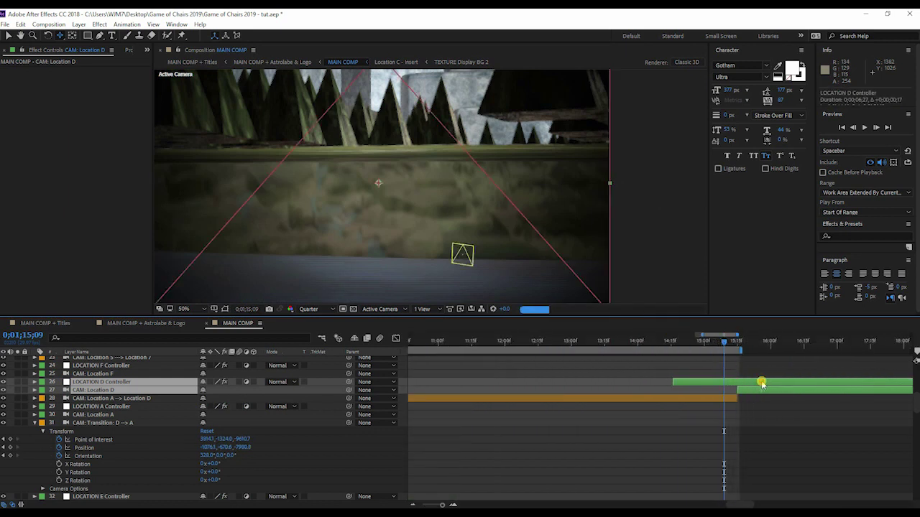
left_click(733, 342)
left_click_drag(734, 343, 736, 344)
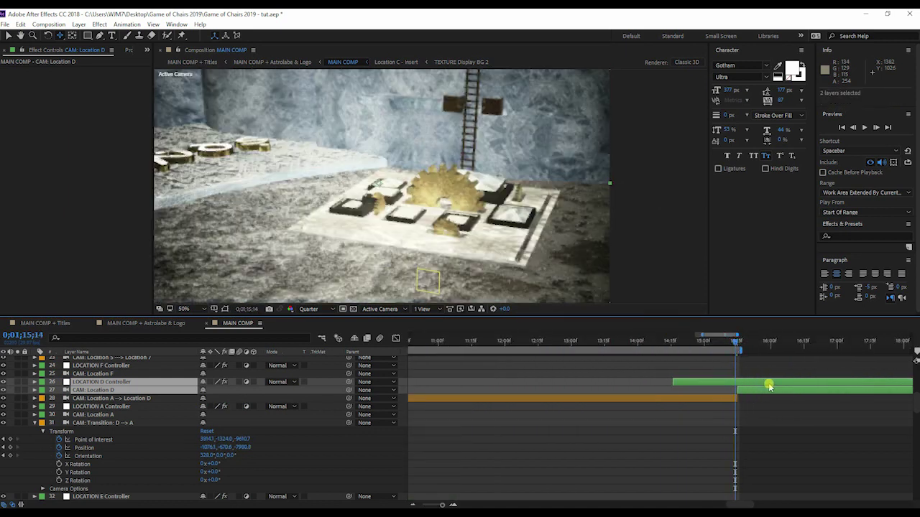
Step: Select LOCATION D Controller and examine its object animation across the camera junction between 0;01;13;29 and 0;01;15;19
left_click(769, 380)
key("minus")
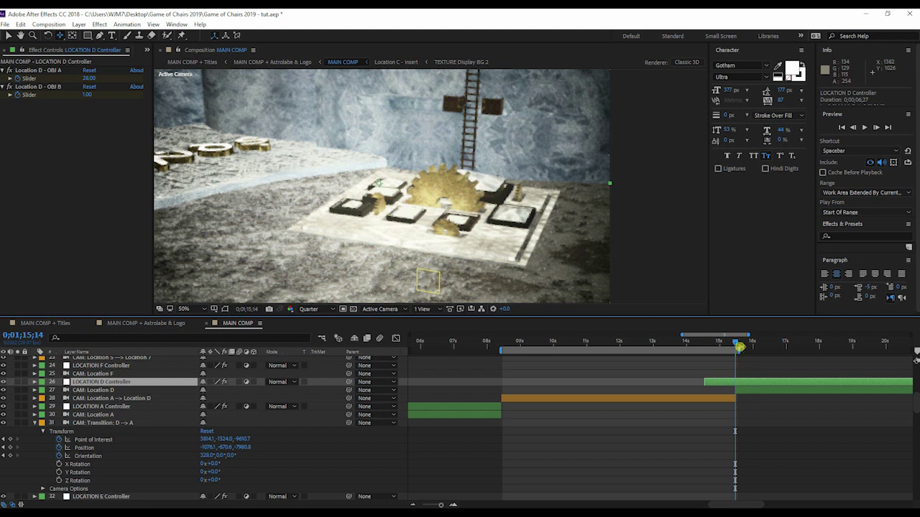
left_click_drag(739, 348, 771, 351)
key("equal")
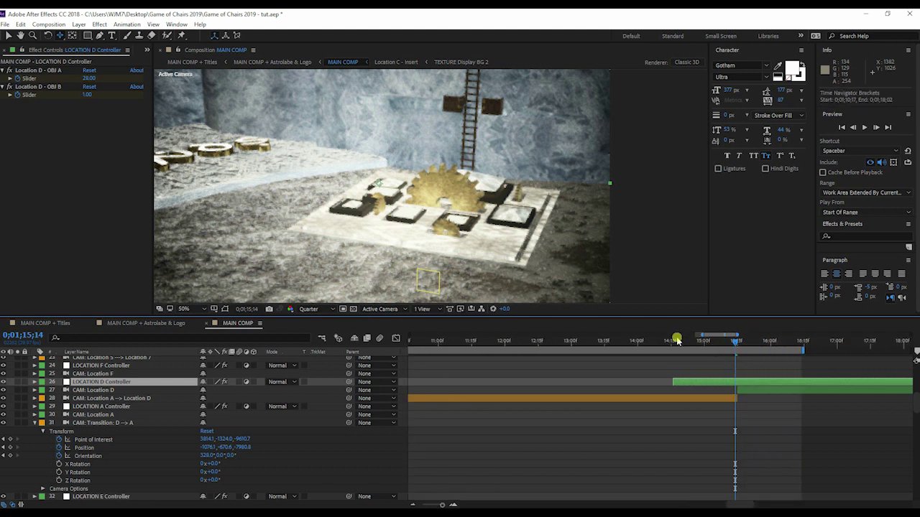
left_click_drag(677, 340, 690, 340)
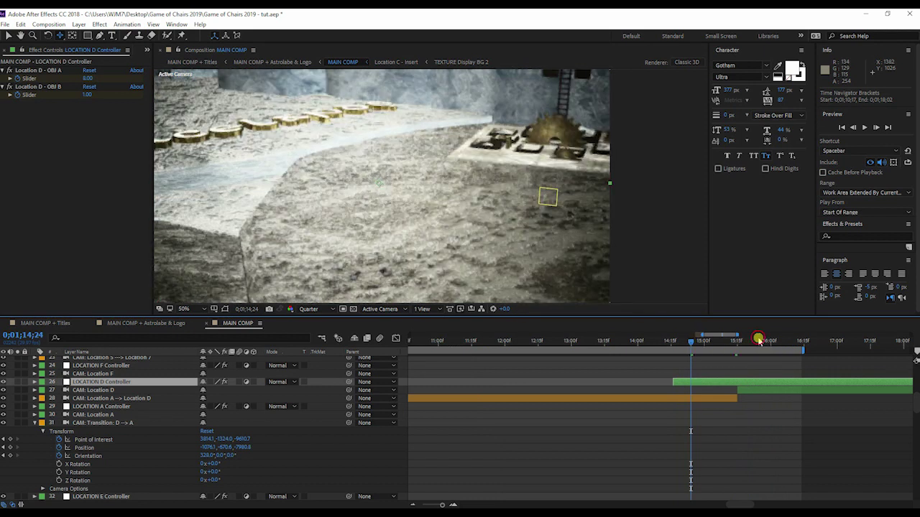
left_click(719, 341)
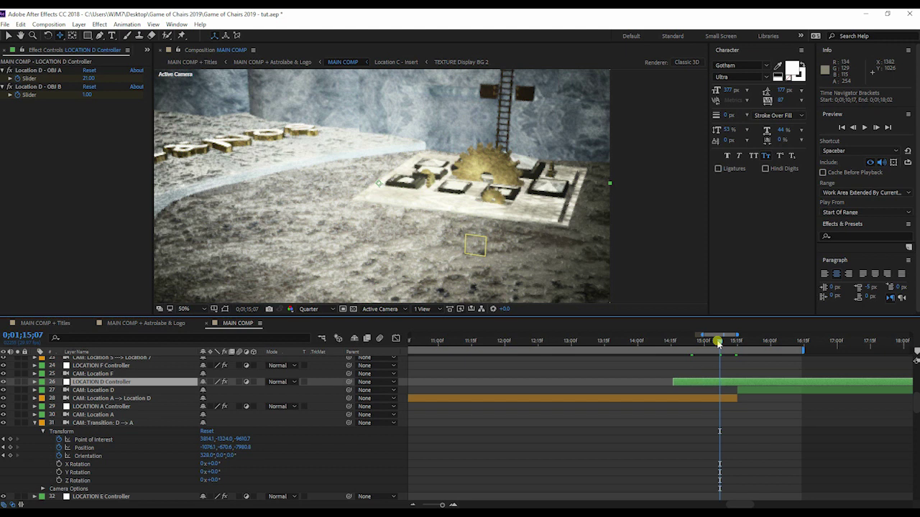
left_click(635, 342)
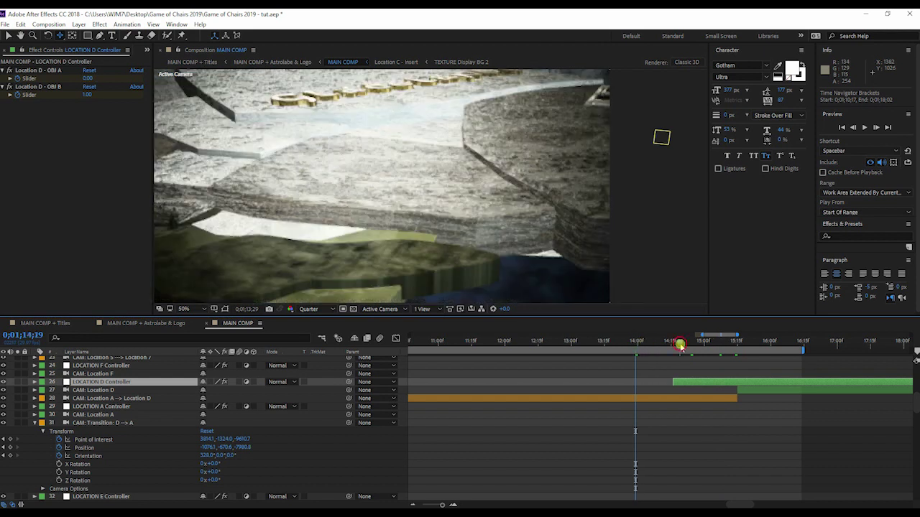
left_click_drag(679, 345, 746, 342)
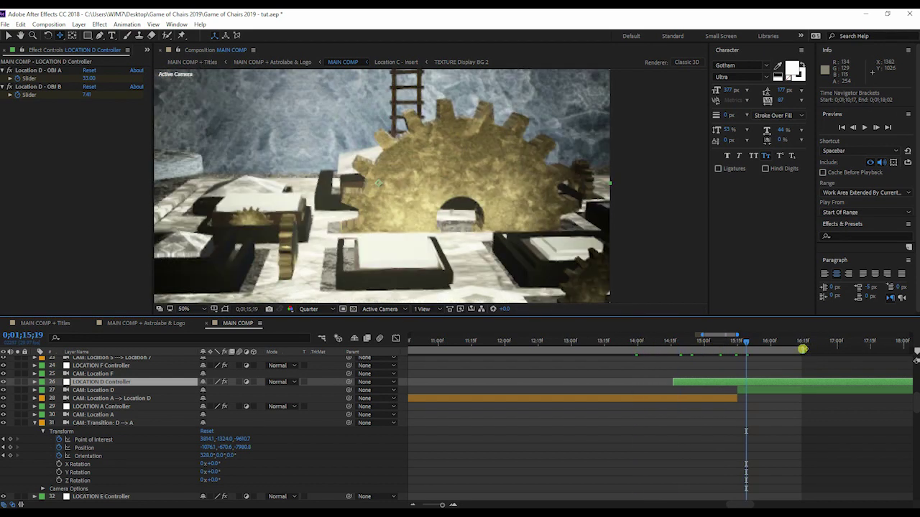
Step: Set the work area from 0;01;13;05 to 0;01;16;27 and preview the transition into Location D
left_click_drag(801, 349, 832, 349)
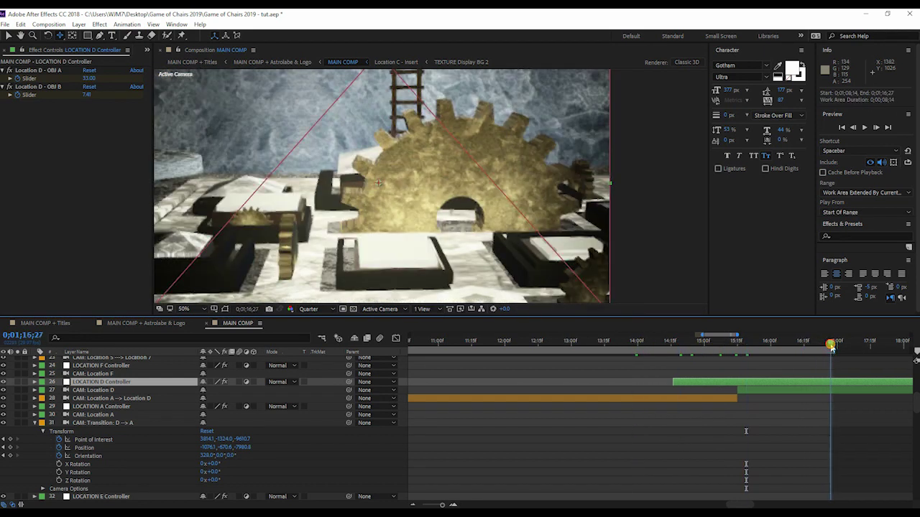
left_click_drag(636, 345, 582, 348)
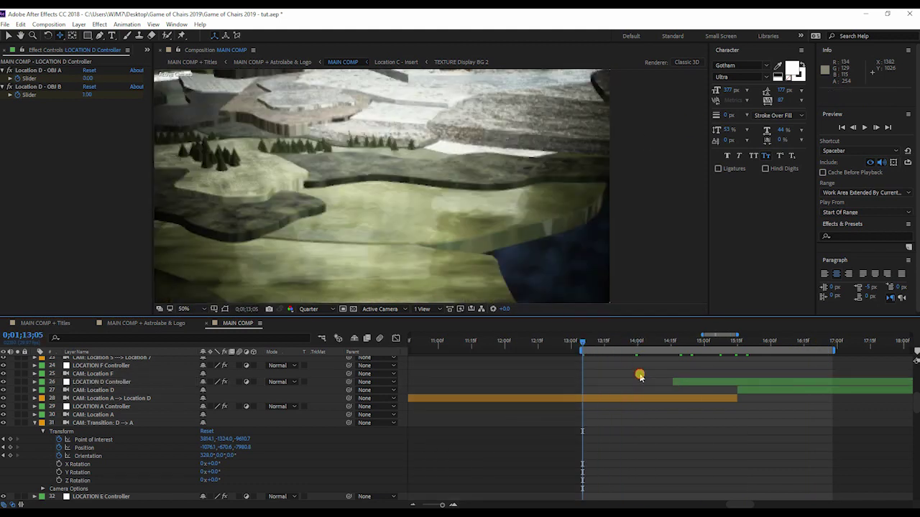
key("space")
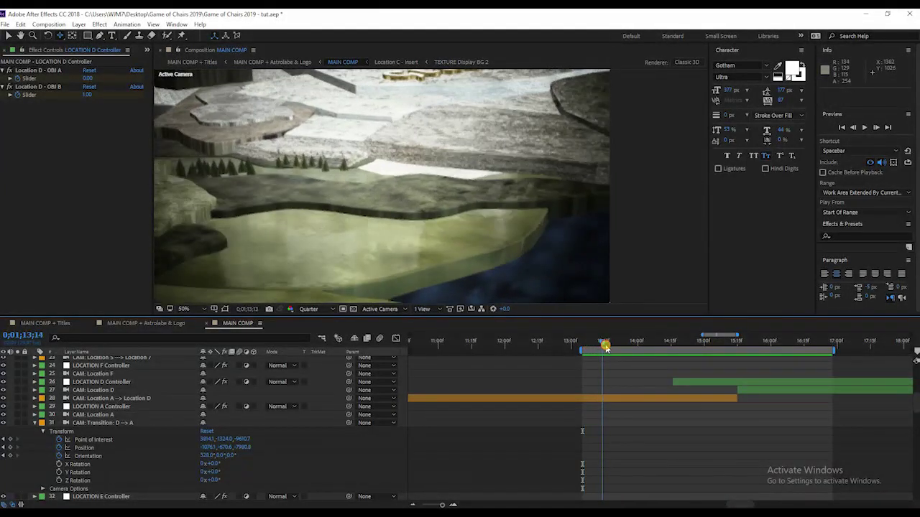
Step: Review the camera move from Location A into Location D by scrubbing from 0;01;08;25 and playing the work area
left_click_drag(583, 346, 428, 345)
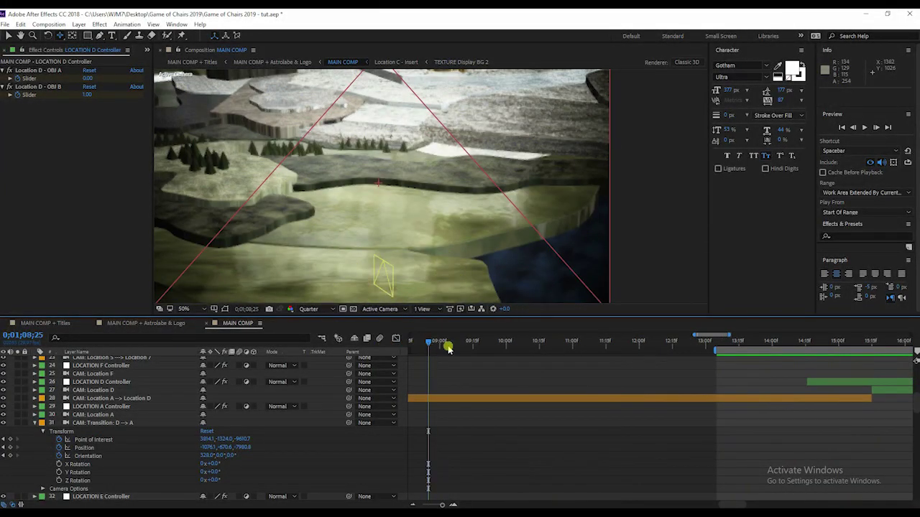
left_click_drag(740, 347, 860, 344)
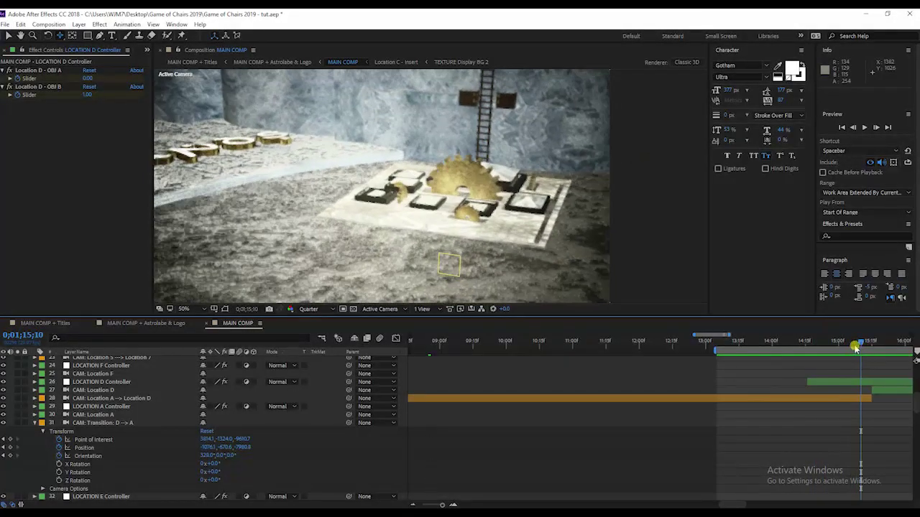
left_click_drag(728, 504, 739, 502)
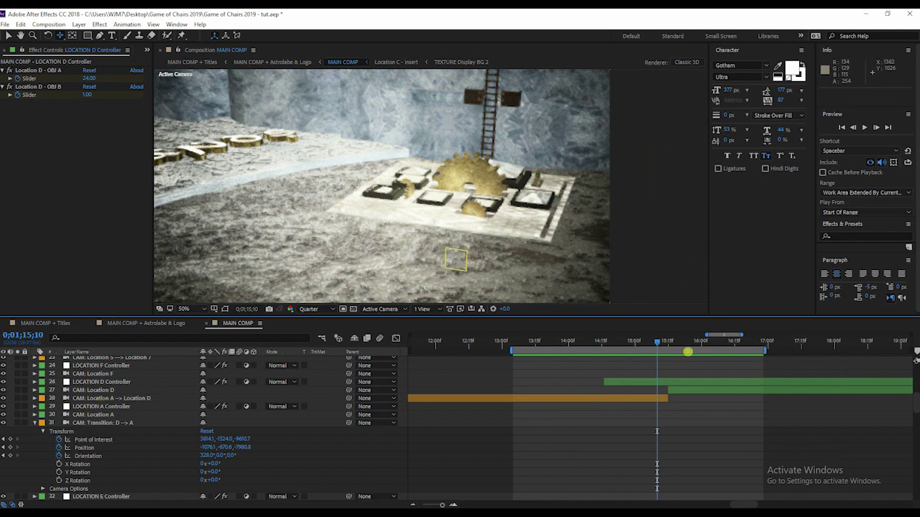
key("space")
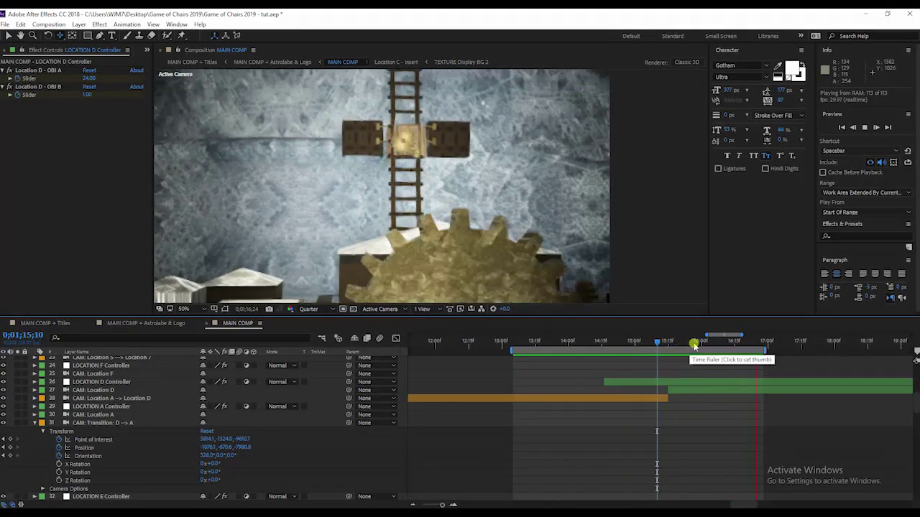
left_click_drag(695, 345, 749, 343)
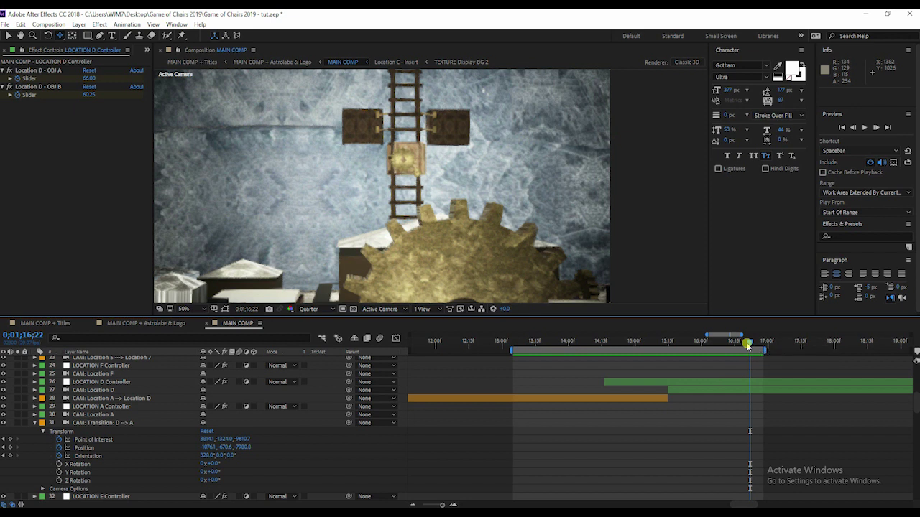
Step: Collapse the CAM: Transition: D --> A properties and examine the whole layer stack, from the controllers to the land shapes and inserts
scroll(747, 345, "down", 6, "alt")
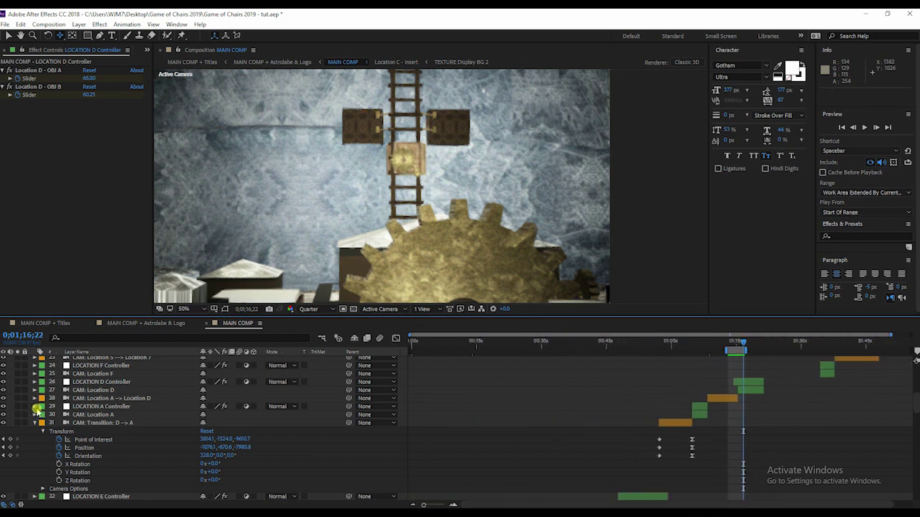
left_click(34, 423)
scroll(519, 418, "up", 6)
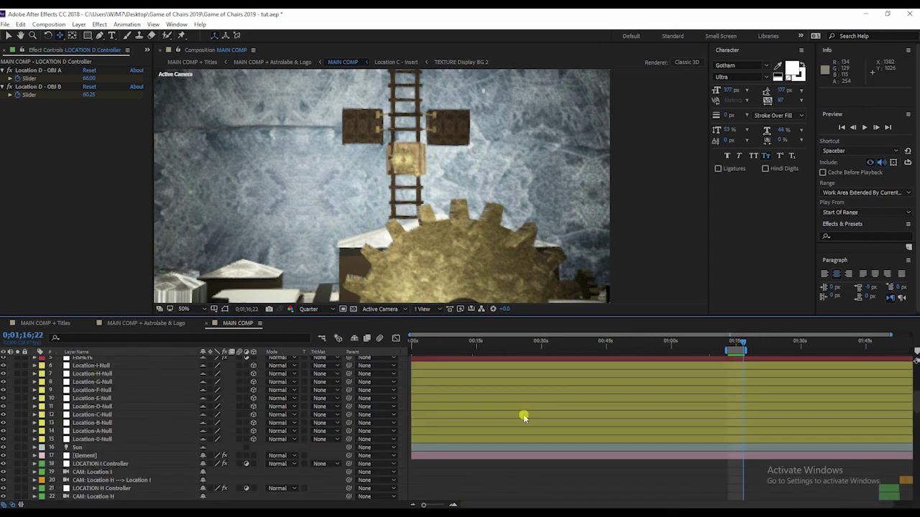
scroll(528, 409, "down", 6)
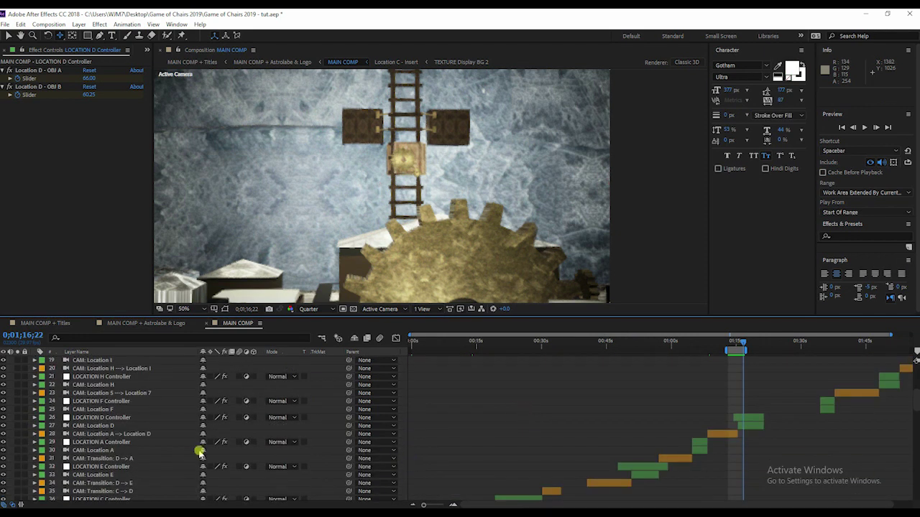
scroll(147, 438, "up", 5)
scroll(147, 437, "up", 1)
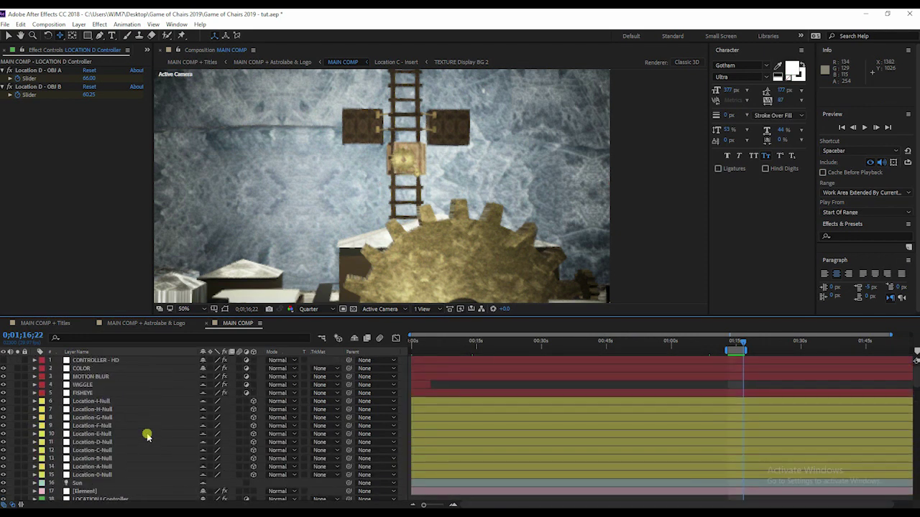
scroll(146, 431, "down", 20)
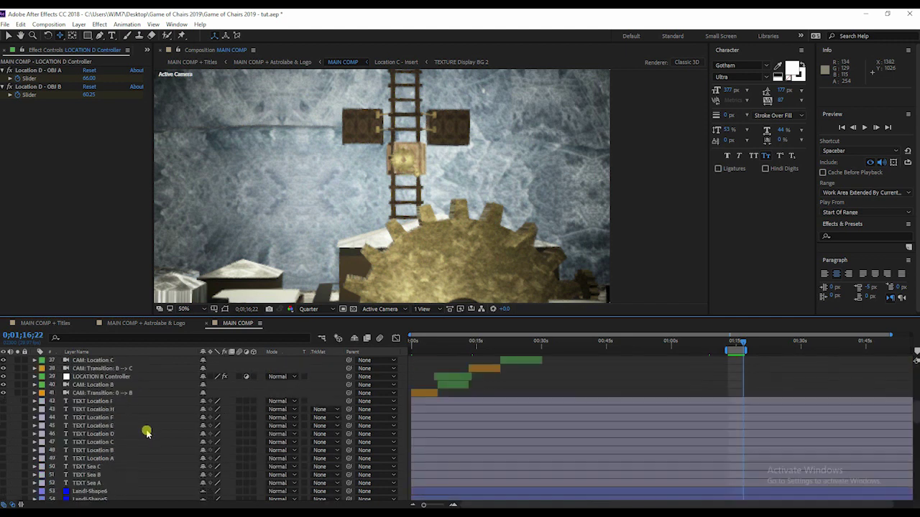
scroll(324, 427, "down", 5)
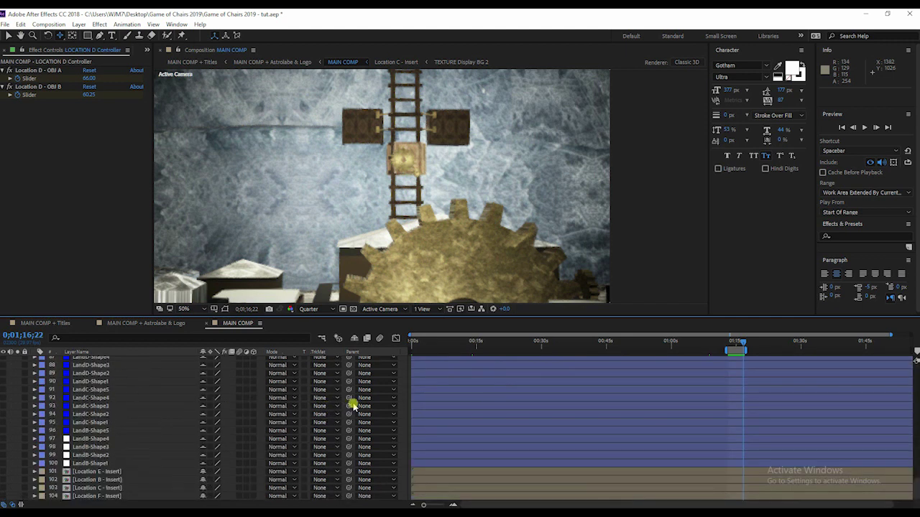
scroll(138, 436, "up", 15)
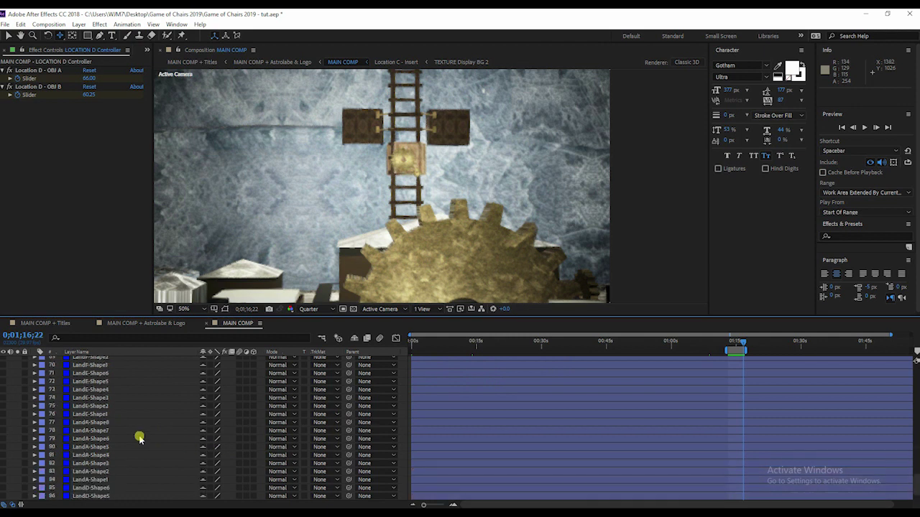
scroll(138, 431, "up", 7)
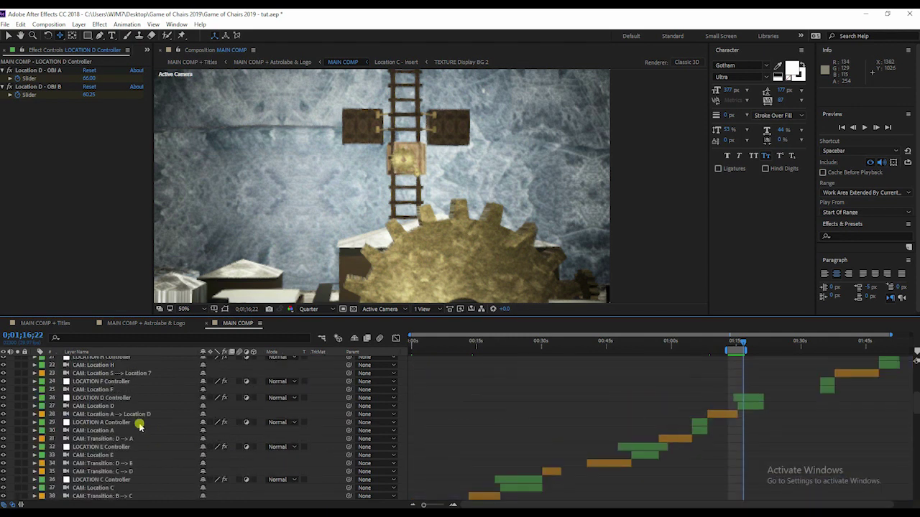
scroll(140, 426, "up", 6)
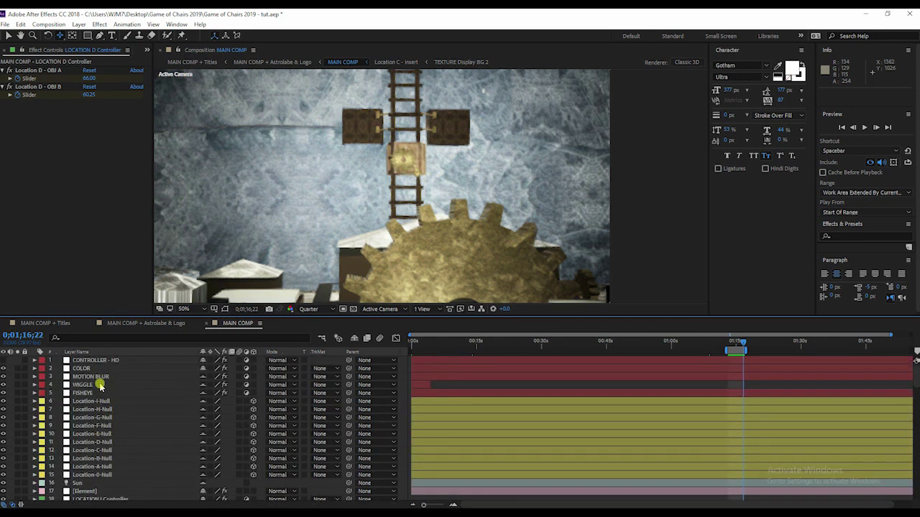
scroll(104, 431, "down", 4)
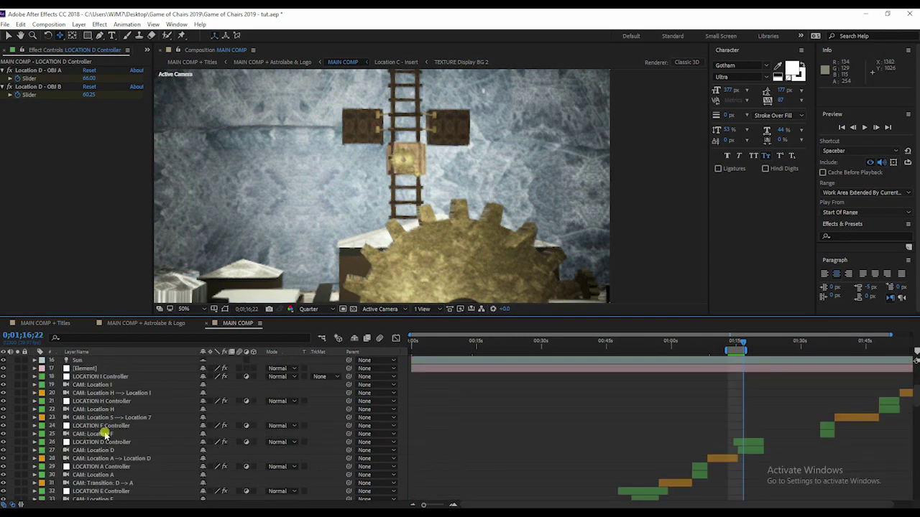
Step: Open the scene setup of the Location-D effect on the Element layer
left_click(93, 369)
left_click(4, 79)
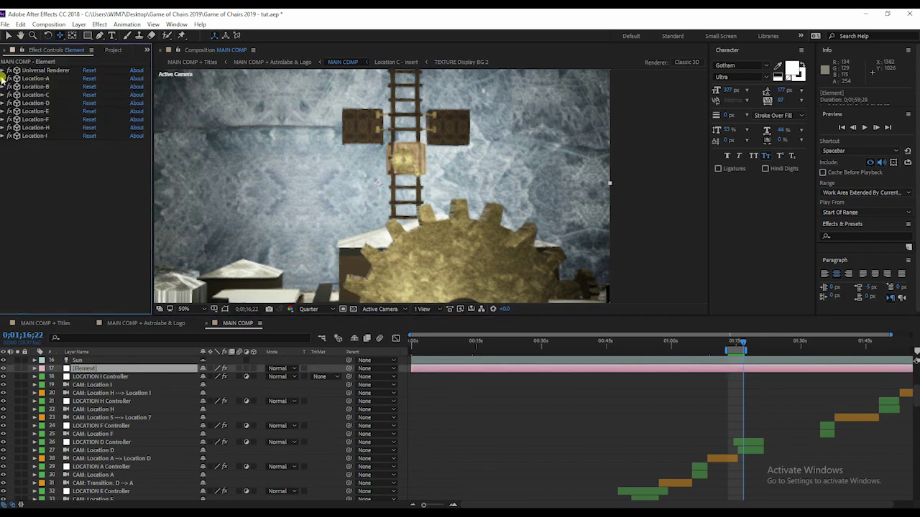
left_click(30, 103)
left_click(3, 103)
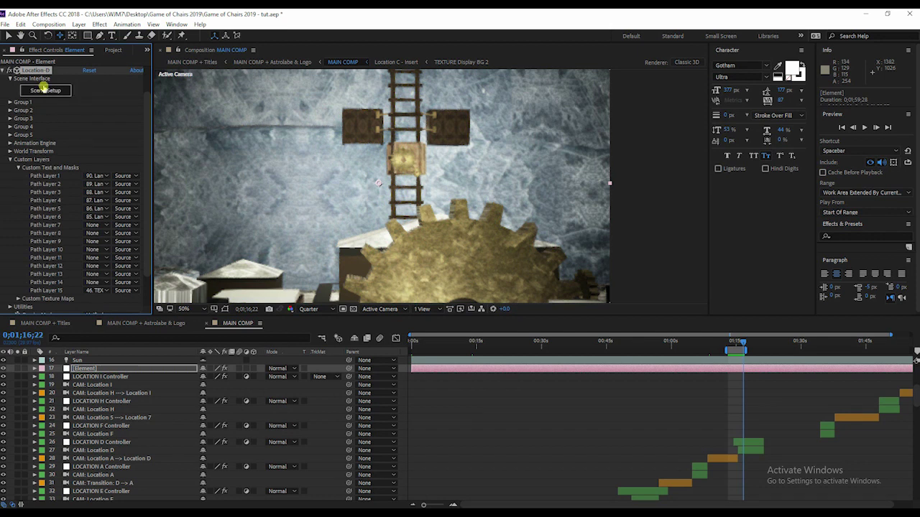
left_click(44, 90)
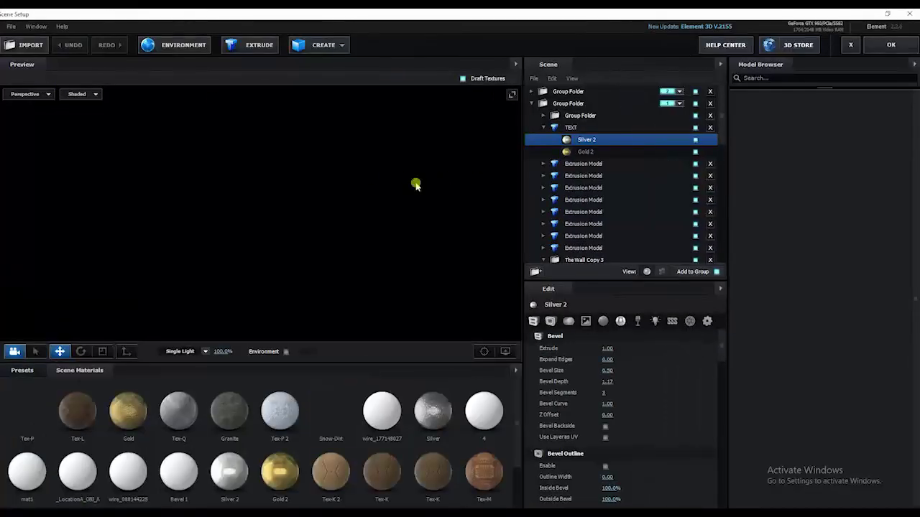
Step: Select the TEXT model and examine the Location D terrain, wall and lettering from several angles
left_click_drag(358, 185, 431, 318)
left_click(571, 127)
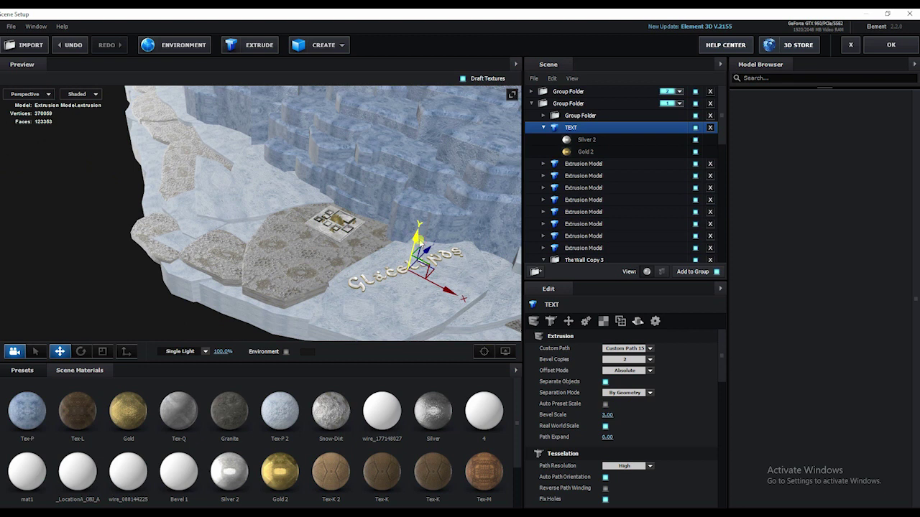
left_click_drag(333, 257, 351, 229)
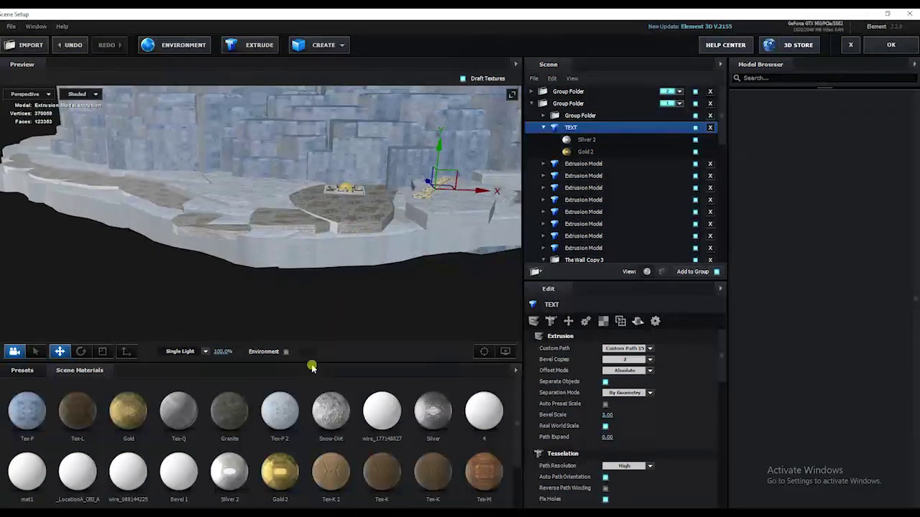
left_click_drag(320, 330, 189, 309)
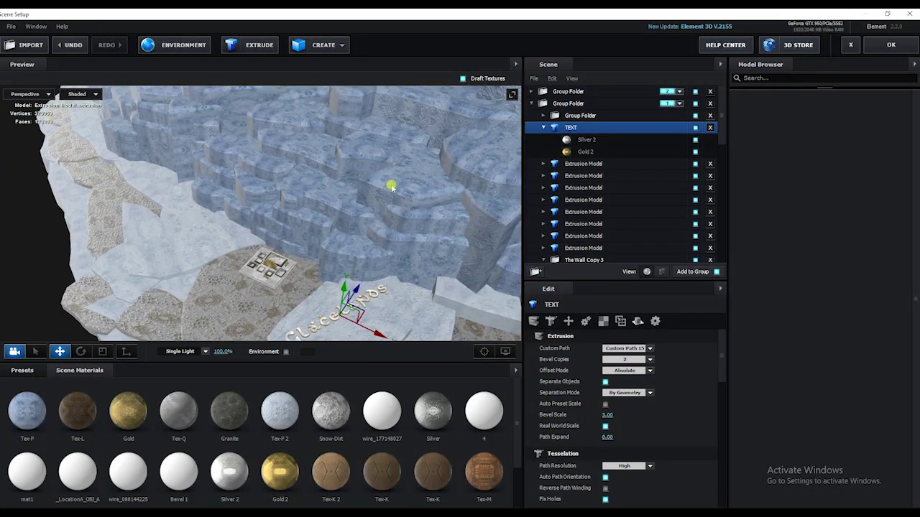
scroll(391, 186, "down", 5)
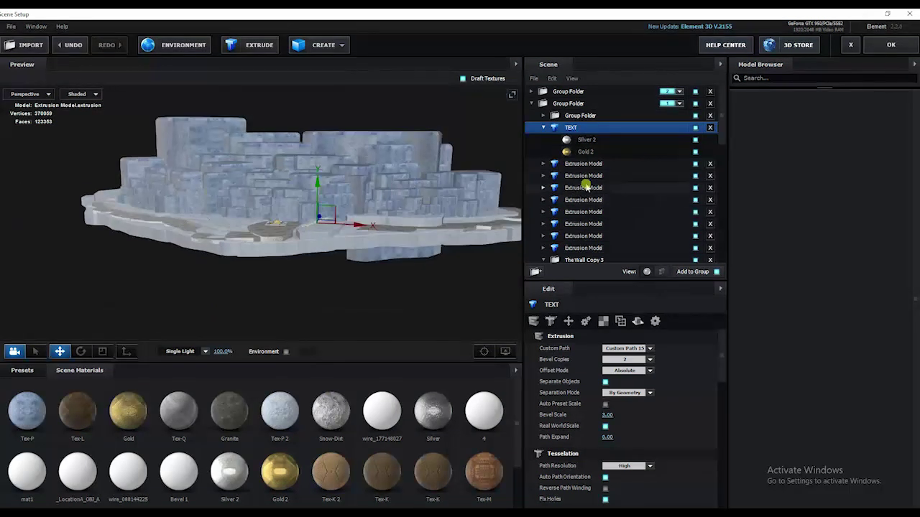
Step: Hide the The Wall Copy 2, The Wall Copy and The Wall groups in the scene
left_click(586, 187)
scroll(596, 173, "down", 5)
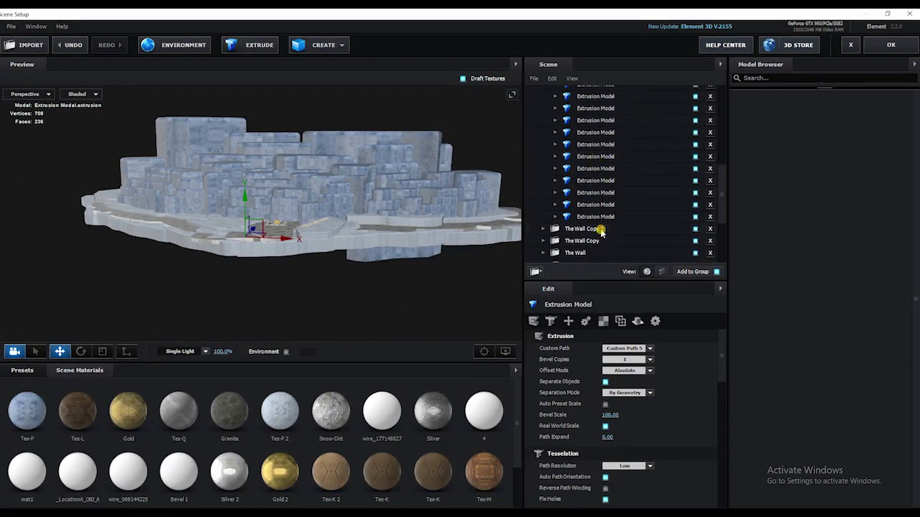
left_click(600, 229)
scroll(662, 215, "down", 4)
left_click(695, 129)
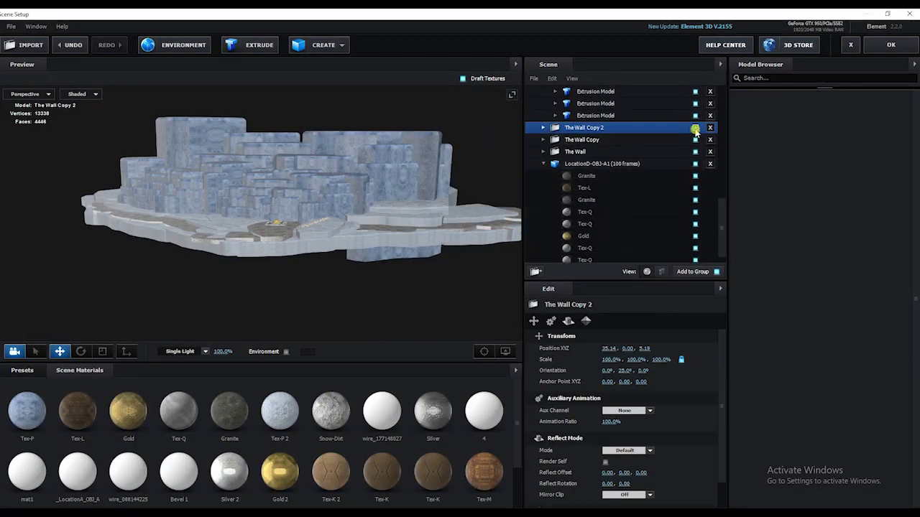
left_click(695, 140)
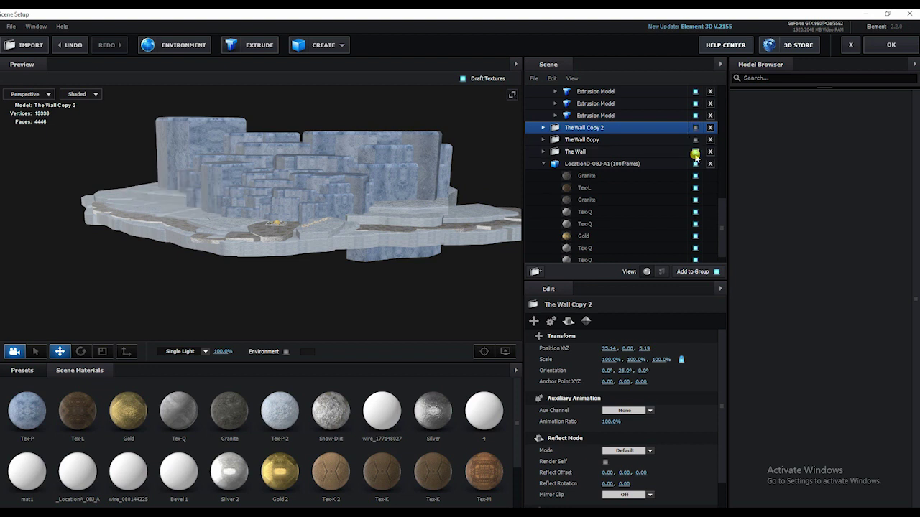
left_click(695, 152)
Step: Apply a brown wood scene material to the The Wall Copy 2 group and make the group visible again
left_click_drag(365, 160, 345, 174)
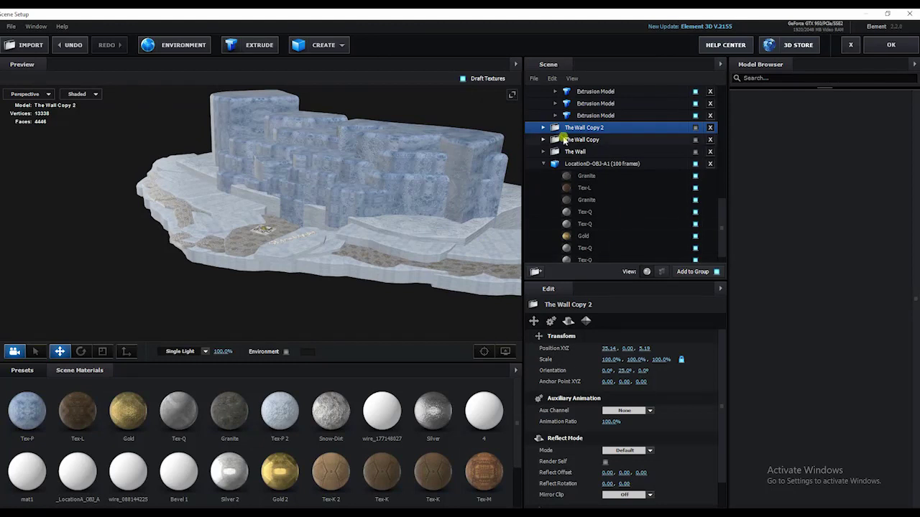
left_click(543, 128)
left_click(557, 141)
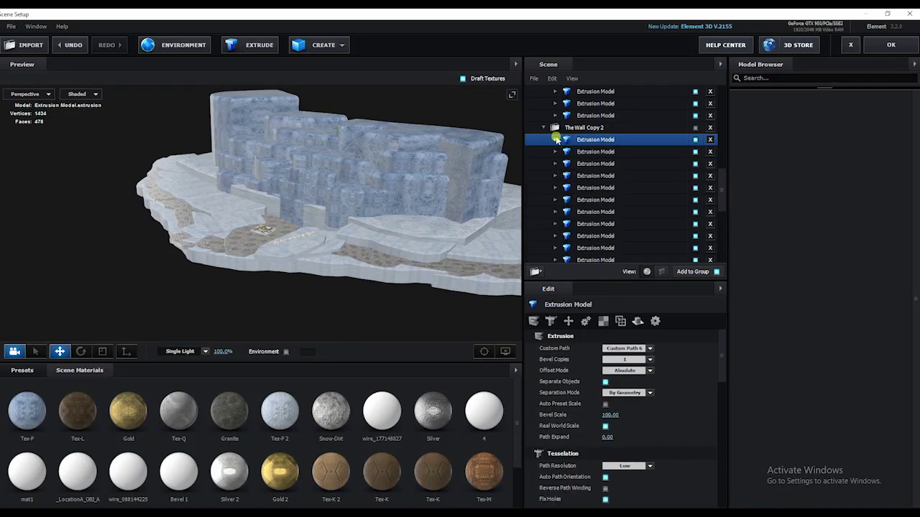
left_click(486, 350)
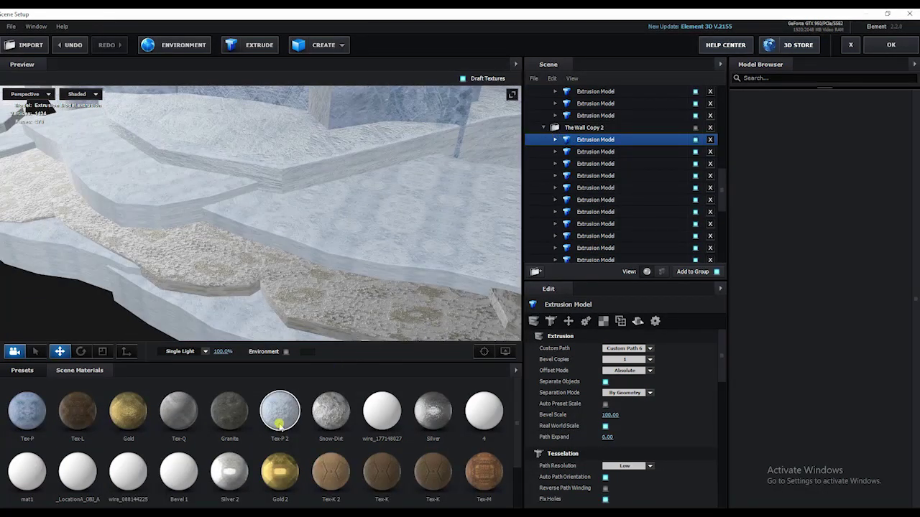
scroll(280, 413, "down", 1)
left_click_drag(329, 420, 585, 140)
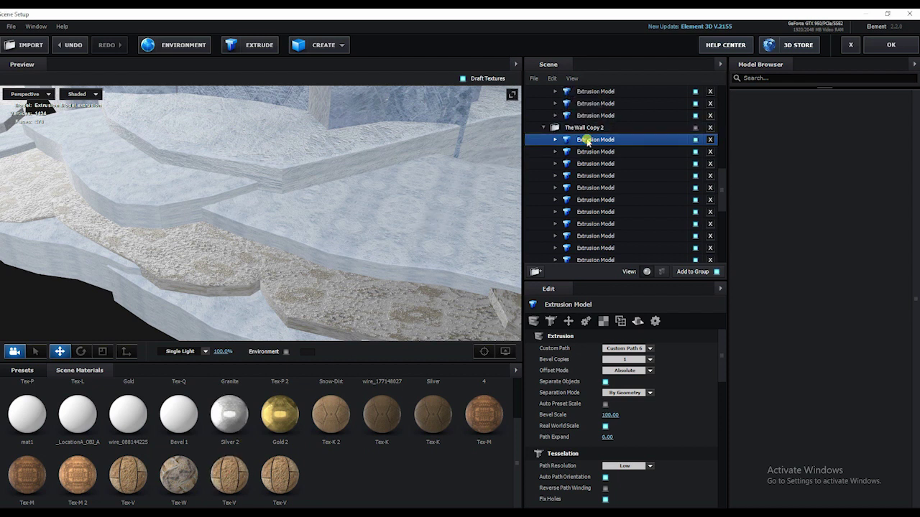
left_click_drag(311, 219, 350, 184)
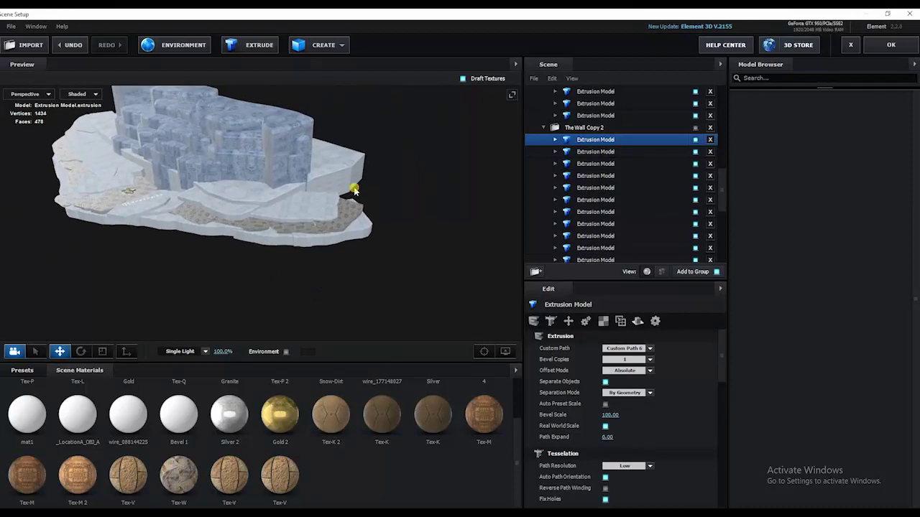
left_click(602, 128)
left_click_drag(296, 409, 695, 132)
scroll(381, 148, "up", 5)
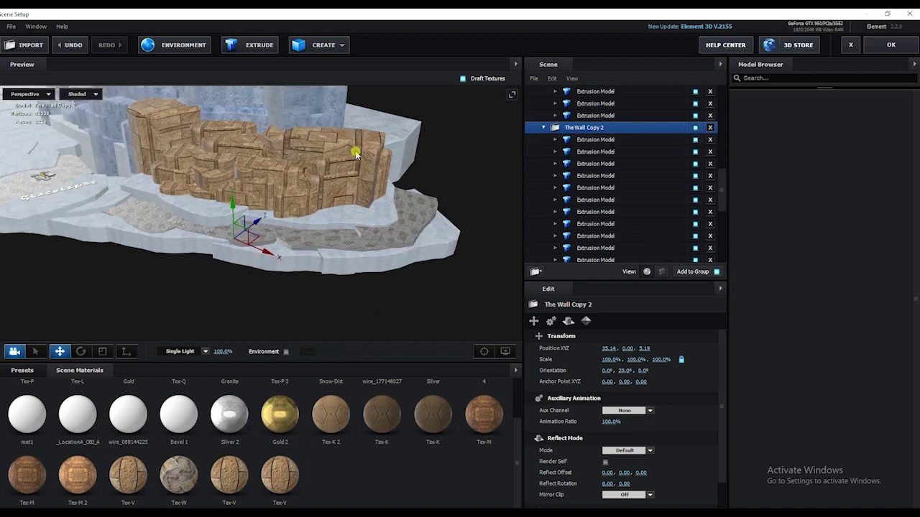
left_click_drag(370, 137, 328, 242)
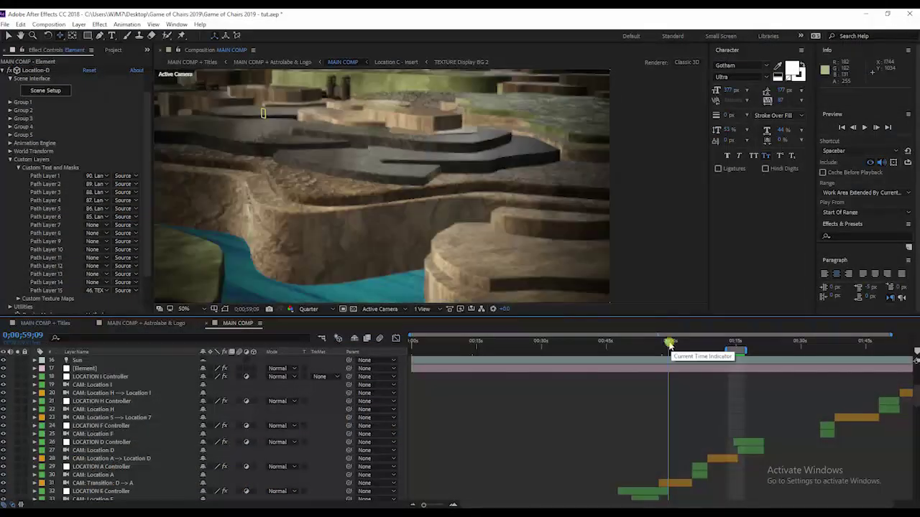
Step: Go to 0;00;54;18 in MAIN COMP and set the composition preview resolution to Full
left_click_drag(669, 345, 648, 343)
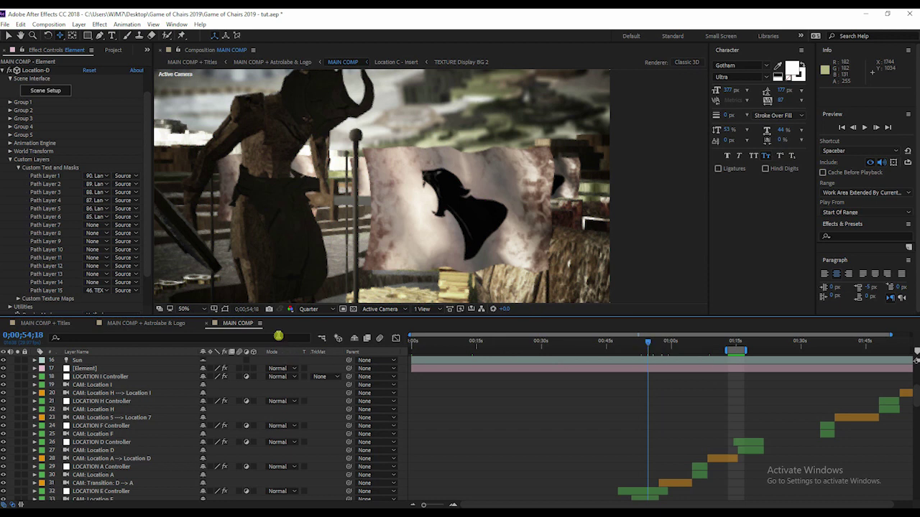
left_click(308, 309)
left_click(321, 334)
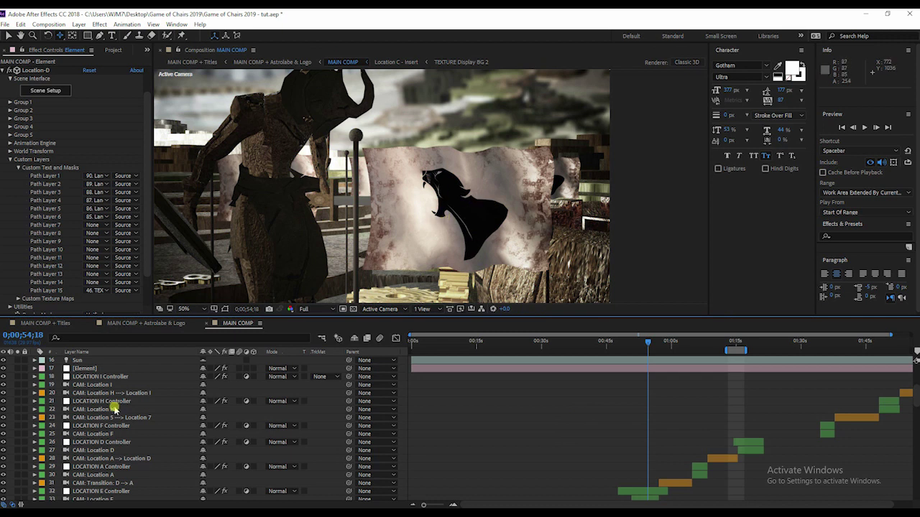
scroll(115, 413, "down", 15)
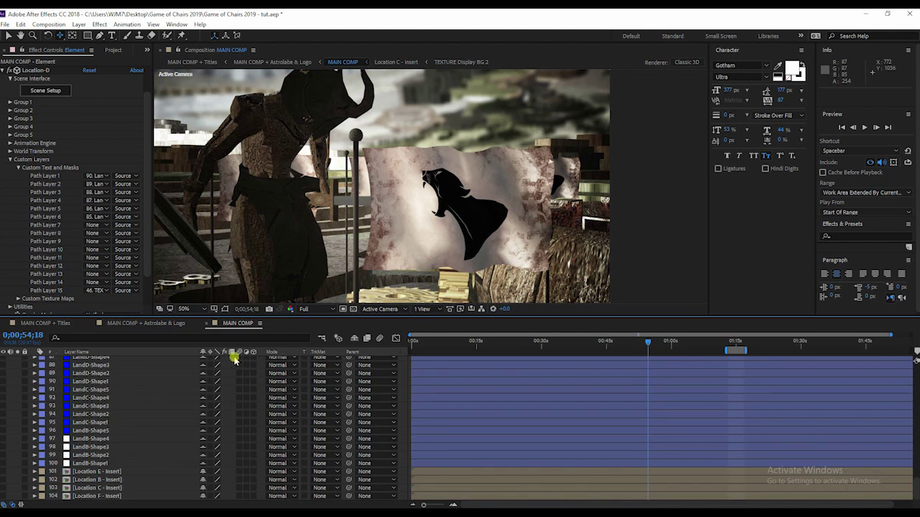
Step: Hide the shy layers in MAIN COMP and select the Location E - Insert layer
left_click(355, 339)
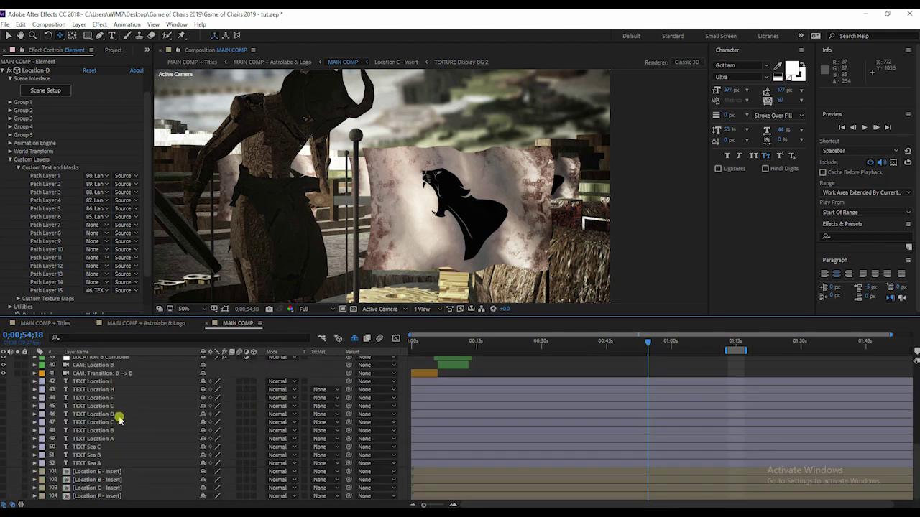
left_click(108, 473)
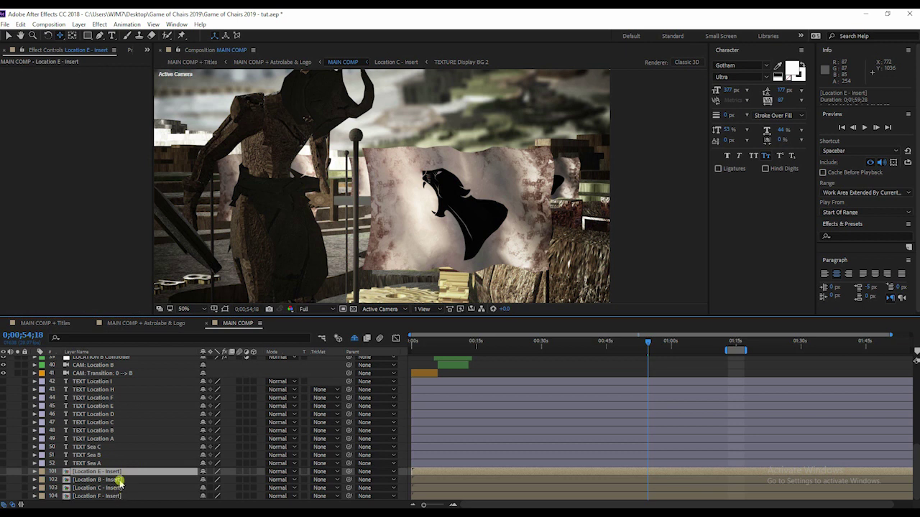
scroll(657, 403, "up", 4)
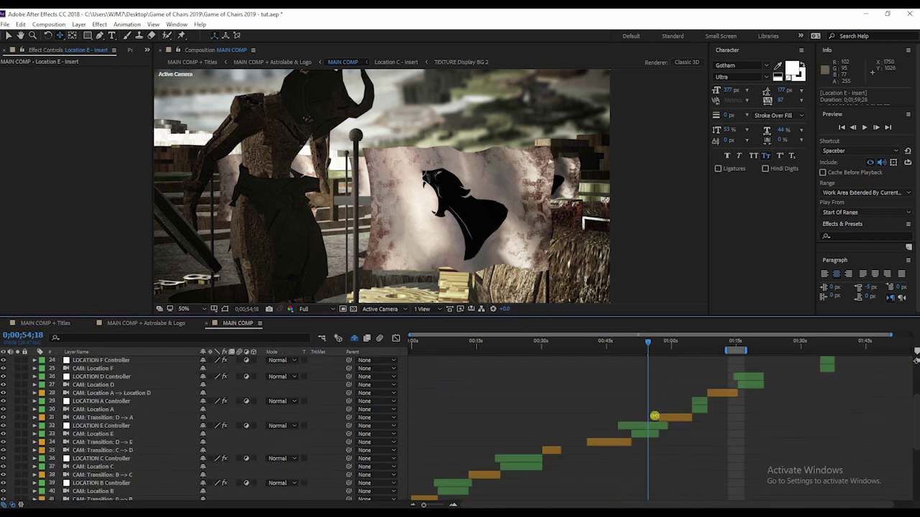
left_click(645, 427)
scroll(107, 460, "down", 4)
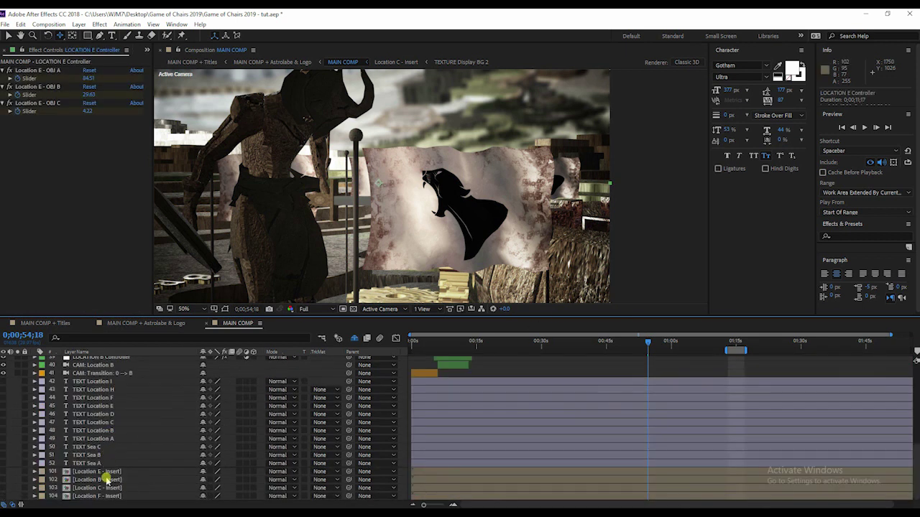
left_click(114, 472)
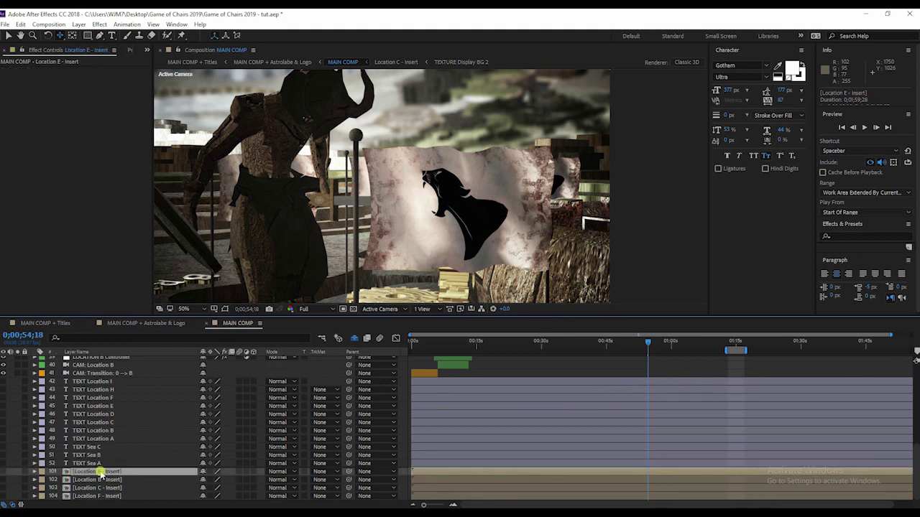
Step: Expand the Location-E effect's Custom Texture Maps on the Element layer to check which layer feeds the banner
scroll(101, 474, "up", 8)
left_click(87, 368)
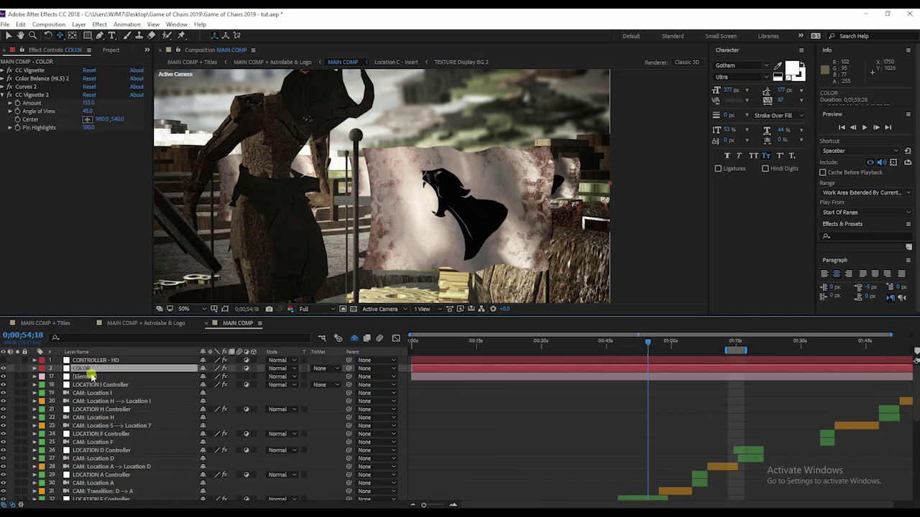
left_click(93, 377)
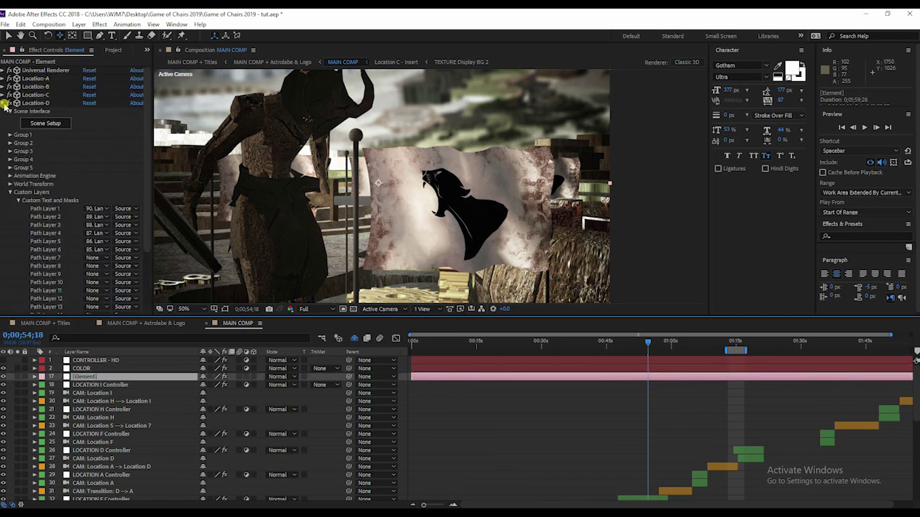
scroll(12, 119, "down", 1)
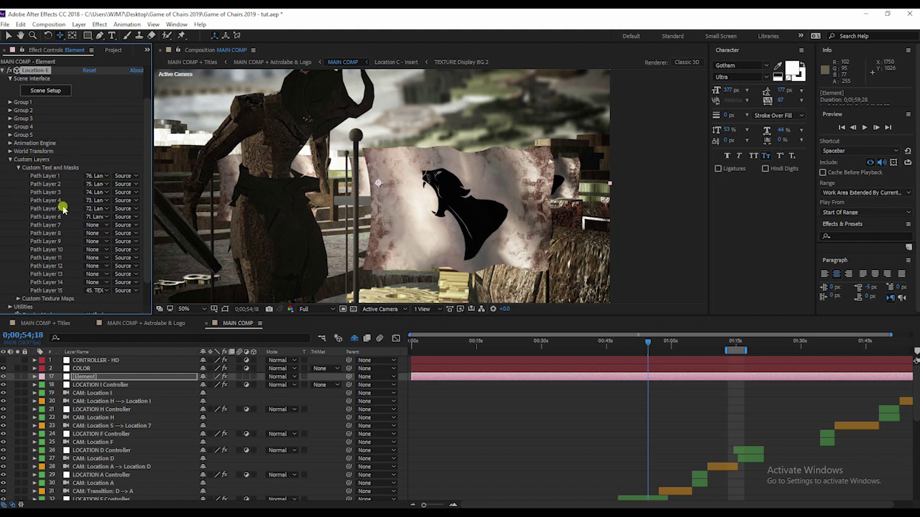
left_click(17, 300)
scroll(59, 237, "down", 3)
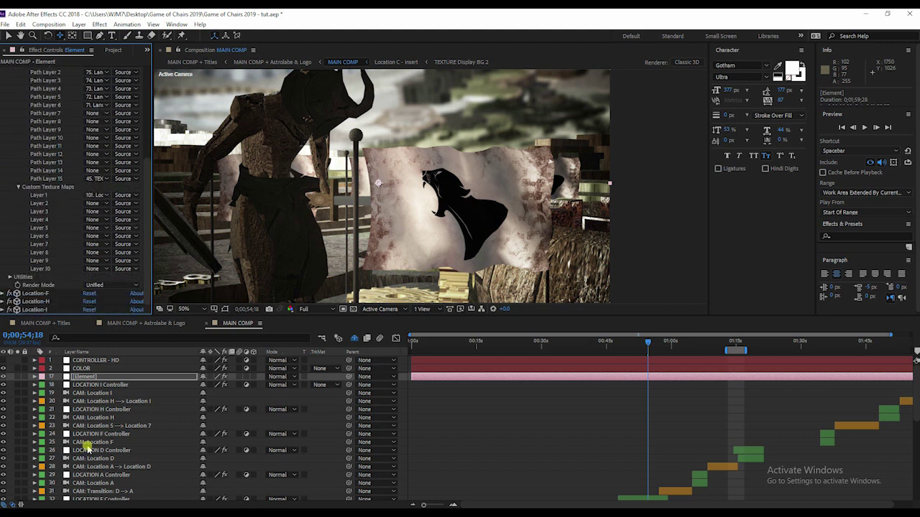
Step: Open the Location E - Insert composition, hide the House G emblem, try House F, and show House E instead
scroll(90, 447, "down", 10)
left_click(112, 479)
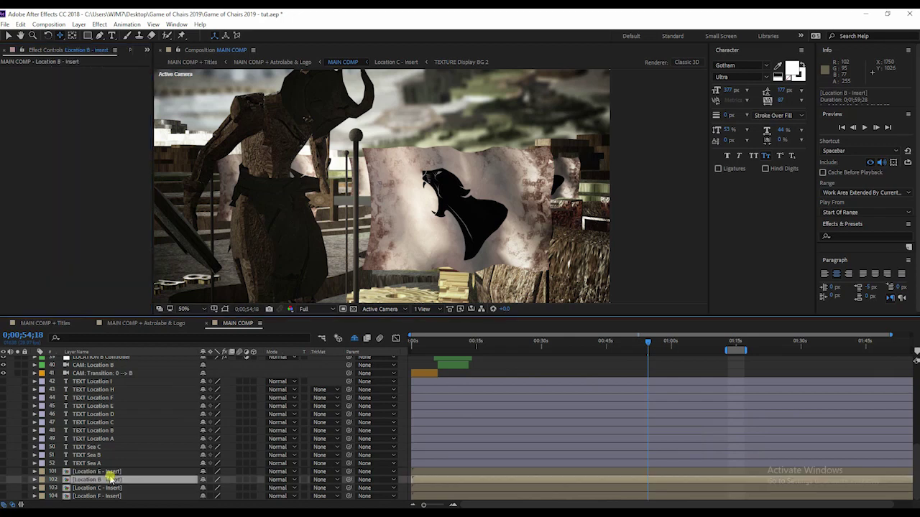
double_click(112, 472)
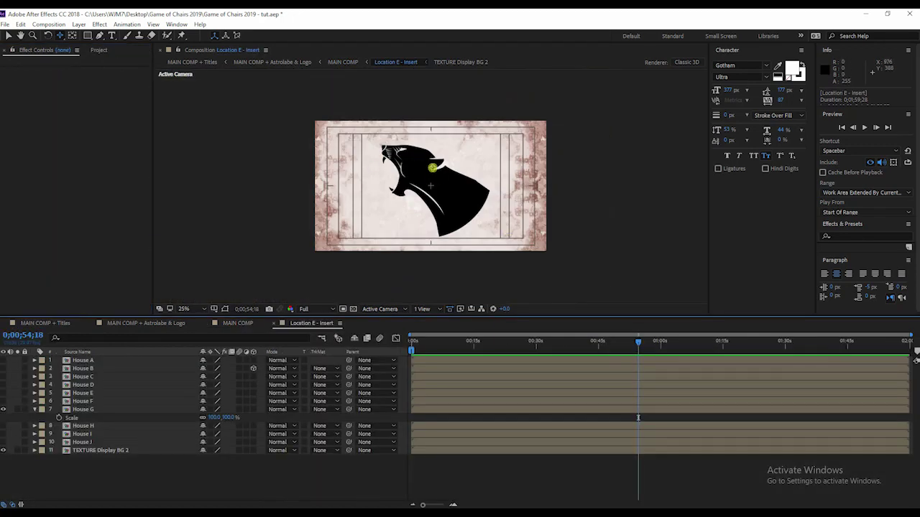
left_click(76, 410)
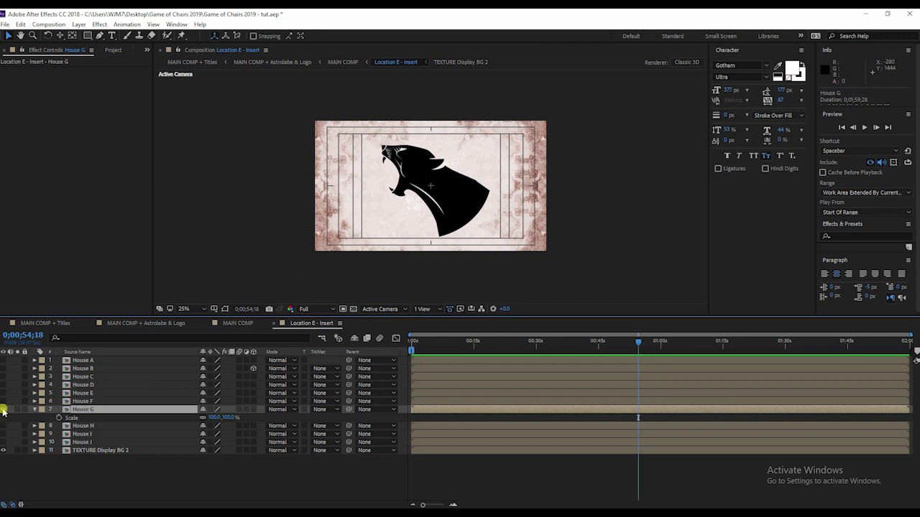
left_click(4, 410)
left_click(4, 401)
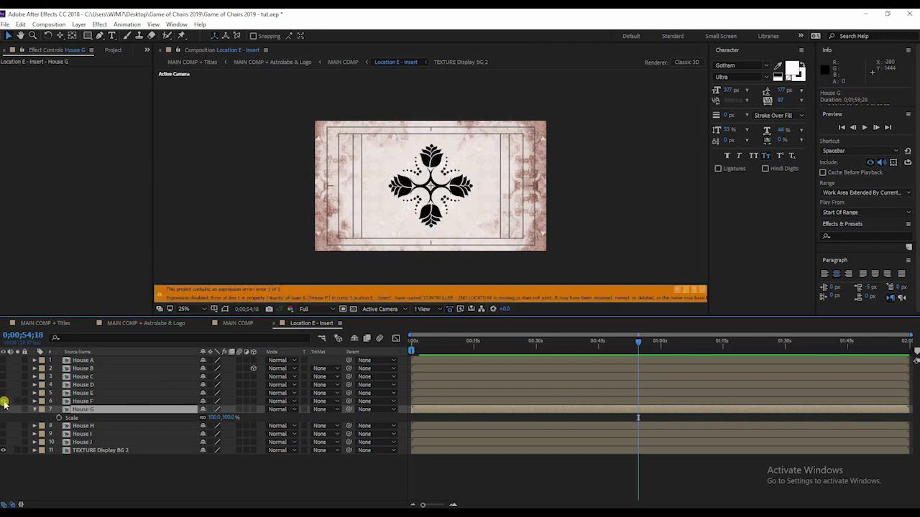
left_click(4, 401)
left_click(4, 394)
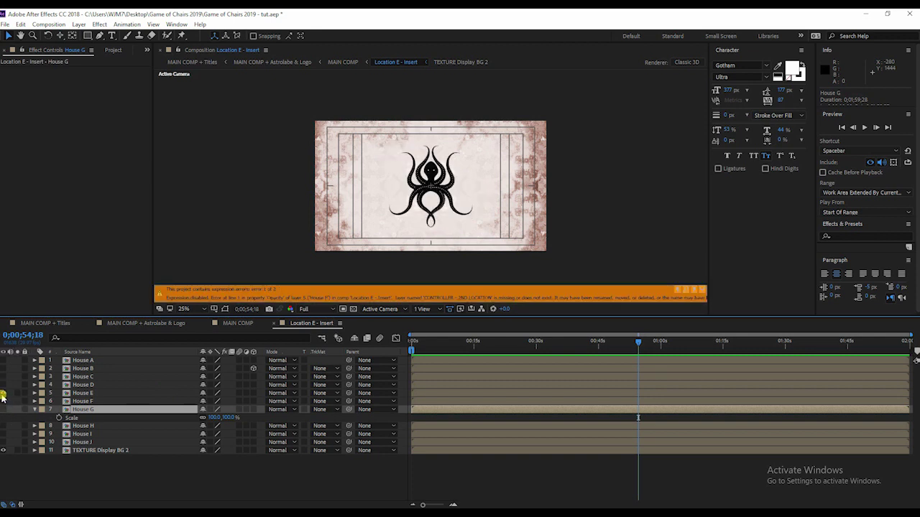
Step: Return to MAIN COMP and move the work area so it starts at about 0;00;54;18
key("Tab")
left_click(318, 213)
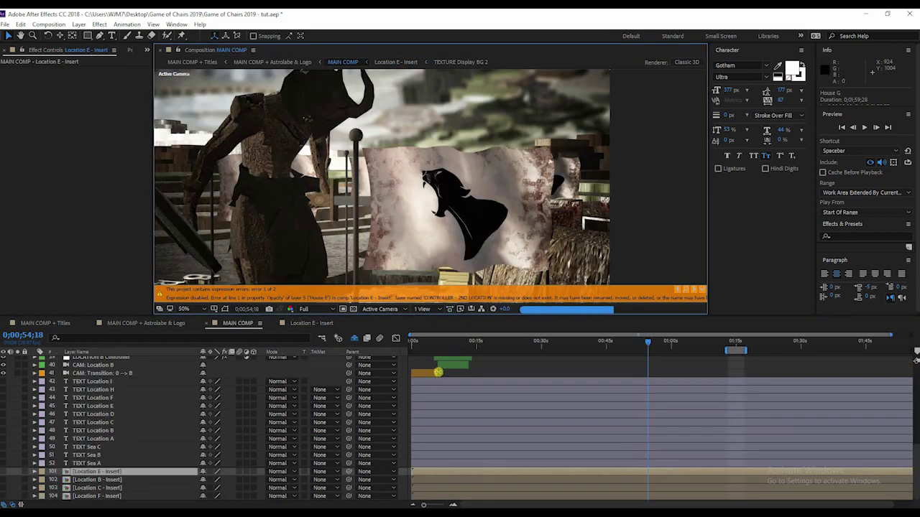
left_click(628, 360)
left_click_drag(648, 352, 655, 350)
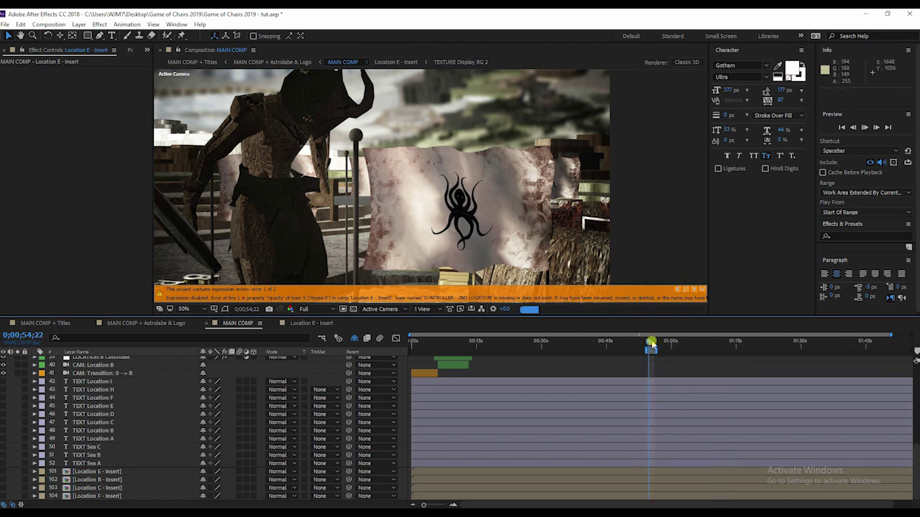
scroll(654, 355, "up", 5, "alt")
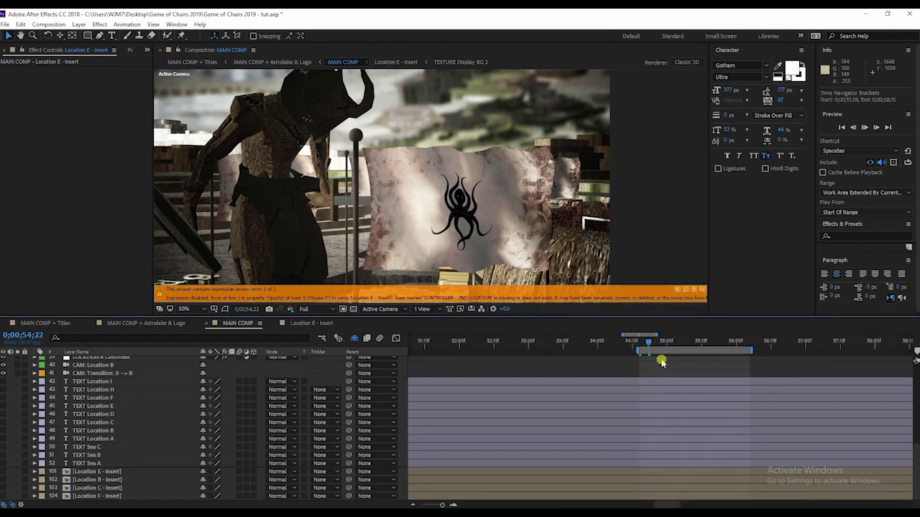
Step: Preview the waving banner with its new emblem from 0;00;54;18
key("space")
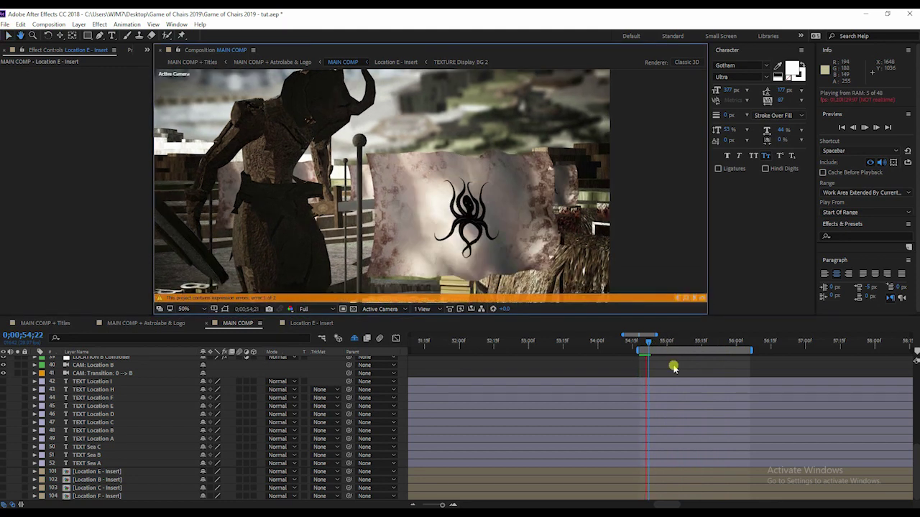
key("space")
left_click_drag(646, 341, 639, 342)
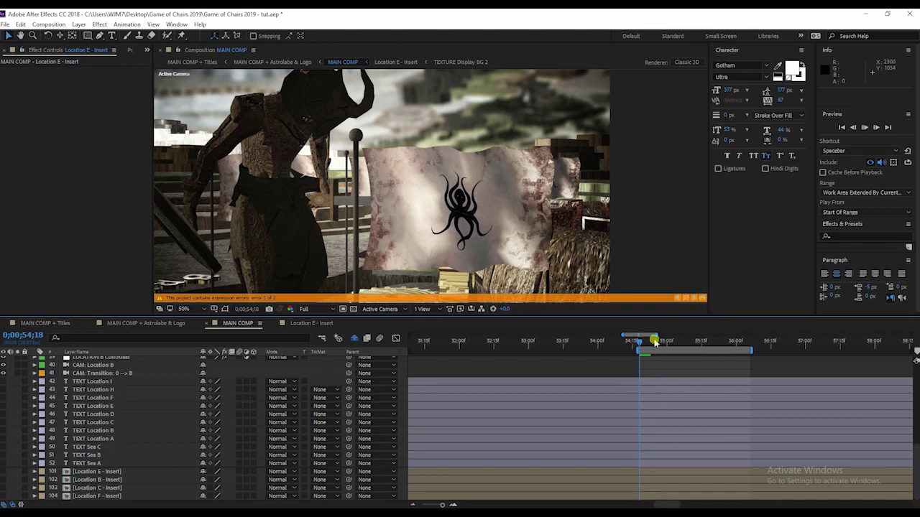
key("space")
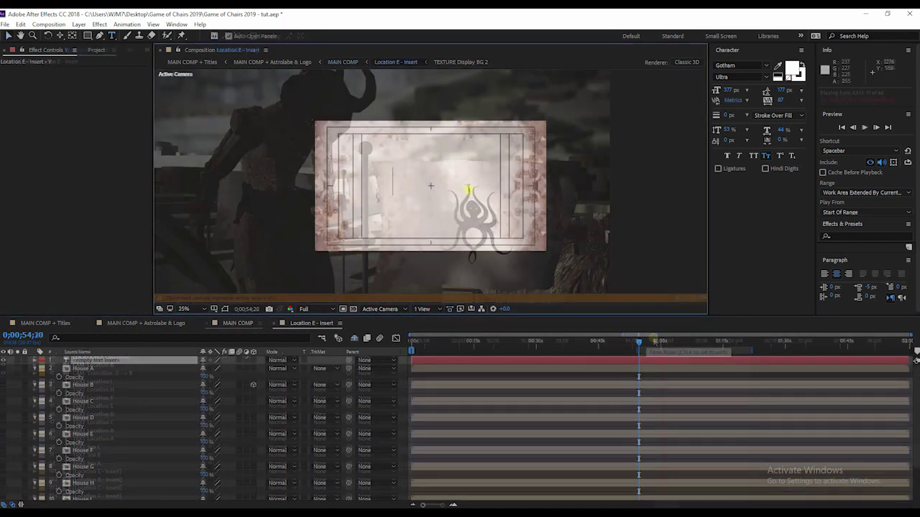
Step: Enter YOUR TEXT HERE on two lines as a new text layer in the Location E - Insert composition
type("TEXT")
key("Return")
type("HERE")
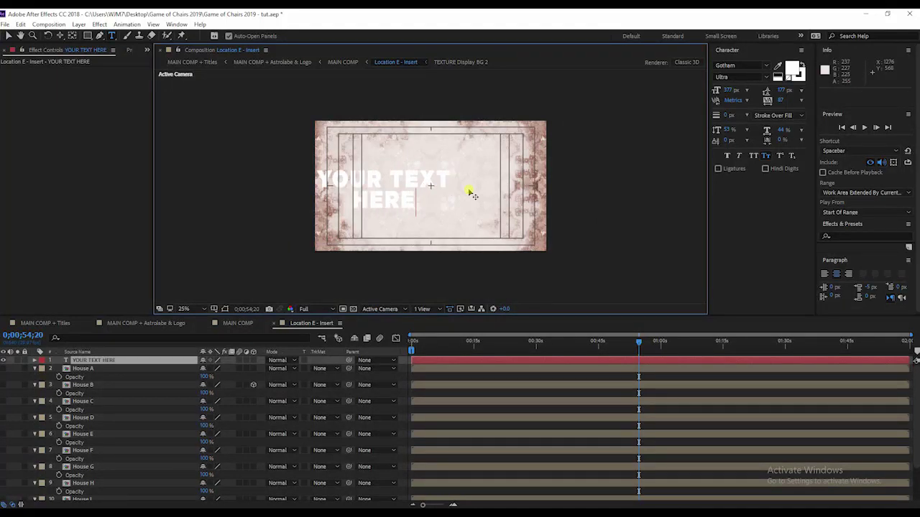
Step: Change the fill colour of all the YOUR TEXT HERE lettering to black
key("ctrl+a")
left_click(793, 69)
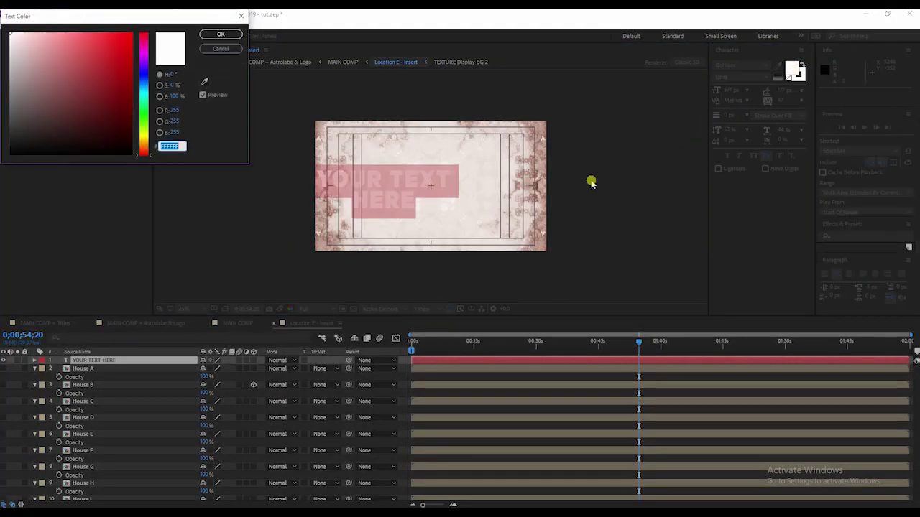
type("180101")
left_click(221, 35)
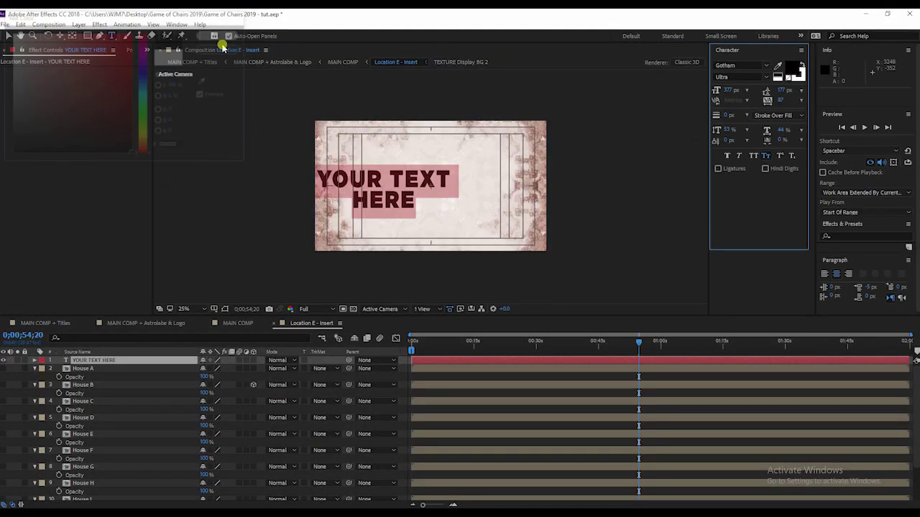
left_click(437, 361)
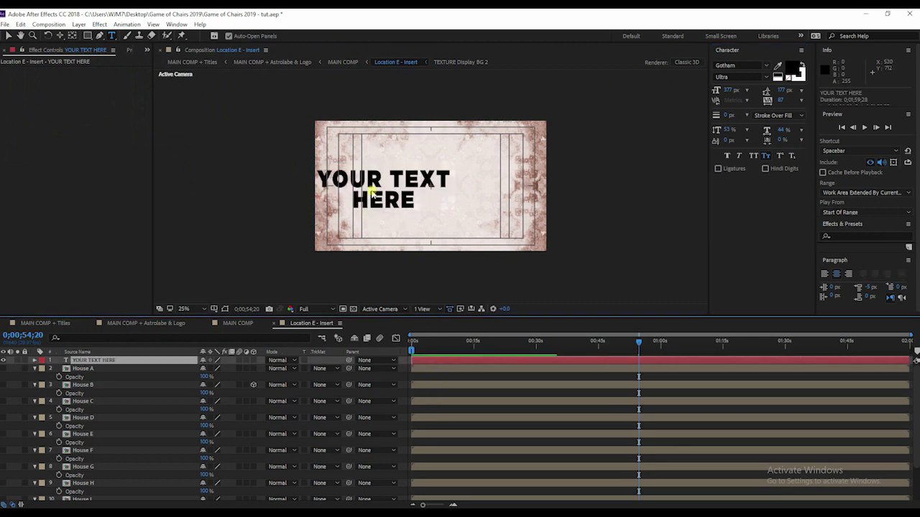
Step: Centre the YOUR TEXT HERE layer on the banner texture and scale it to 66%
key("v")
left_click_drag(368, 180, 415, 181)
key("s")
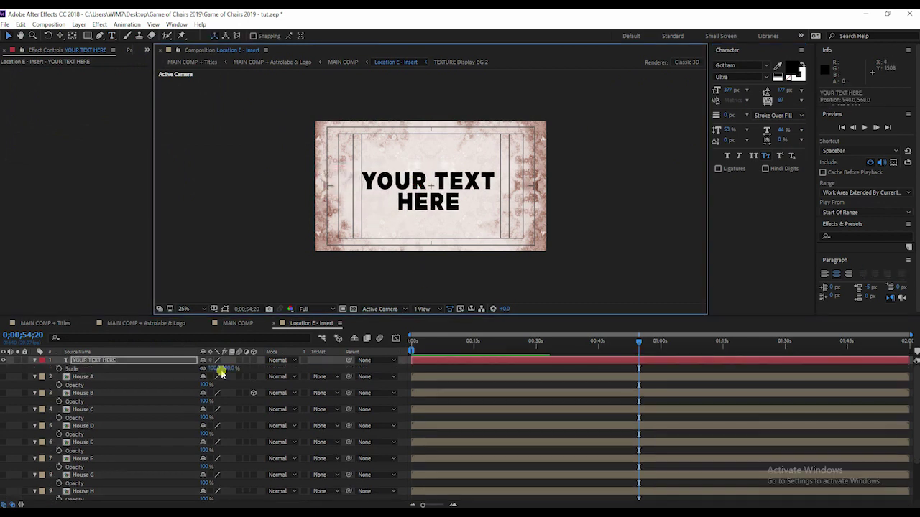
left_click_drag(220, 371, 217, 370)
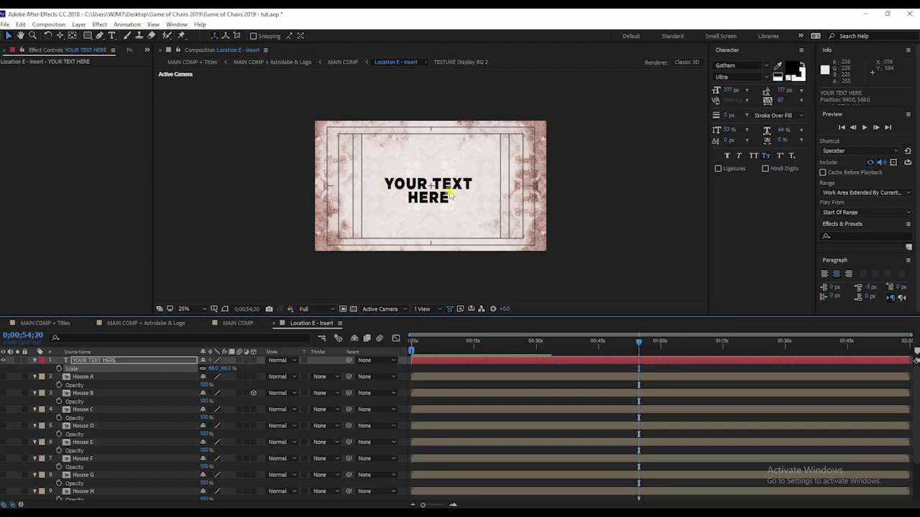
Step: Return to MAIN COMP, set the preview resolution to Quarter and play back the banner with its text
key("Tab")
left_click(412, 298)
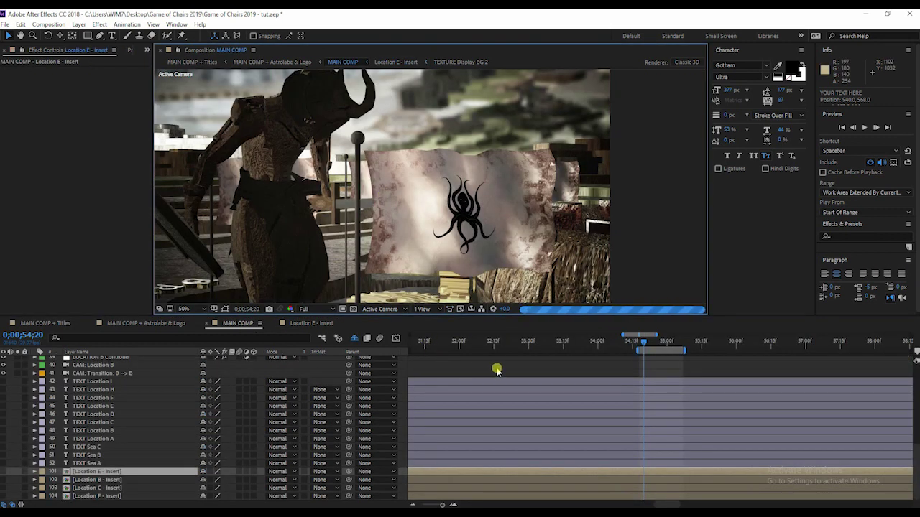
left_click(536, 363)
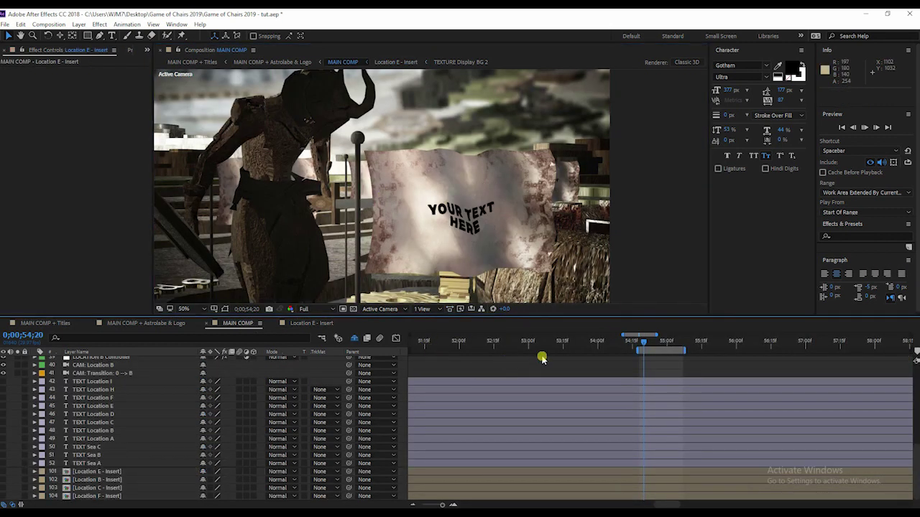
key("space")
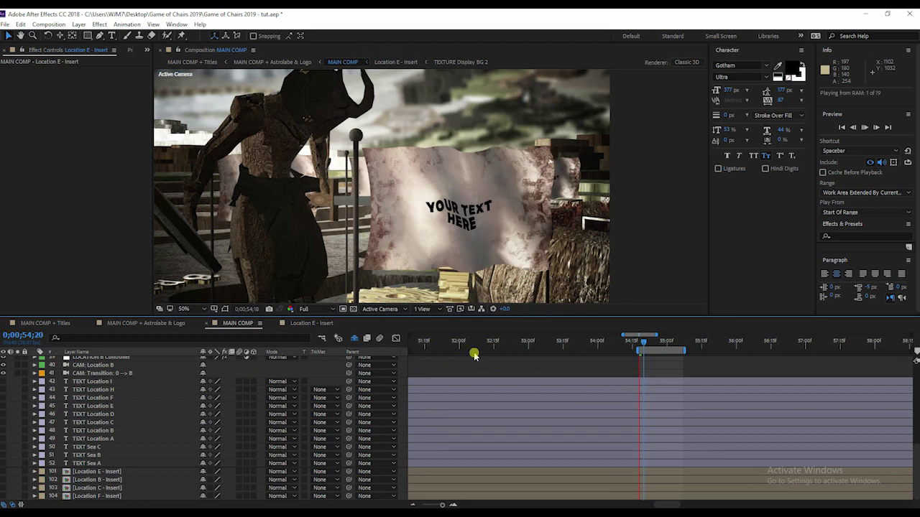
left_click(305, 309)
left_click(321, 366)
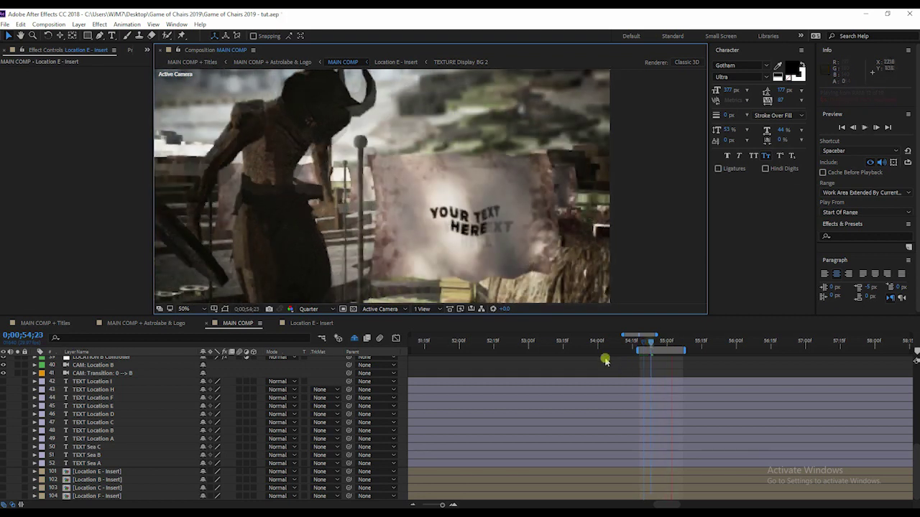
key("space")
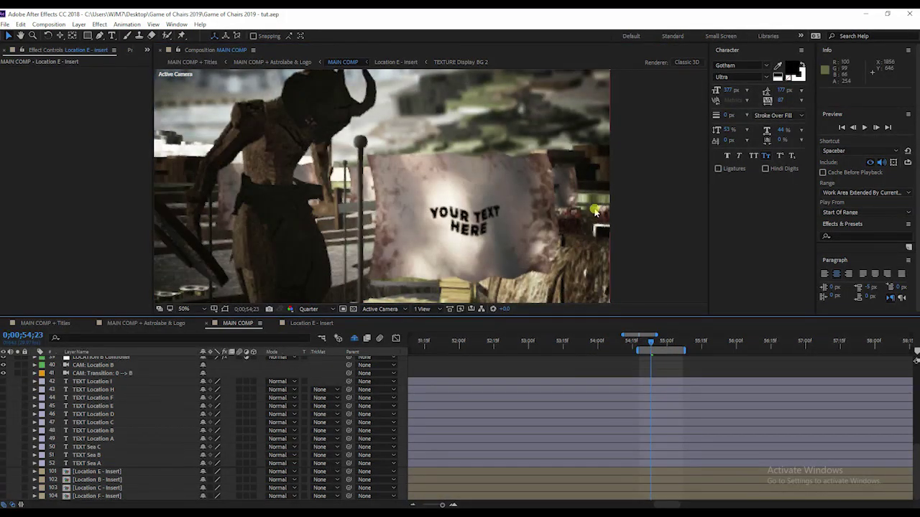
Step: Open MAIN COMP + Astrolabe & Logo, collapse all layer properties and select the upper MAIN COMP layer
key("Tab")
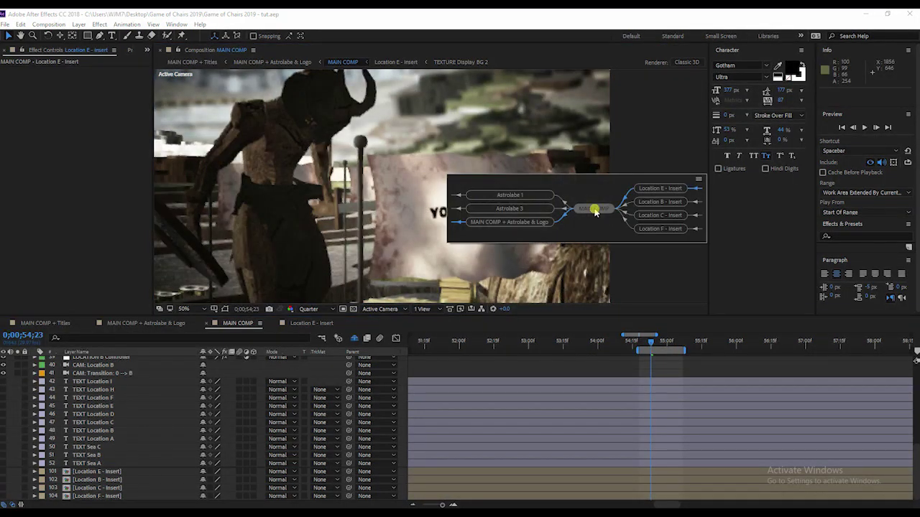
left_click(518, 227)
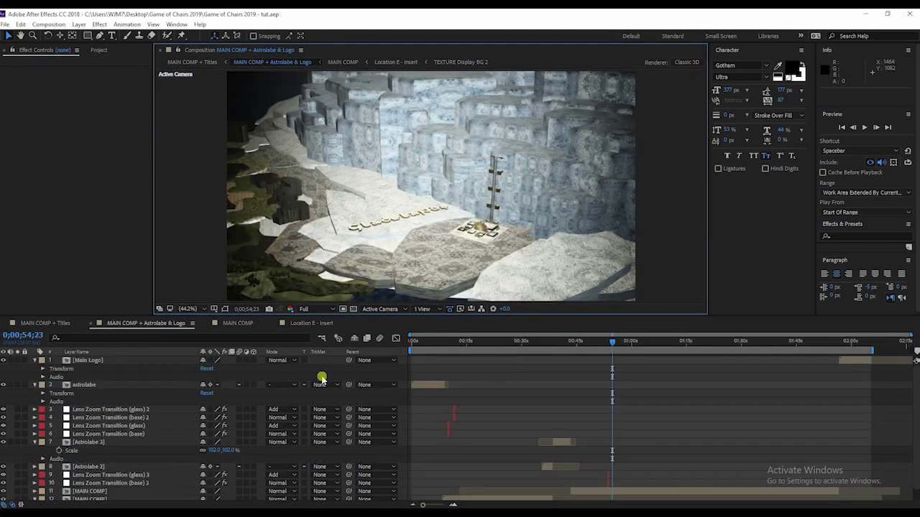
key("ctrl+a")
left_click(34, 360)
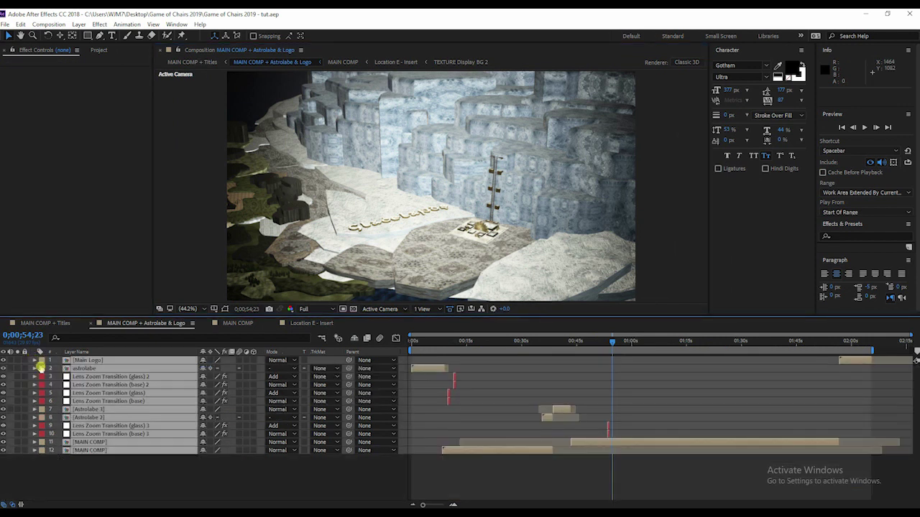
left_click(194, 503)
left_click(608, 446)
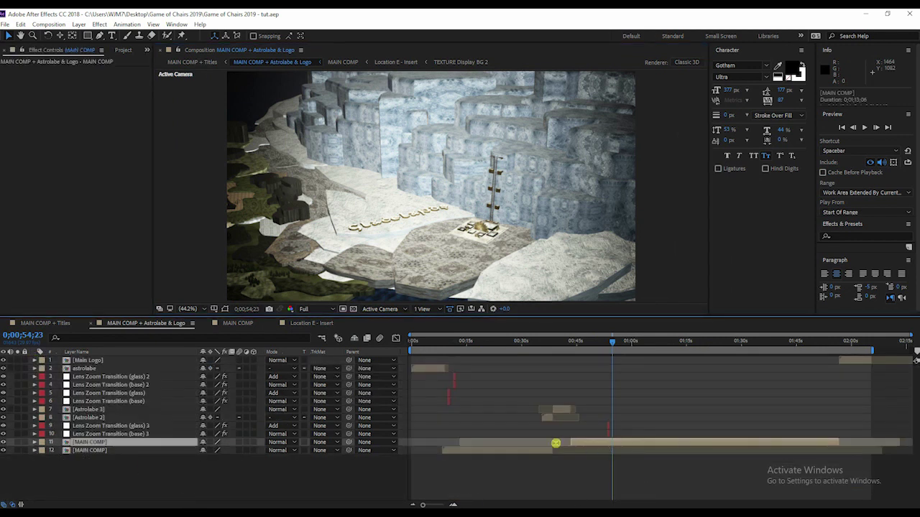
Step: Review the lower MAIN COMP, astrolabe, Astrolabe 3 and Main Logo sections by stepping through their times on the timeline
left_click(546, 450)
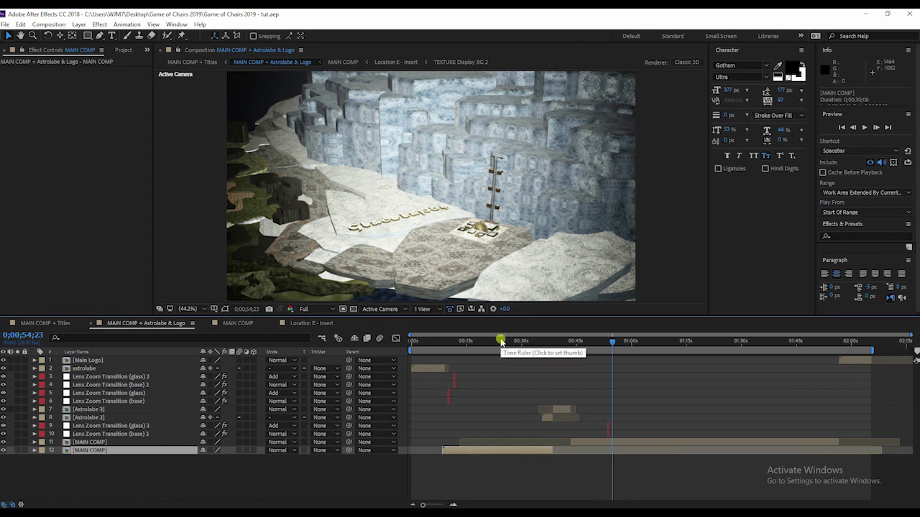
left_click(424, 342)
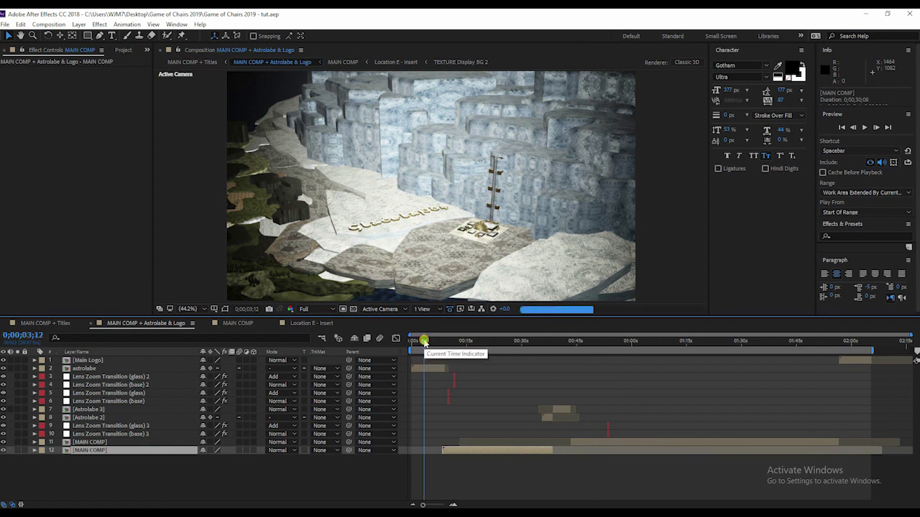
left_click(426, 371)
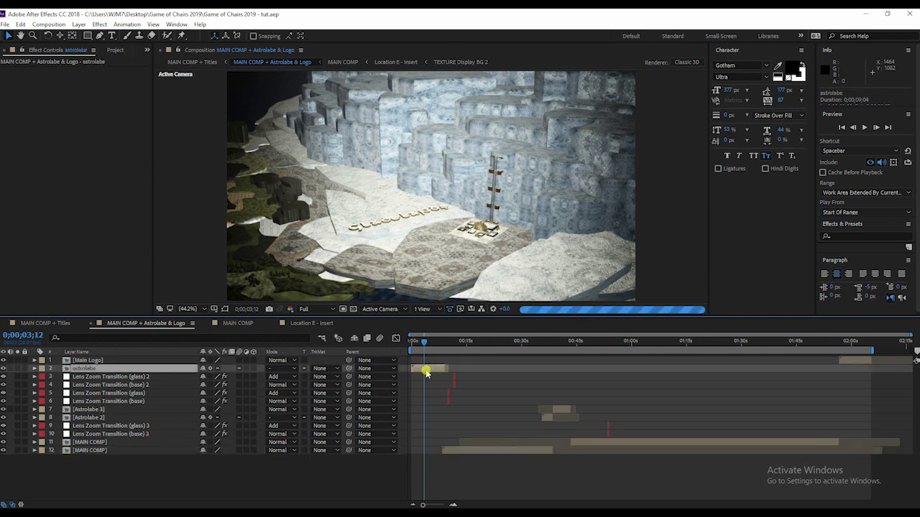
left_click(554, 342)
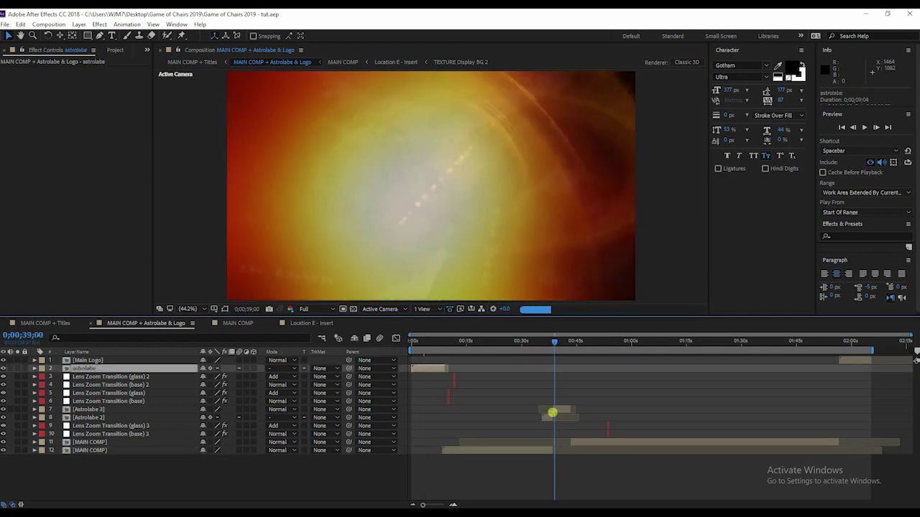
left_click(559, 411)
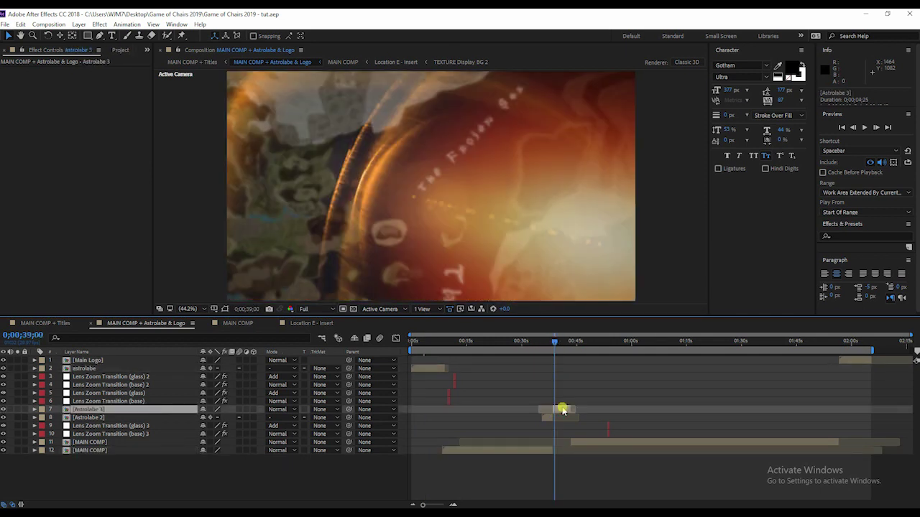
left_click(848, 342)
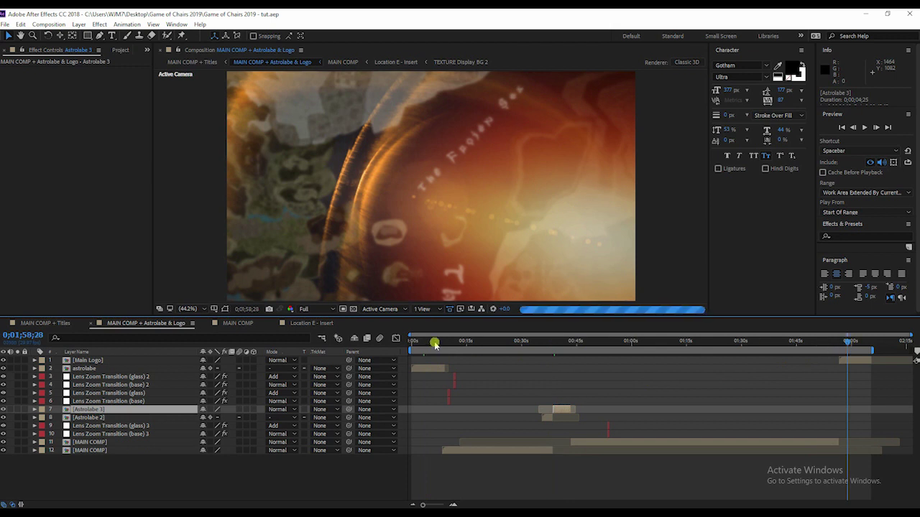
Step: Return to 0;00;02;23 and open the source composition of the astrolabe layer
left_click_drag(434, 344, 422, 343)
left_click(421, 371)
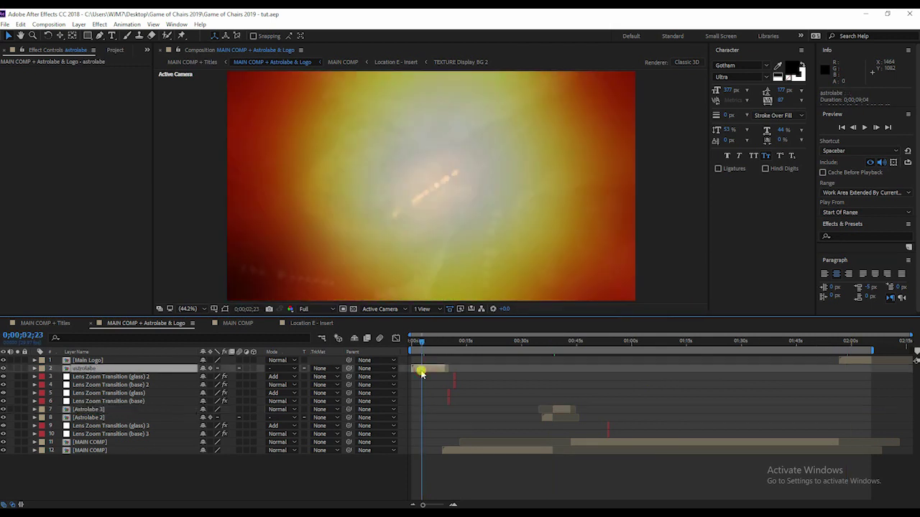
double_click(422, 371)
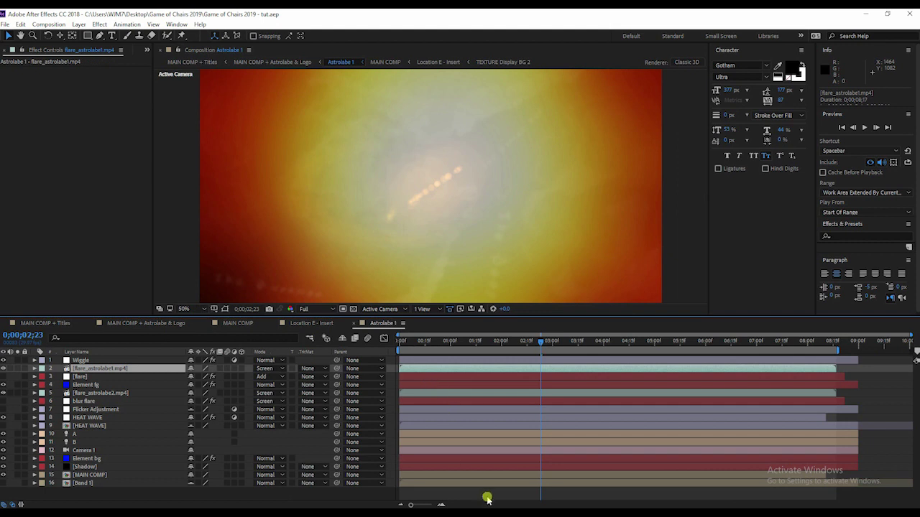
left_click(488, 494)
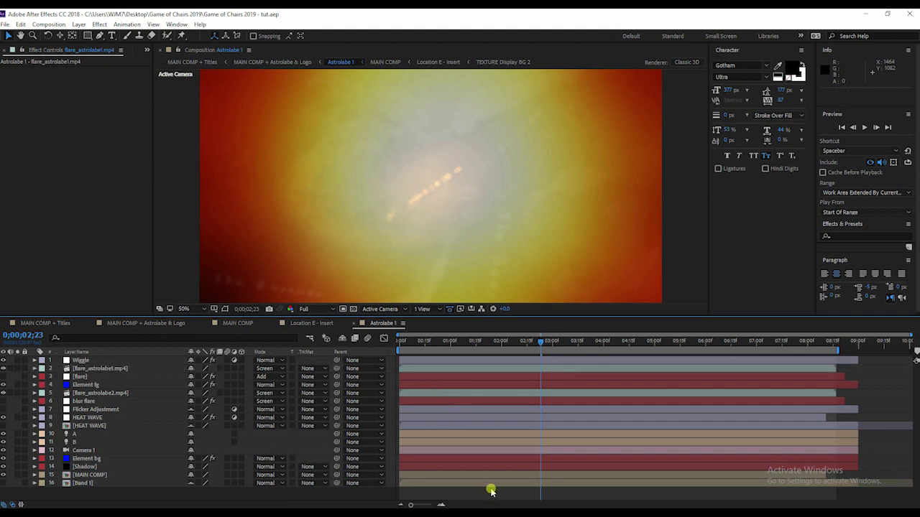
Step: Open the Element fg layer's scene setup and relink its missing scene files from the Game of Chairs 2019 folder on the Desktop
left_click(116, 386)
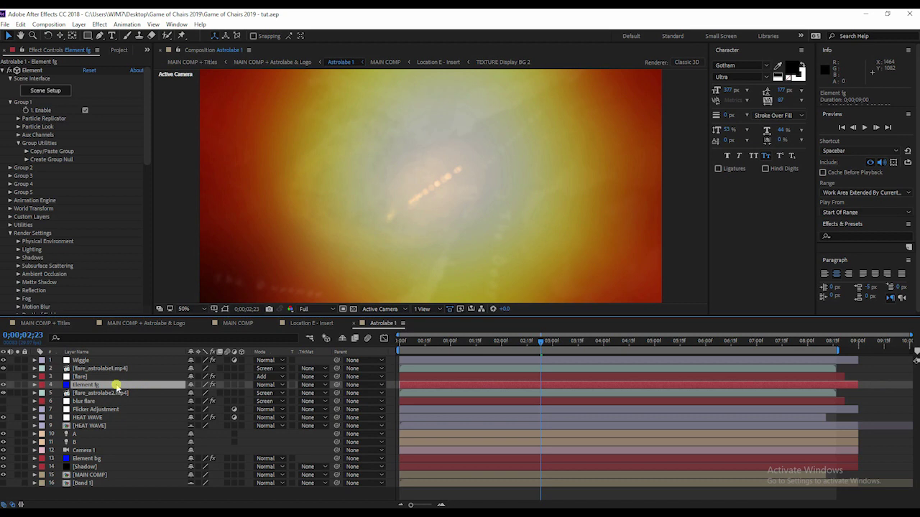
left_click(44, 91)
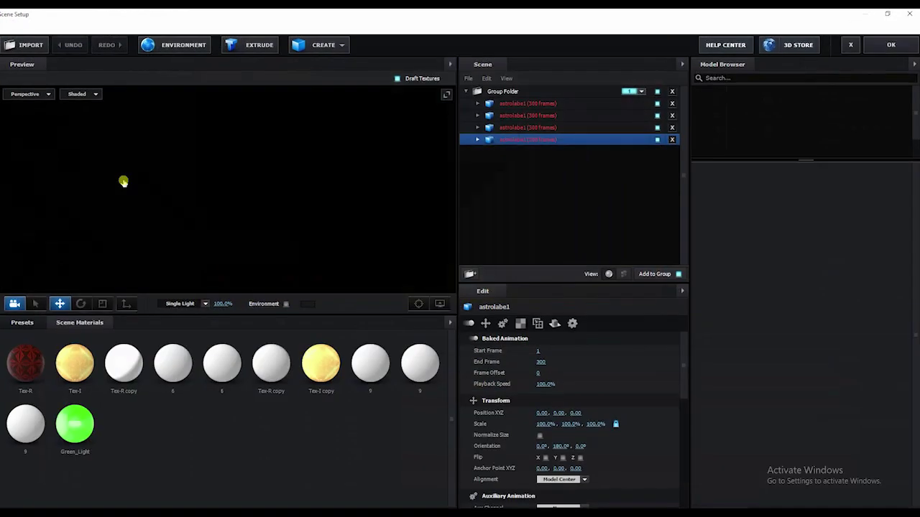
left_click(11, 26)
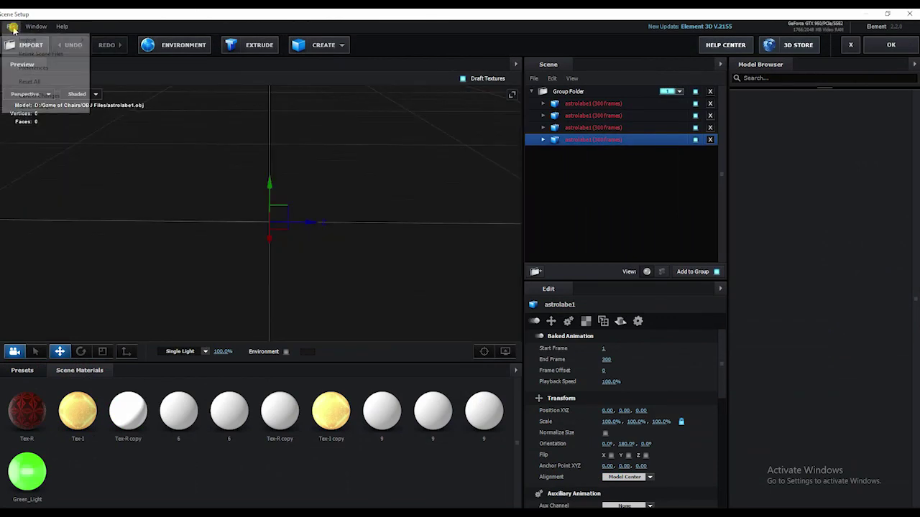
left_click(52, 56)
left_click(396, 253)
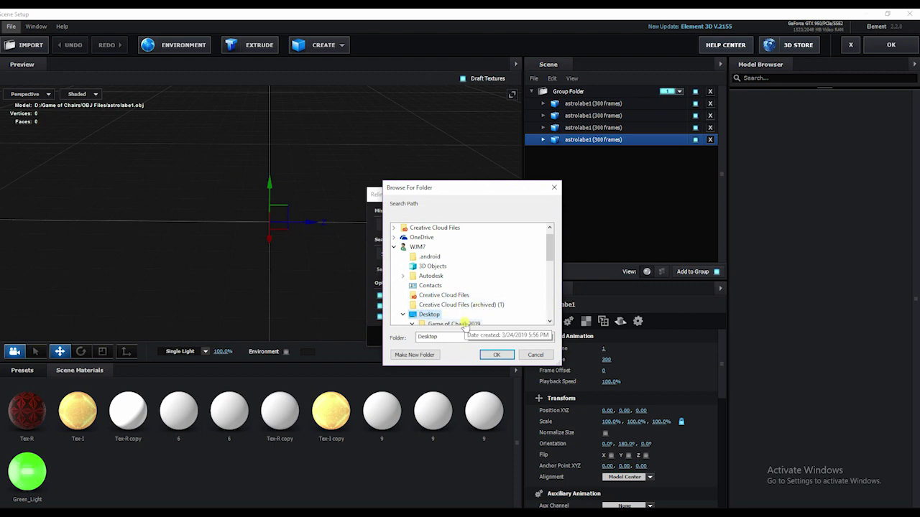
left_click(465, 324)
left_click(496, 354)
left_click(527, 336)
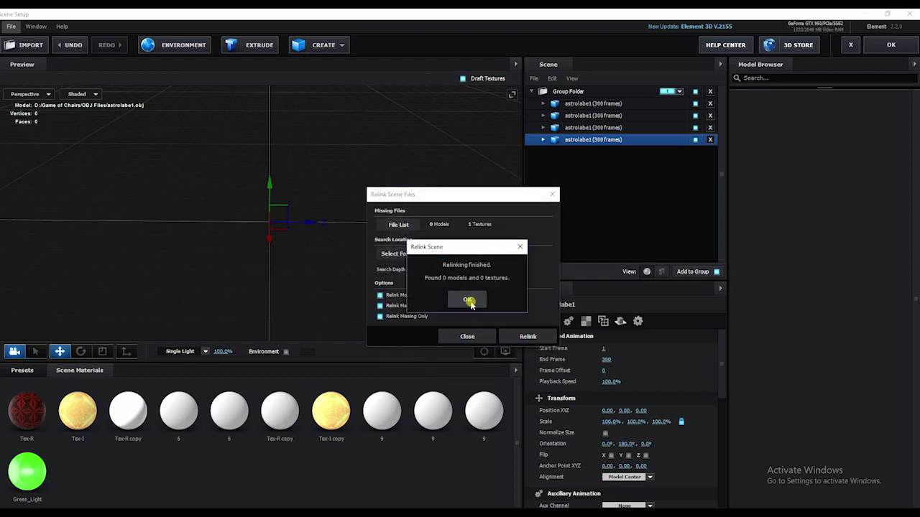
left_click(467, 301)
left_click(467, 335)
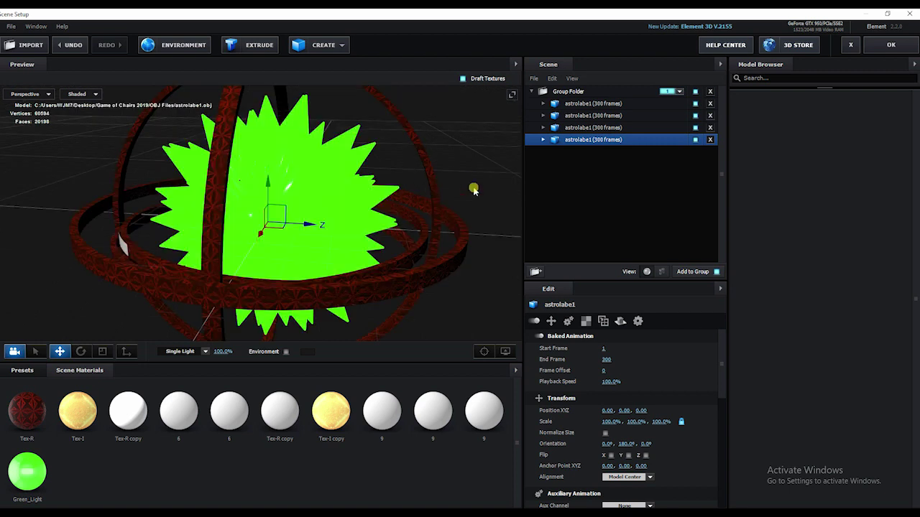
Step: Examine the astrolabe's blank white band and the diffuse texture of its material 9, and accept the scene setup
left_click_drag(474, 189, 513, 171)
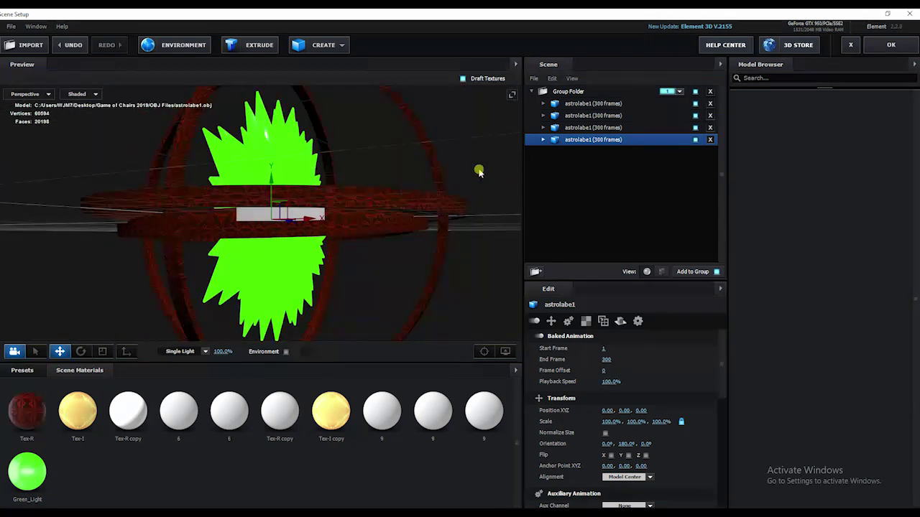
scroll(353, 211, "up", 10)
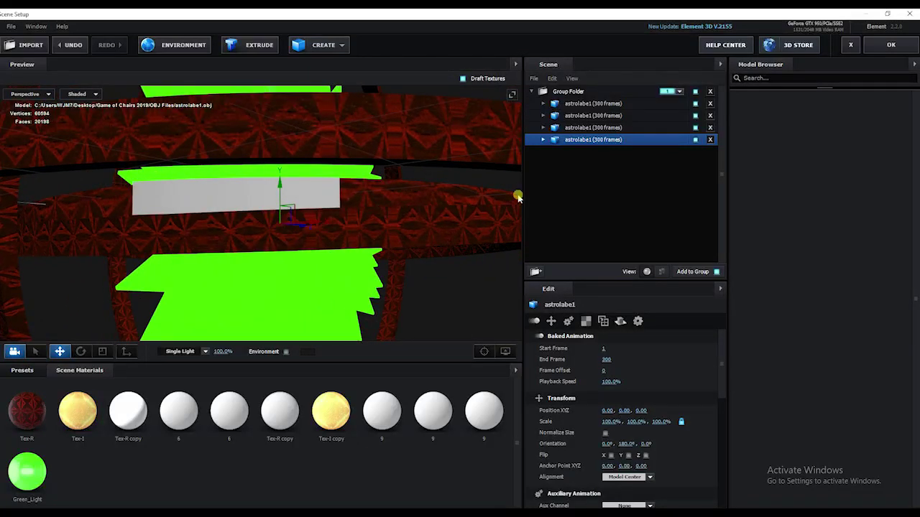
left_click(695, 103)
left_click(695, 103)
left_click(590, 106)
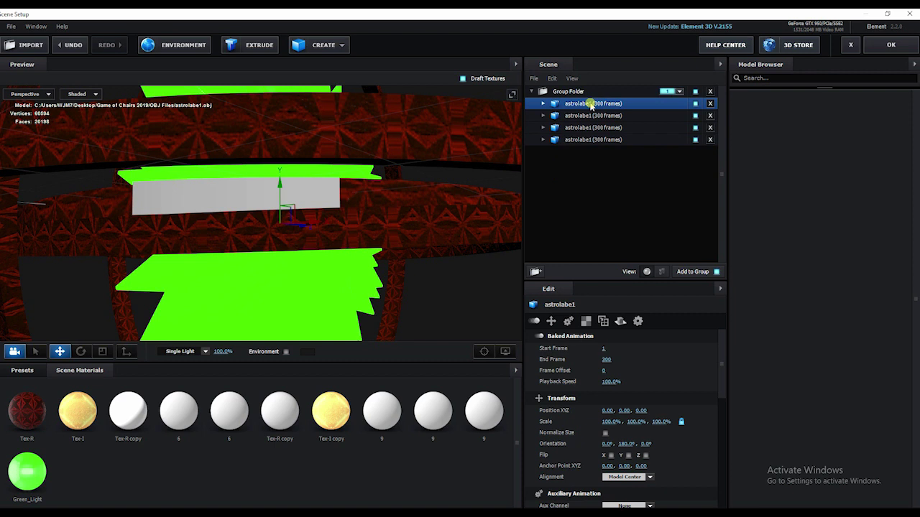
left_click(544, 103)
left_click(602, 225)
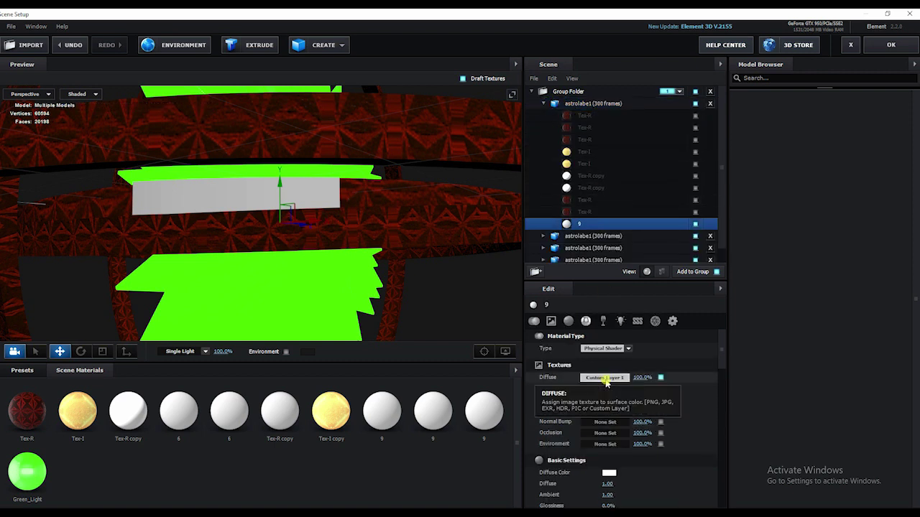
left_click(891, 45)
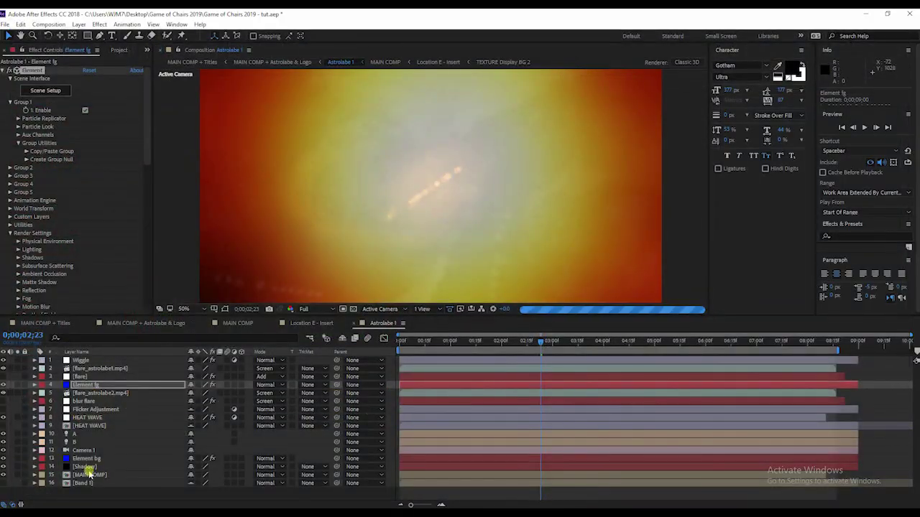
Step: Open the Band 1 composition and examine the whole banner with its lion emblem and lettering
double_click(86, 485)
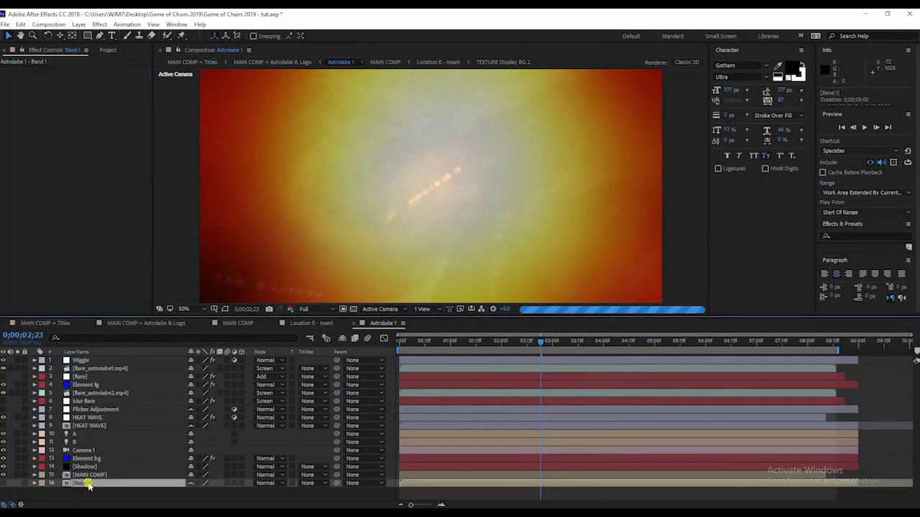
scroll(386, 190, "up", 1)
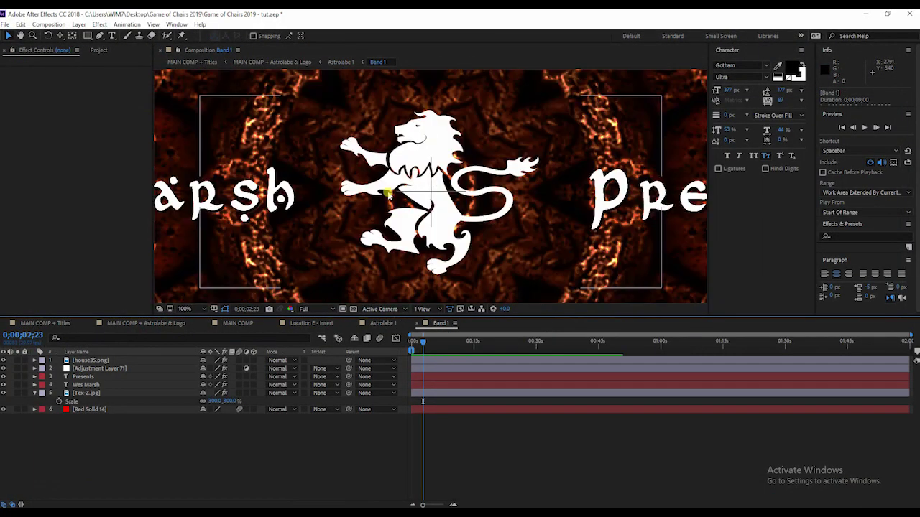
scroll(388, 180, "down", 3)
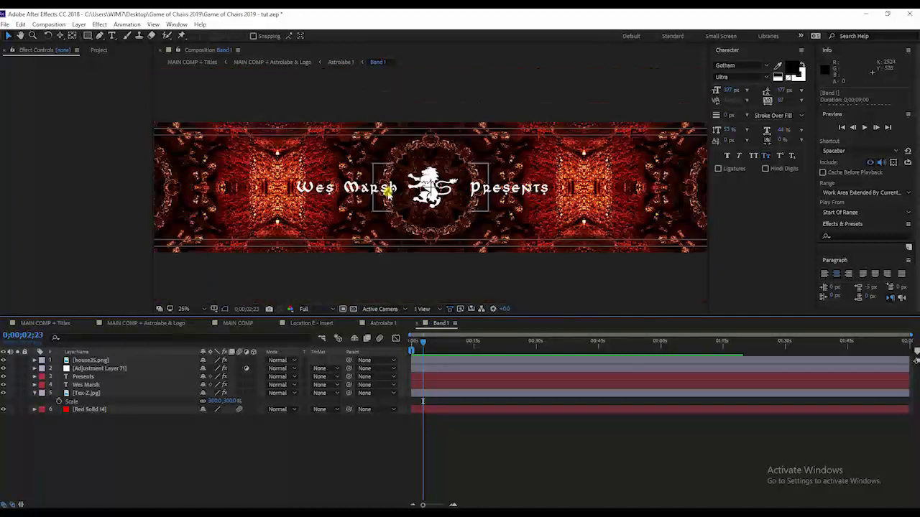
Step: Replace the name lettering on the band with YOUR TEXT and the Presents lettering with GOES HERE
left_click(105, 385)
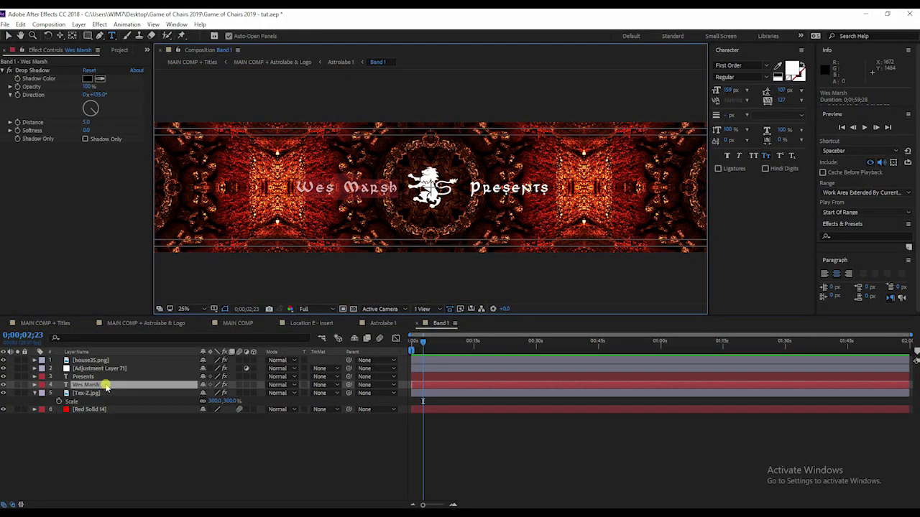
type("YOUR T")
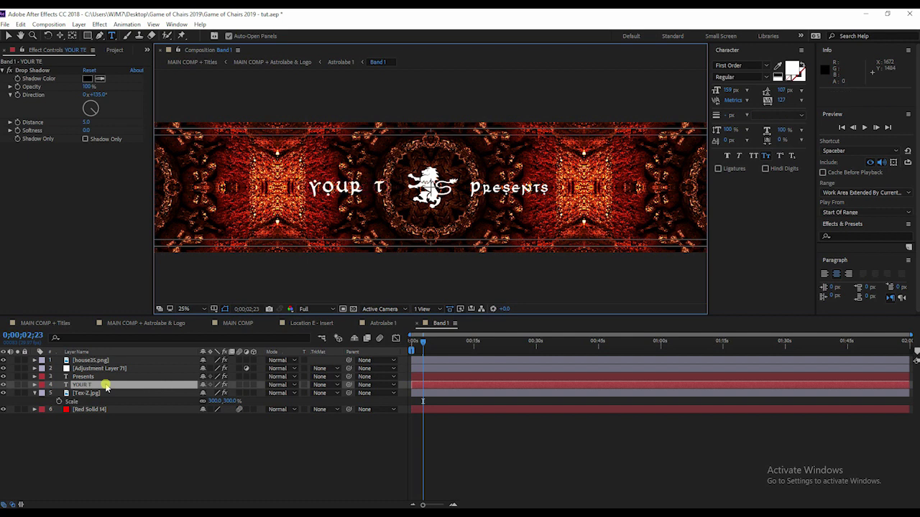
type("EXT")
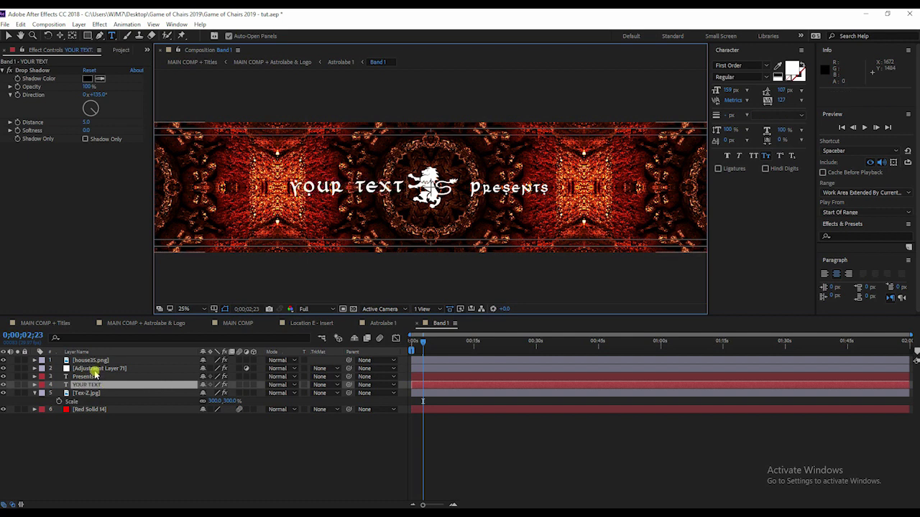
left_click(99, 369)
left_click(97, 376)
type("GOES HERE")
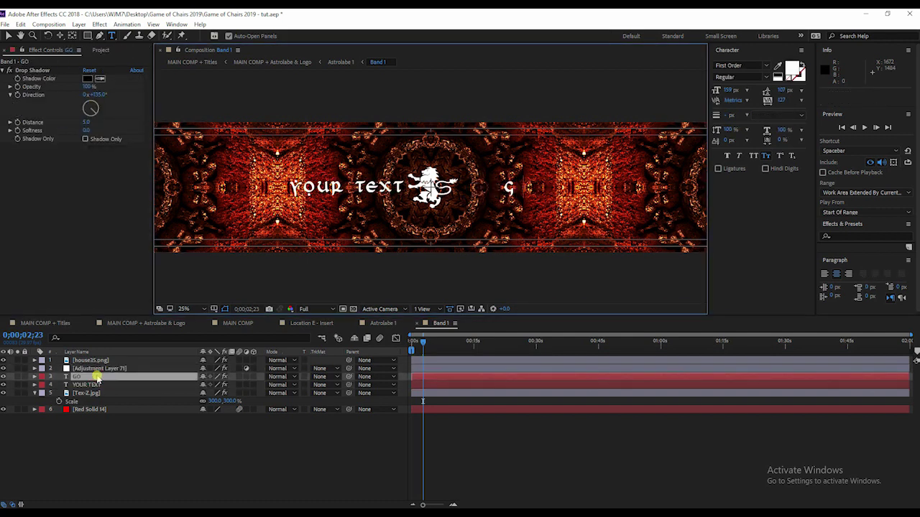
left_click(123, 467)
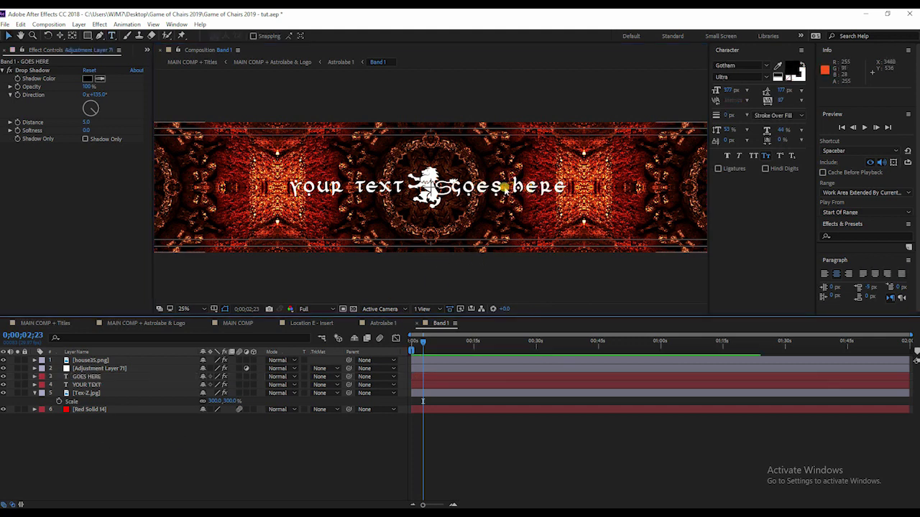
Step: Rotate the house35.png lion emblem to roughly upside down and return to the Astrolabe 1 composition to see the updated band
left_click(99, 369)
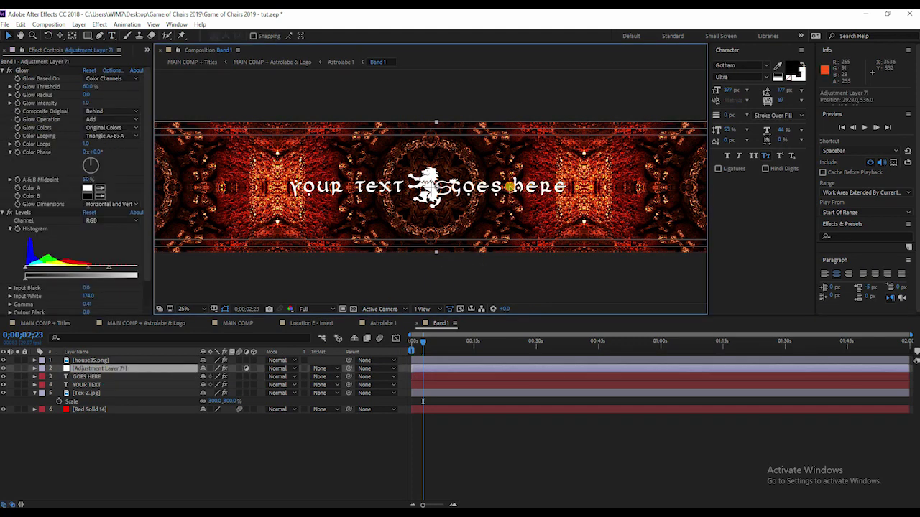
left_click(91, 393)
left_click(100, 362)
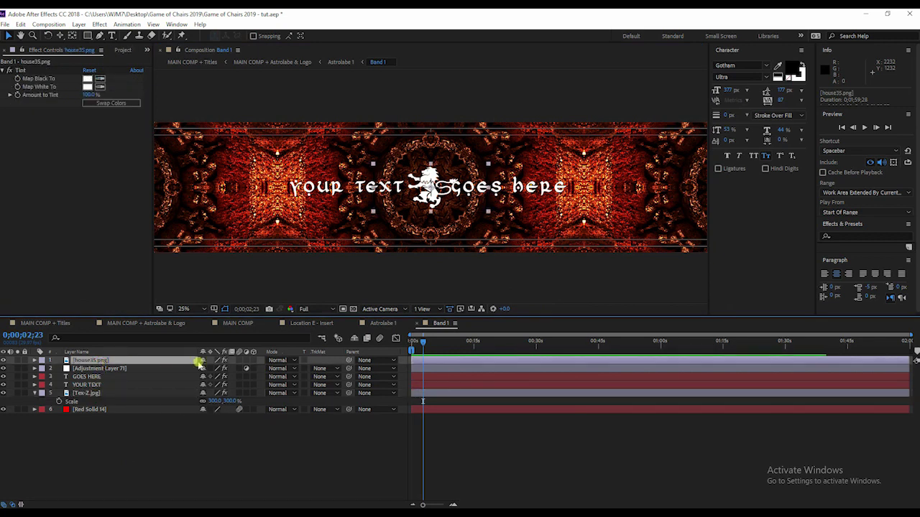
key("r")
left_click_drag(215, 368, 372, 372)
left_click_drag(219, 376, 318, 380)
key("Tab")
left_click(418, 185)
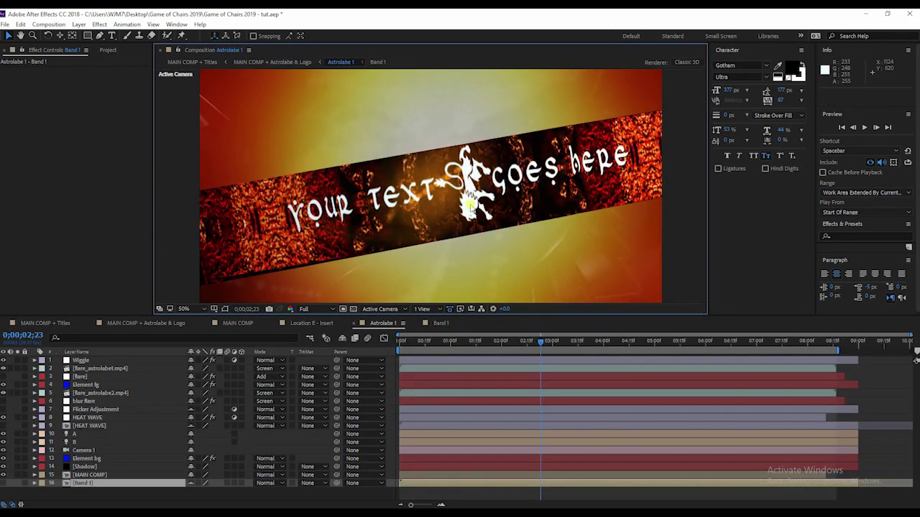
Step: Solo the Element bg layer in Astrolabe 1 and open its Element scene setup
left_click(85, 385)
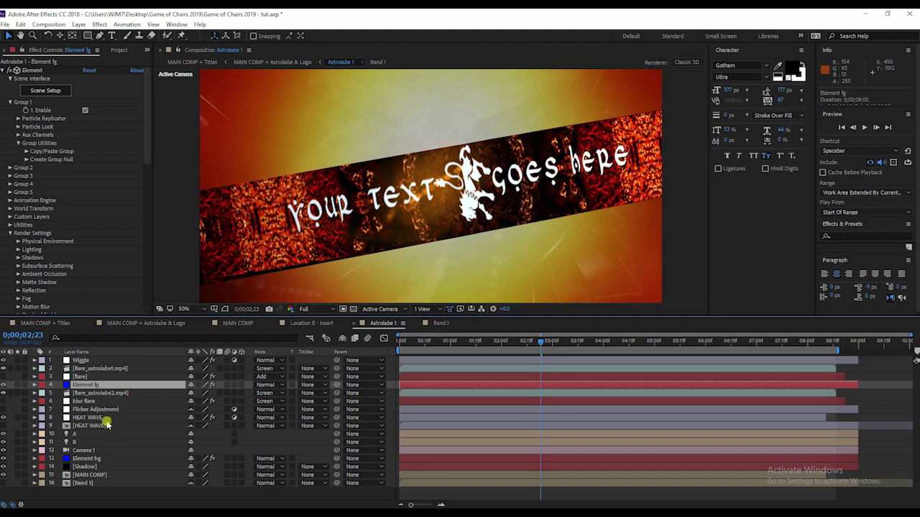
left_click(87, 458)
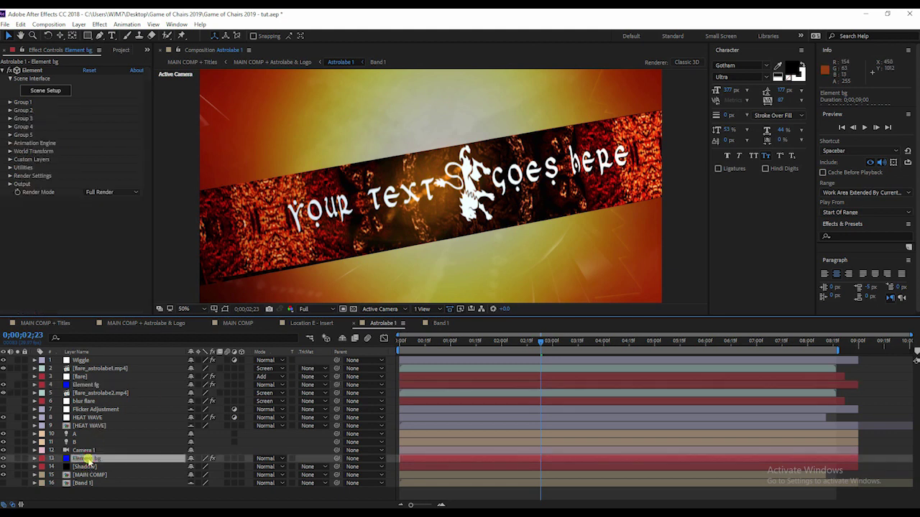
left_click(16, 458)
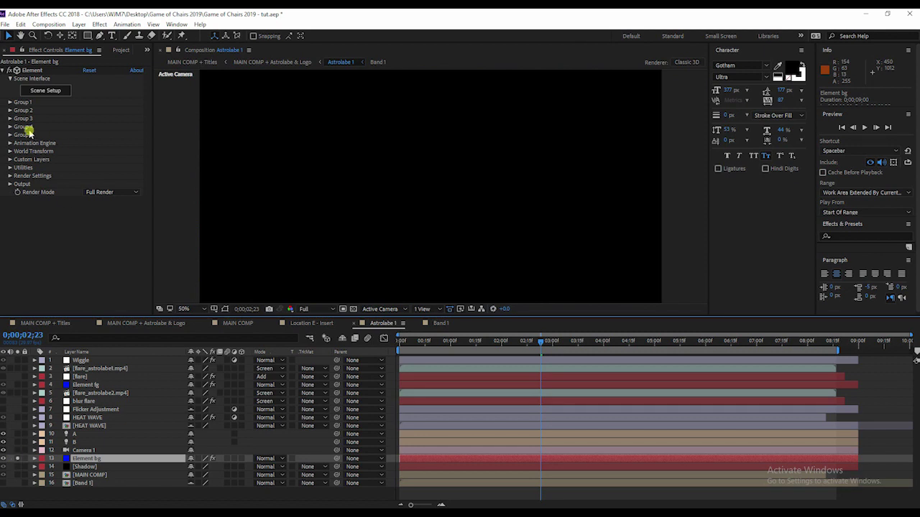
left_click(40, 91)
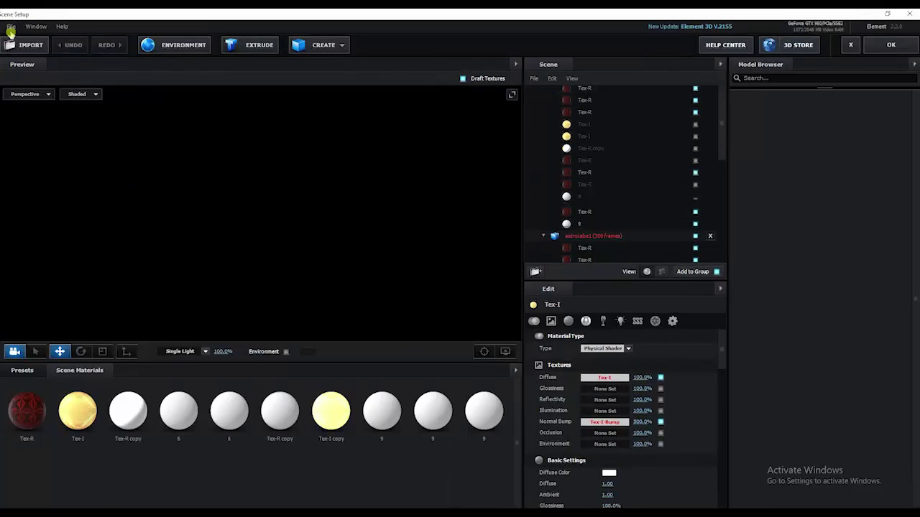
Step: Relink the scene's missing models and textures from the Desktop folder Game of Chairs 2019 and accept the scene setup
left_click(11, 26)
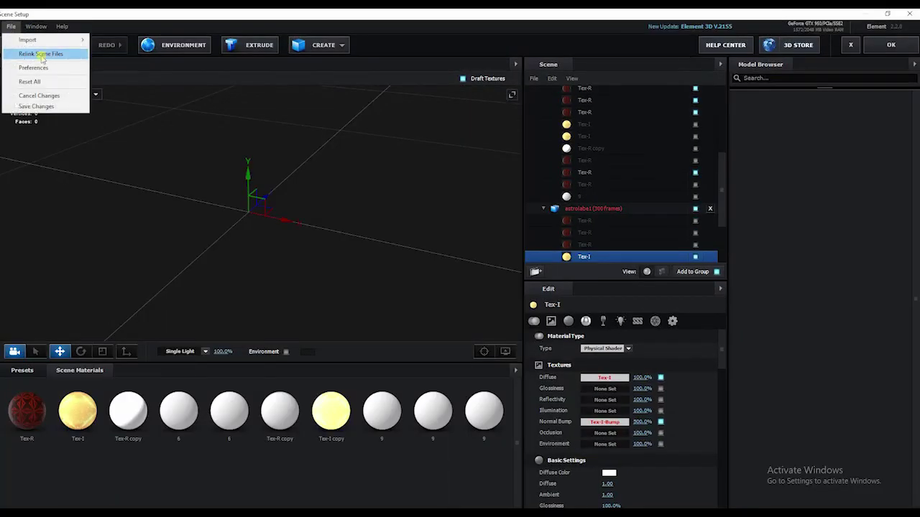
left_click(43, 54)
left_click(404, 254)
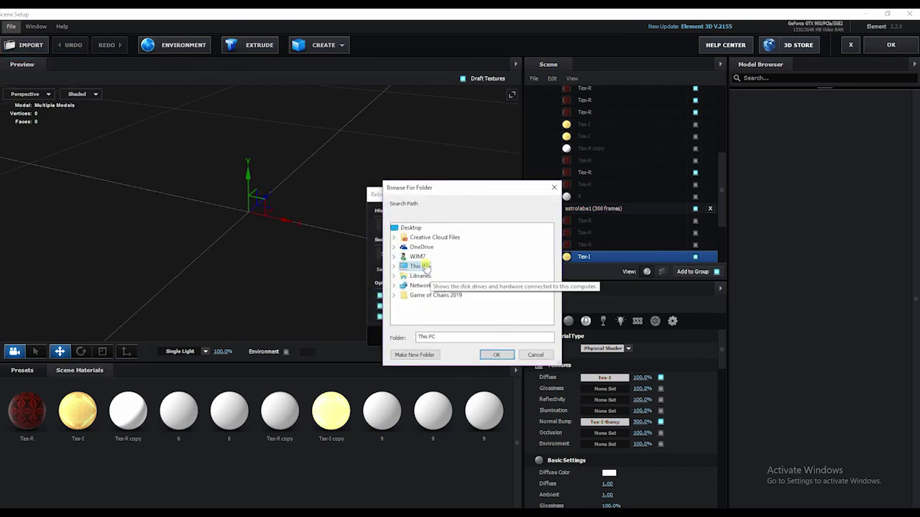
double_click(417, 256)
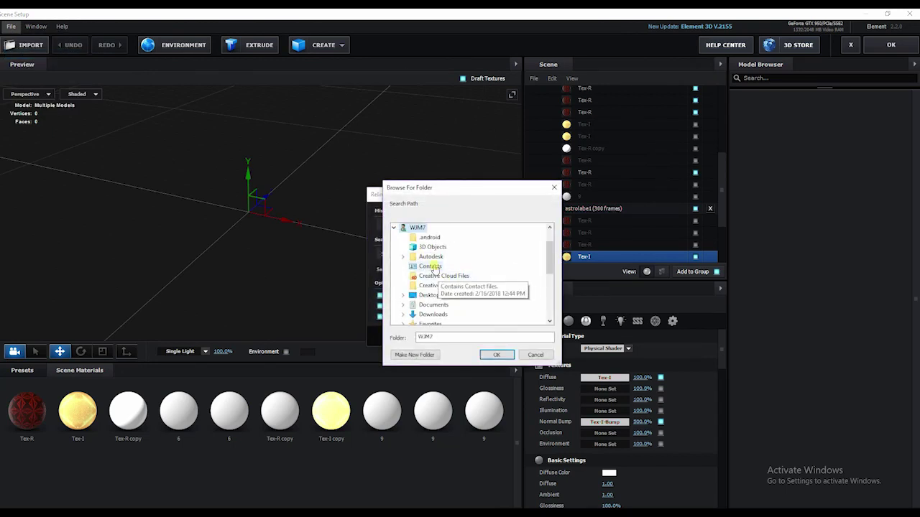
double_click(429, 295)
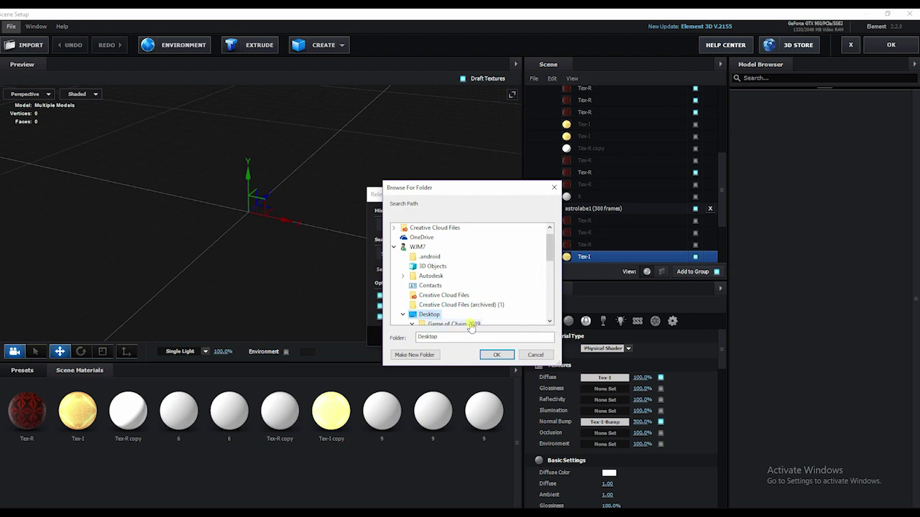
left_click(460, 323)
left_click(497, 355)
left_click(525, 335)
left_click(468, 301)
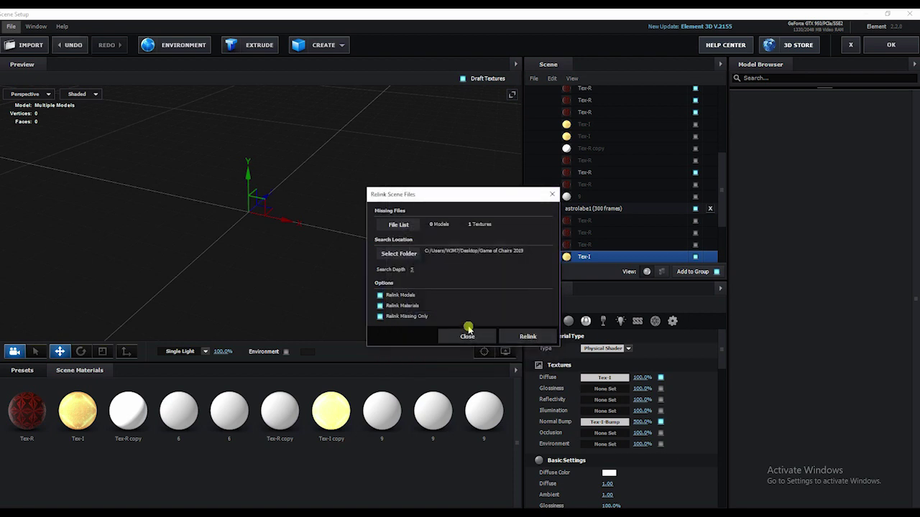
left_click(468, 336)
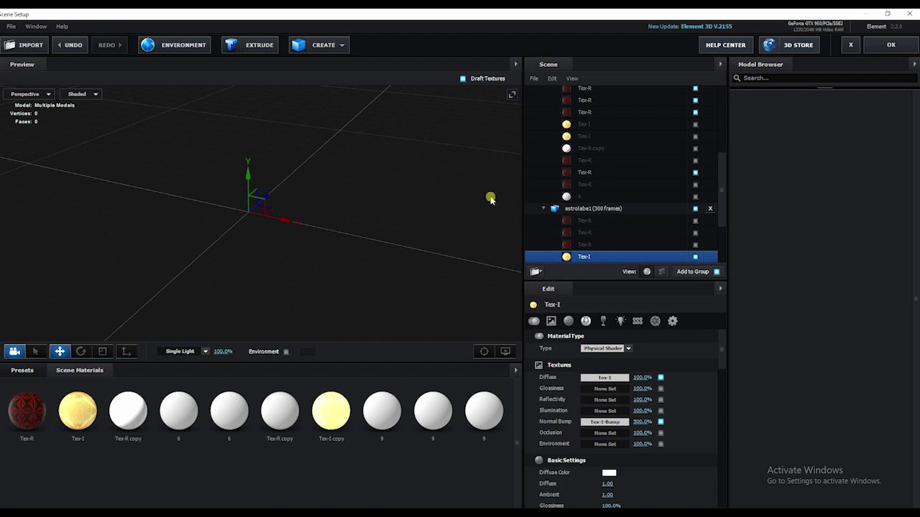
left_click(890, 46)
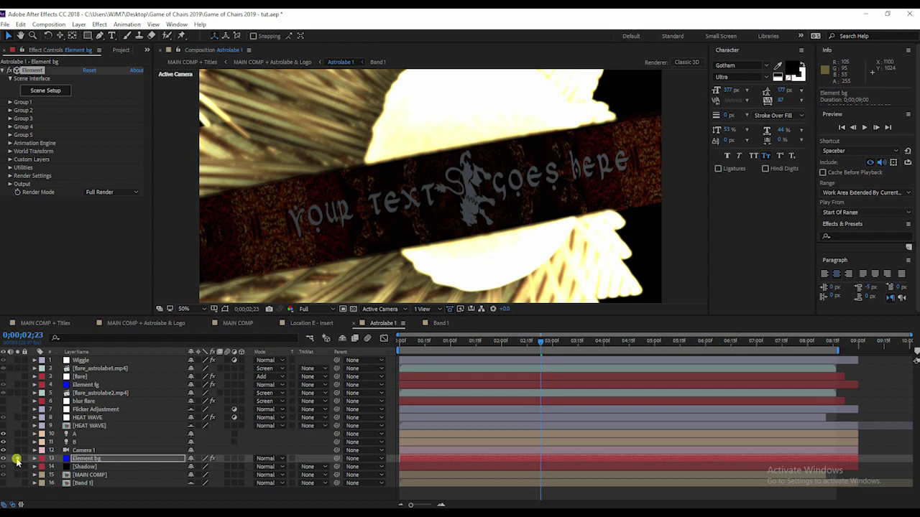
Step: Compare the composition with Element fg soloed and unsoloed alongside Element bg, and clear the solo on both layers
left_click(17, 385)
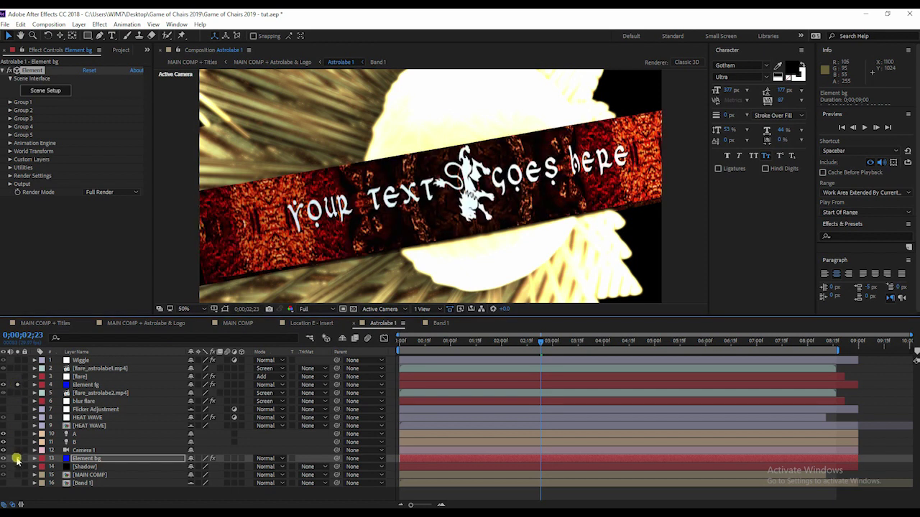
left_click(19, 385)
left_click(18, 385)
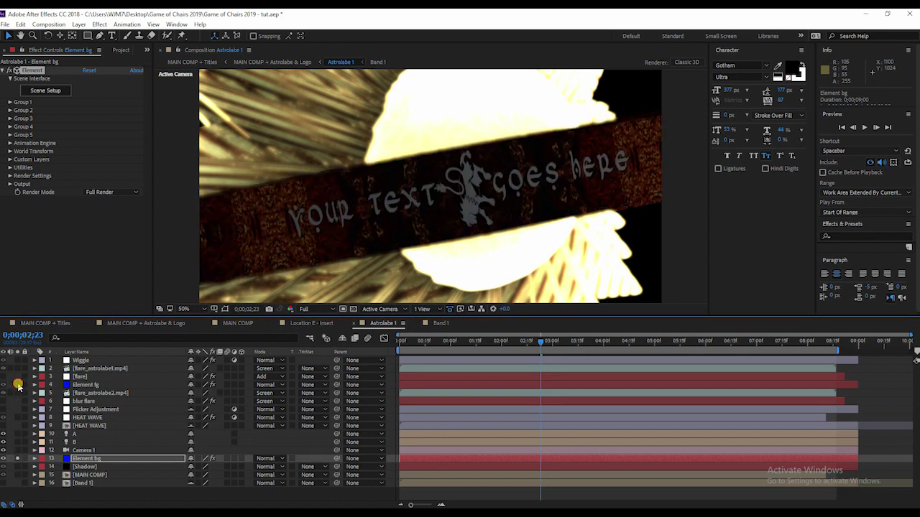
left_click(18, 385)
left_click(18, 385)
left_click(18, 385)
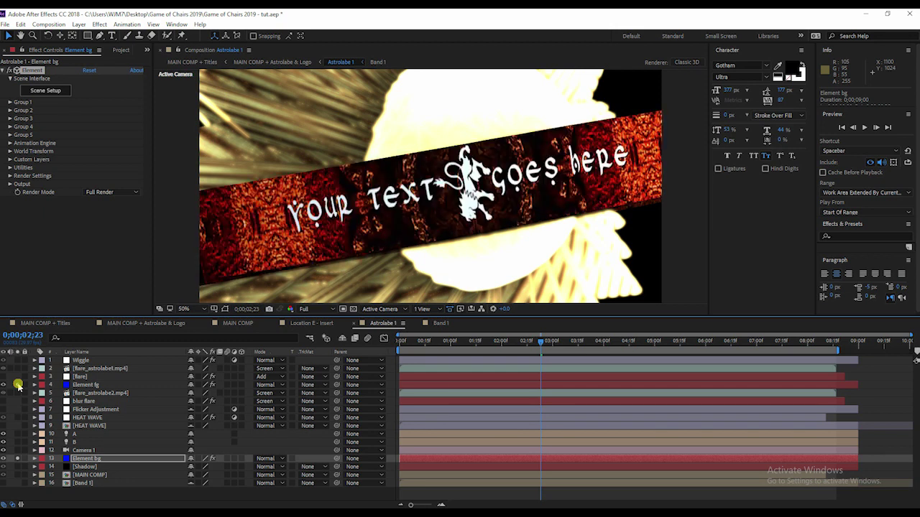
left_click(17, 458)
left_click(15, 387)
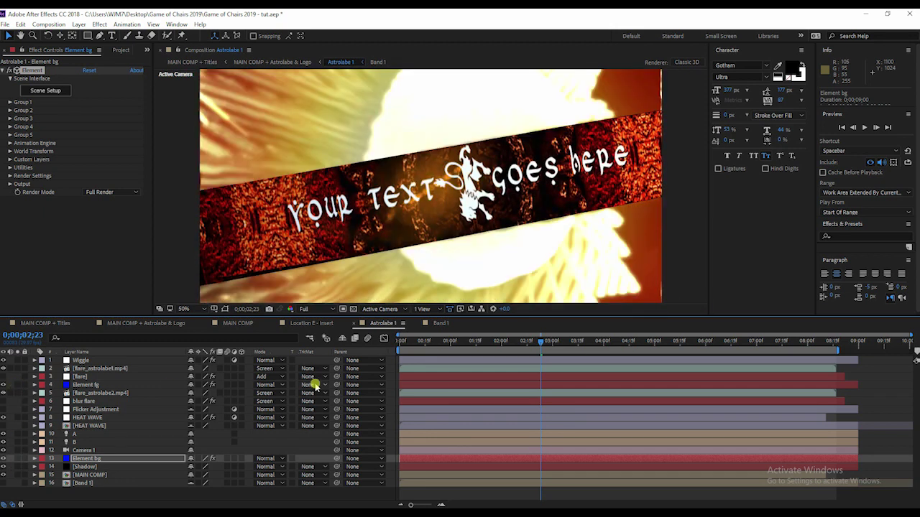
Step: Move the current time to 0;00;00;23 and set the composition preview resolution to Quarter
left_click_drag(468, 340, 464, 343)
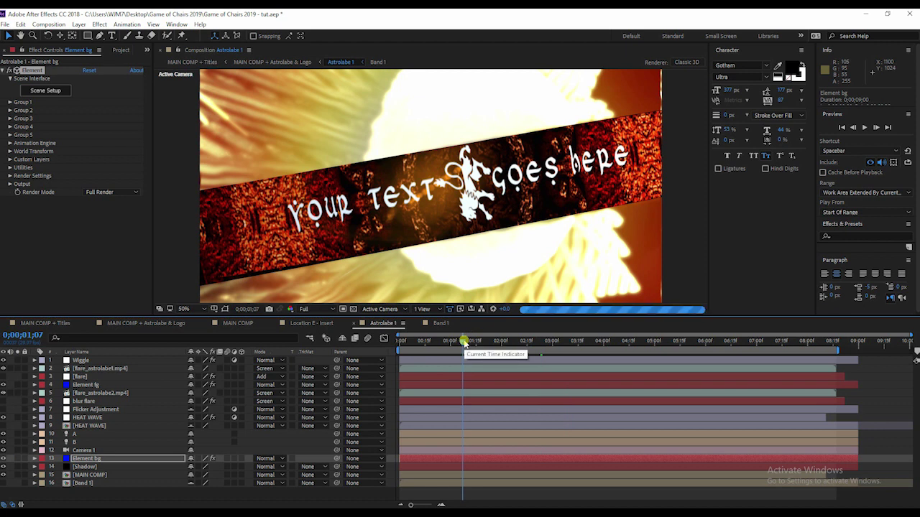
left_click_drag(463, 342, 438, 344)
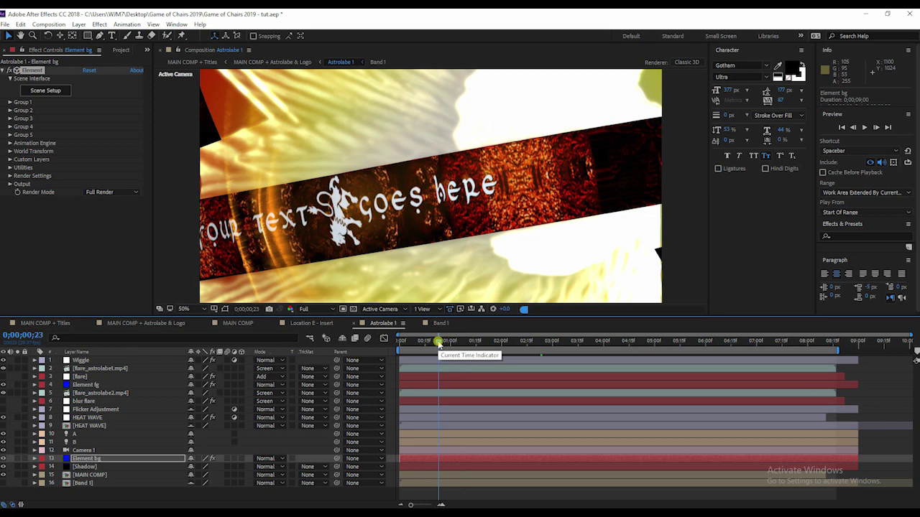
left_click(311, 309)
left_click(321, 367)
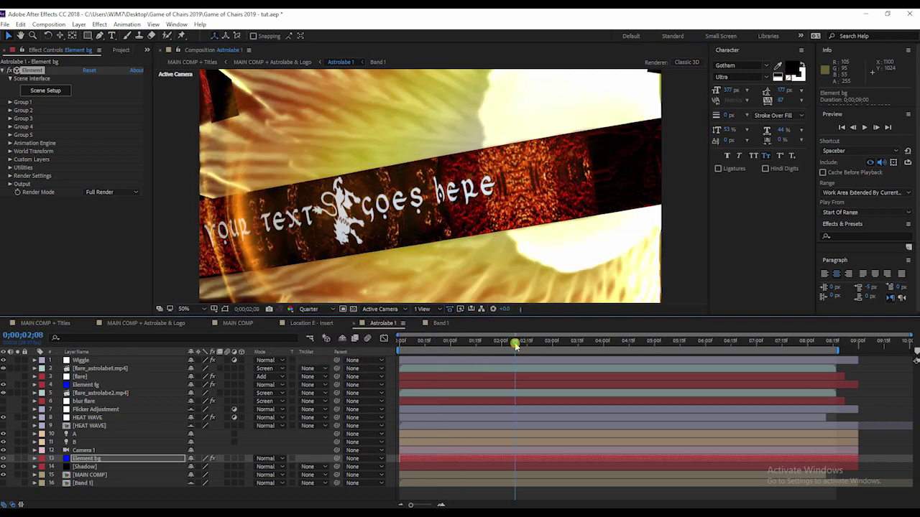
Step: Examine the Wiggle, flare_astrolabe1.mp4 and flare layers, and view flare_astrolabe2.mp4 soloed at different times
left_click(103, 360)
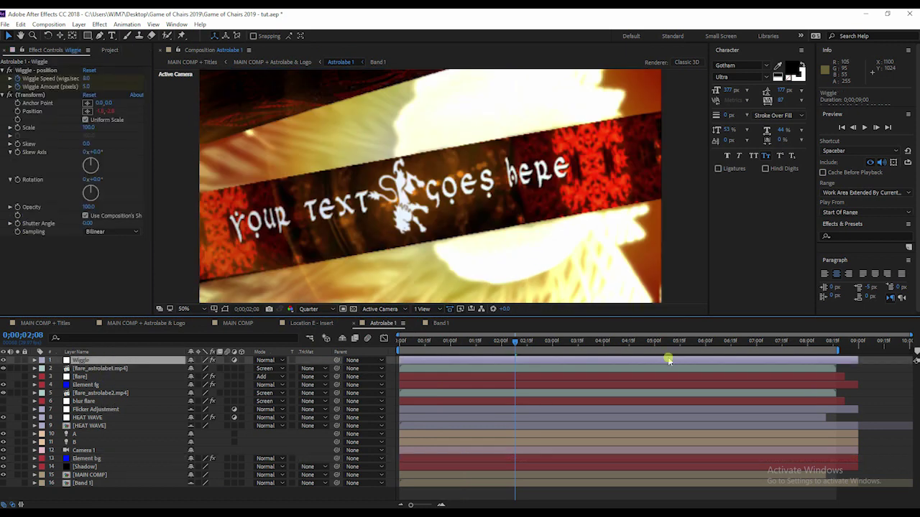
left_click(103, 369)
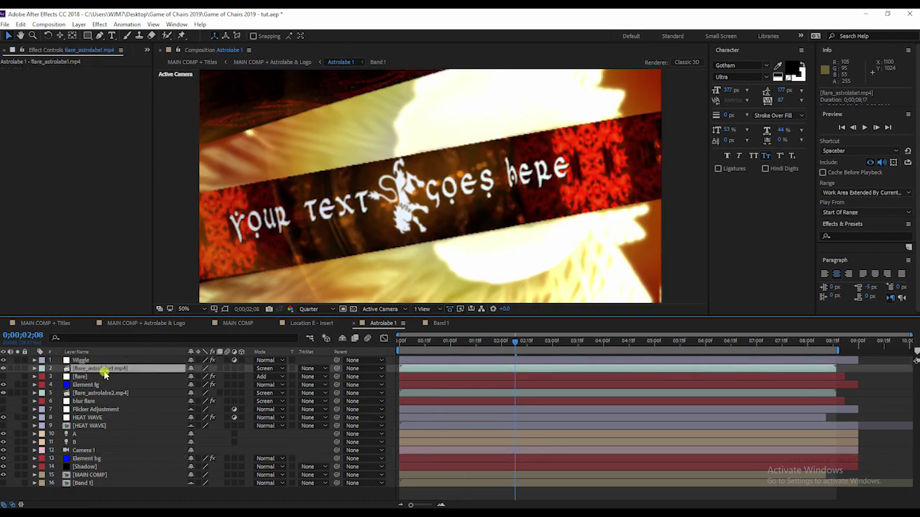
left_click(105, 379)
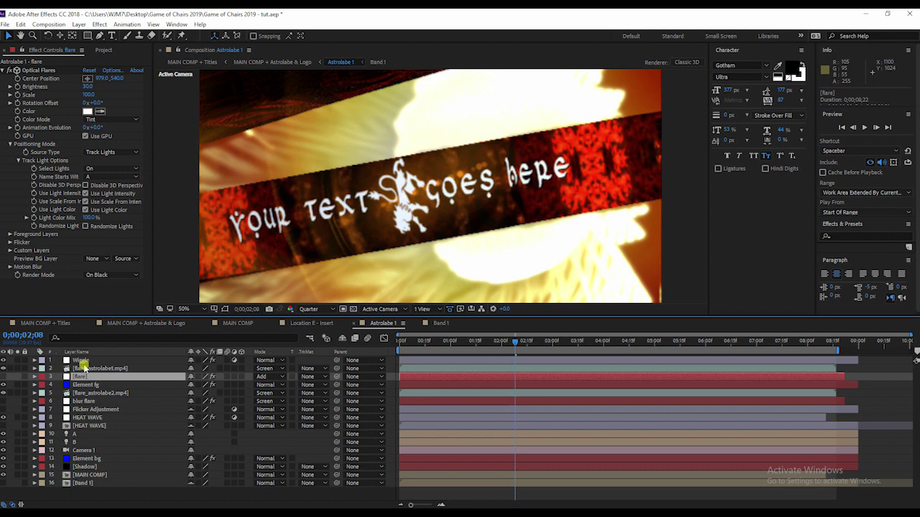
left_click(96, 394)
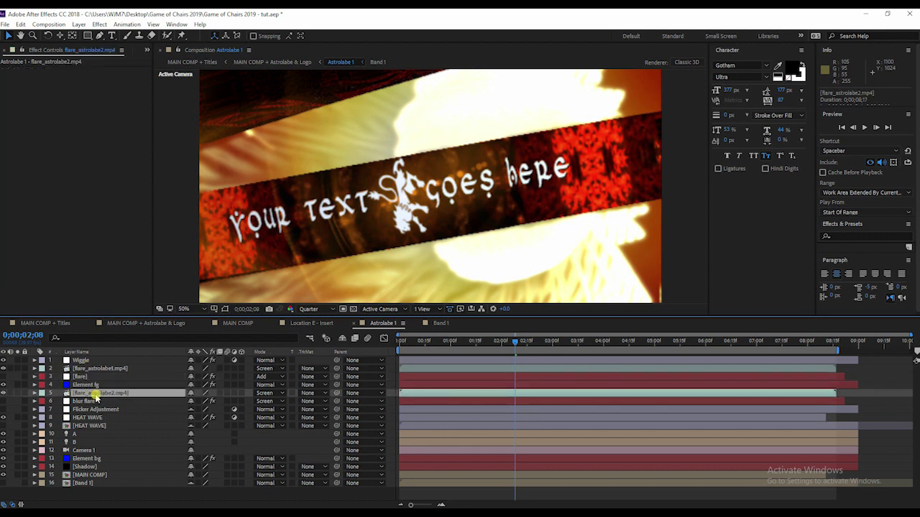
left_click(19, 394)
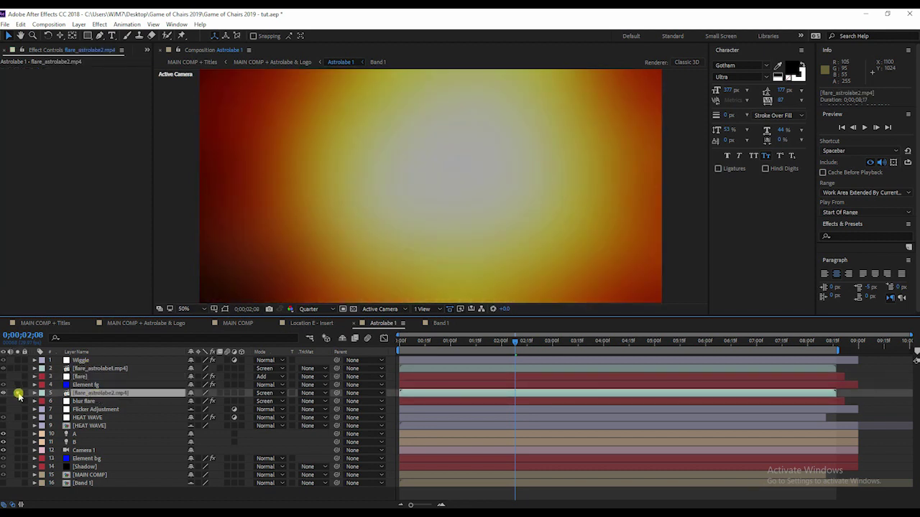
left_click_drag(451, 344, 430, 351)
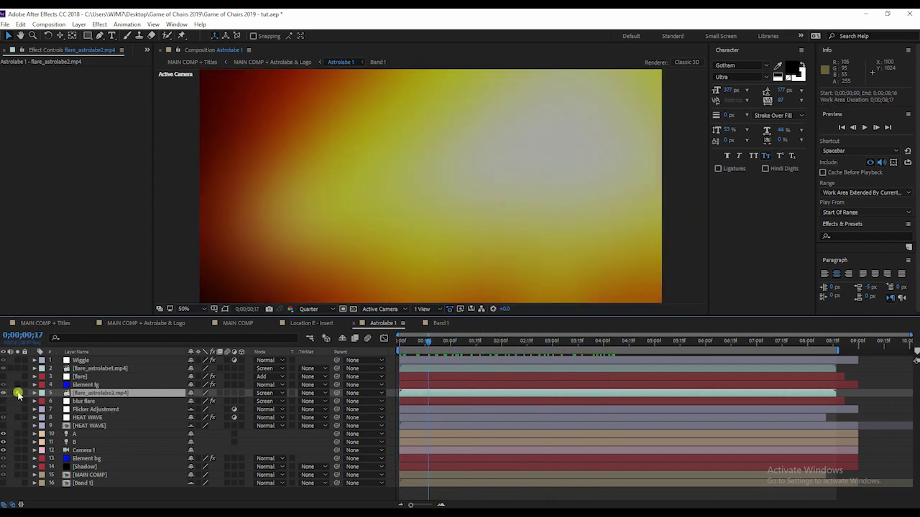
Step: Examine the effect settings of the blur flare, Flicker Adjustment and HEAT WAVE layers
left_click(93, 400)
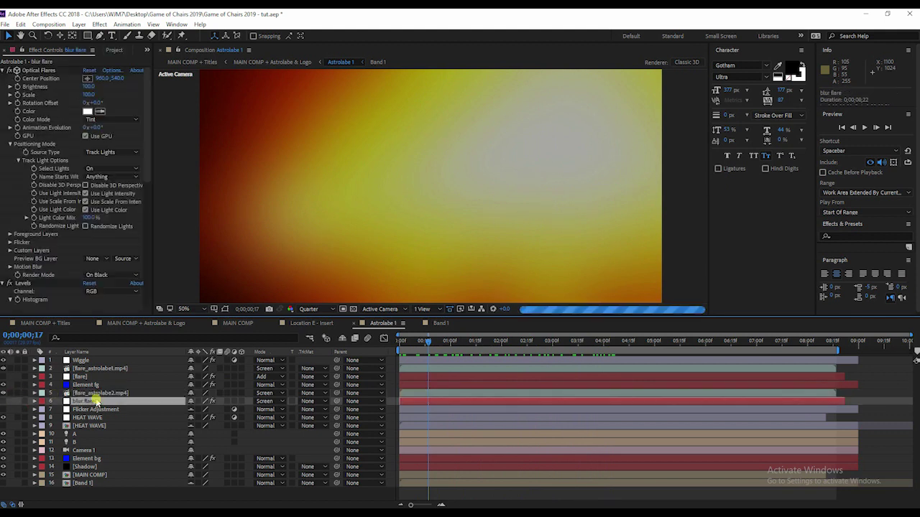
left_click(109, 410)
left_click(93, 417)
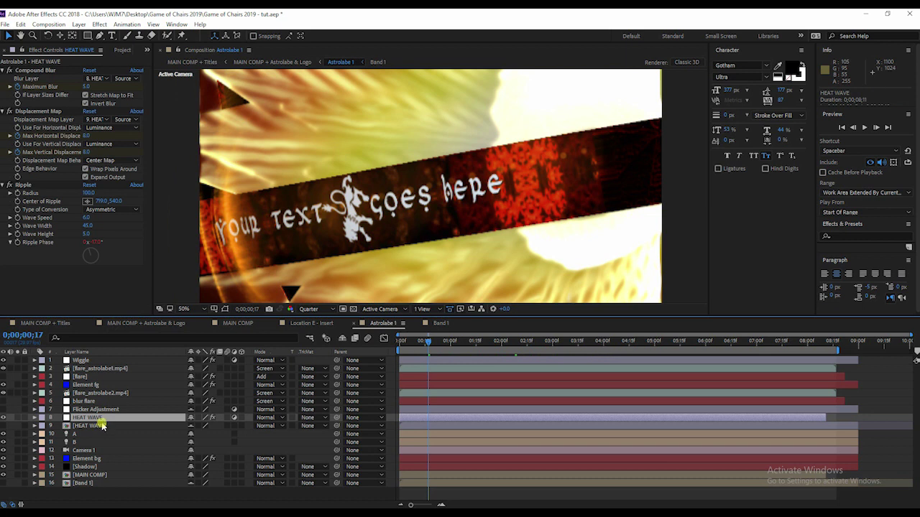
Step: Reveal the Flicker Adjustment layer's opacity keyframes and review the astrolabe band at several times between 0;00;00;00 and 0;00;03;06
left_click(102, 409)
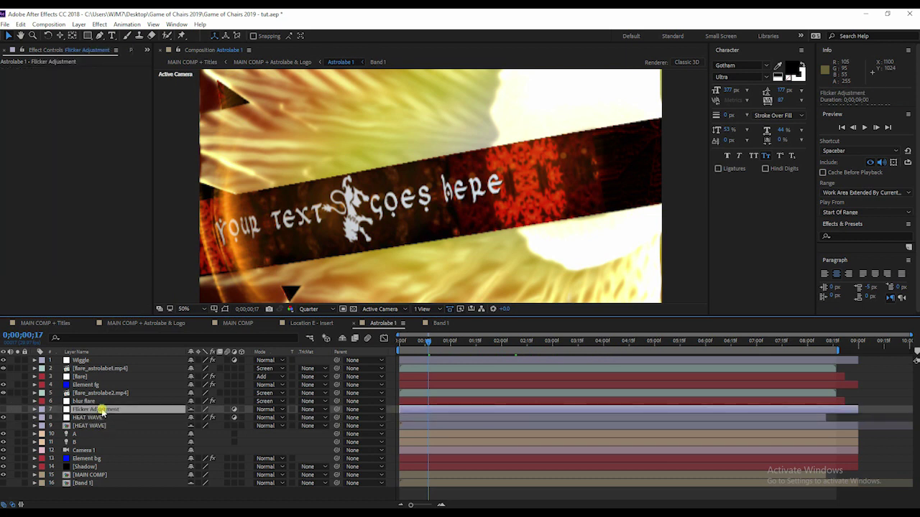
key("t")
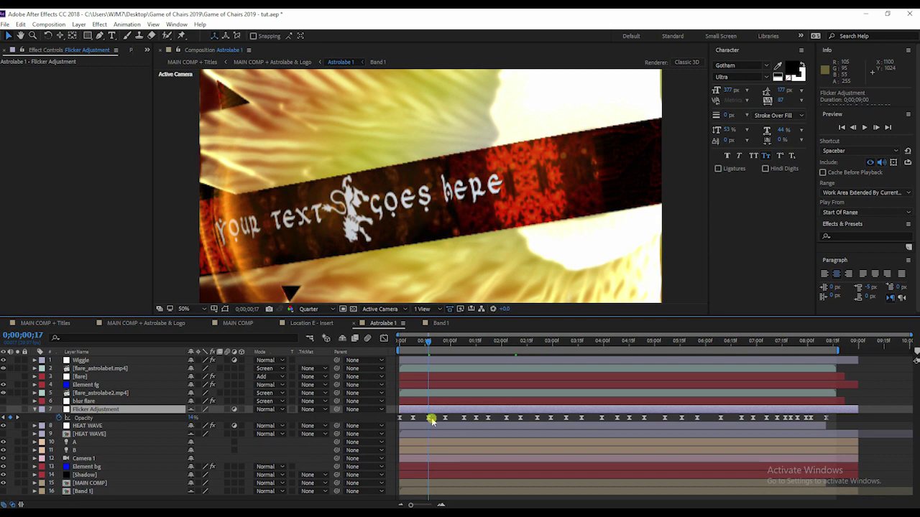
left_click_drag(411, 346, 378, 354)
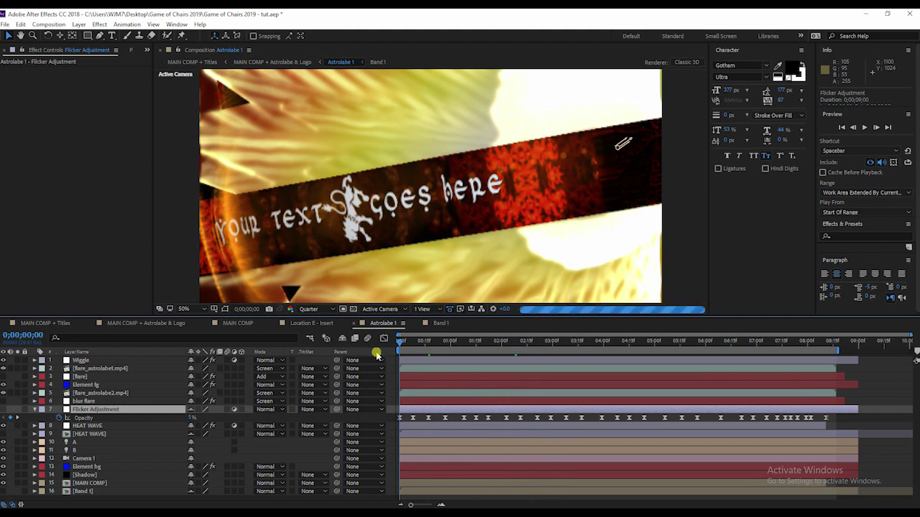
left_click(419, 342)
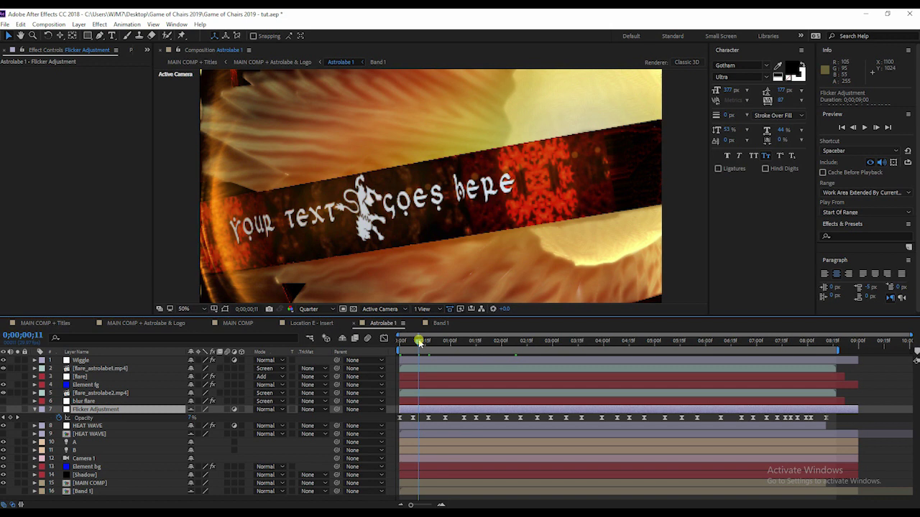
left_click_drag(427, 342, 445, 339)
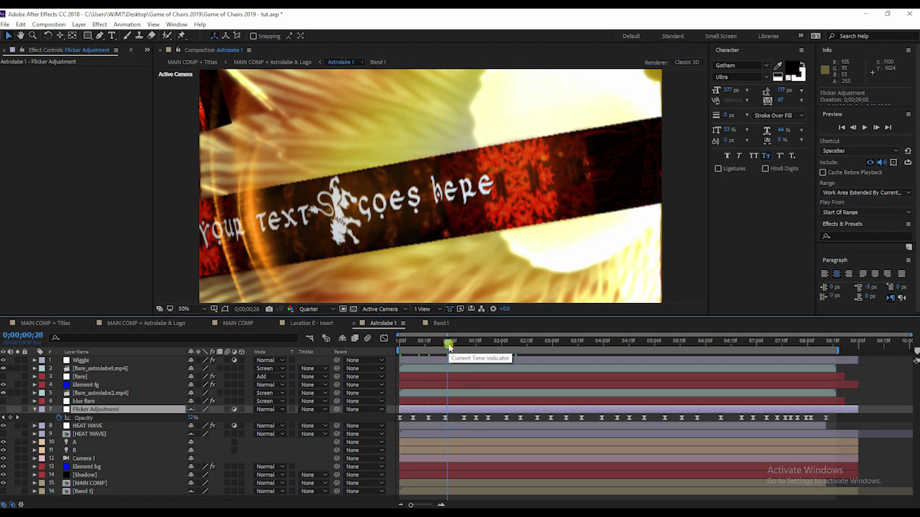
left_click_drag(448, 345, 498, 342)
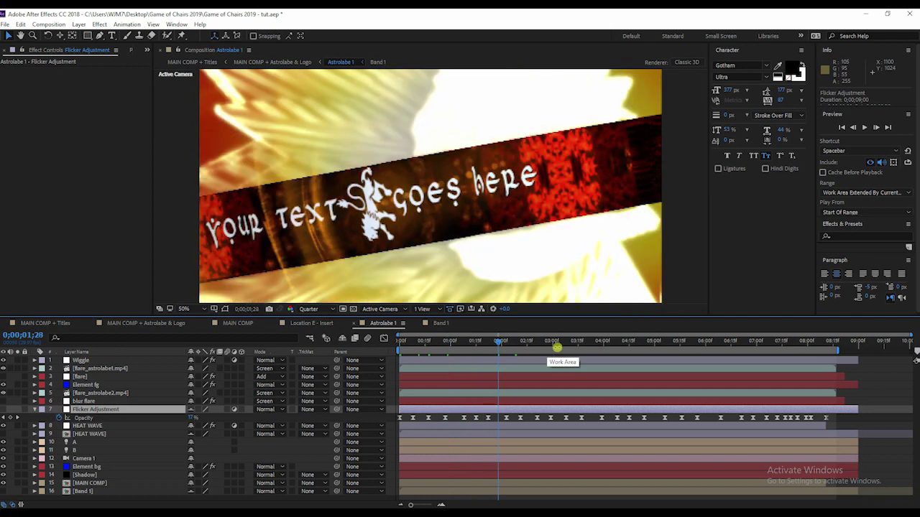
left_click(562, 342)
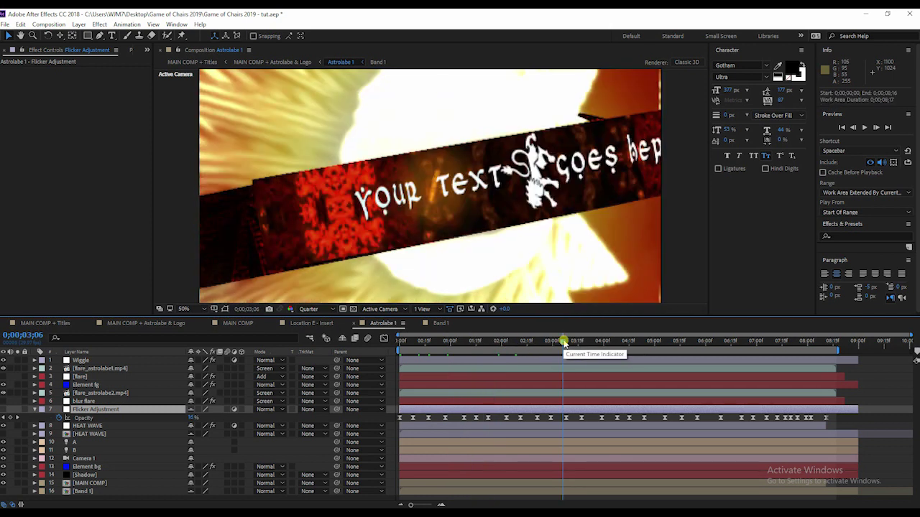
left_click_drag(563, 342, 505, 342)
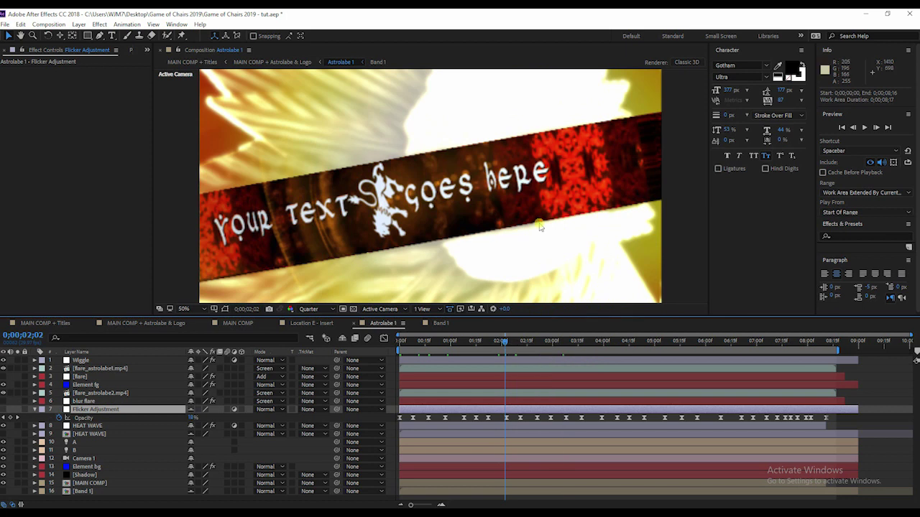
Step: Go up to the MAIN COMP + Astrolabe & Logo composition from Astrolabe 1
key("Tab")
left_click(450, 220)
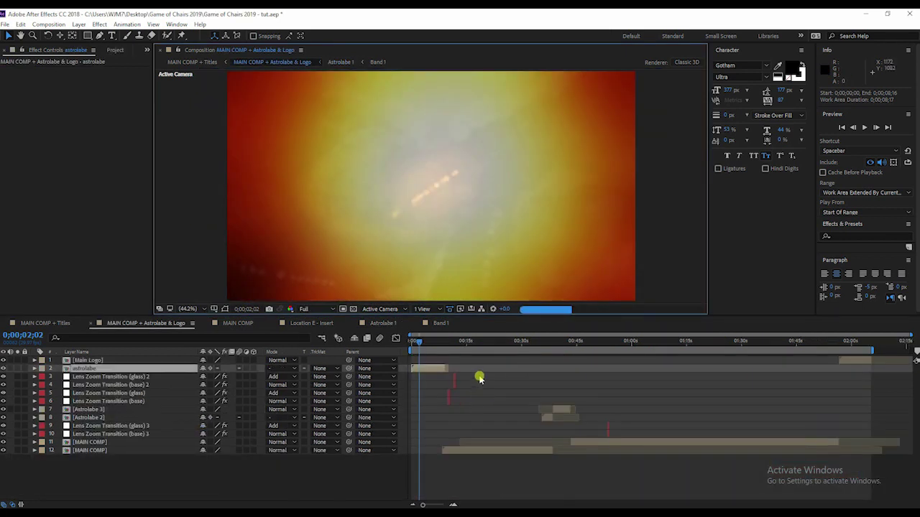
Step: Review the frames leading into the first lens zoom transition, from 0;00;09;14 to 0;00;10;00
left_click(481, 380)
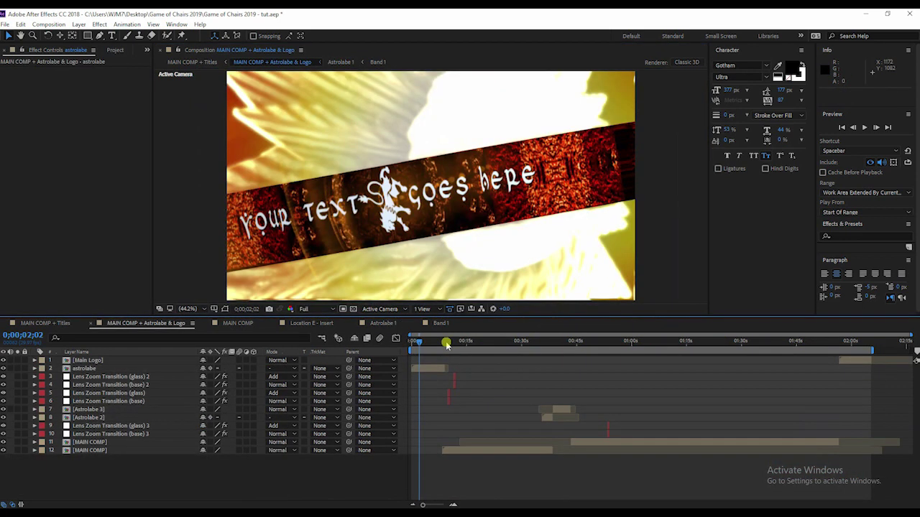
left_click(445, 344)
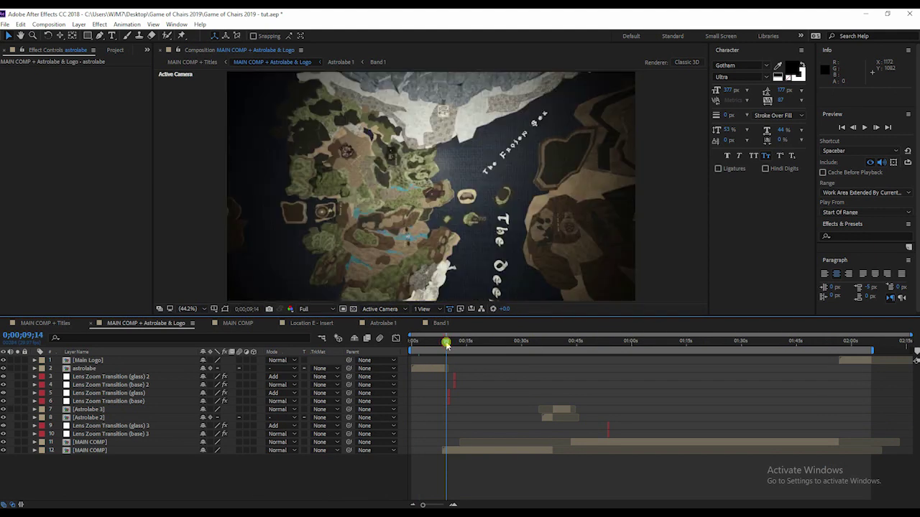
scroll(447, 345, "up", 10, "alt")
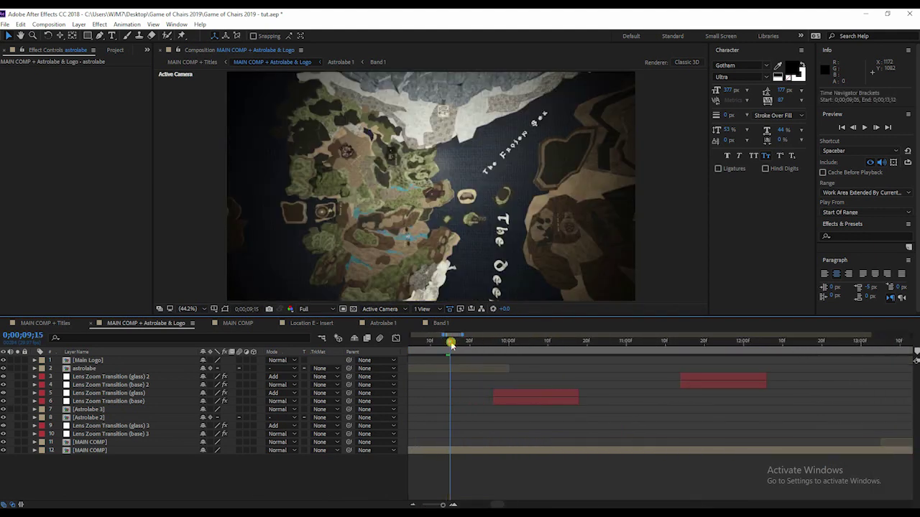
left_click_drag(451, 343, 478, 344)
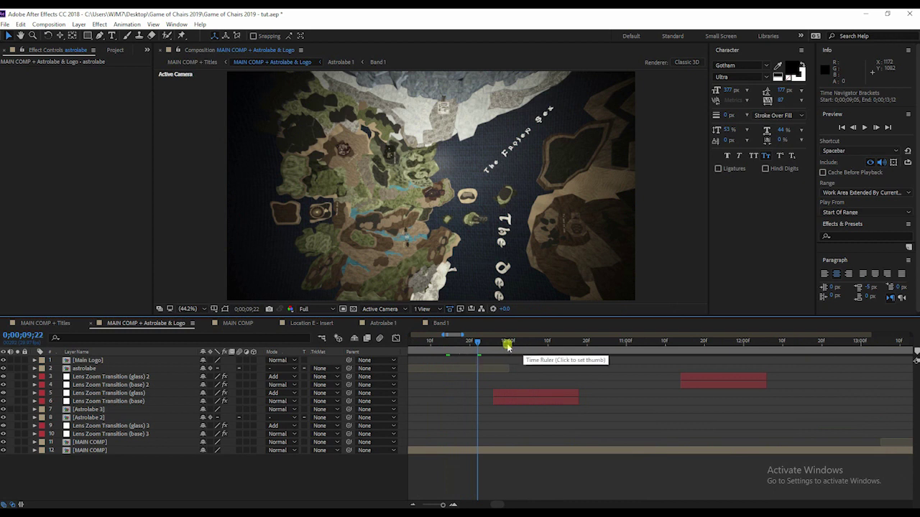
left_click(508, 344)
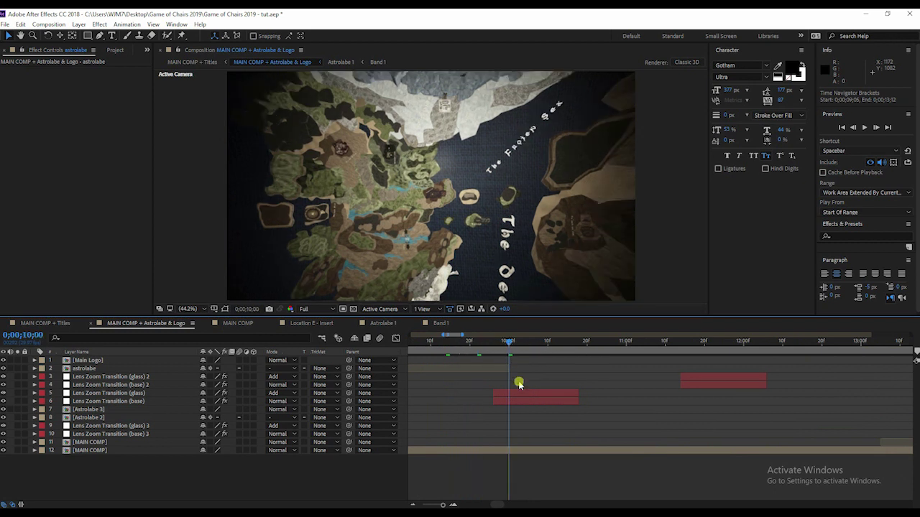
Step: Relink the missing files in the Element scene of the Lens Zoom Transition (glass) layer, searching the desktop Game of Chairs 2019 folder
left_click(518, 396)
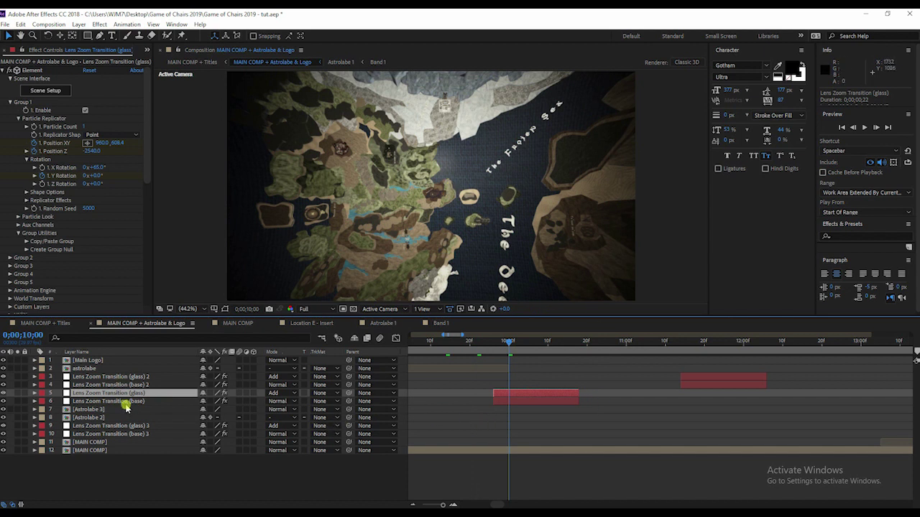
left_click(53, 91)
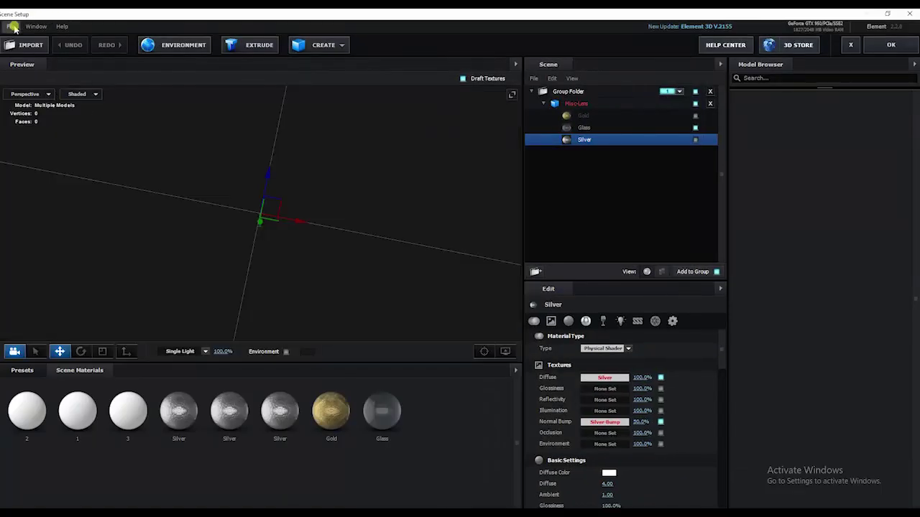
left_click(10, 26)
left_click(41, 54)
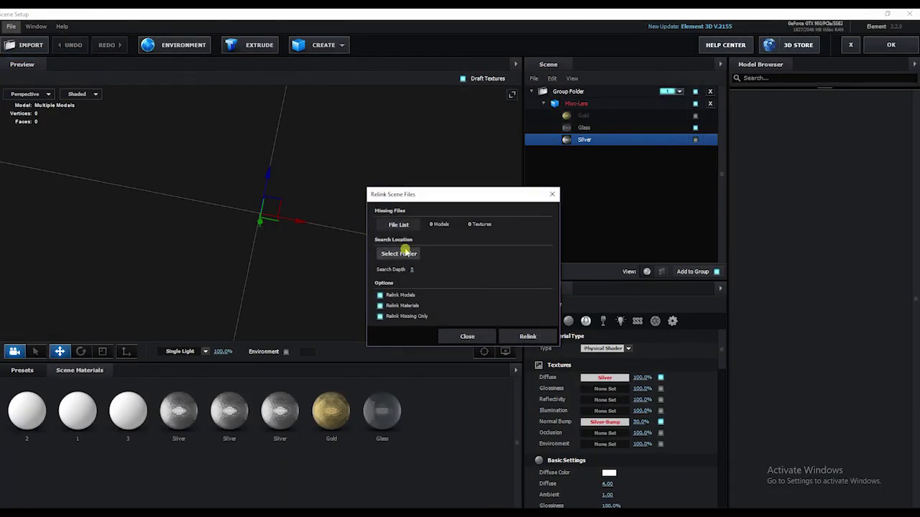
left_click(405, 255)
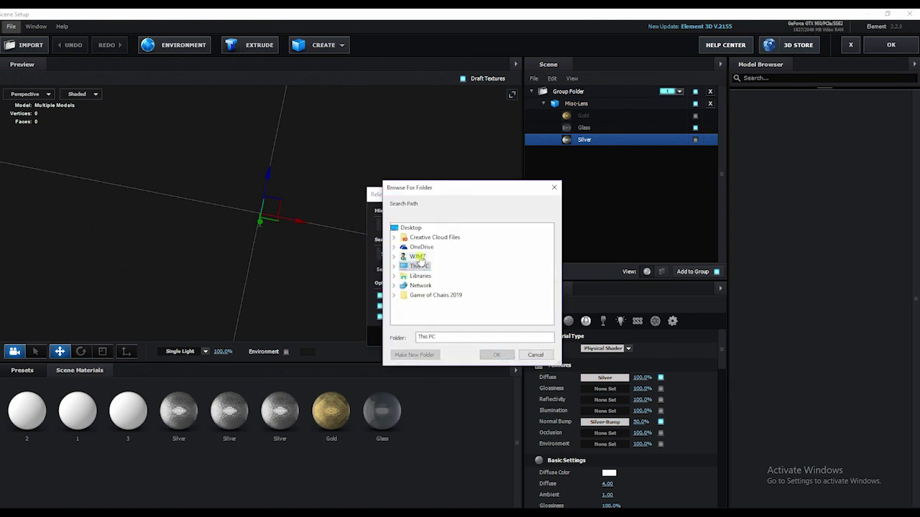
double_click(419, 259)
double_click(439, 320)
double_click(463, 321)
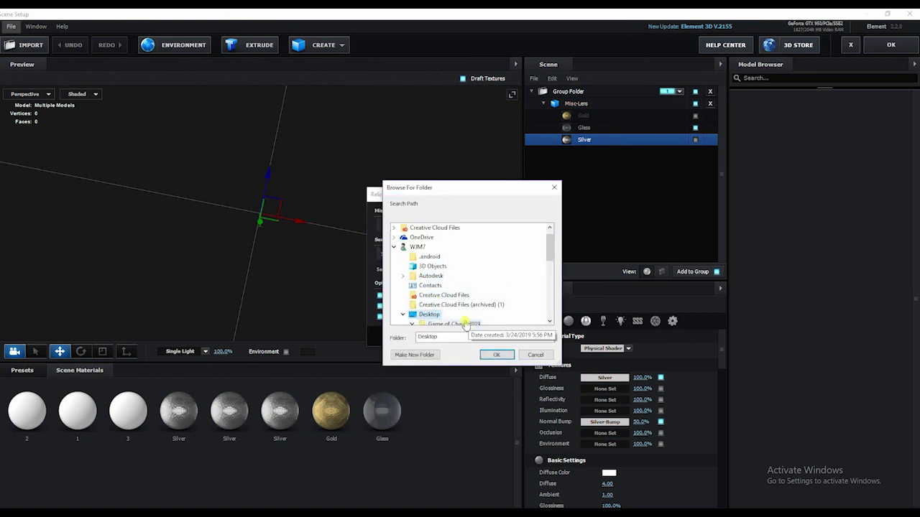
left_click(501, 355)
left_click(526, 335)
left_click(471, 298)
left_click(468, 337)
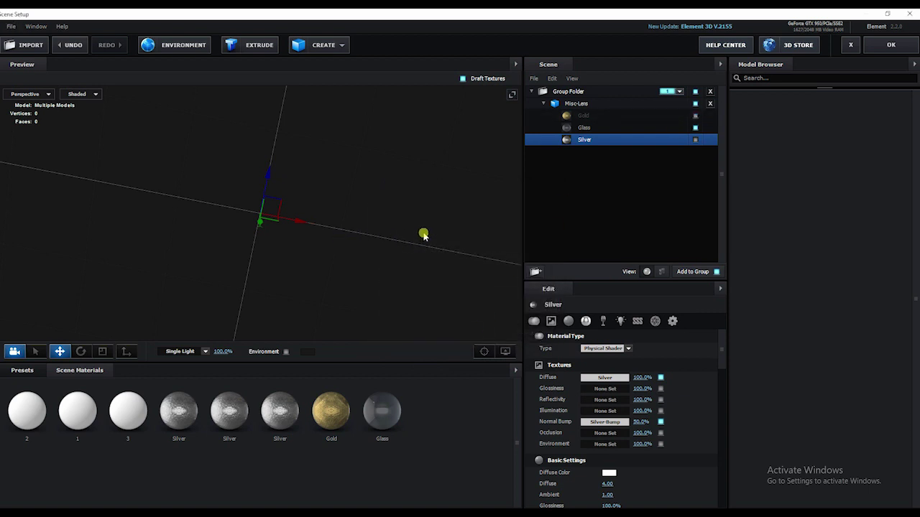
Step: Inspect the relinked Misc-Lens model from another angle, accept the scene and dismiss the video card warning
scroll(412, 232, "down", 3)
left_click_drag(402, 228, 358, 177)
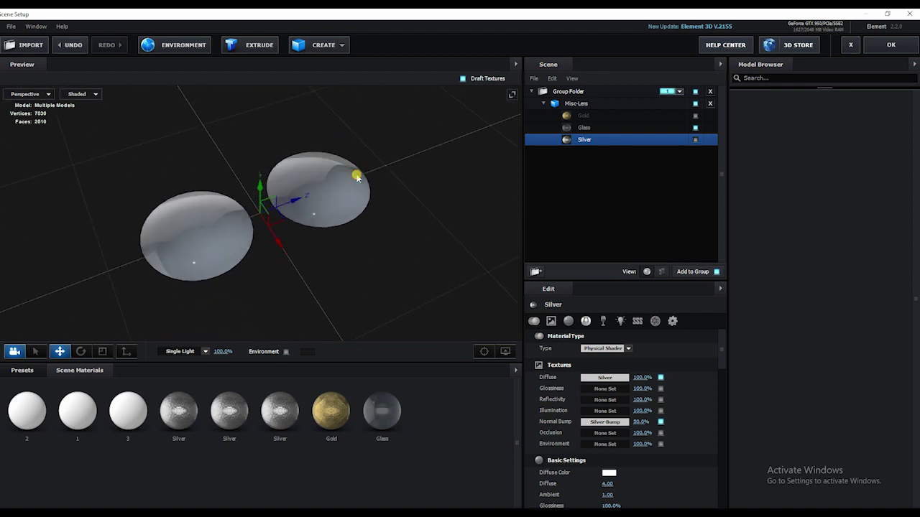
left_click(890, 45)
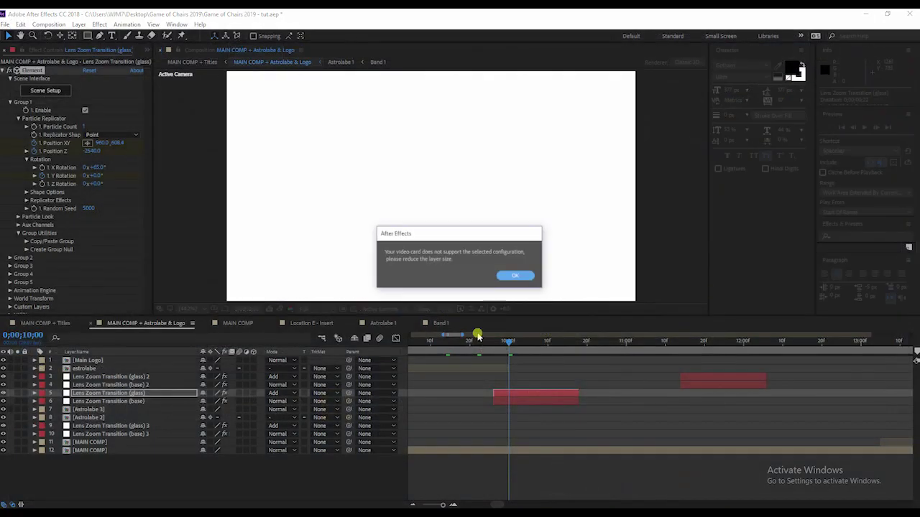
left_click(512, 277)
Step: Open the Element scene of the Lens Zoom Transition (base) layer and check its list of missing files for relinking
left_click(515, 399)
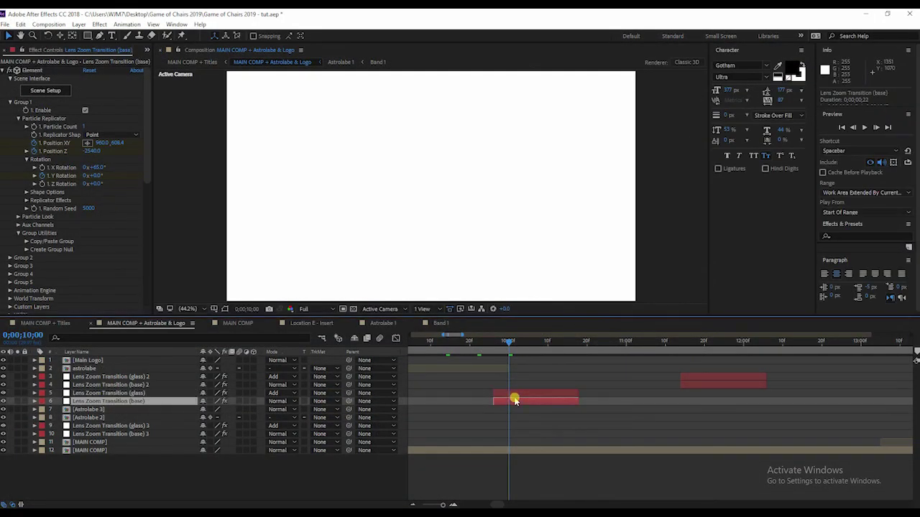
left_click(53, 95)
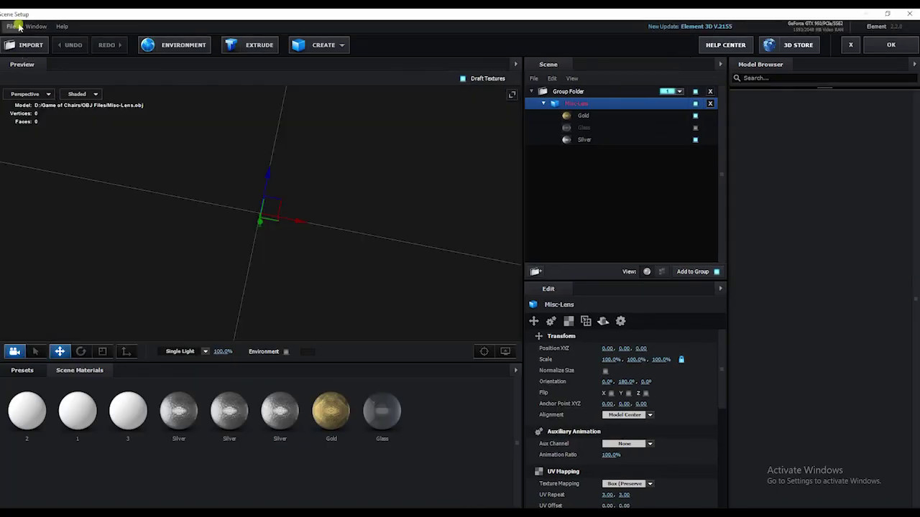
left_click(11, 26)
left_click(32, 53)
left_click(407, 226)
left_click_drag(354, 240, 580, 370)
left_click(575, 368)
Step: Relink the base lens scene's files from the desktop Game of Chairs 2019 folder and accept the scene
left_click(398, 254)
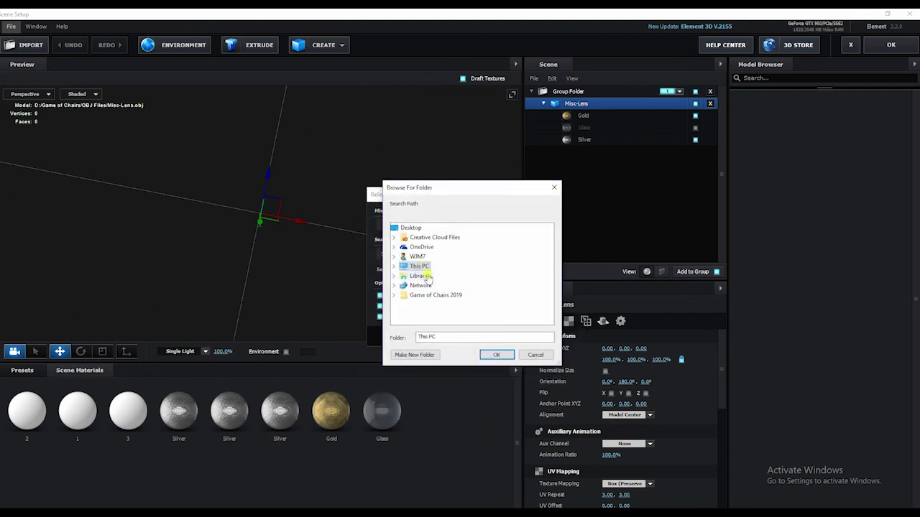
double_click(431, 296)
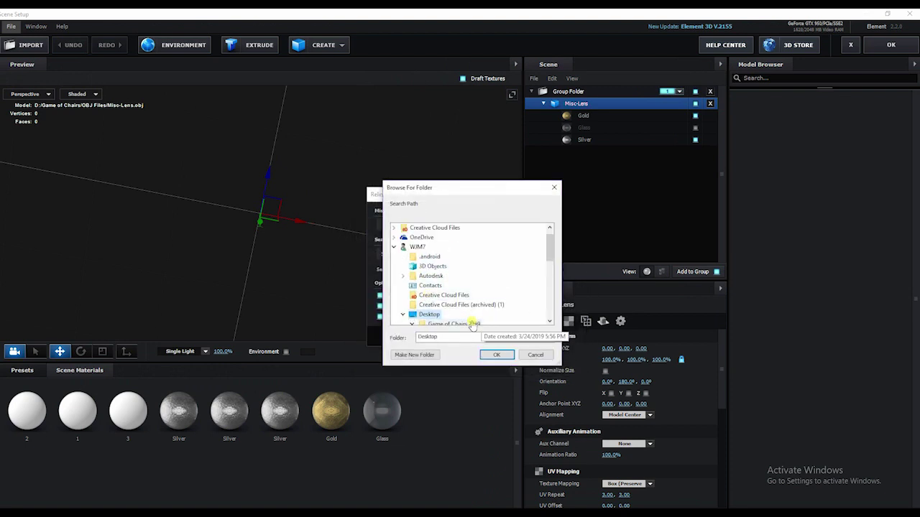
left_click(459, 323)
left_click(495, 354)
left_click(516, 338)
left_click(465, 298)
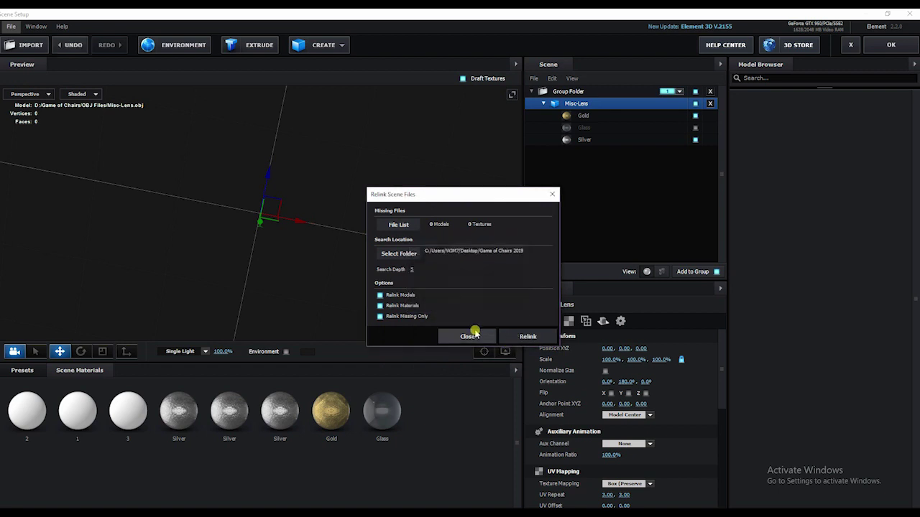
left_click(467, 336)
left_click(891, 46)
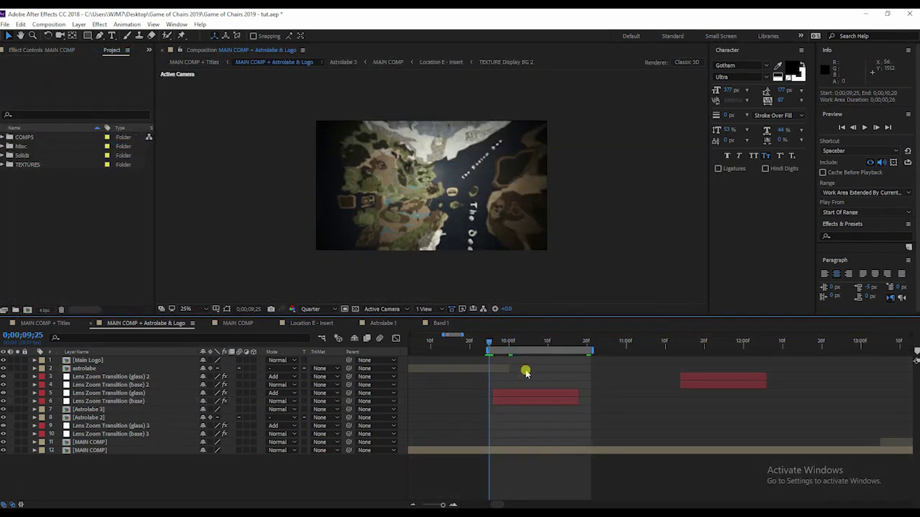
Step: Preview the first lens transition, set the work area start to 0;00;09;18 and preview it again
key("space")
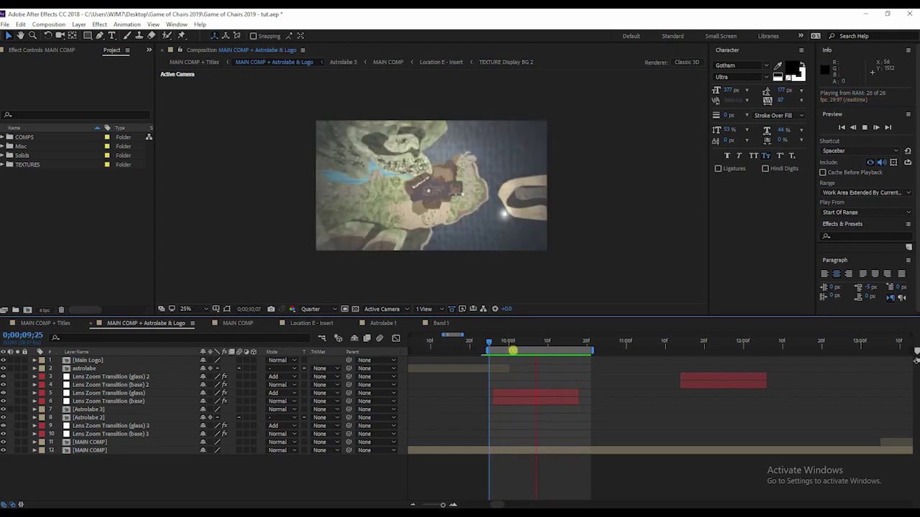
scroll(404, 191, "up", 2)
left_click_drag(488, 345, 461, 346)
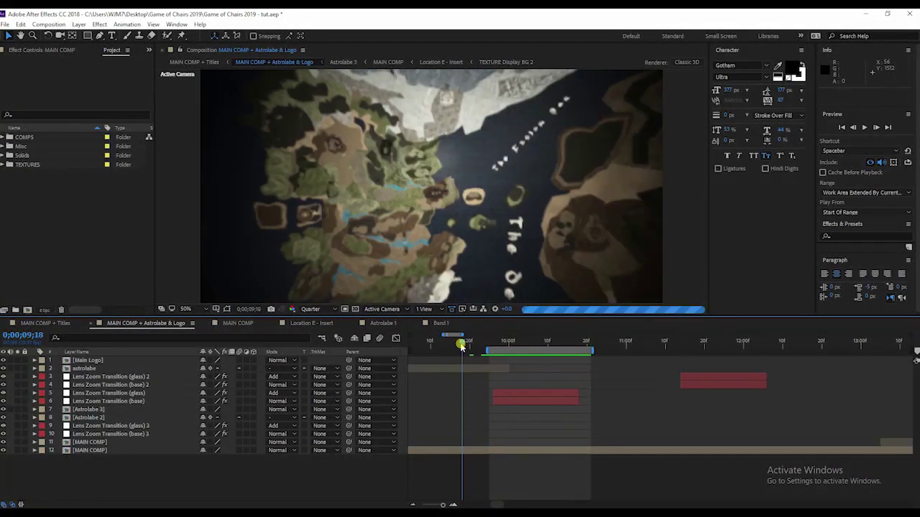
key("b")
key("space")
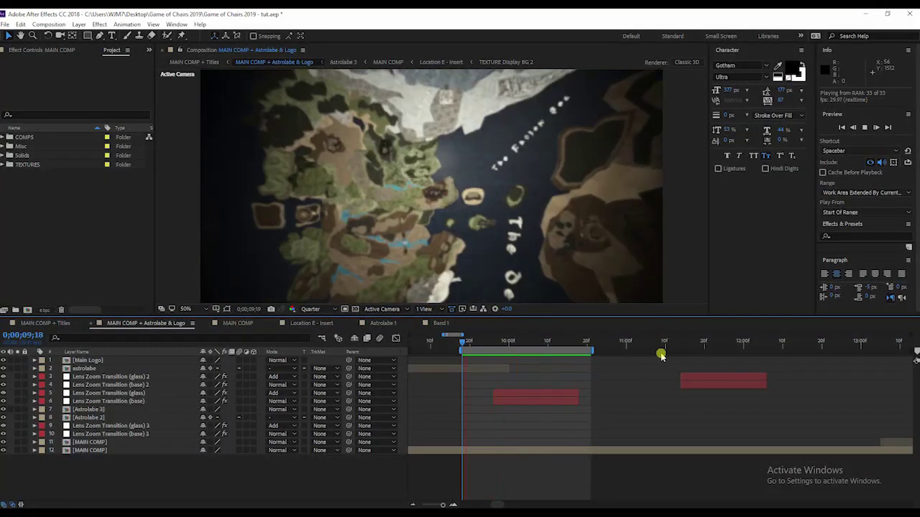
Step: Duplicate the Lens Zoom Transition (glass) and (base) layers and place the copies above the second transition pair, starting at 0;00;11;14
left_click(689, 343)
left_click(710, 380)
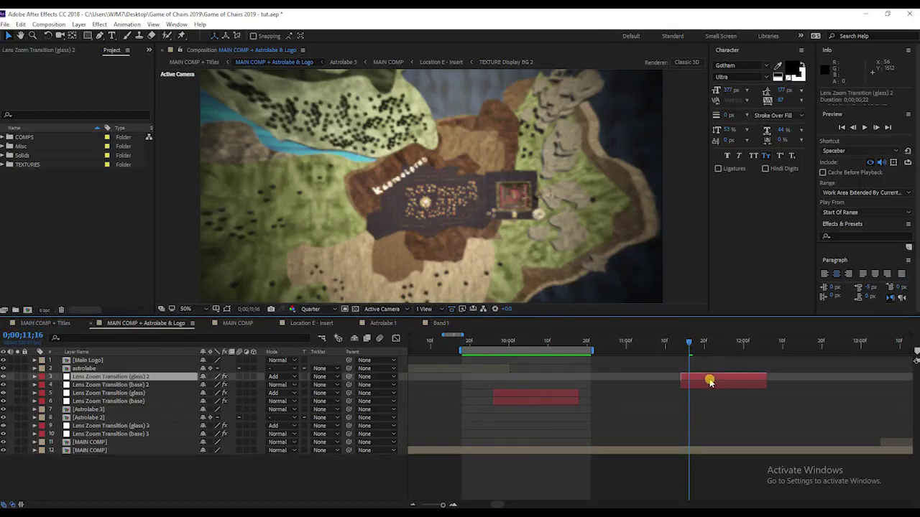
left_click(700, 387, "shift")
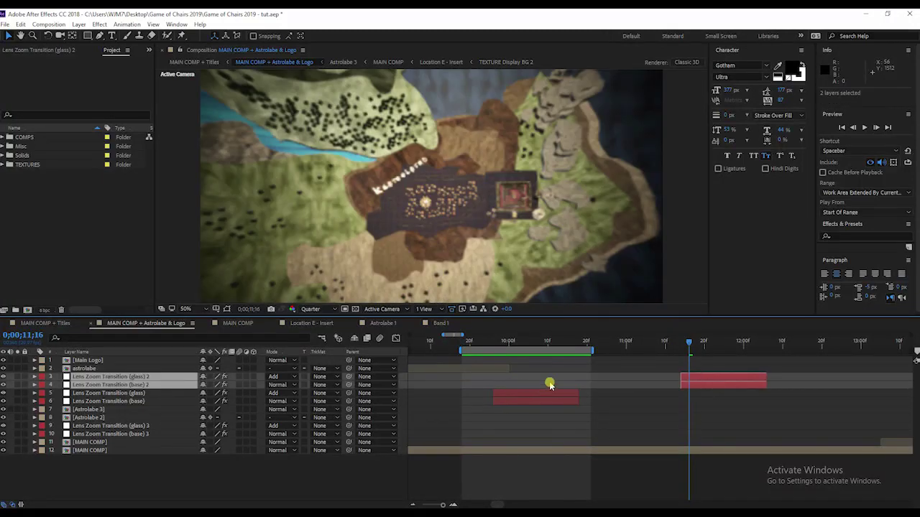
left_click(680, 342)
left_click(559, 398)
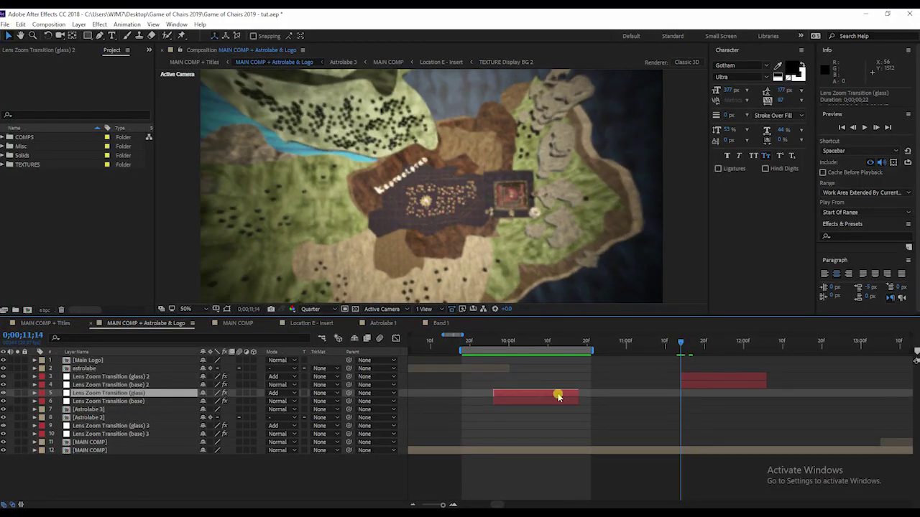
left_click(560, 401, "shift")
key("ctrl+d")
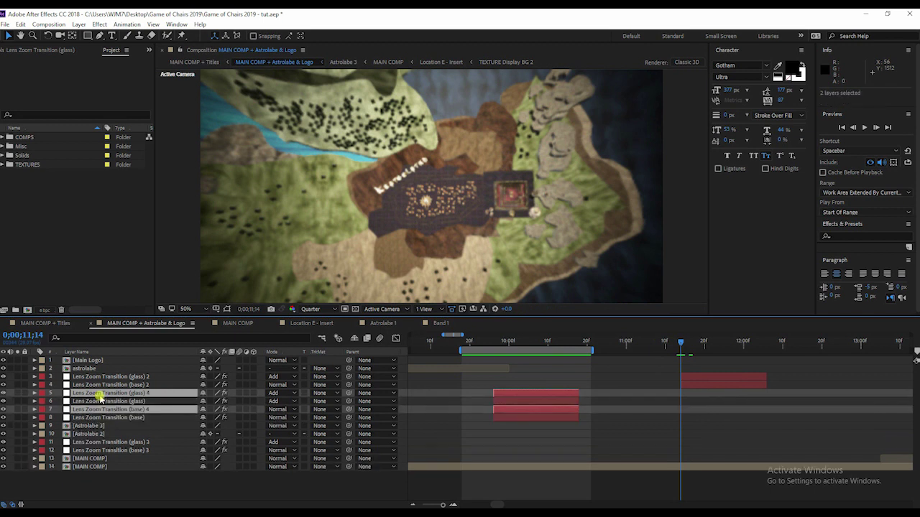
left_click_drag(99, 395, 708, 379)
Step: Cut the old Lens Zoom Transition (glass) 2 and Lens Zoom Transition (base) 2 layers from the composition
left_click(715, 394)
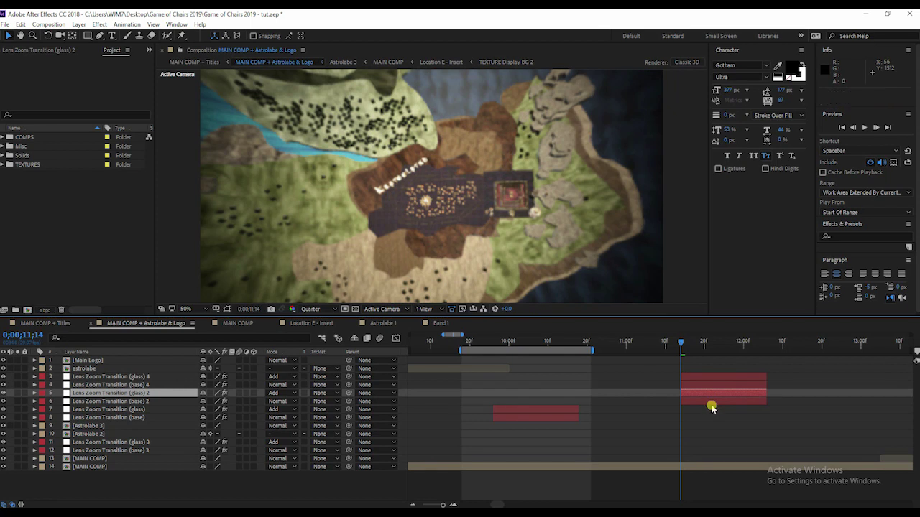
left_click(708, 403, "shift")
key("ctrl+x")
Step: Shift the work area over the second lens transition, starting at 0;00;11;07, and preview it
left_click(671, 342)
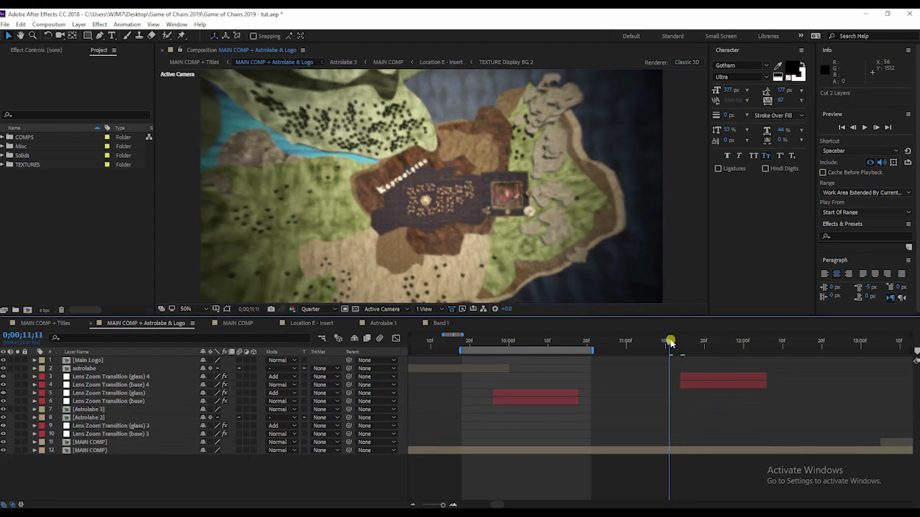
left_click_drag(557, 350, 759, 350)
left_click(672, 342)
left_click_drag(691, 350, 653, 345)
key("space")
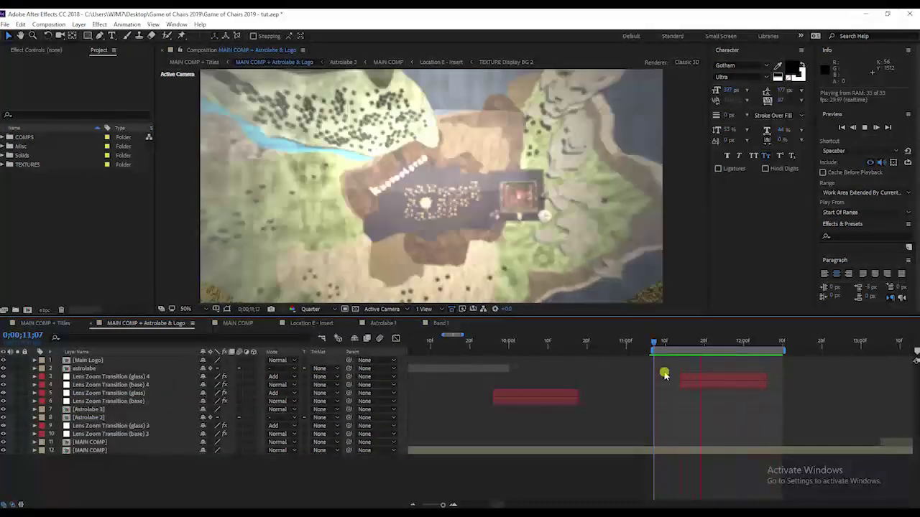
Step: Open the lower MAIN COMP layer from 0;00;11;24 and reveal the transform keyframes of the CAM: Transition: 0 --> B layer
left_click_drag(715, 346, 772, 351)
left_click(718, 342)
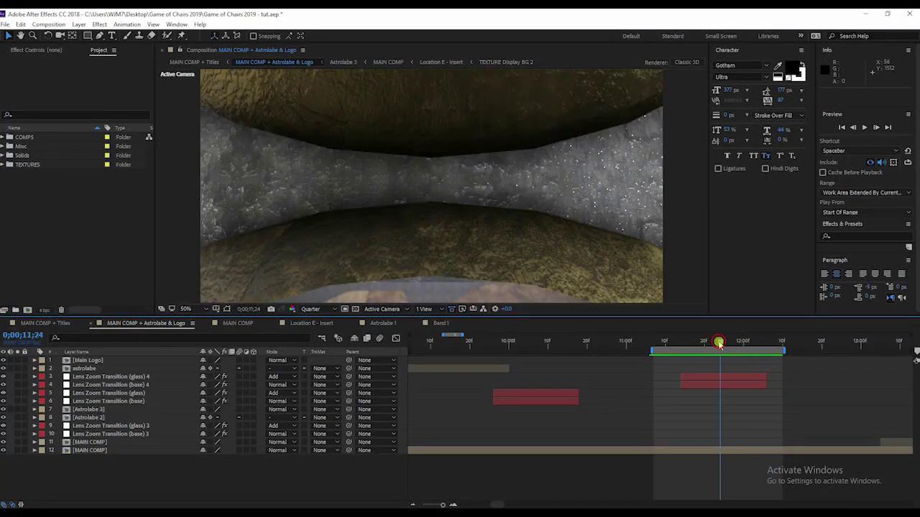
double_click(733, 449)
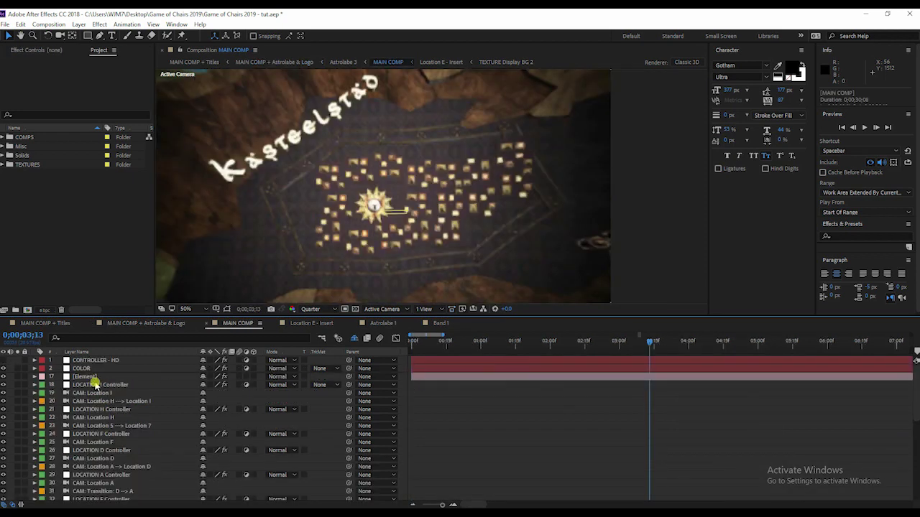
scroll(589, 385, "down", 10)
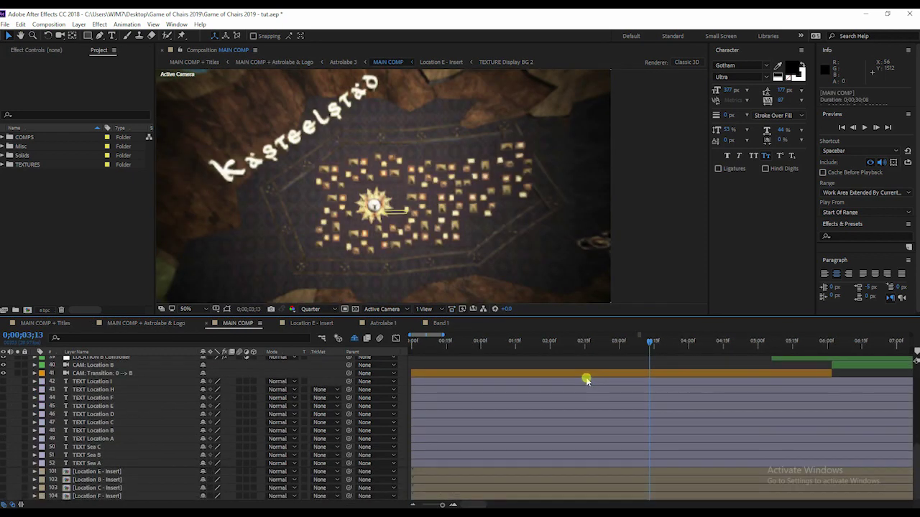
scroll(554, 388, "down", 6, "alt")
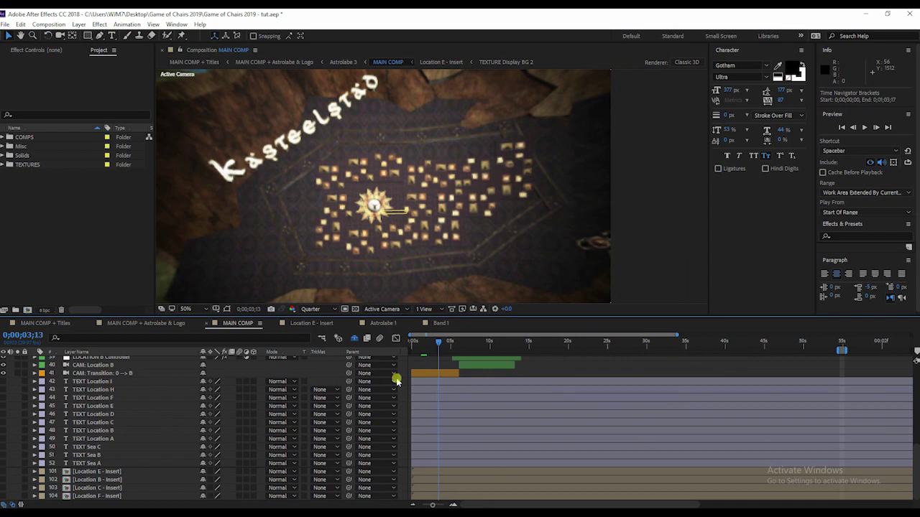
left_click(76, 375)
left_click(35, 373)
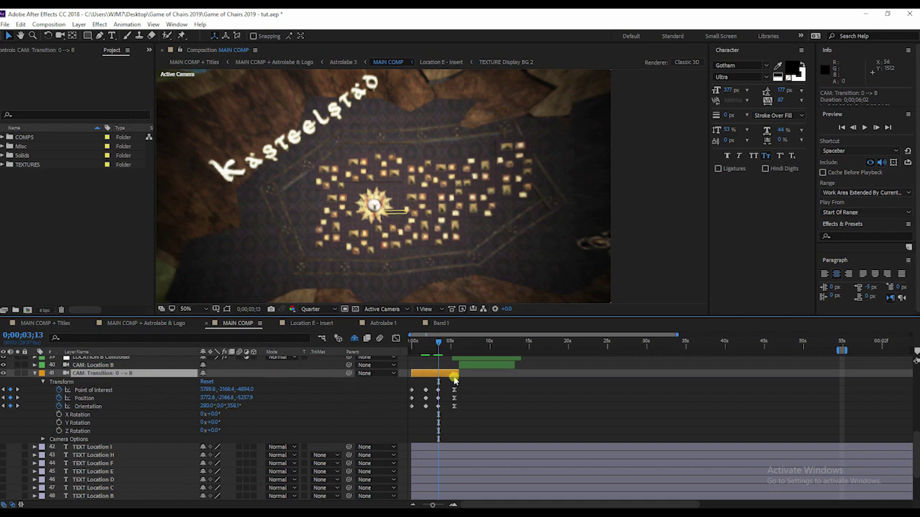
scroll(470, 400, "up", 8, "alt")
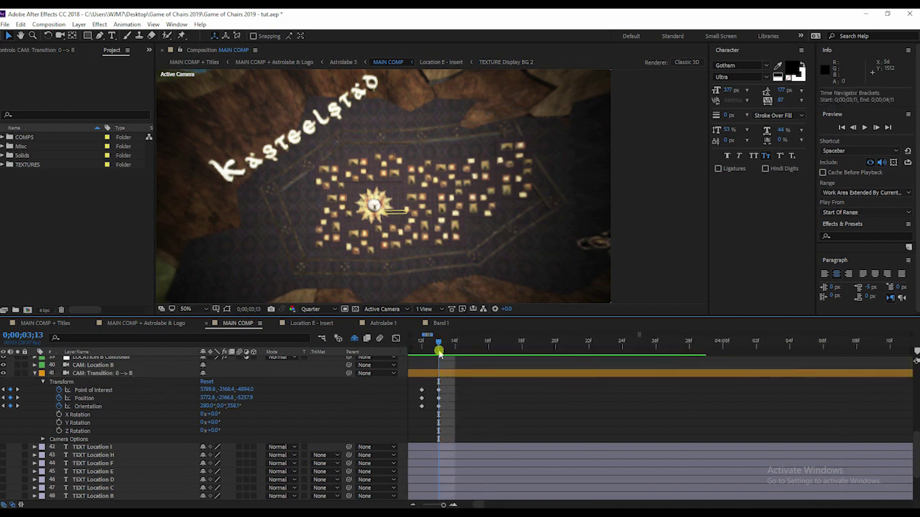
Step: Check the transition camera's first keyframes at 0;00;03;12 and switch to the MAIN COMP + Astrolabe & Logo composition
mouse_move(427, 347)
left_mouse_down()
mouse_move(442, 350)
mouse_move(422, 348)
left_mouse_up()
scroll(434, 353, "down", 3, "alt")
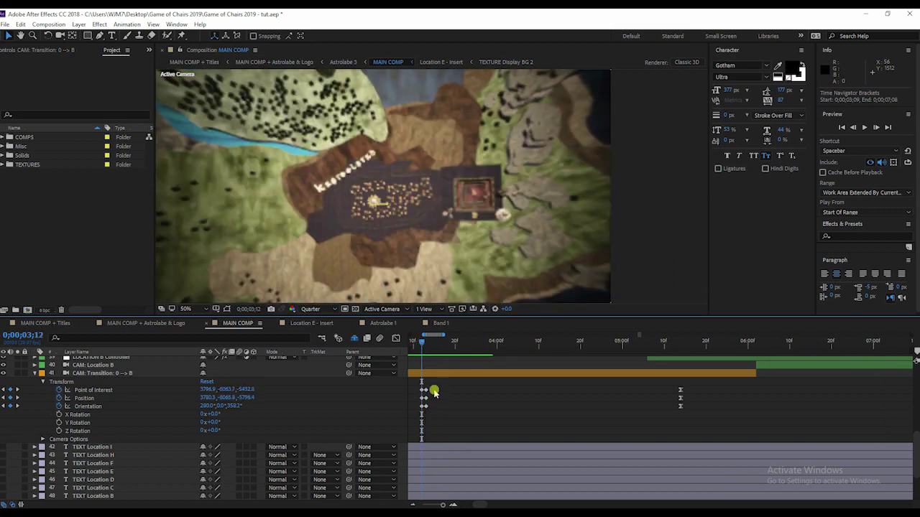
scroll(438, 342, "down", 3, "alt")
key("Tab")
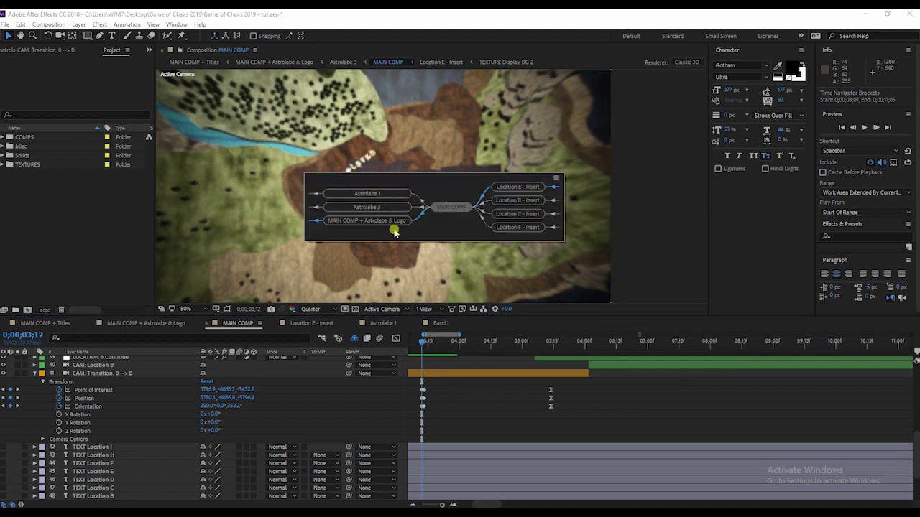
left_click(393, 222)
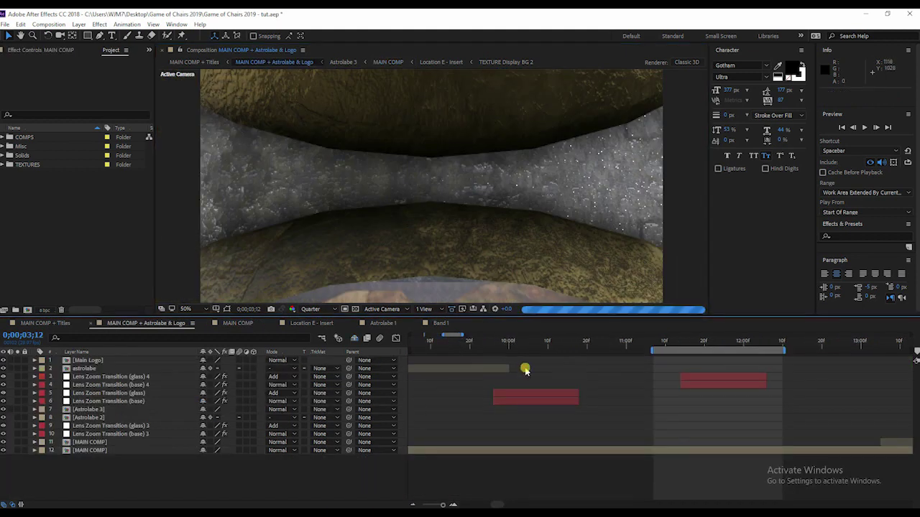
Step: Examine the Astrolabe 3 layer around 0;00;39;16 and play the composition from there
scroll(526, 370, "down", 5, "alt")
left_click(554, 344)
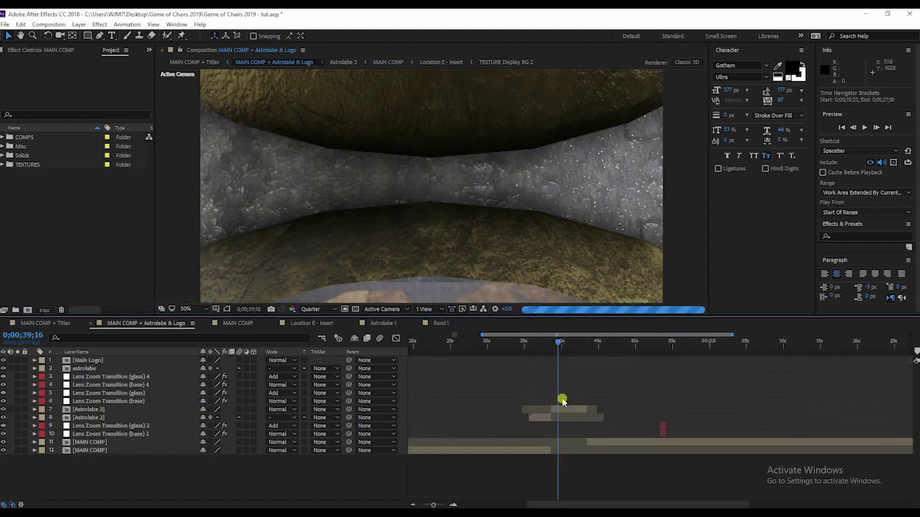
scroll(562, 402, "up", 2, "alt")
left_click(565, 410)
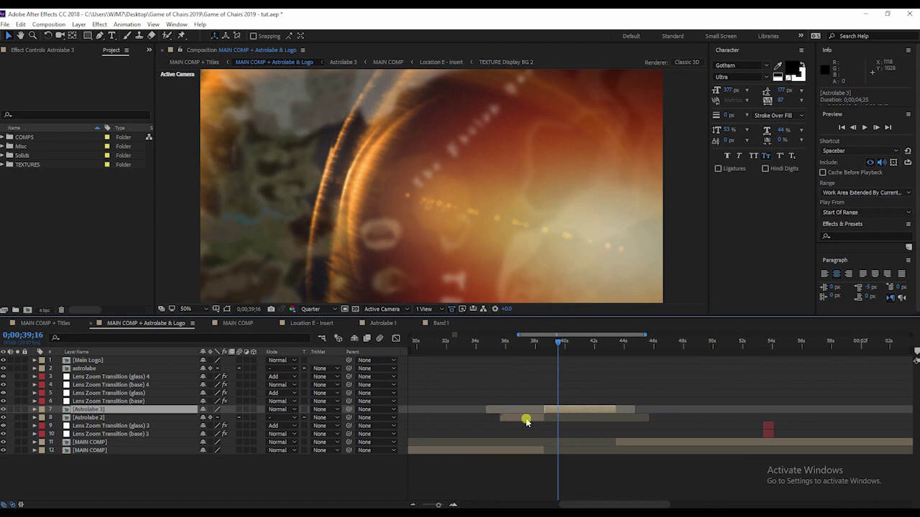
scroll(526, 421, "down", 4, "alt")
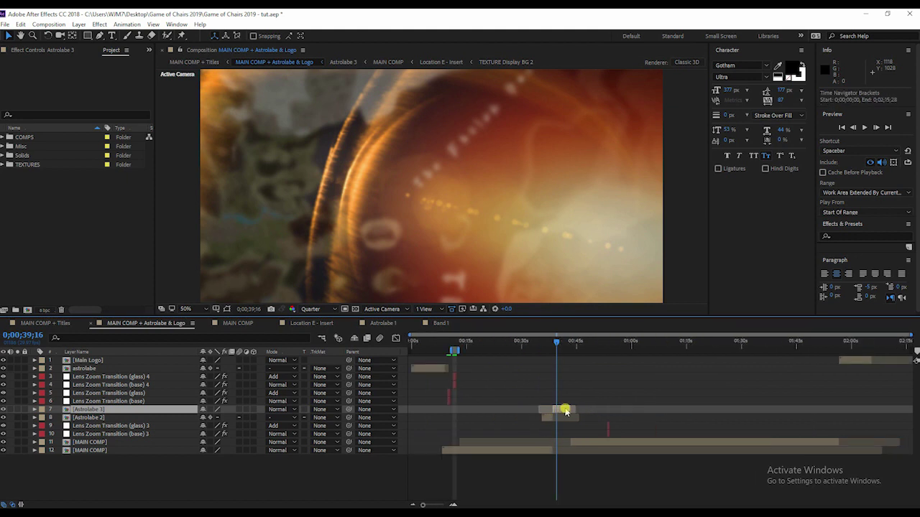
key("space")
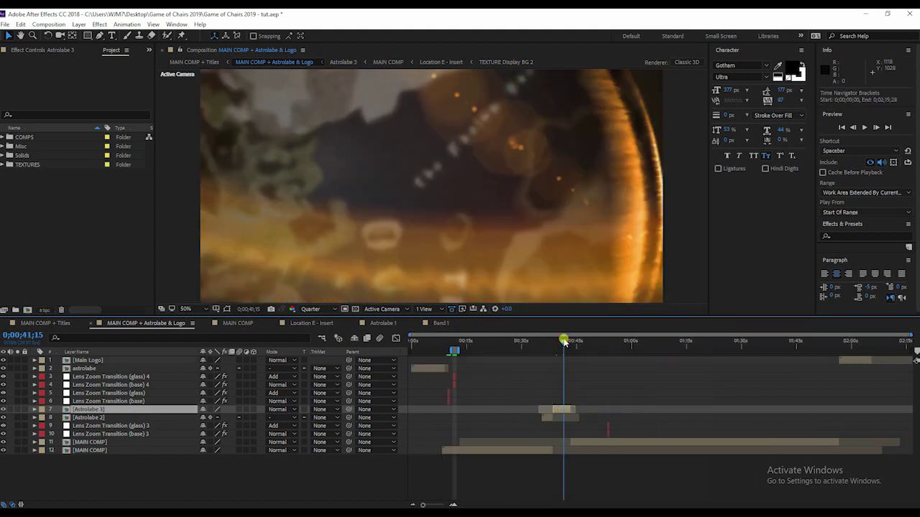
Step: Open the Main Logo composition and collapse the expanded properties of all its layers
scroll(519, 370, "up", 4, "alt")
double_click(519, 368)
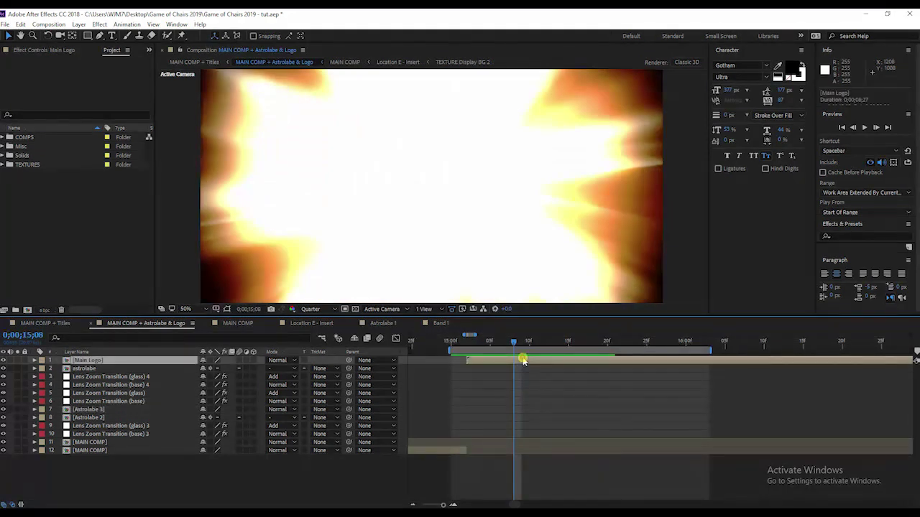
key("ctrl+a")
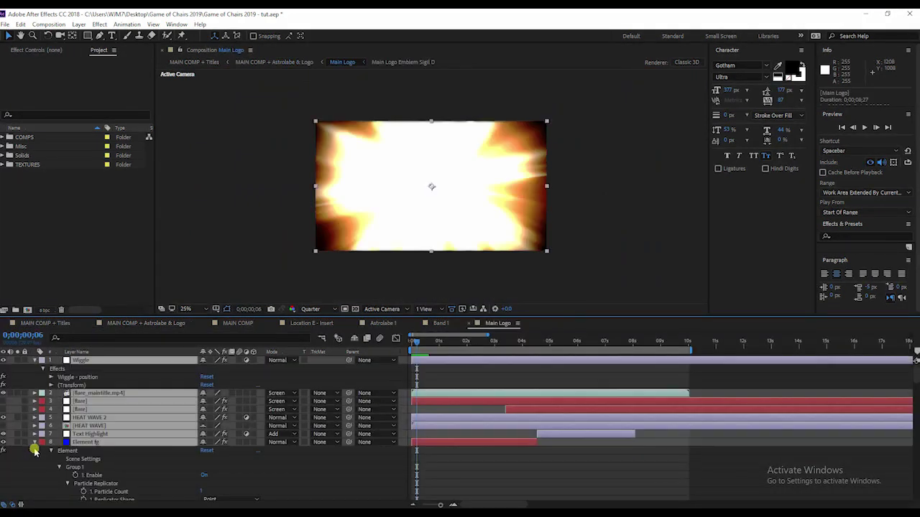
left_click(35, 442)
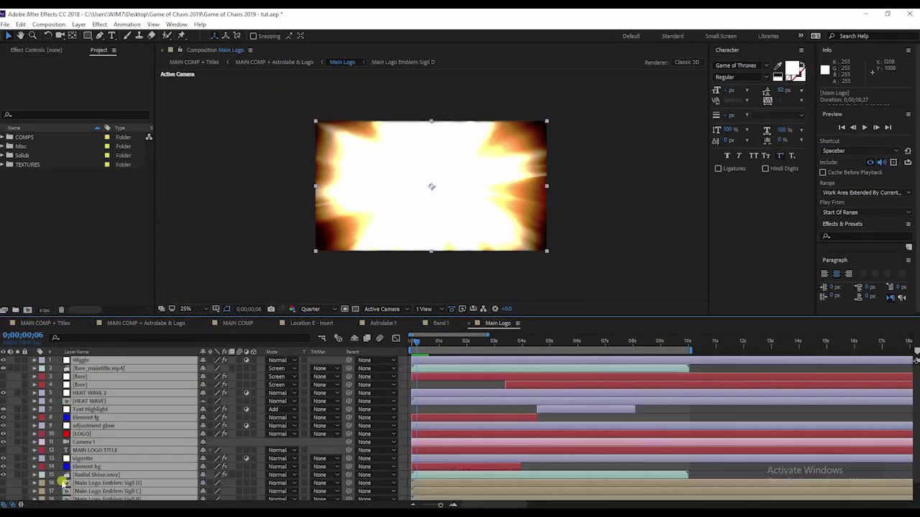
left_click(436, 411)
Step: Open the Element scene of the Element fg layer and bring up its scene file relinking options
left_click(102, 419)
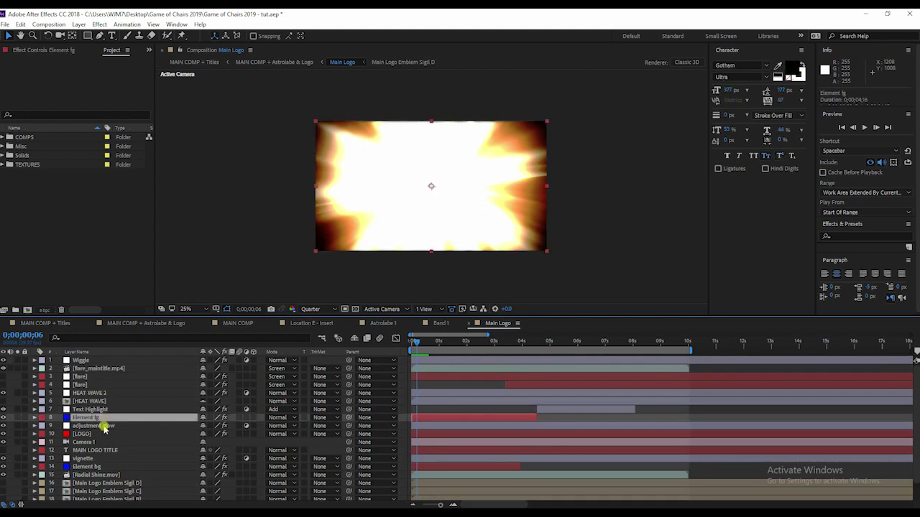
left_click(35, 52)
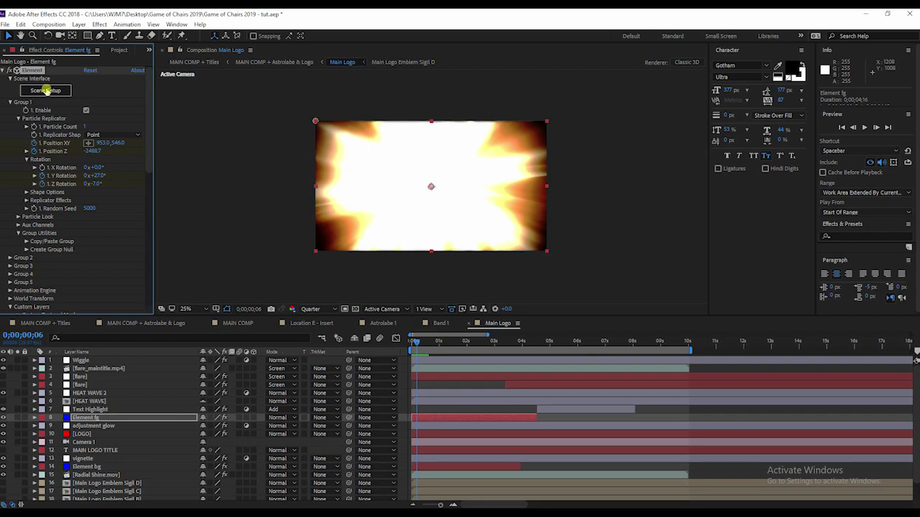
left_click(45, 90)
left_click(11, 26)
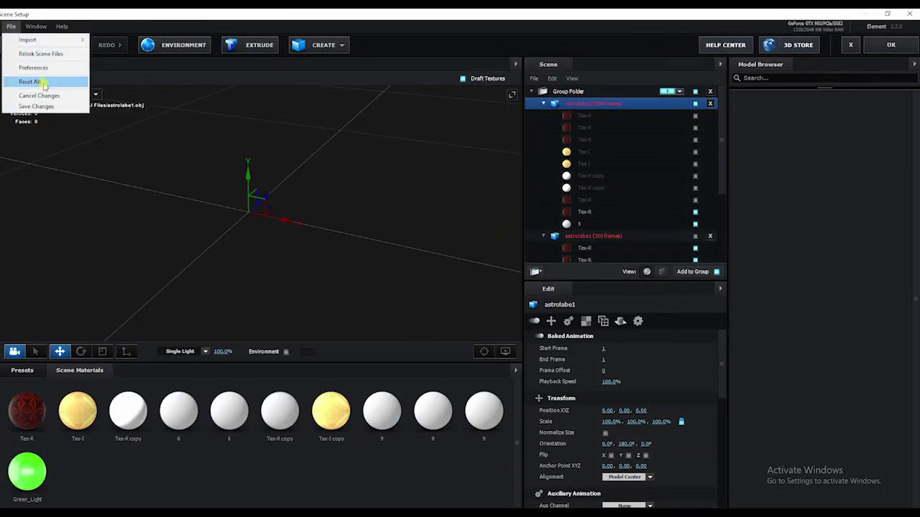
left_click(41, 54)
Step: Relink the scene's missing models and textures using the Game of Chairs 2019 folder on the Desktop as search location
left_click(398, 251)
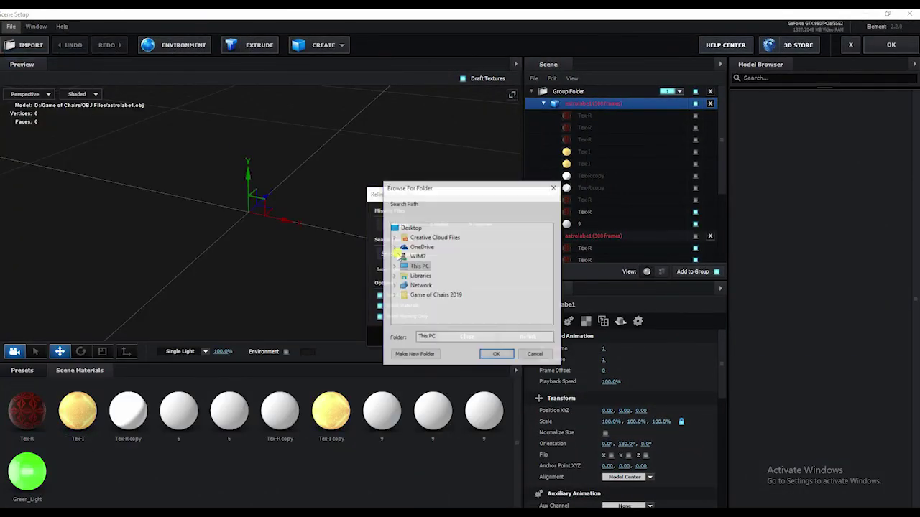
left_click(417, 256)
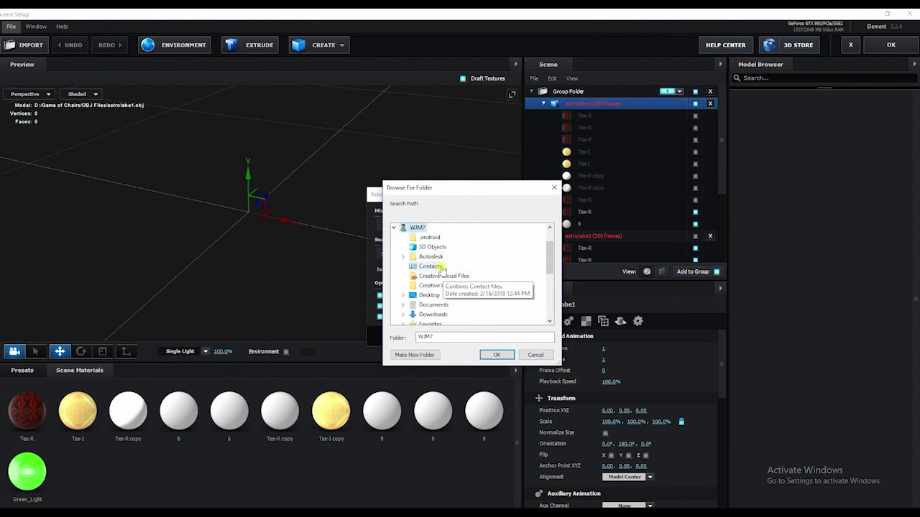
left_click(438, 298)
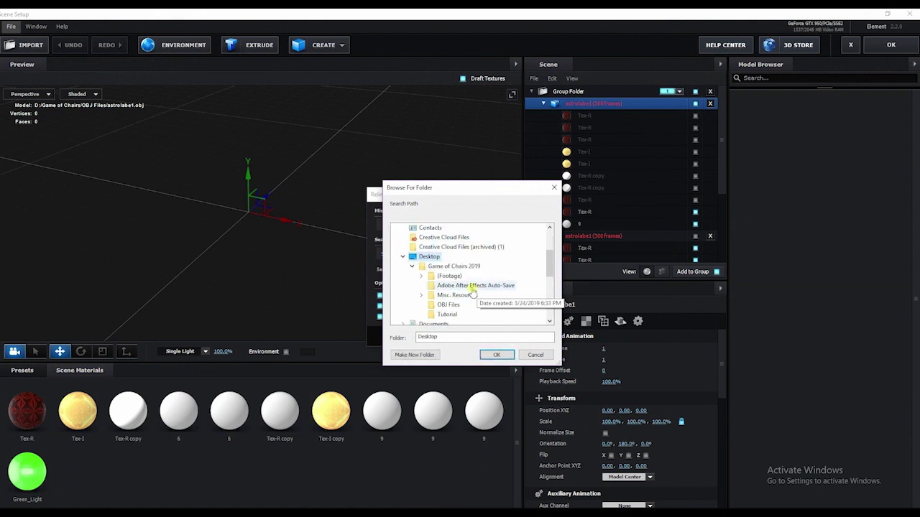
left_click(468, 266)
left_click(493, 355)
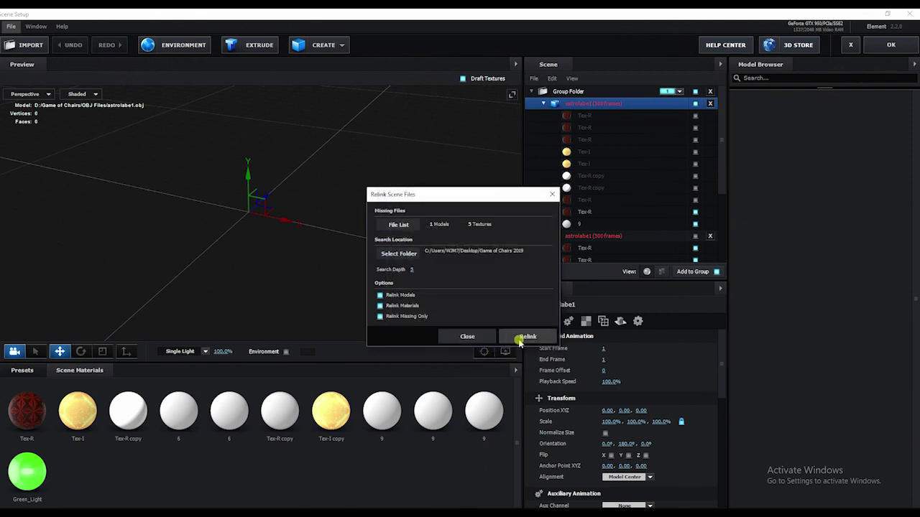
left_click(525, 336)
left_click(468, 298)
left_click(467, 337)
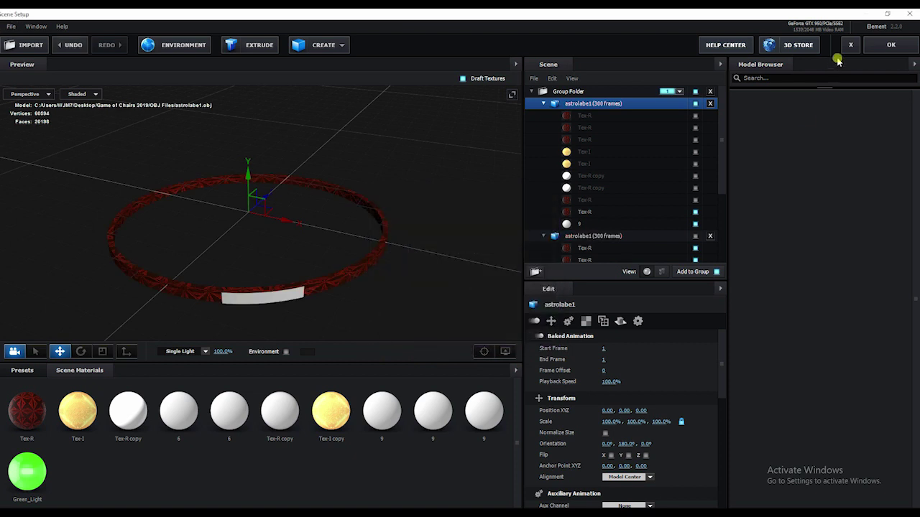
Step: Inspect the relinked astrolabe1 ring from several angles and accept the Element scene
left_click_drag(407, 314, 364, 267)
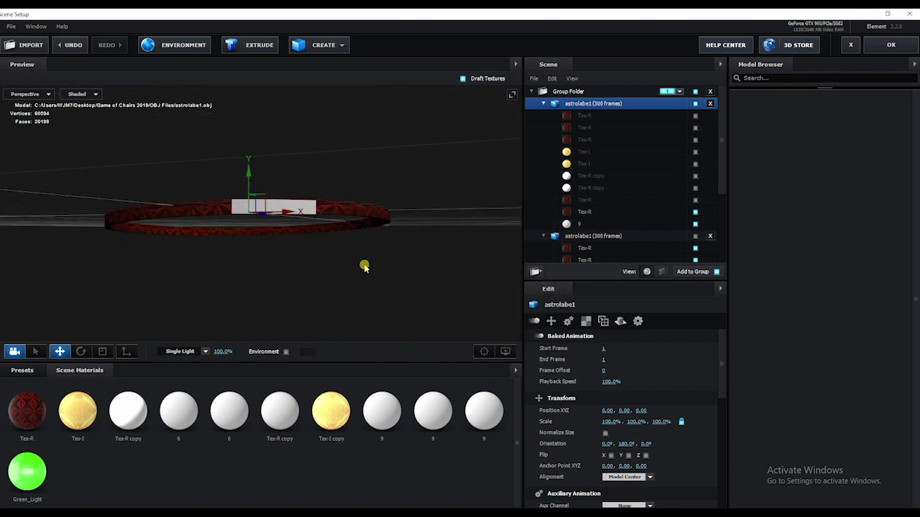
left_click_drag(305, 203, 335, 240)
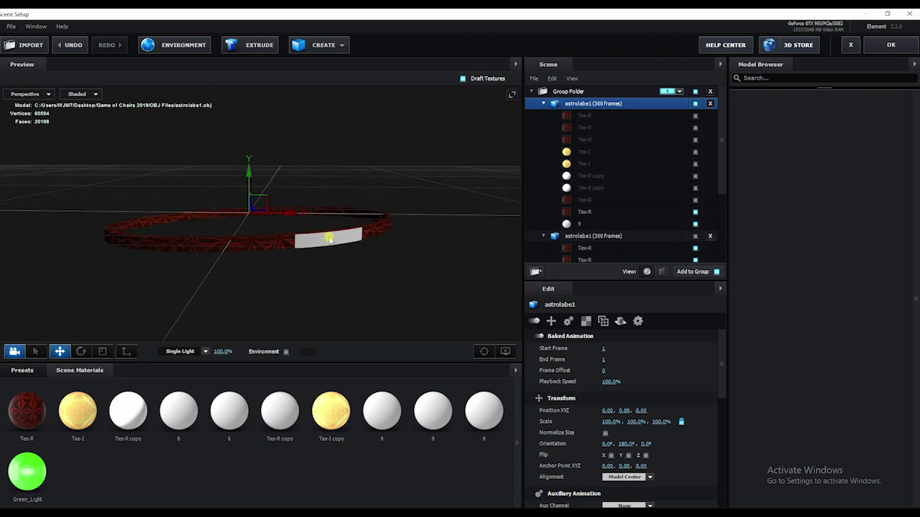
left_click(891, 45)
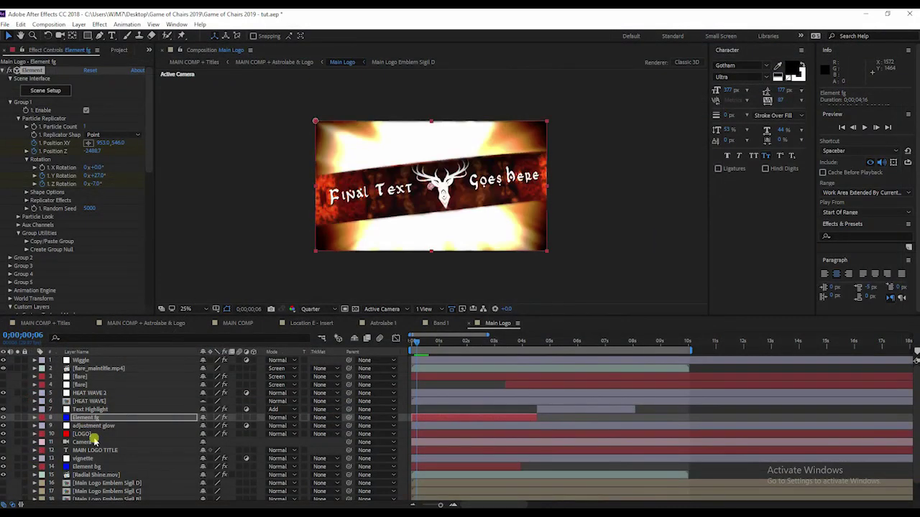
Step: Open the Band 3 composition from the last layer of Main Logo
scroll(94, 441, "down", 1)
left_click(103, 495)
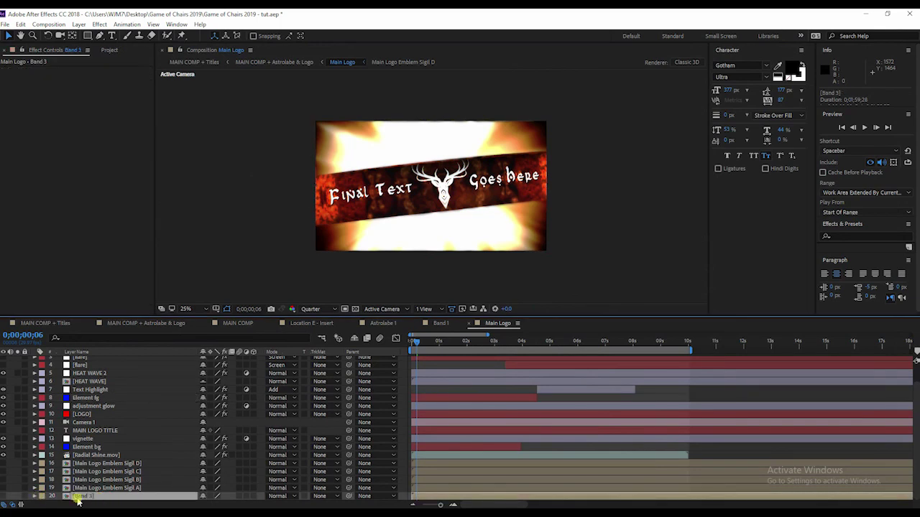
double_click(79, 497)
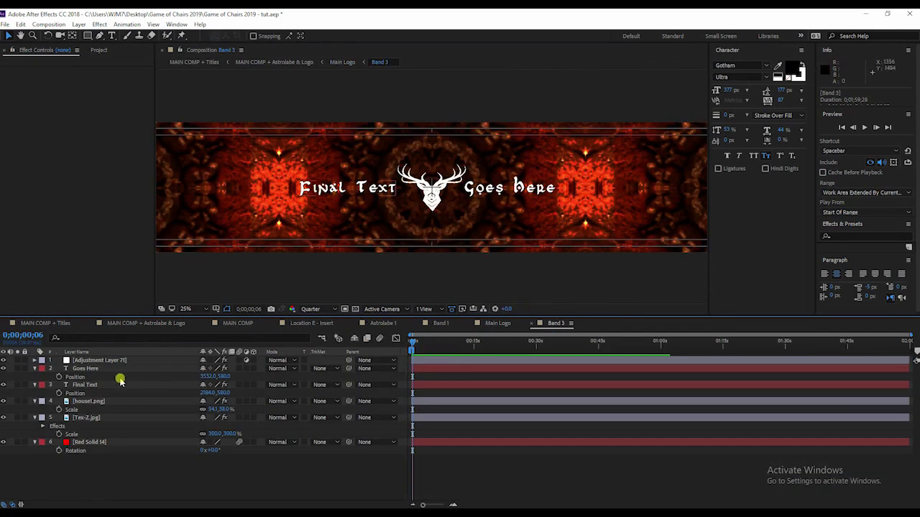
Step: Replace the text to the right of the stag emblem in Band 3 with "HERE GOES"
left_click(104, 370)
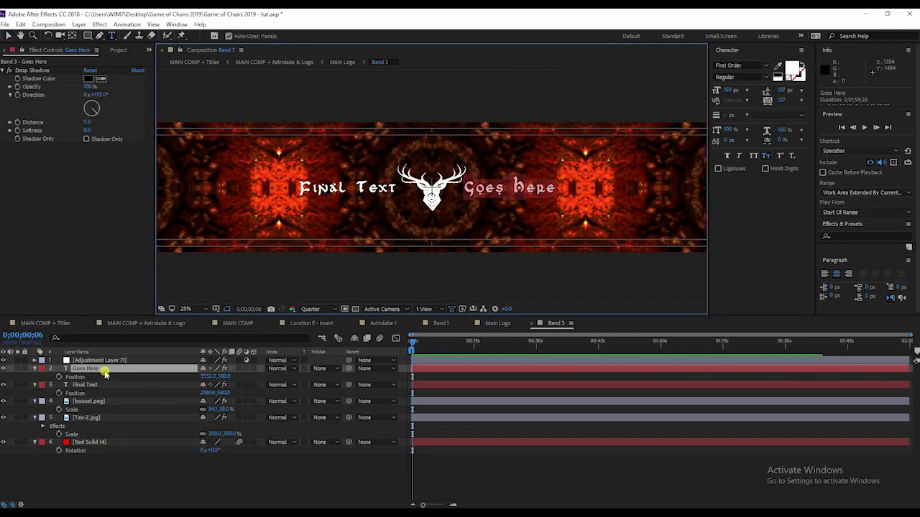
type("HER")
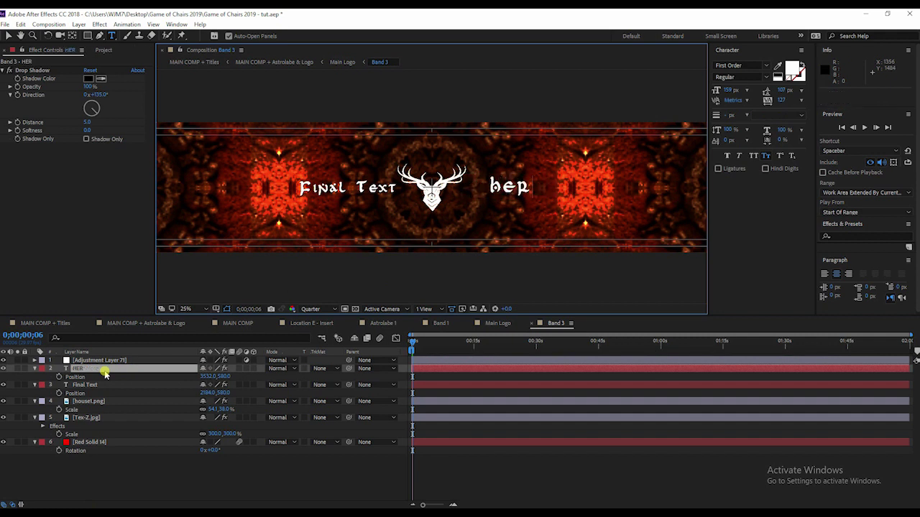
type("E YOU")
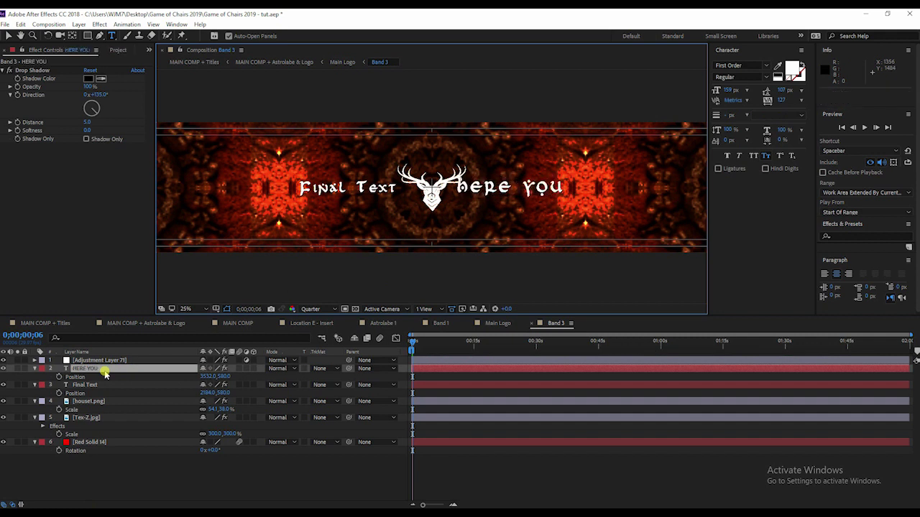
key("BackSpace")
key("BackSpace")
key("BackSpace")
type("GOES")
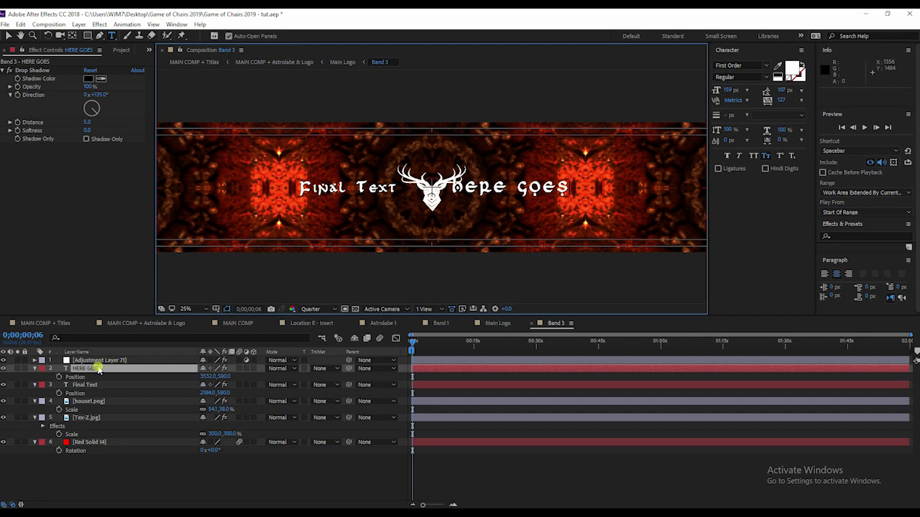
Step: Return to the Main Logo composition and move the current time to 0;00;05;10
left_click(445, 451)
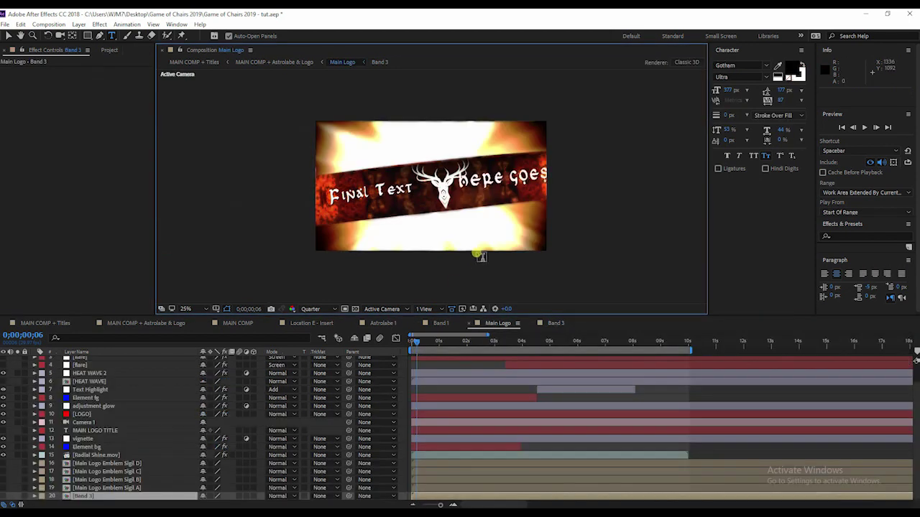
key("v")
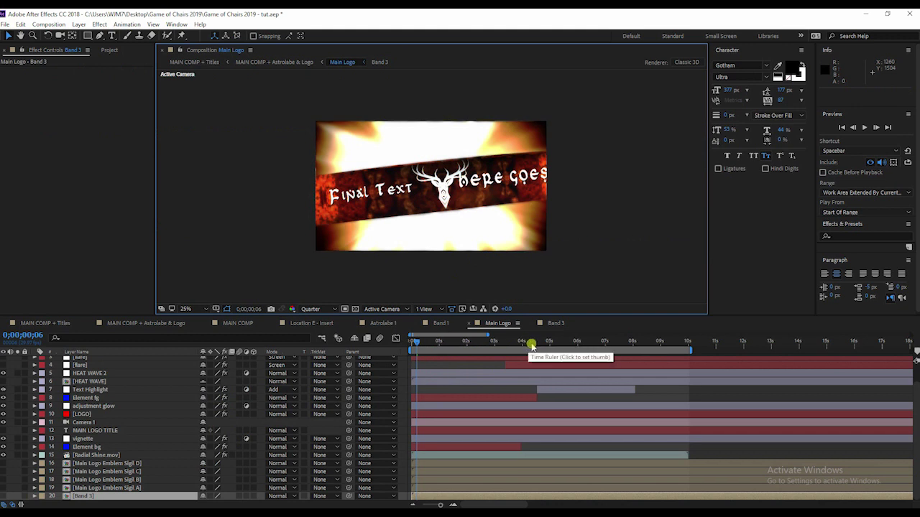
left_click(559, 342)
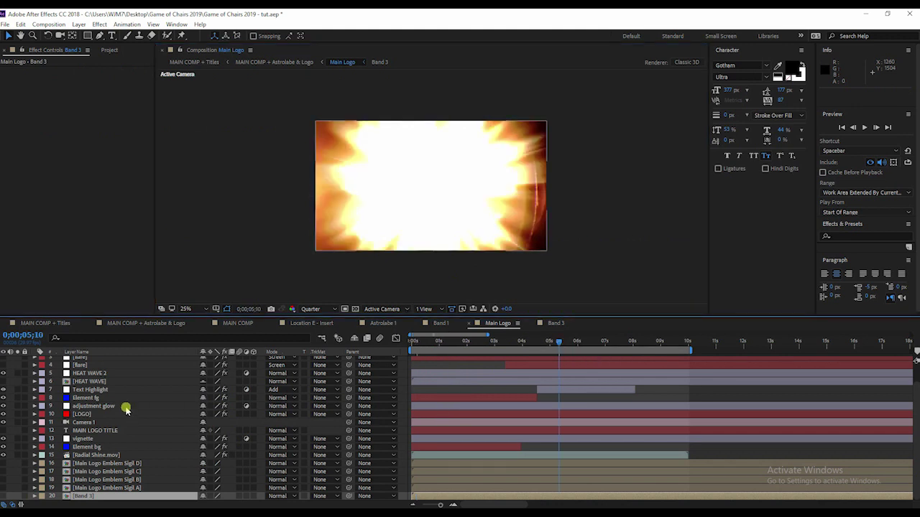
Step: Open the Element scene of the LOGO layer and bring up its scene file relinking options
left_click(84, 414)
left_click(56, 91)
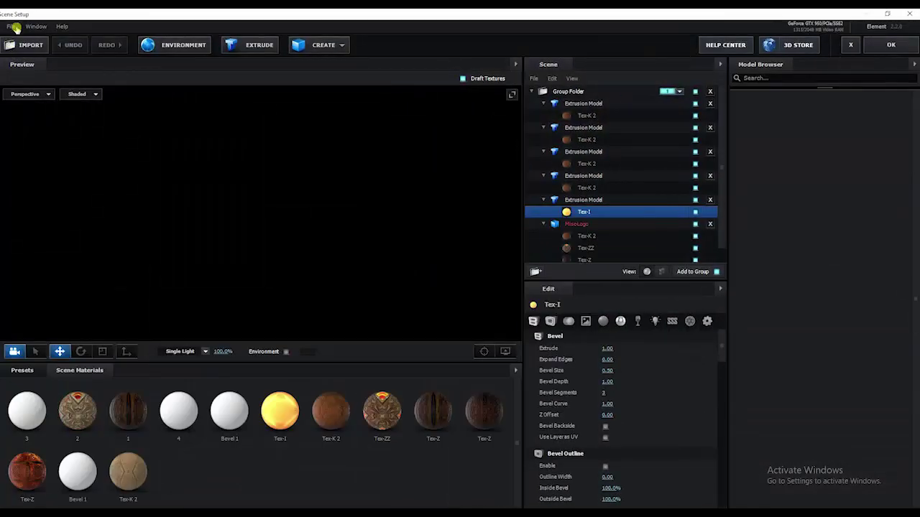
left_click(10, 26)
left_click(41, 54)
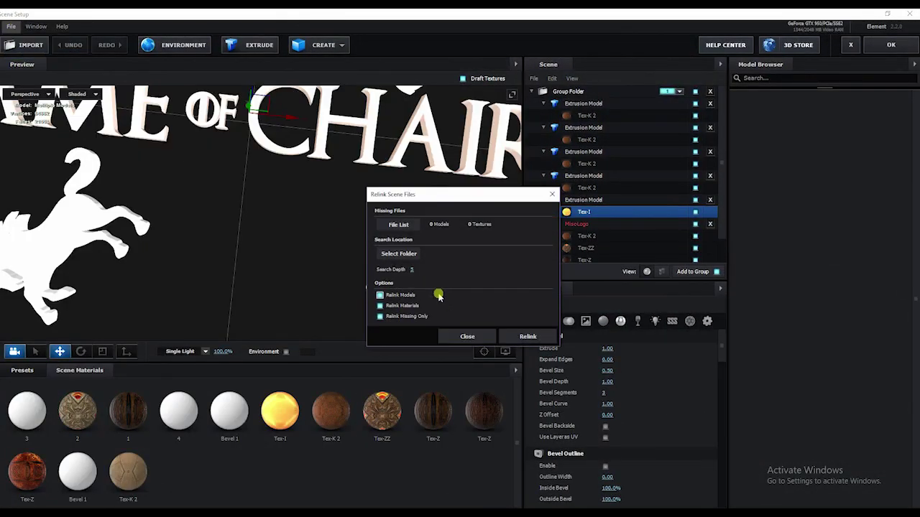
Step: Relink the LOGO scene's missing models and materials using the Game of Chairs 2019 folder on the Desktop
left_click(402, 253)
double_click(421, 267)
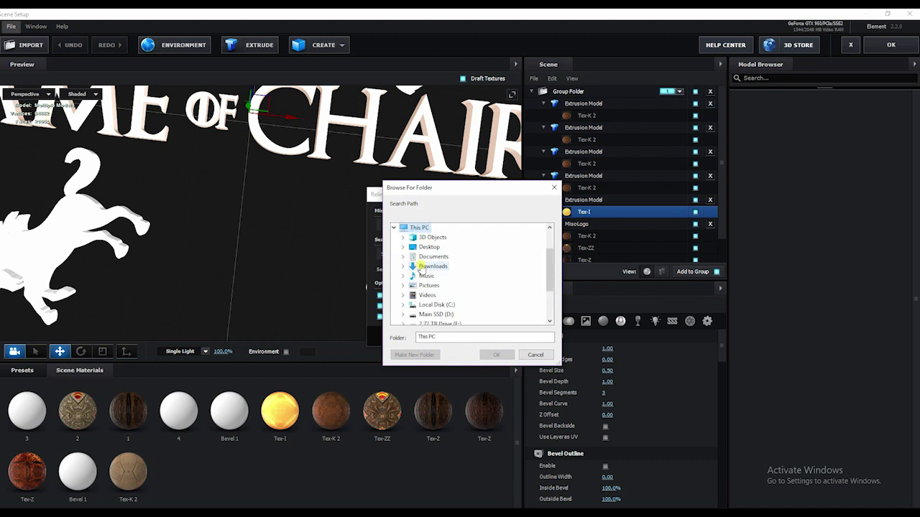
left_click(418, 257)
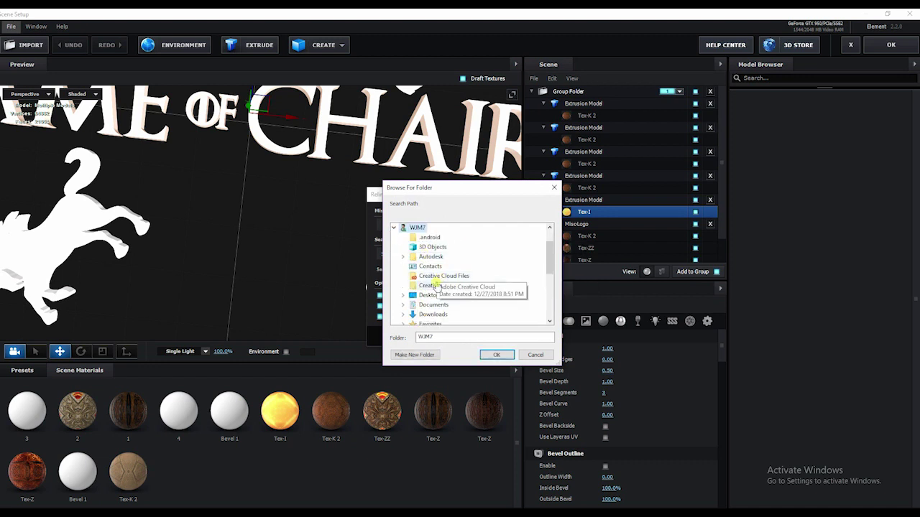
left_click(431, 314)
left_click(471, 324)
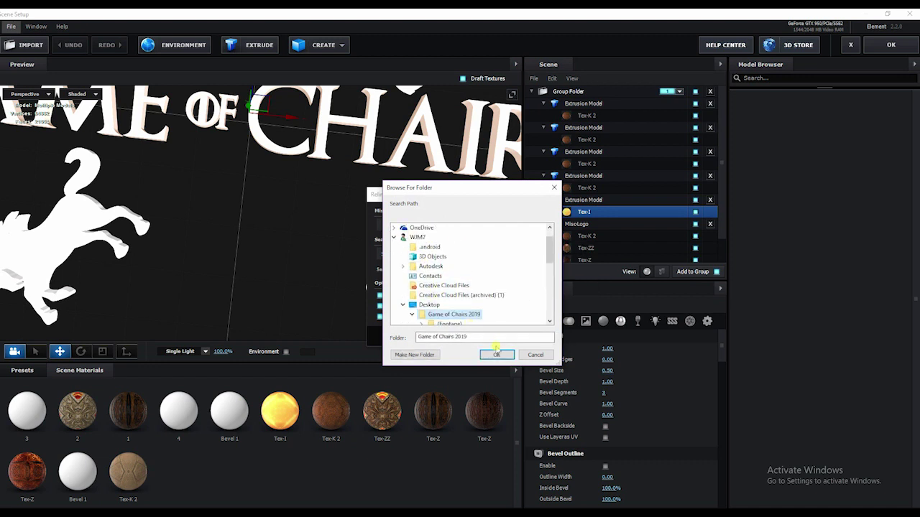
left_click(496, 353)
left_click(525, 334)
left_click(492, 310)
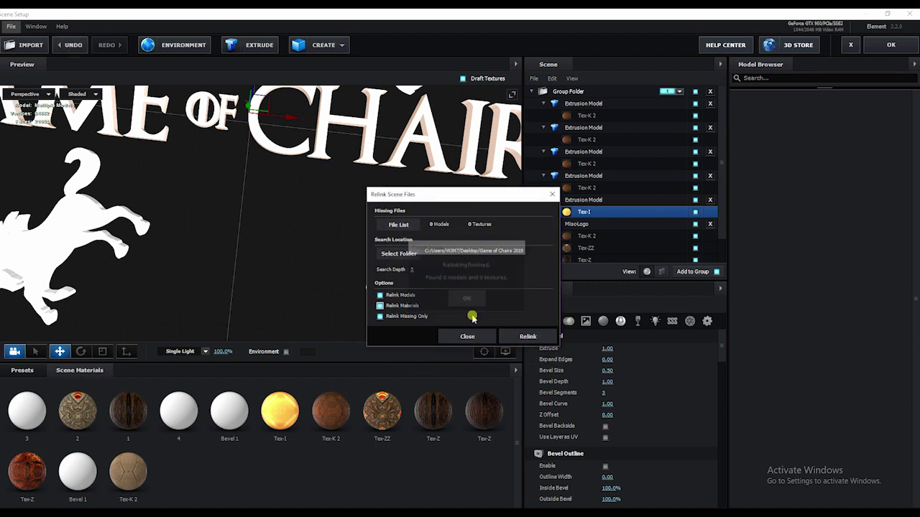
left_click(468, 336)
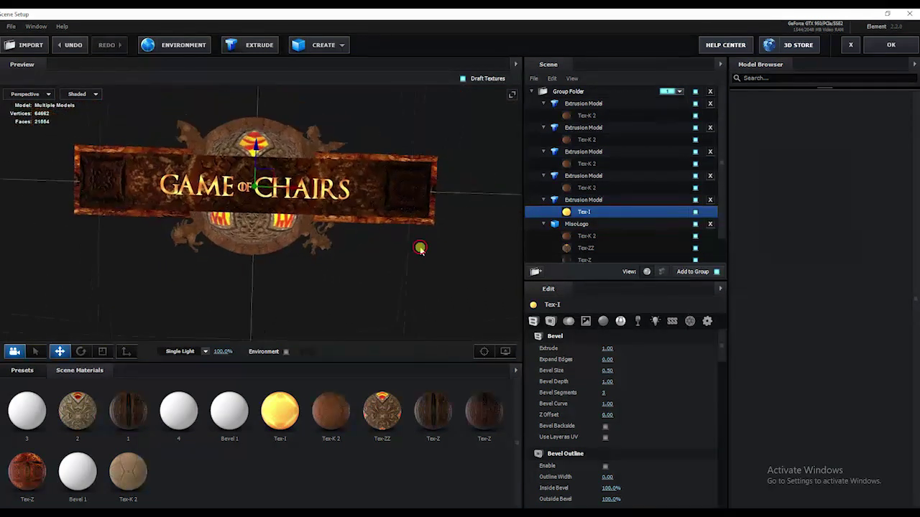
Step: Inspect the relinked logo model in the scene preview, accept the scene and enlarge the Main Logo composition view
left_click_drag(421, 263, 421, 240)
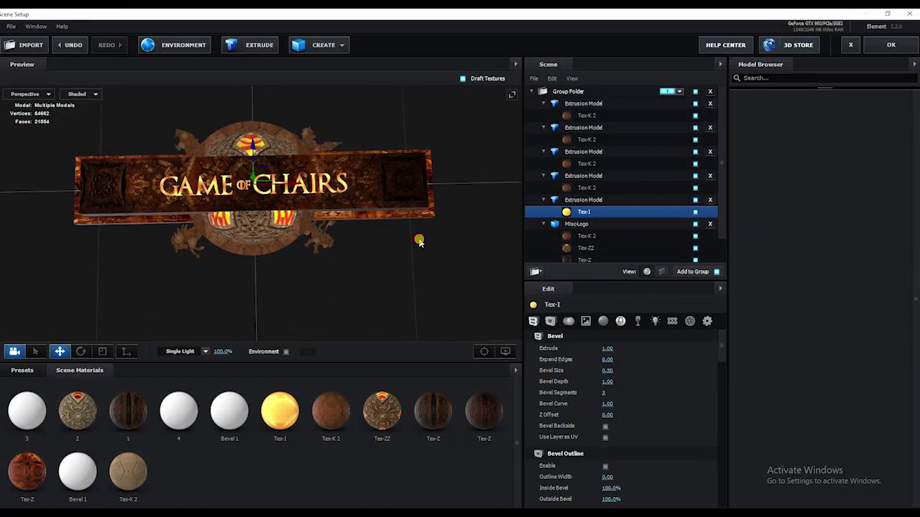
scroll(317, 233, "up", 3)
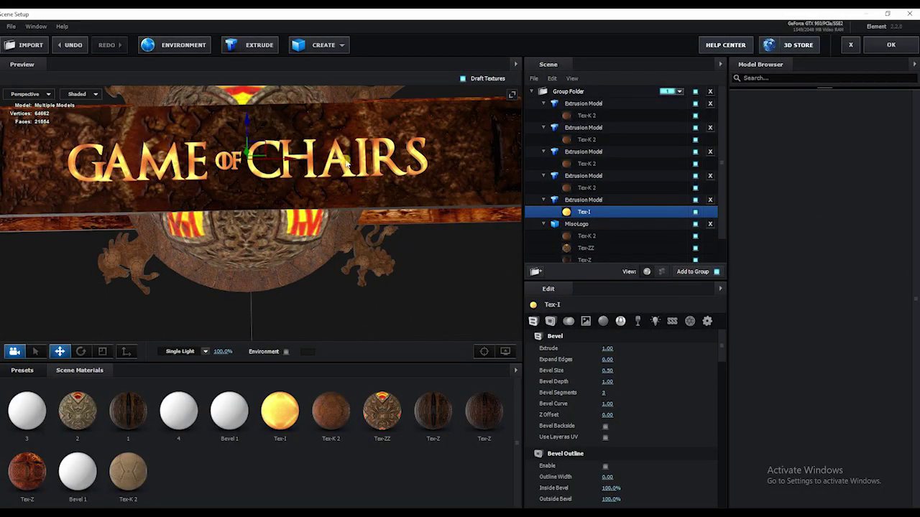
left_click_drag(363, 242, 325, 176)
left_click(891, 44)
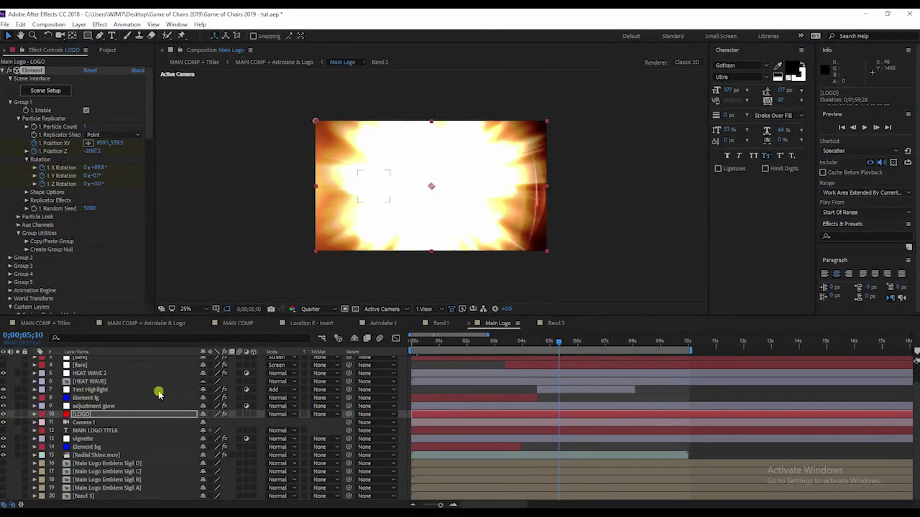
key("period")
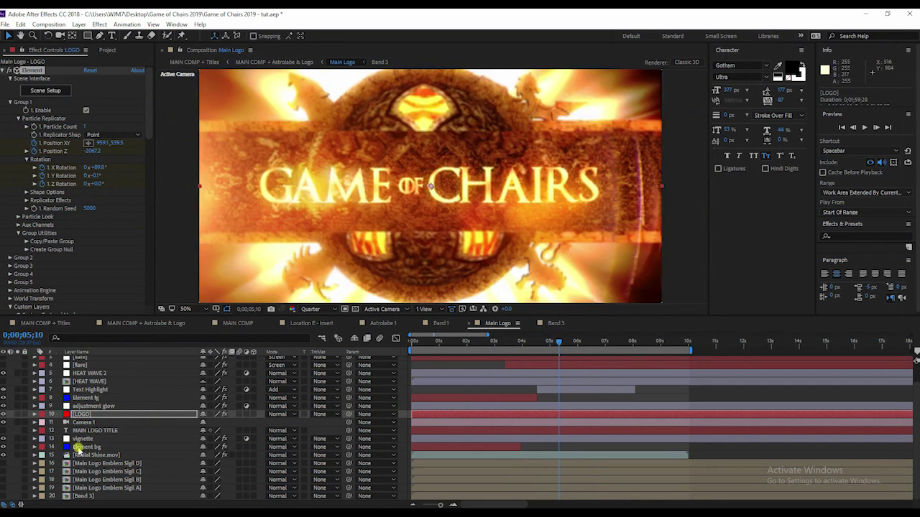
Step: Solo the MAIN LOGO TITLE text layer, replace "CHAIRS" with "HATS" in it, and turn solo off
left_click(92, 430)
left_click(17, 431)
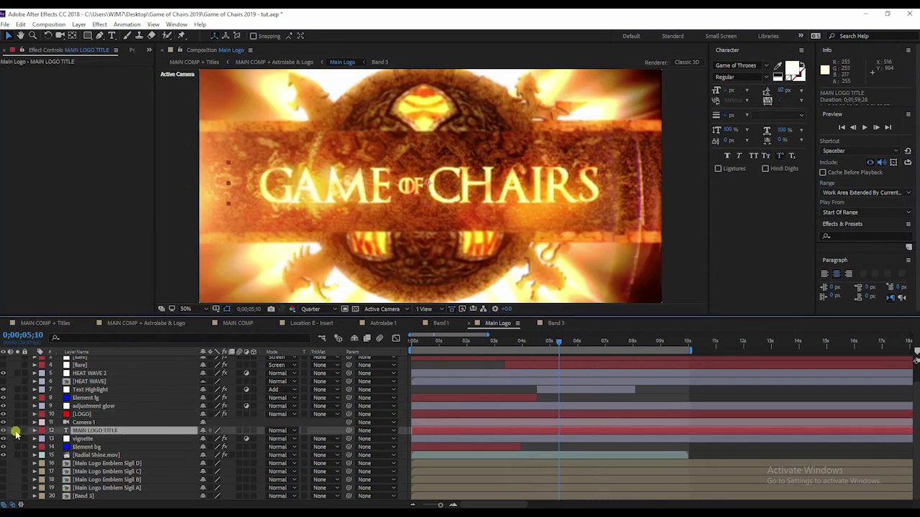
double_click(111, 431)
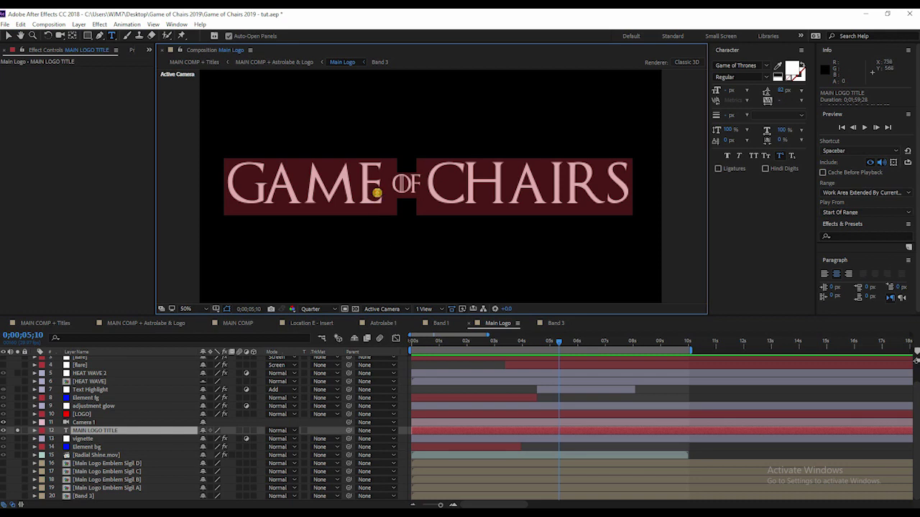
left_click_drag(386, 190, 223, 192)
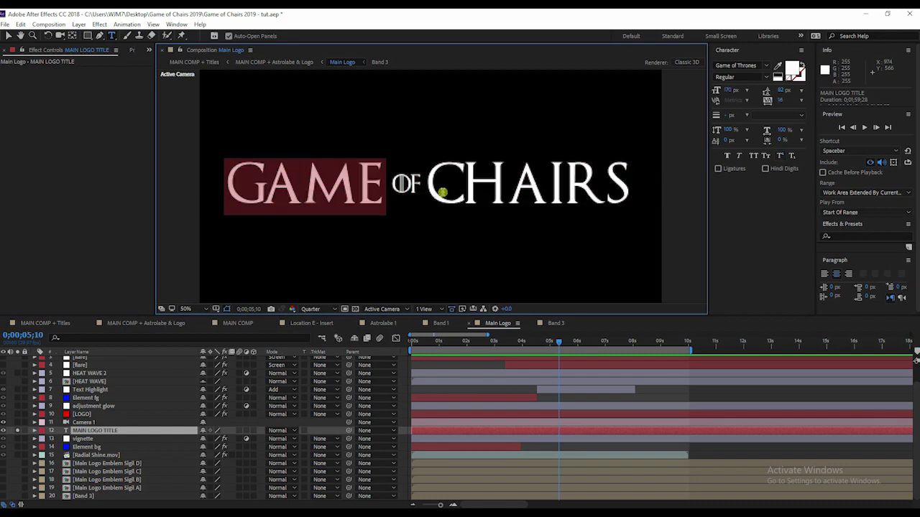
left_click_drag(428, 189, 606, 189)
key("End")
key("BackSpace")
key("BackSpace")
key("BackSpace")
key("BackSpace")
key("BackSpace")
key("BackSpace")
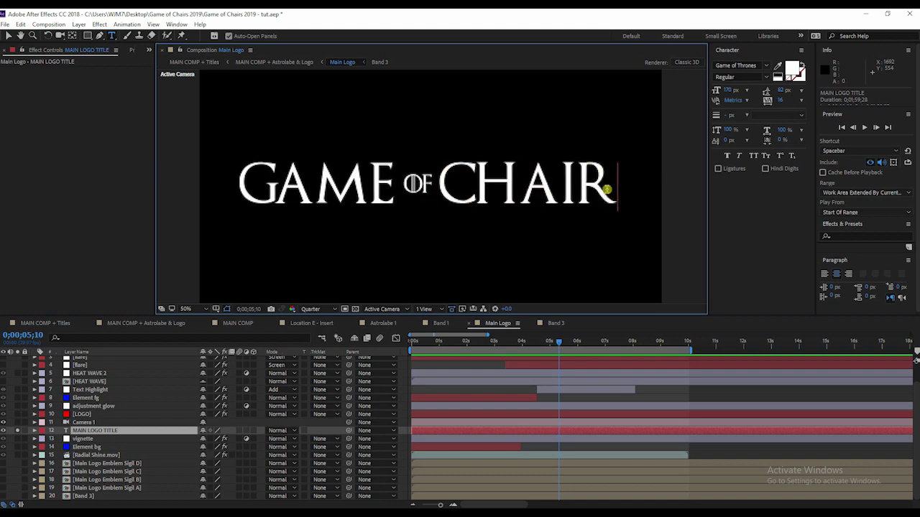
type("HATS")
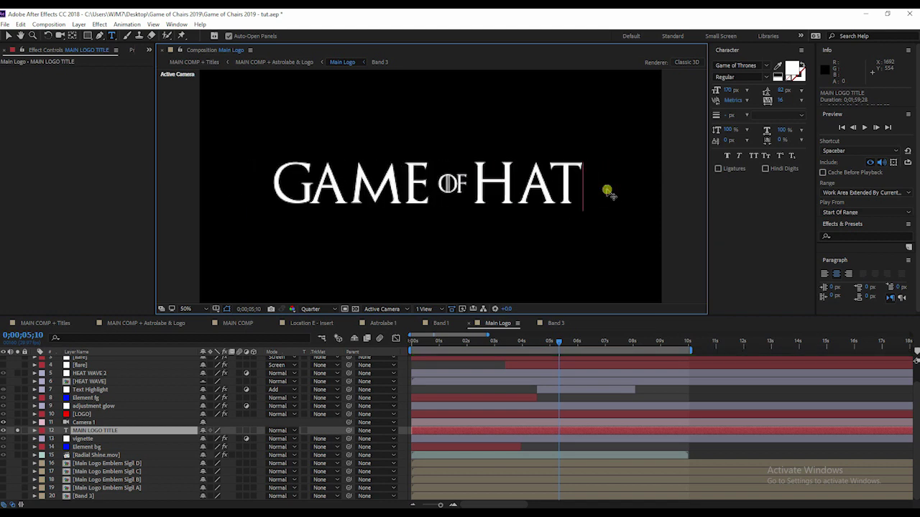
left_click(18, 433)
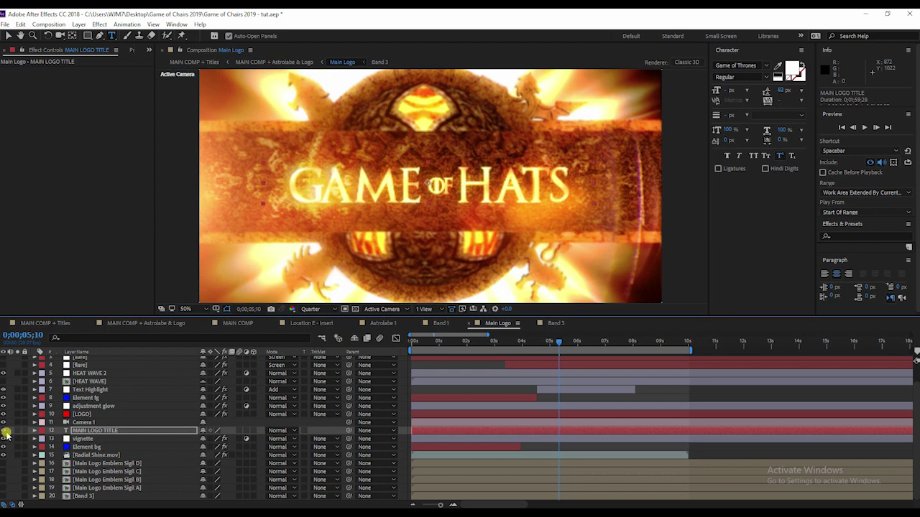
Step: Solo MAIN LOGO TITLE again, change its last word to "CATS", and restore the full composite
left_click(18, 432)
double_click(93, 431)
left_click(491, 191)
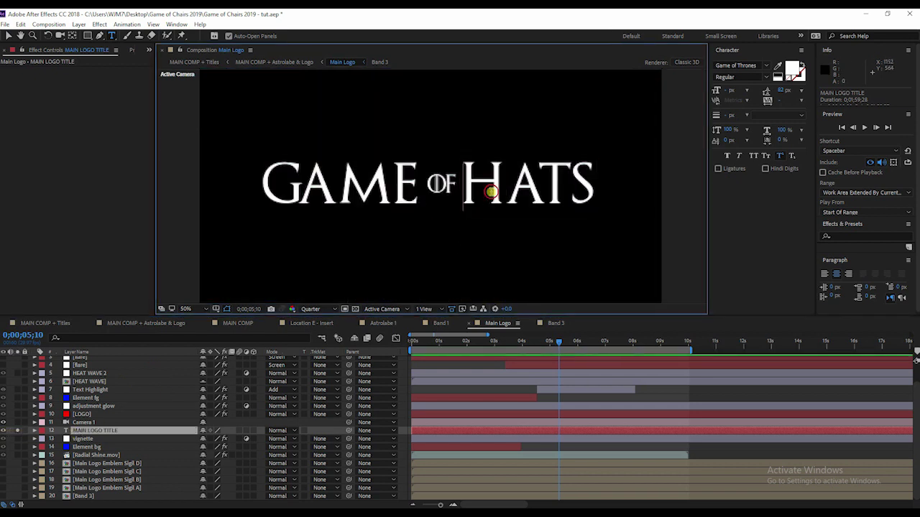
key("Delete")
type("C")
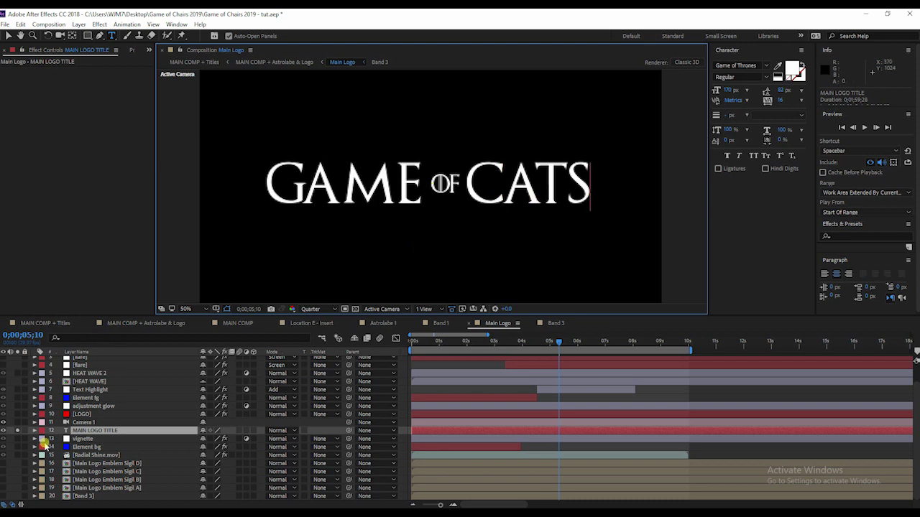
left_click(18, 431)
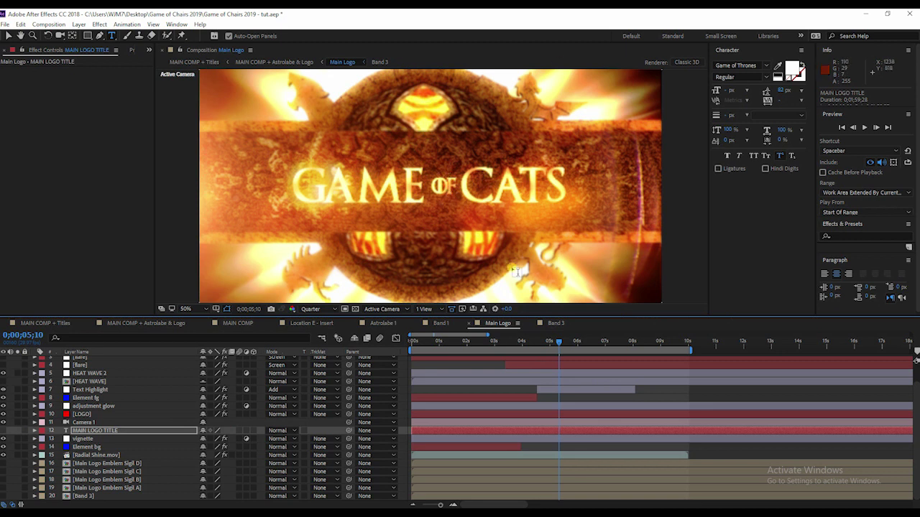
left_click(310, 309)
left_click(318, 334)
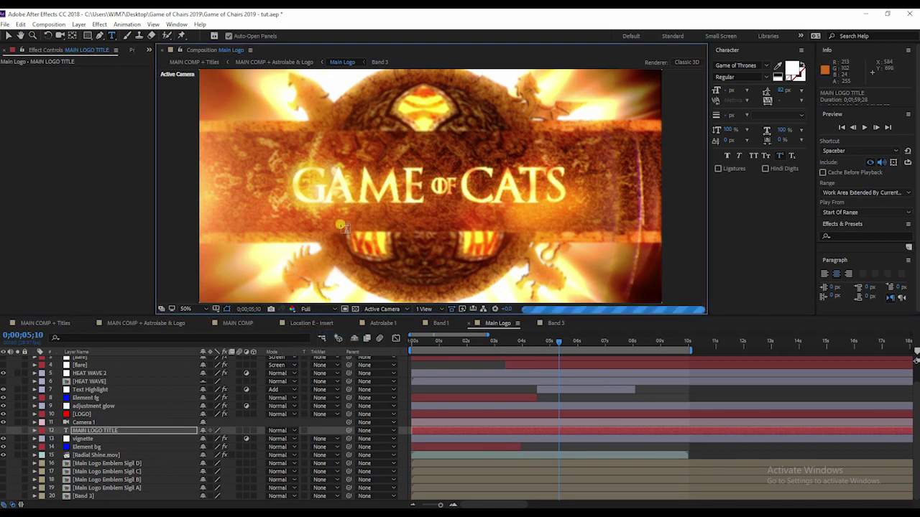
left_click(308, 309)
left_click(315, 366)
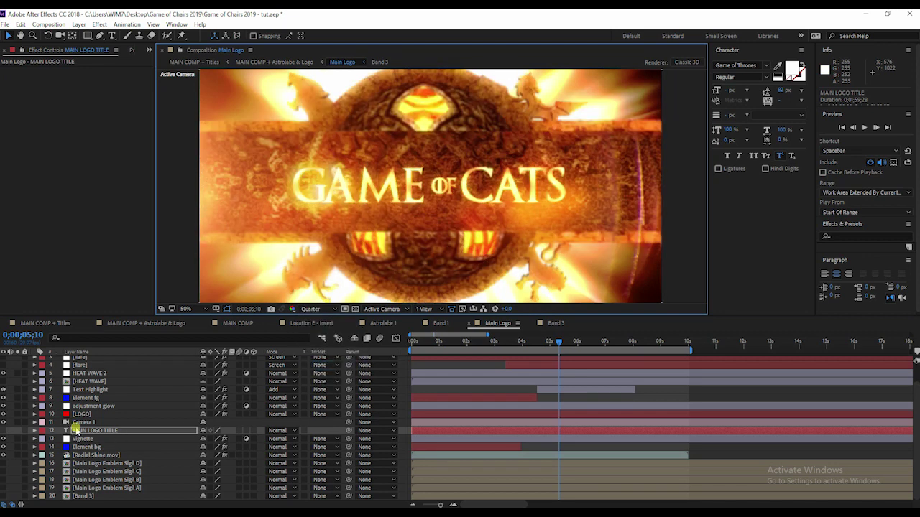
Step: Reopen the LOGO layer's Element scene and examine the 3D "GAME OF CATS" title from several angles
left_click(86, 415)
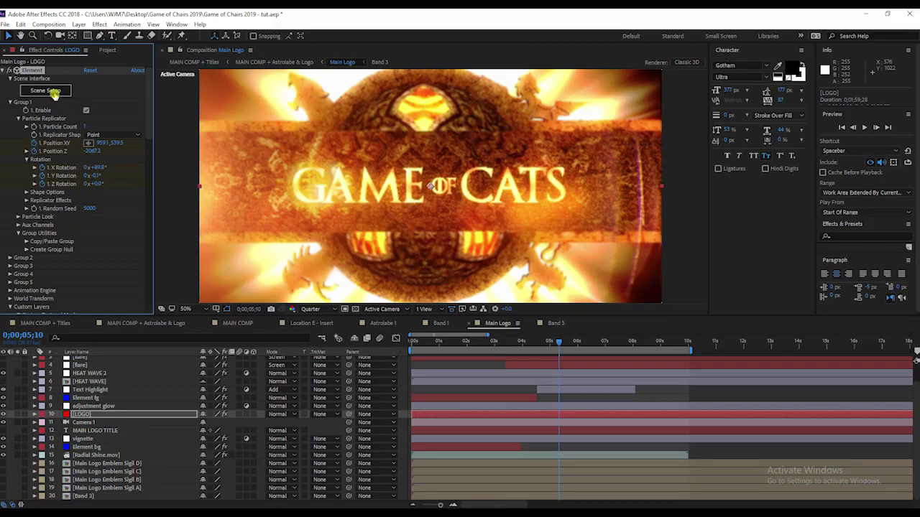
left_click(54, 94)
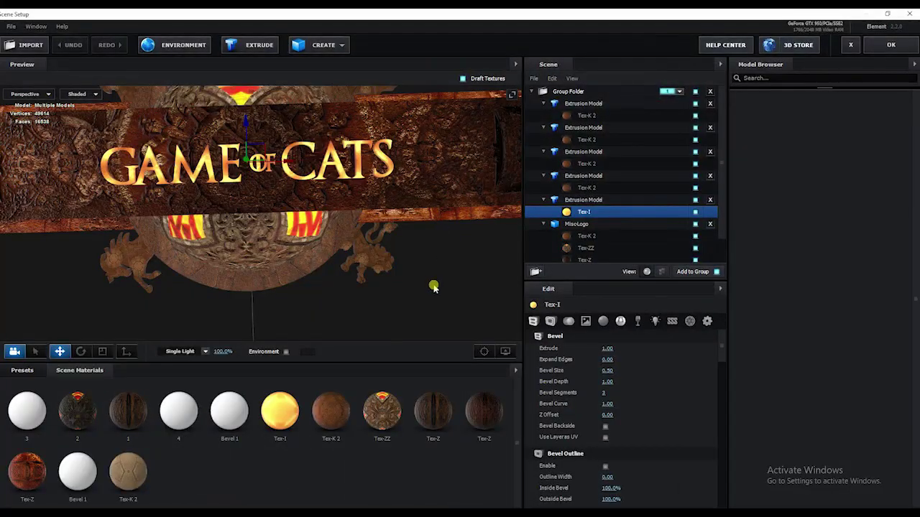
mouse_move(434, 288)
left_mouse_down()
mouse_move(460, 294)
mouse_move(446, 316)
mouse_move(436, 269)
mouse_move(434, 284)
left_mouse_up()
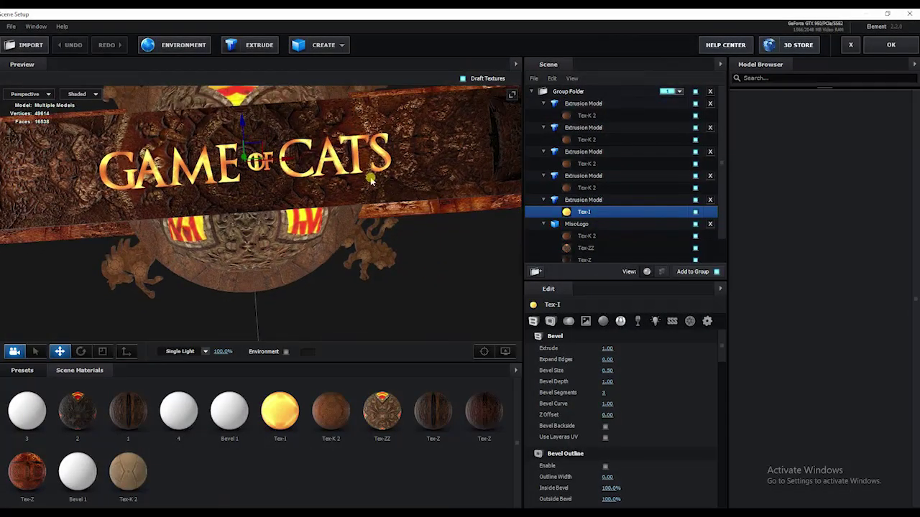
left_click_drag(372, 181, 400, 249)
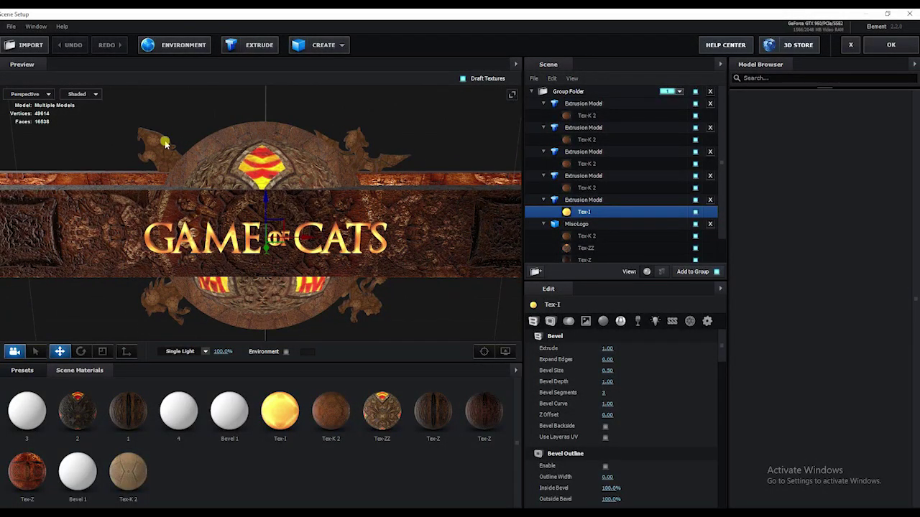
Step: Examine the custom path used by each of the four emblem Extrusion Models around the logo disc
left_click(583, 106)
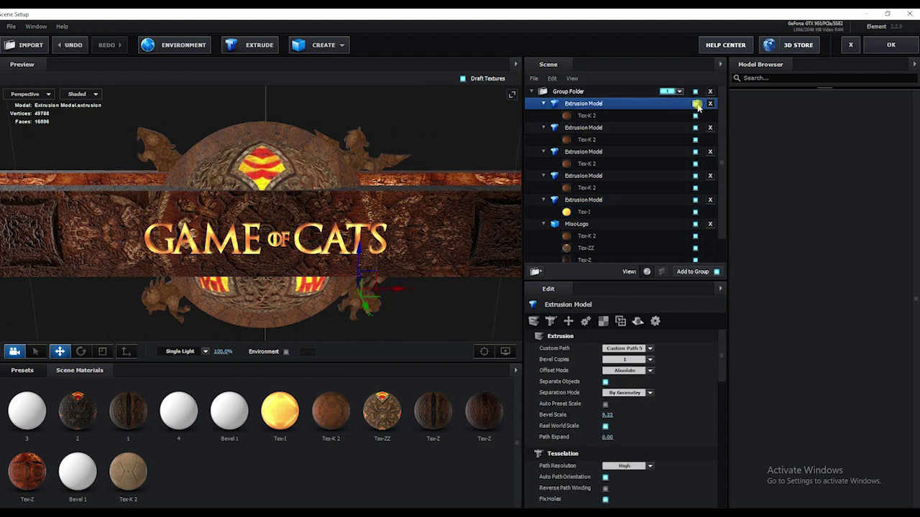
left_click(691, 129)
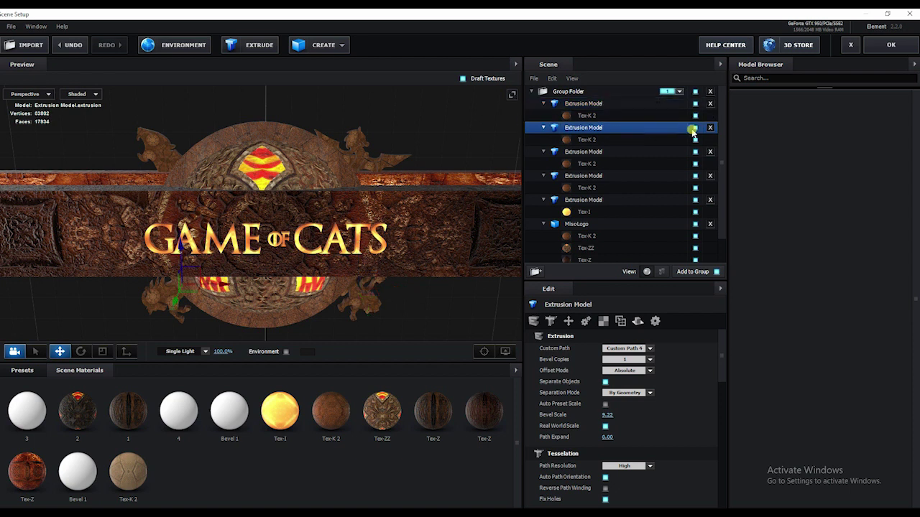
left_click(602, 155)
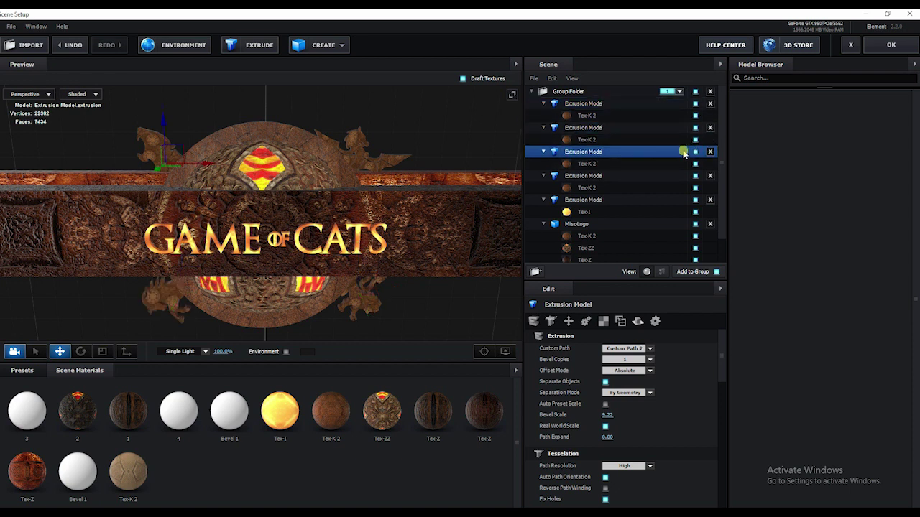
left_click(612, 179)
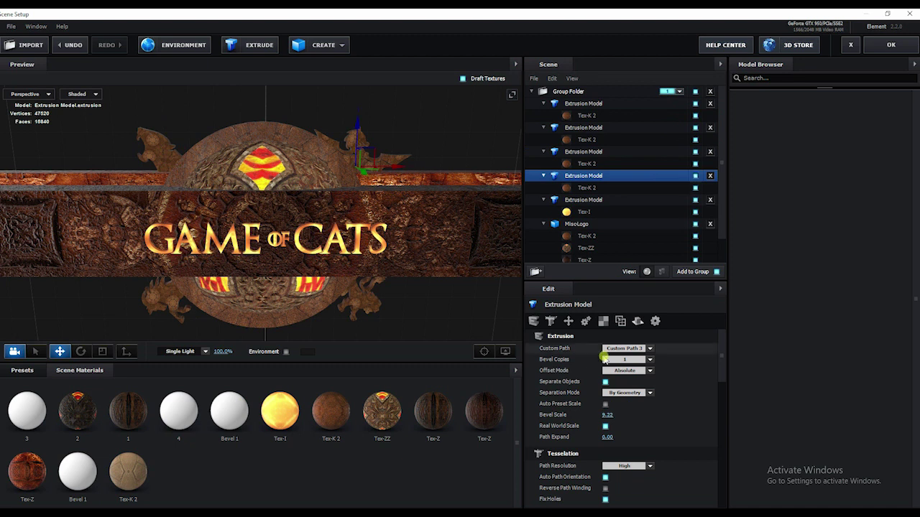
left_click(610, 349)
left_click(591, 350)
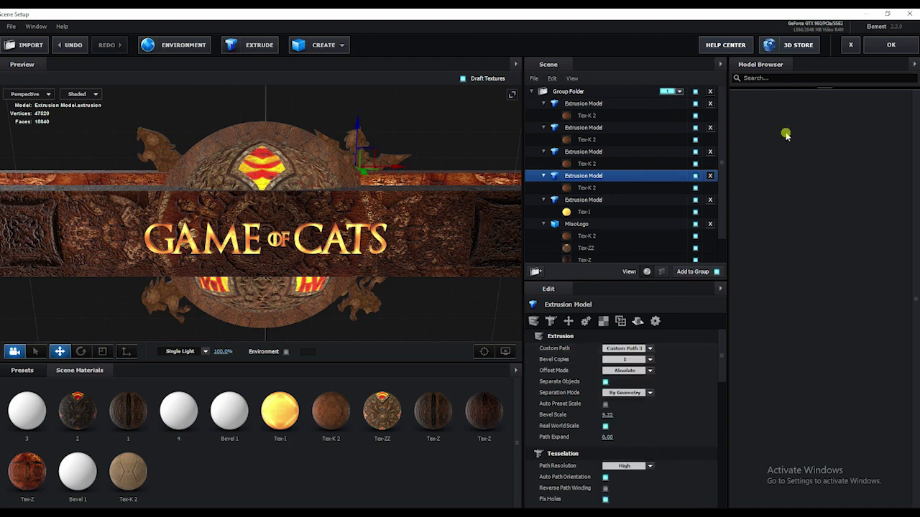
Step: Accept the scene and review the LOGO layer's Custom Text and Masks paths alongside the four Main Logo Emblem Sigil layers
left_click(885, 45)
scroll(80, 150, "down", 5)
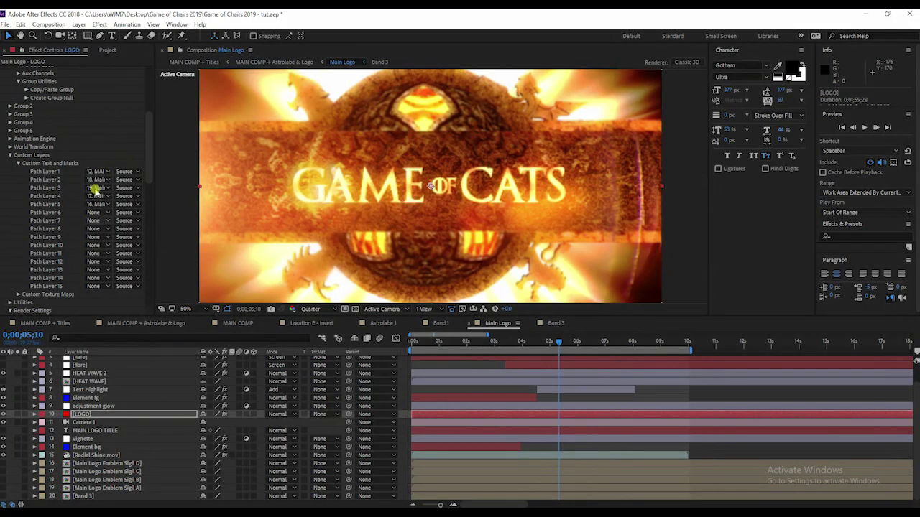
left_click(136, 464)
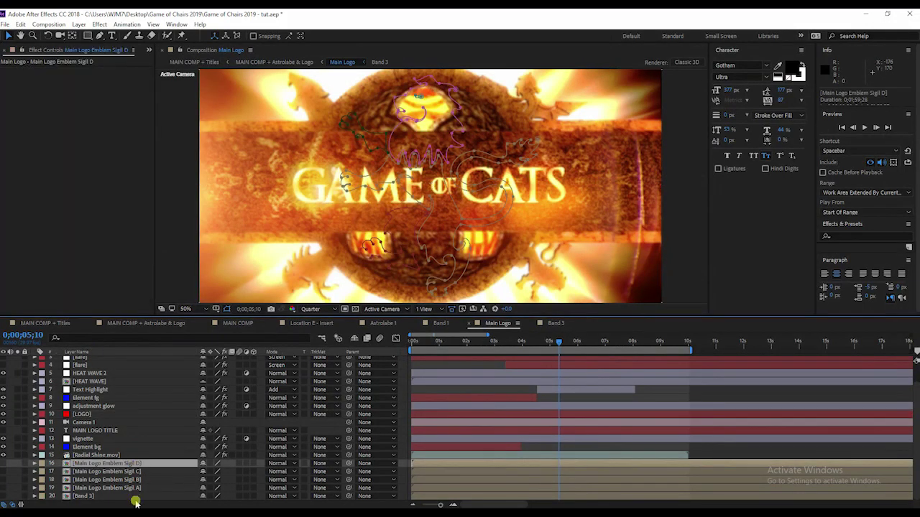
left_click(131, 489, "shift")
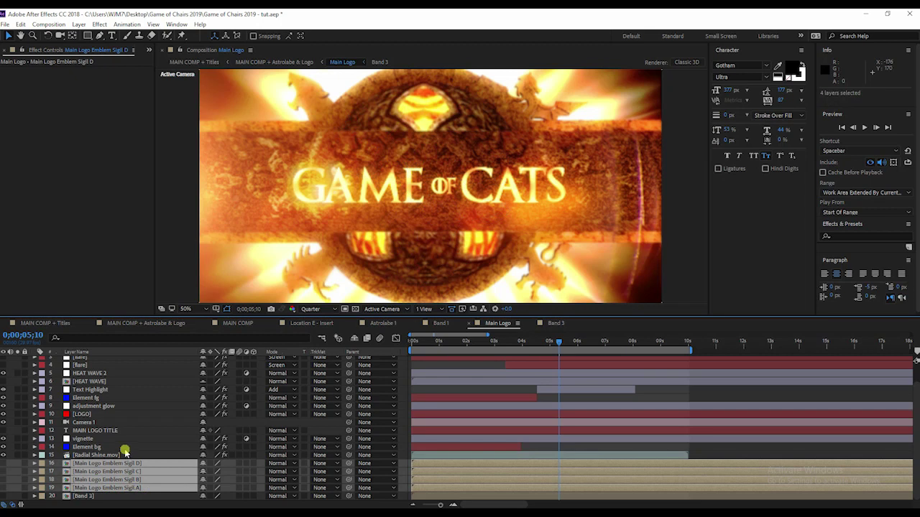
Step: Compare the outlines of the Sigil D and Sigil C layers and open the Main Logo Emblem Sigil C composition
left_click(130, 464)
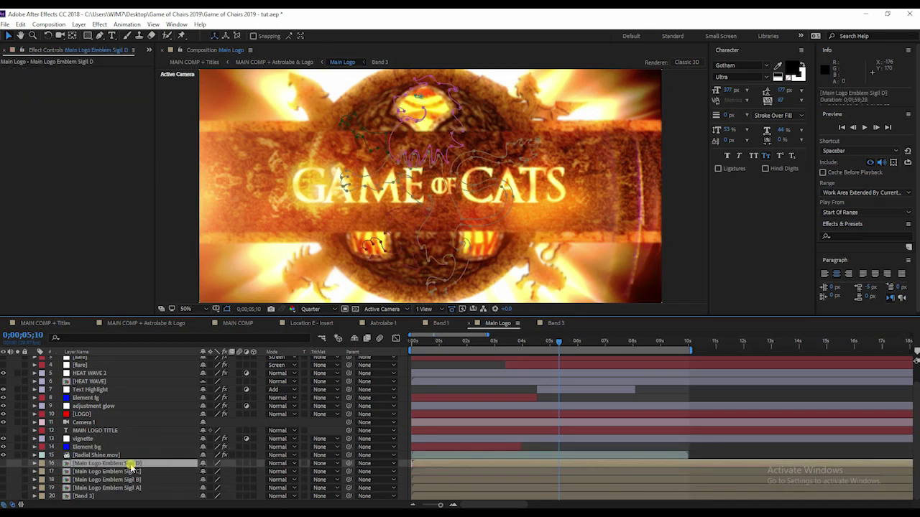
left_click(135, 472)
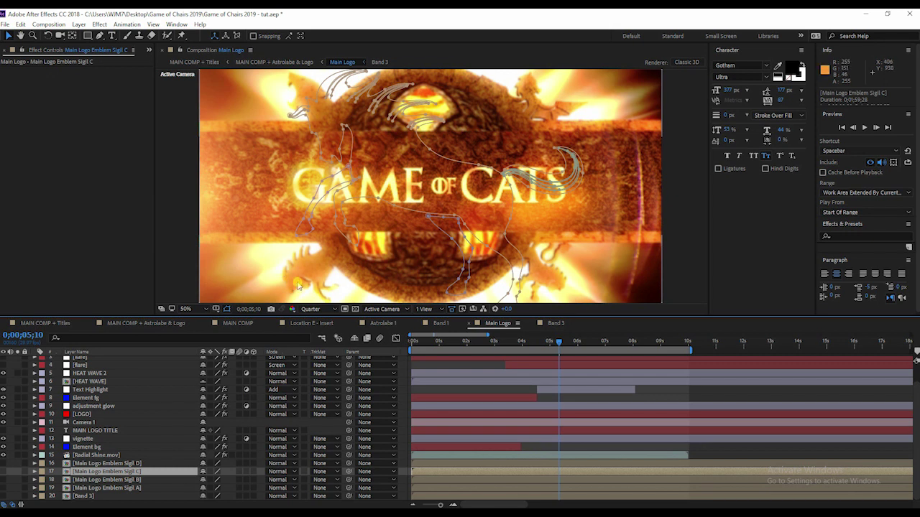
double_click(101, 473)
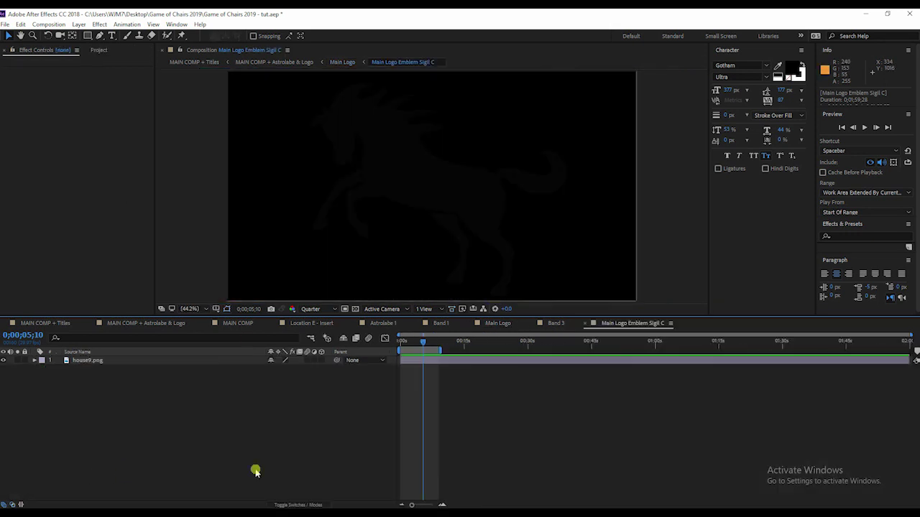
Step: Place a white solid beneath the house9.png layer to check the horse silhouette, and delete the solid
left_click(84, 360)
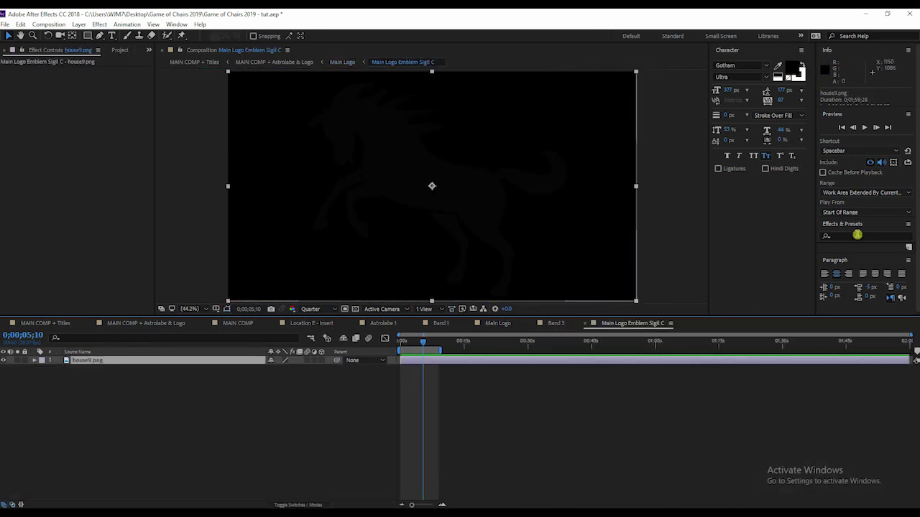
left_click(857, 235)
left_click(487, 415)
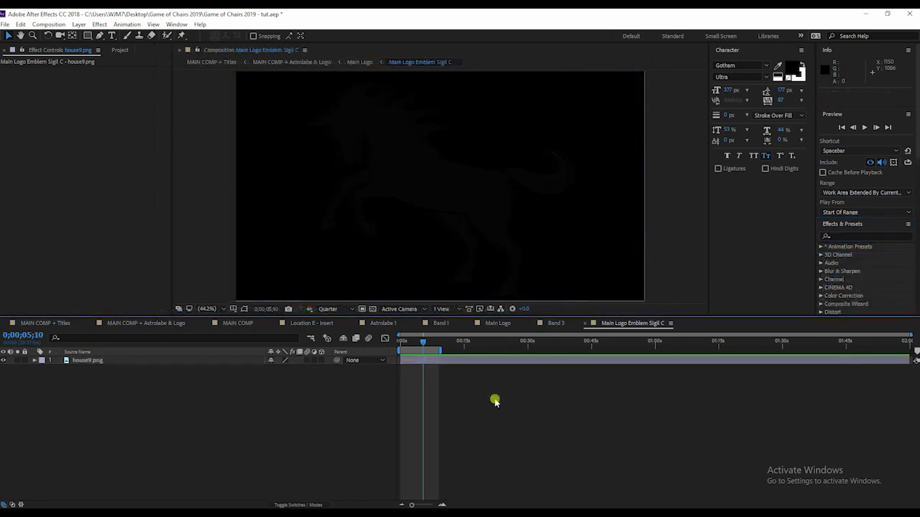
key("ctrl+y")
left_click(151, 204)
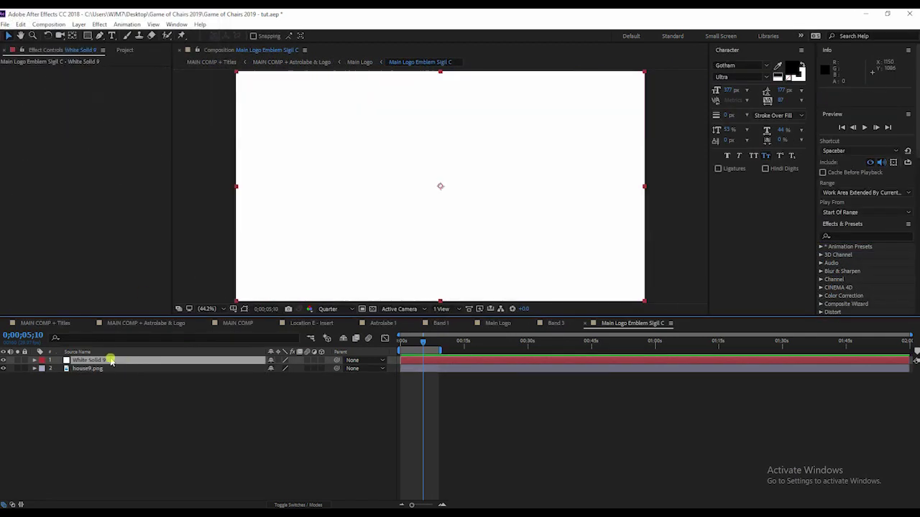
left_click_drag(110, 360, 110, 385)
left_click(146, 388)
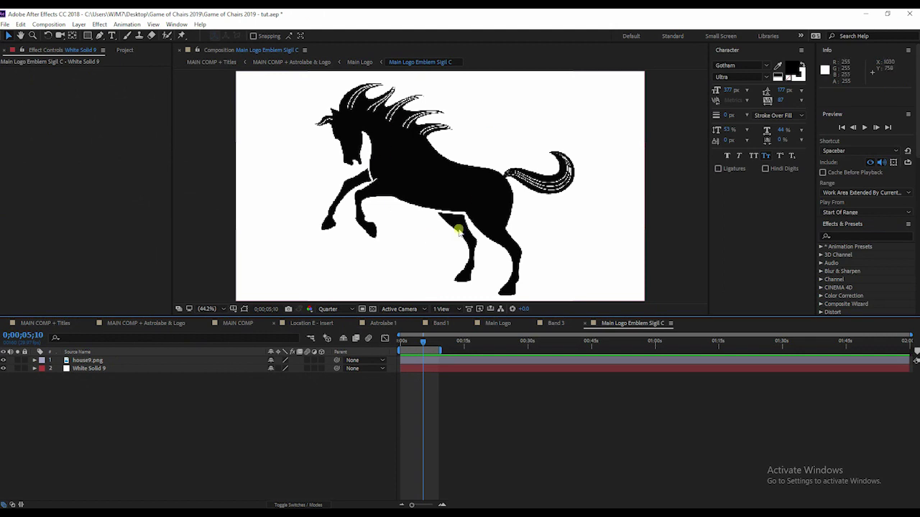
left_click(92, 367)
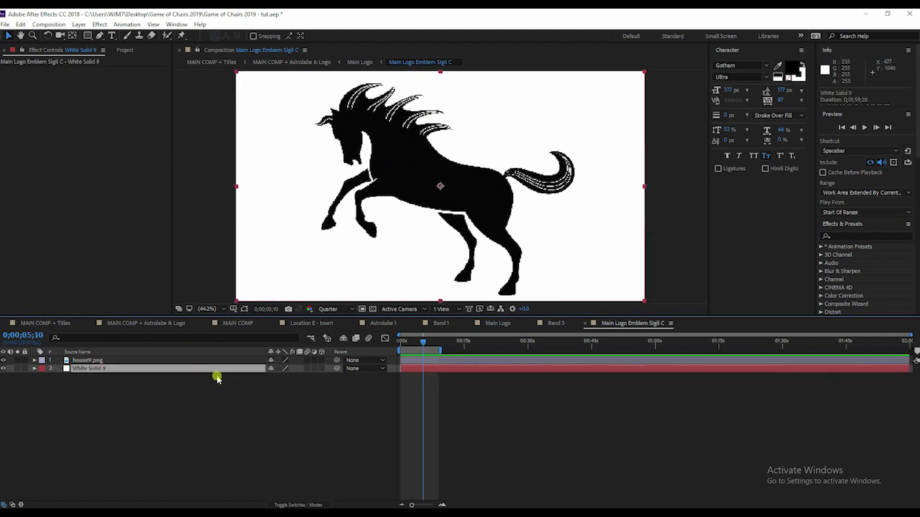
key("Delete")
Step: In the Main Logo composition, isolate the Main Logo Emblem Sigil C layer and delete its four existing masks
key("Tab")
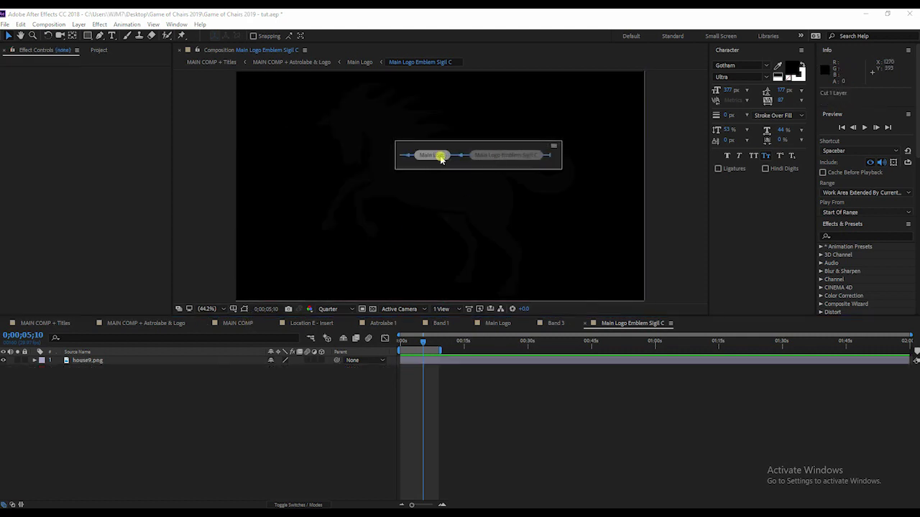
left_click(436, 155)
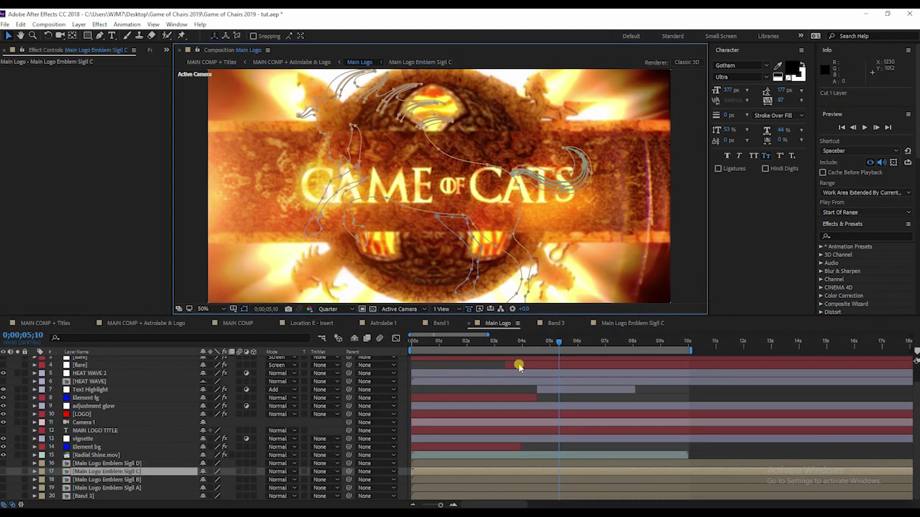
left_click(17, 472)
left_click(92, 472)
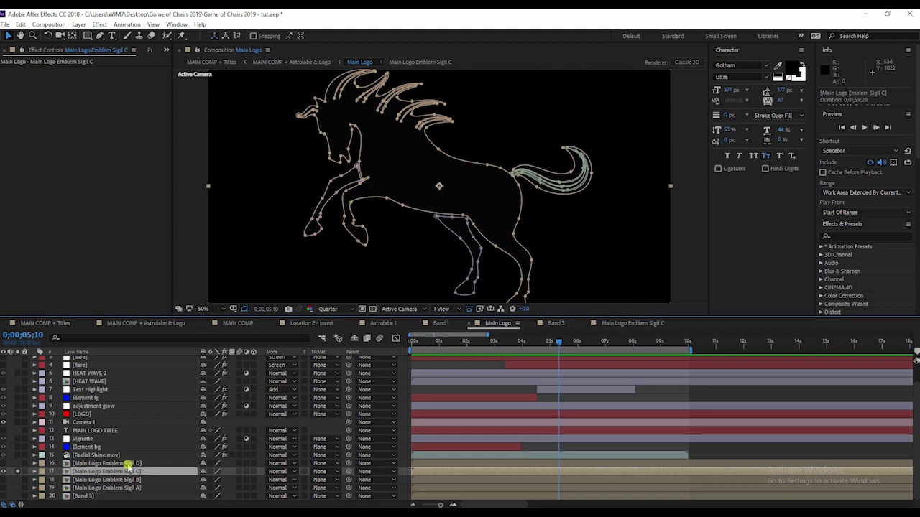
key("m")
left_click(74, 416)
left_click(74, 464, "shift")
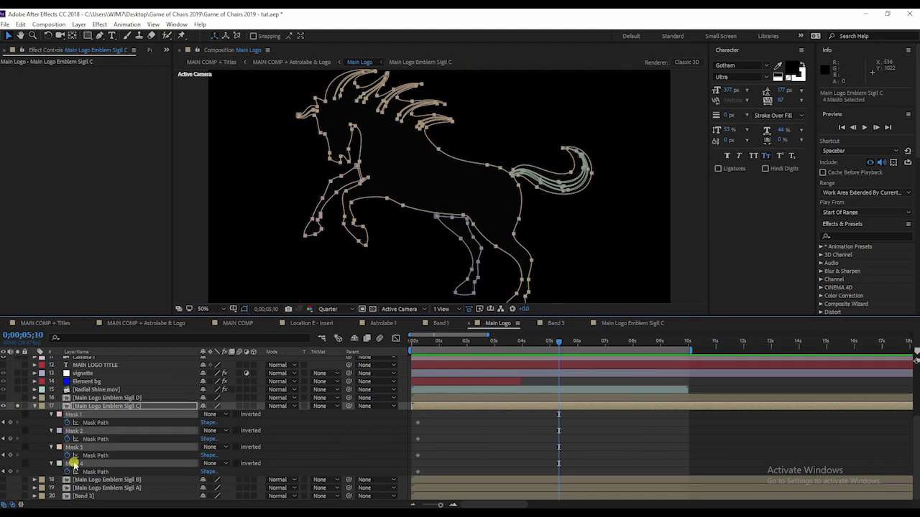
key("m")
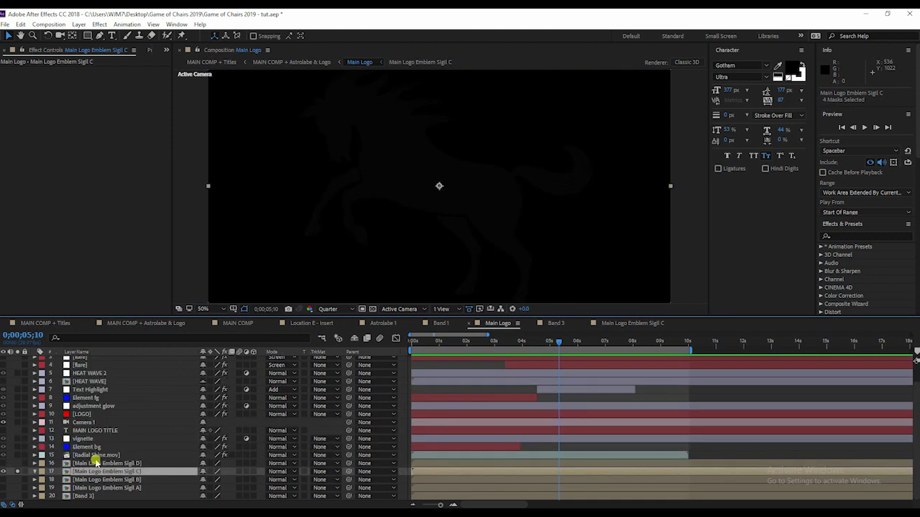
Step: Auto-trace the Main Logo Emblem Sigil C layer into new masks and restore the full logo view with that layer hidden
left_click(79, 24)
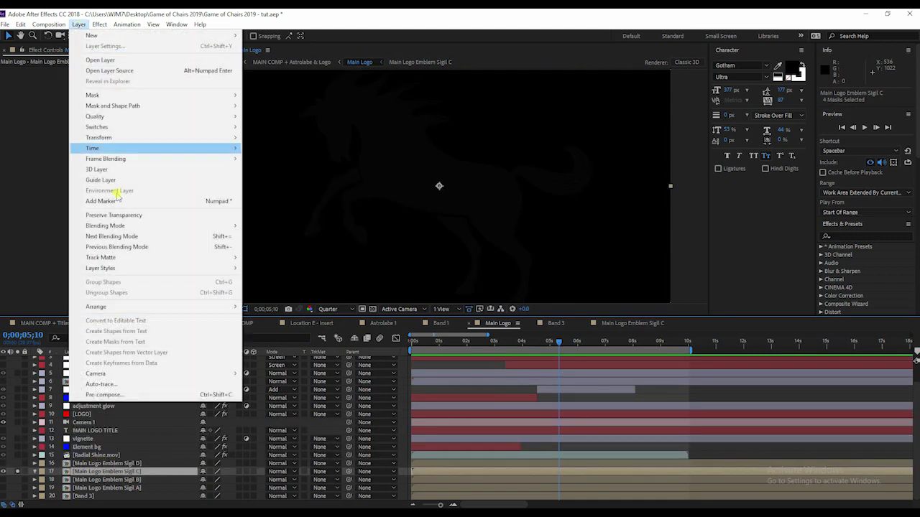
left_click(115, 381)
left_click(125, 184)
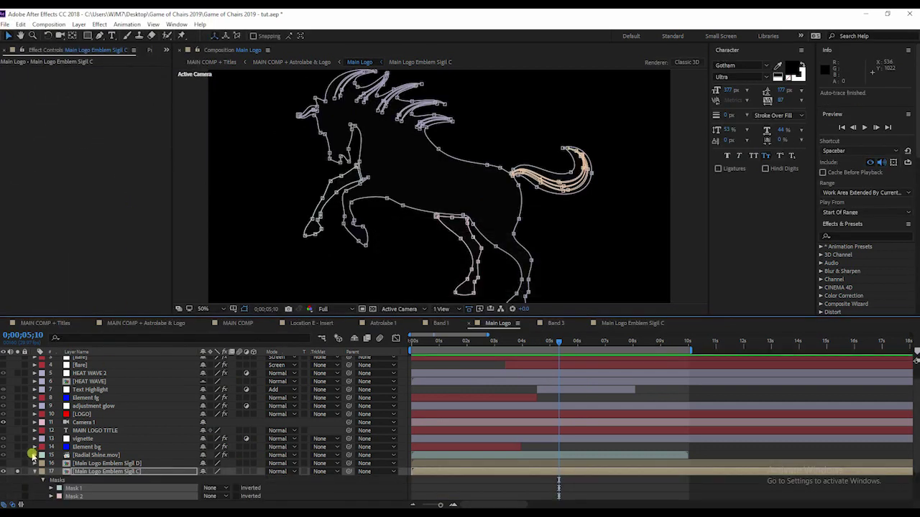
left_click(5, 473)
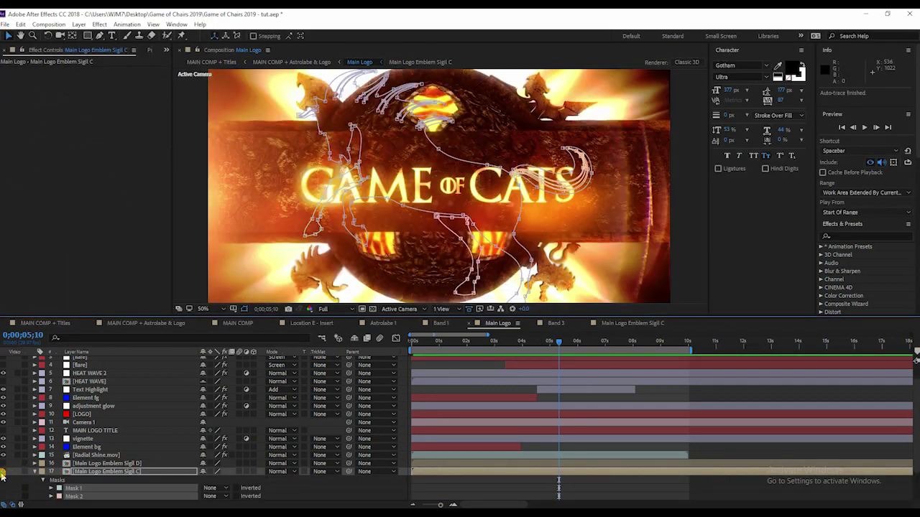
Step: Review the mask outlines on the Main Logo Emblem Sigil B and Sigil A layers against the logo
left_click(82, 415)
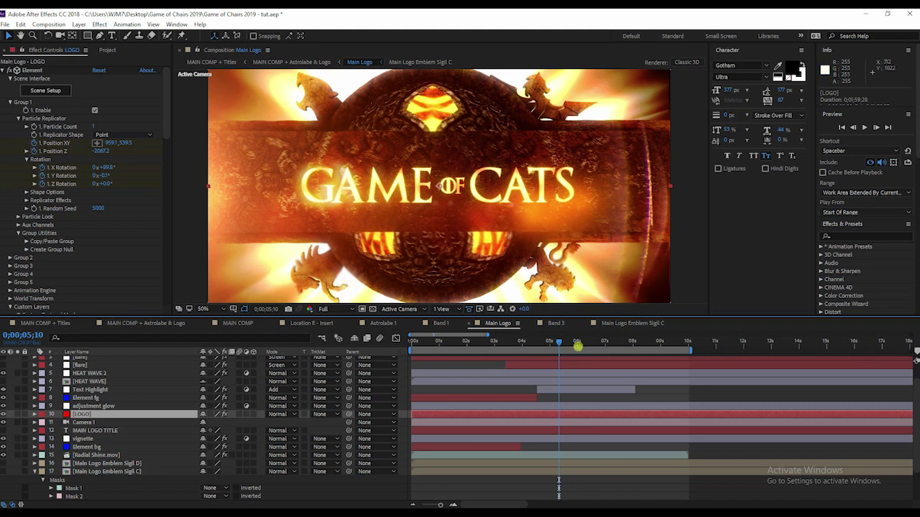
scroll(88, 486, "down", 2)
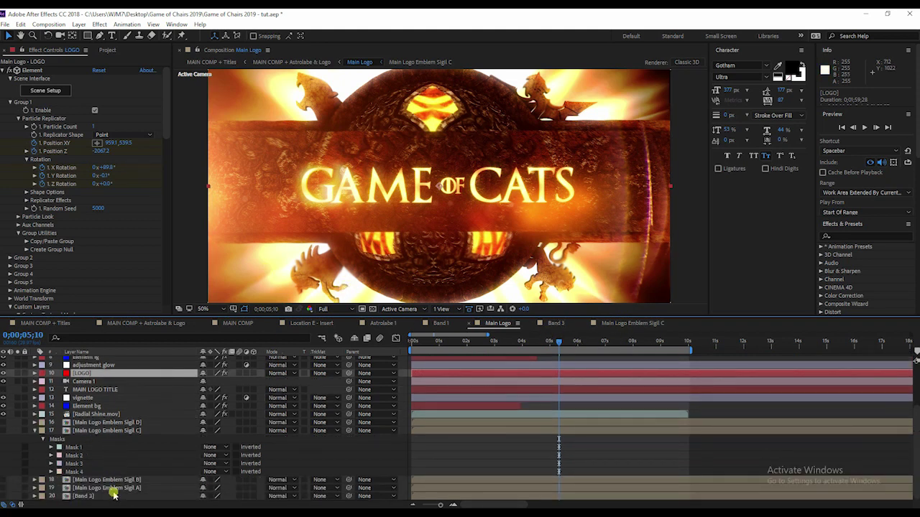
left_click(107, 480)
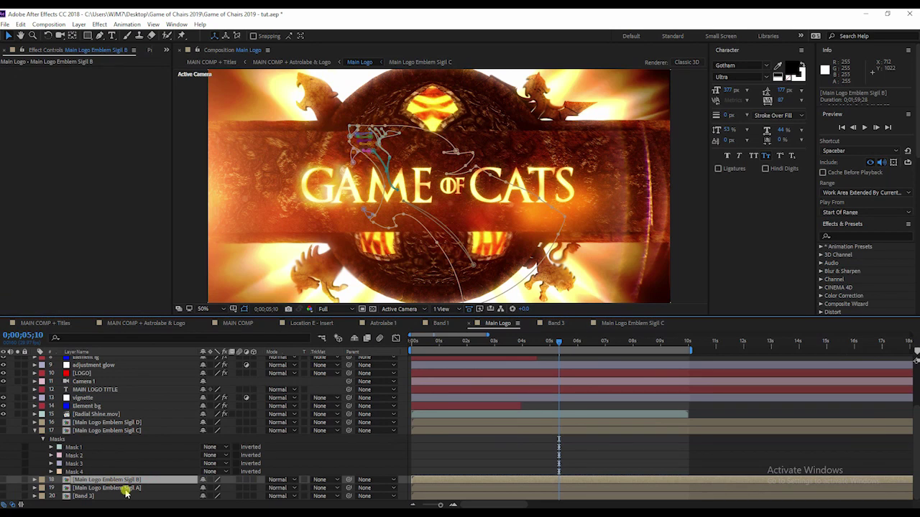
left_click(108, 488)
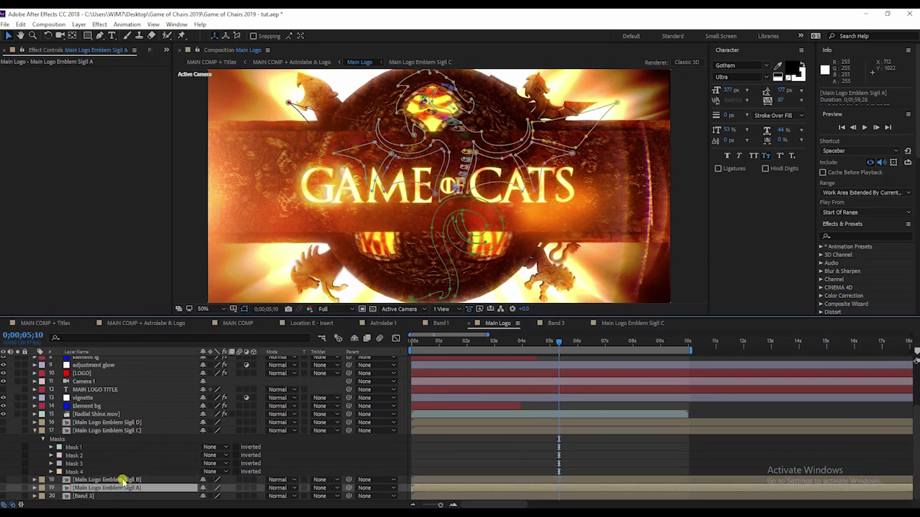
left_click(492, 476)
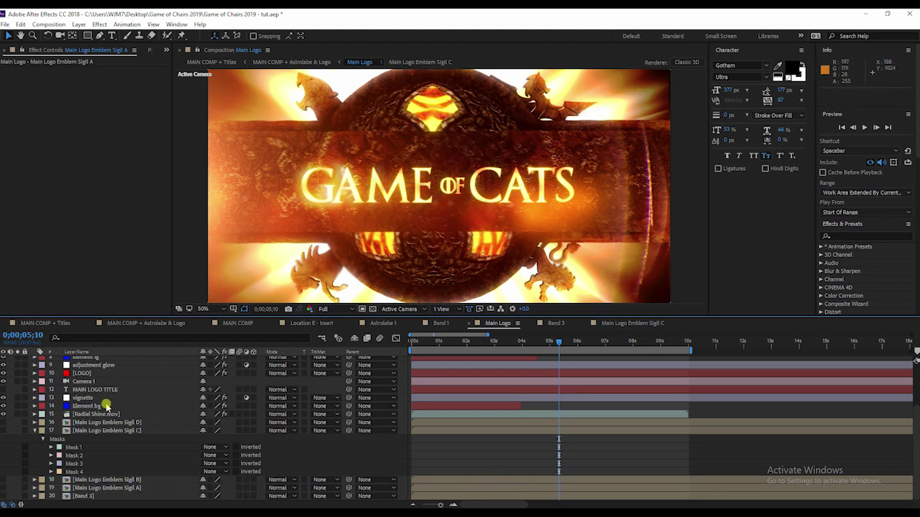
Step: Reopen the LOGO layer's Element scene and swap the sides of the two upper emblems, moving the Custom Path 2 emblem to X position 0.42
left_click(87, 374)
left_click(46, 91)
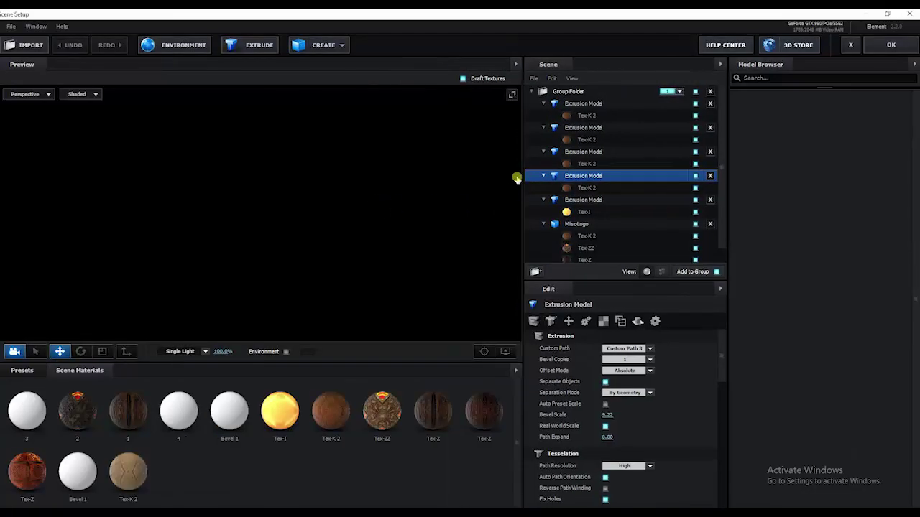
left_click_drag(397, 173, 365, 168)
left_click(607, 153)
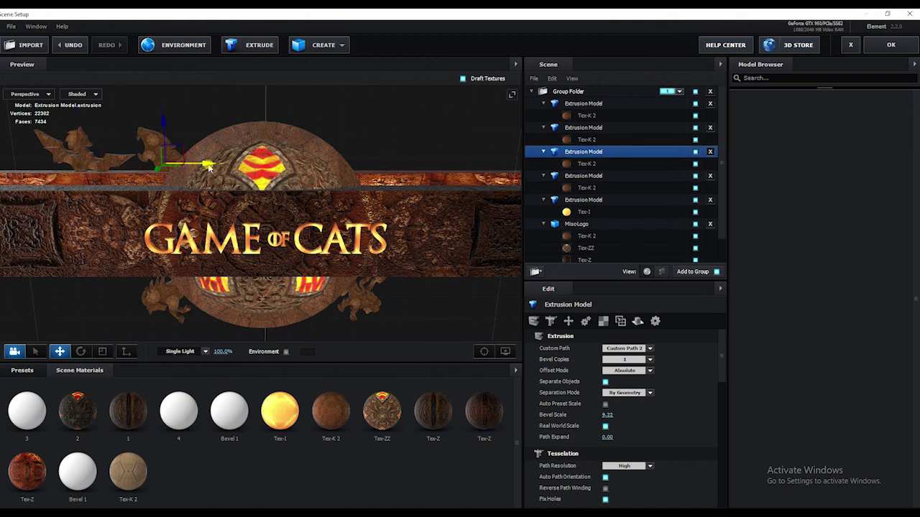
left_click_drag(210, 167, 414, 167)
Step: Set the Custom Path 2 emblem's Y orientation to 180° so it faces the opposite way
scroll(622, 419, "down", 5)
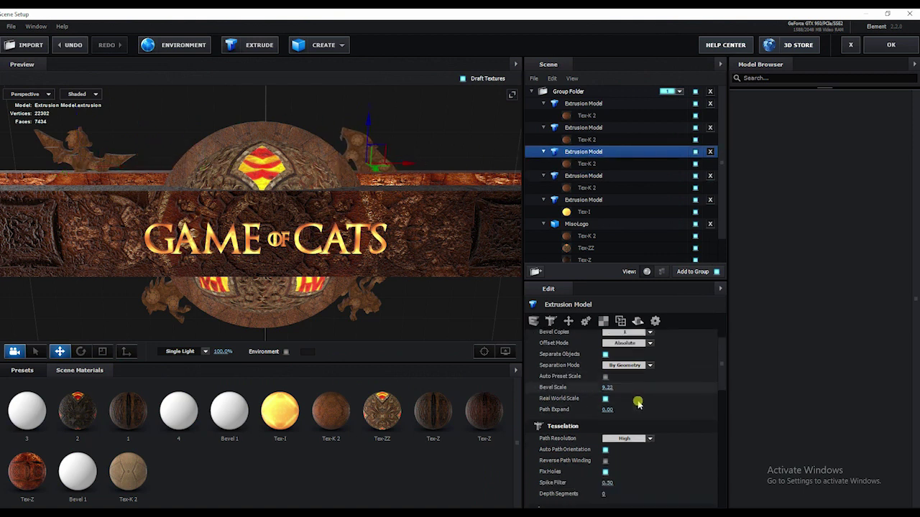
left_click_drag(623, 419, 783, 413)
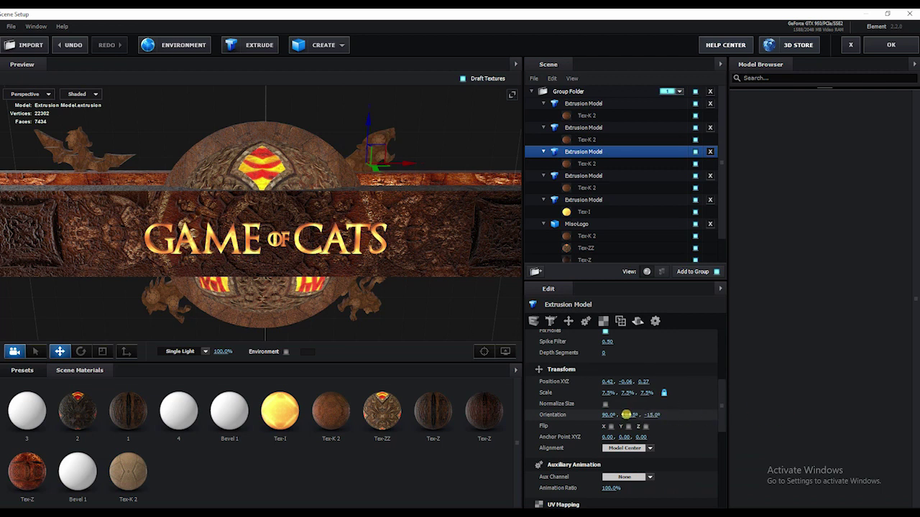
left_click(627, 414)
key("Return")
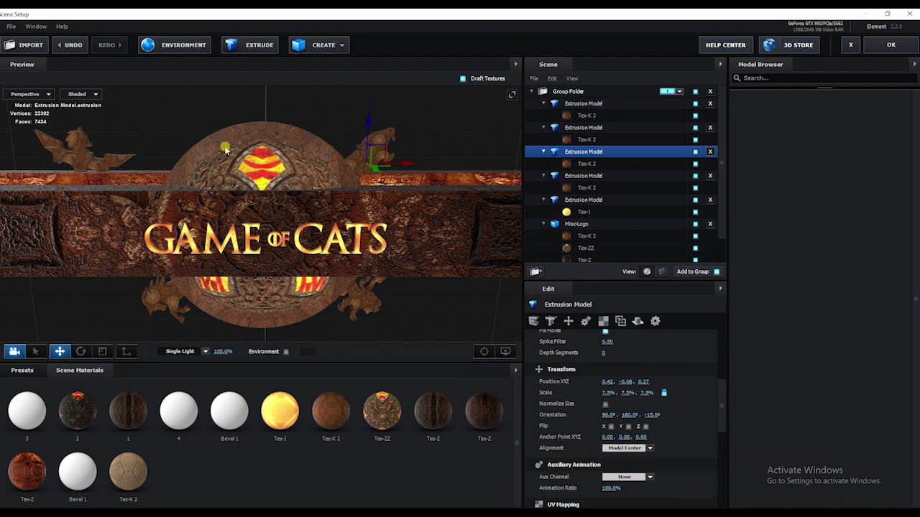
Step: Move the dragon emblem to X position -0.43, set its Y orientation to 180° and accept the scene
left_click(581, 128)
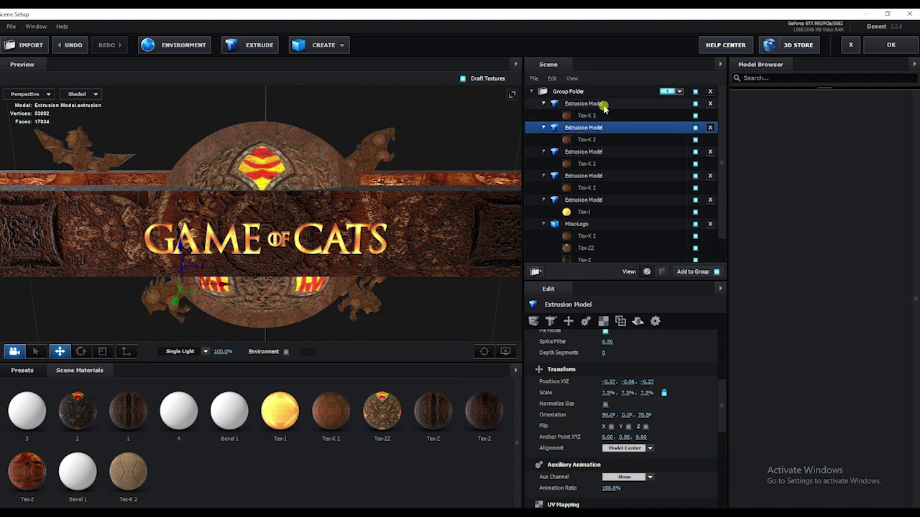
left_click(602, 105)
left_click(597, 177)
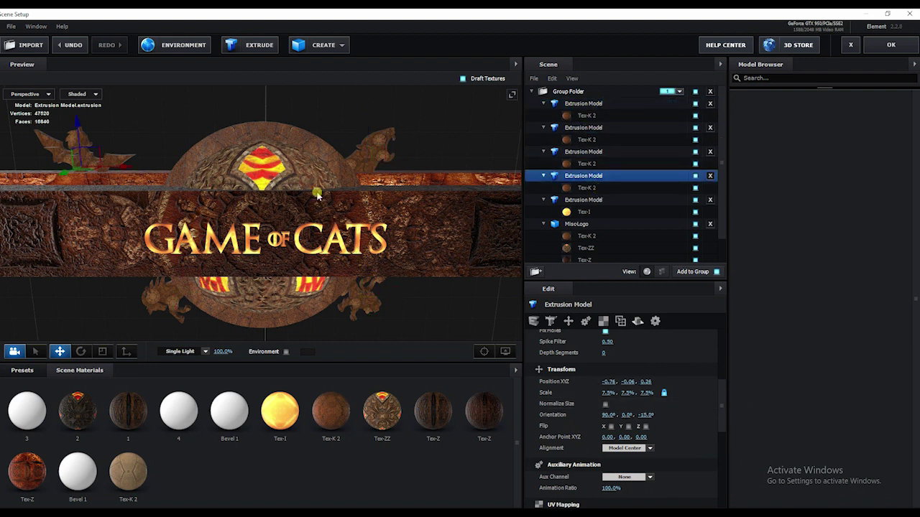
left_click_drag(119, 179, 201, 179)
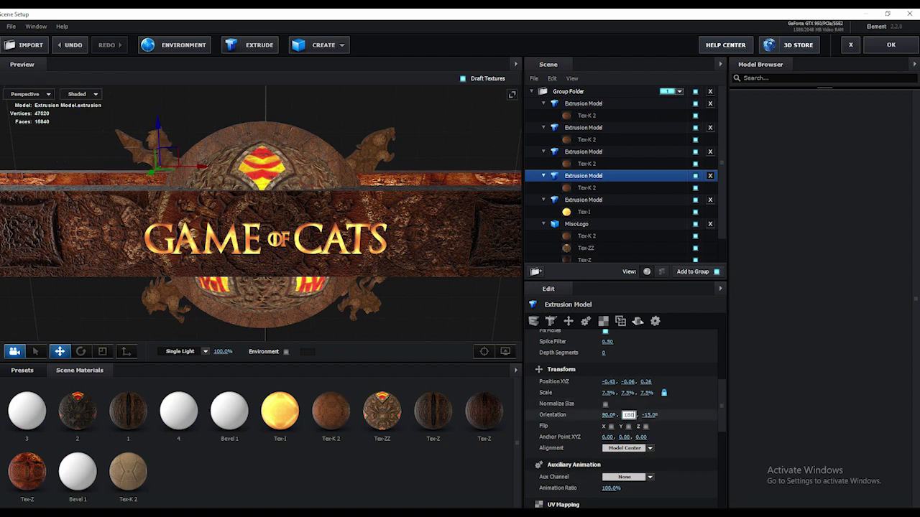
key("Return")
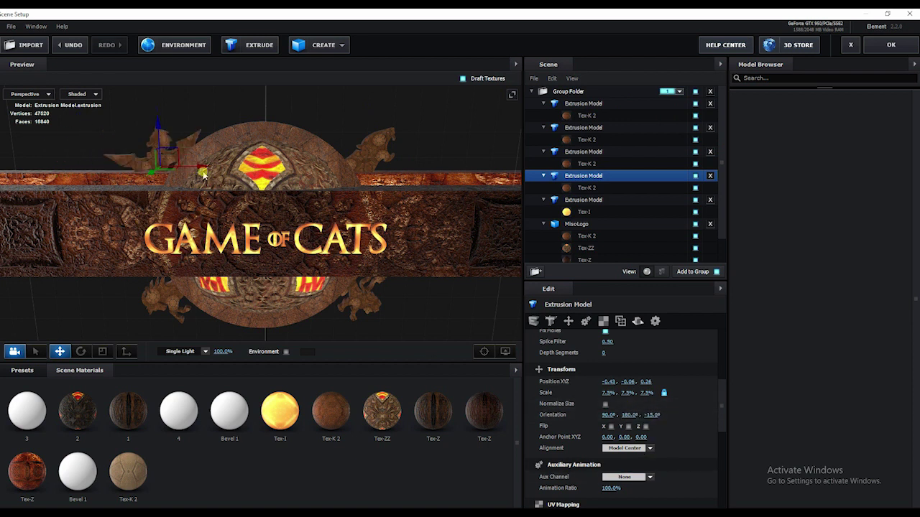
left_click(890, 44)
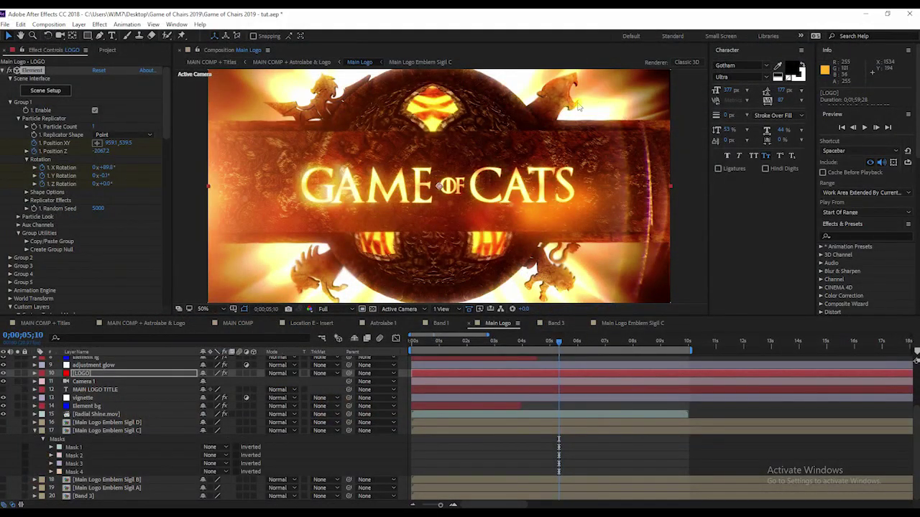
left_click(559, 431)
left_click(588, 450)
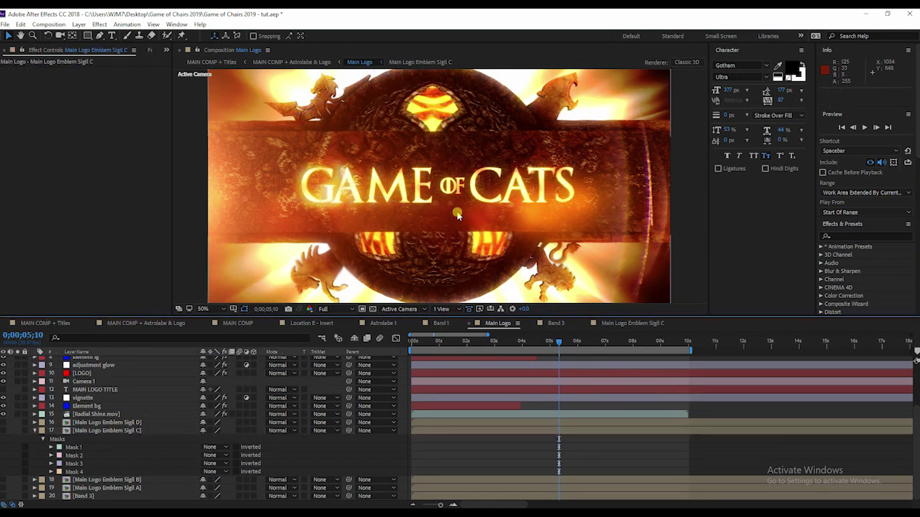
Step: Go up to the MAIN COMP + Titles composition and examine its title layers, with the current time at 0;00;03;18 near Title1
key("Tab")
left_click(403, 214)
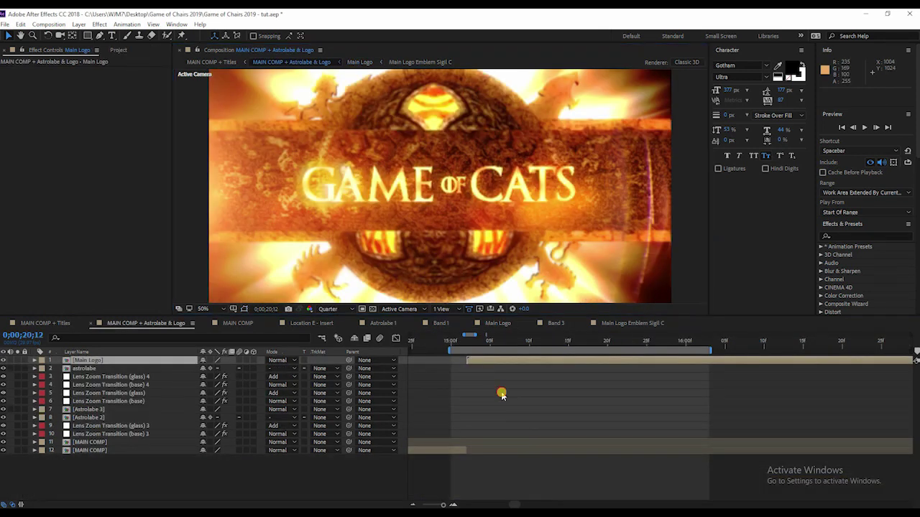
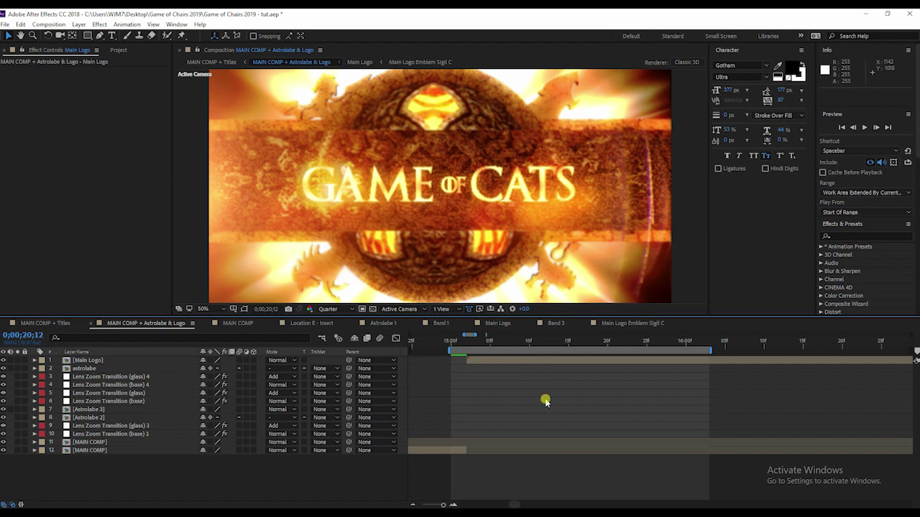
key("Tab")
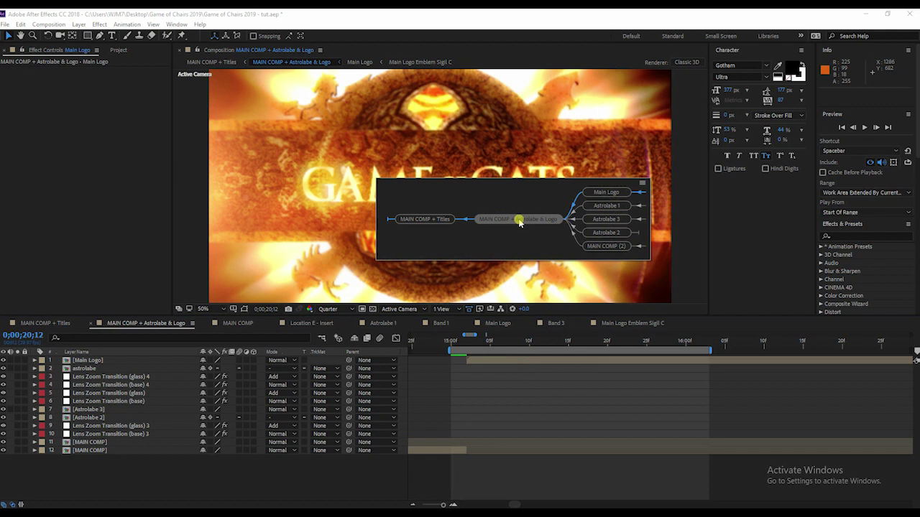
left_click(421, 219)
scroll(565, 411, "down", 5)
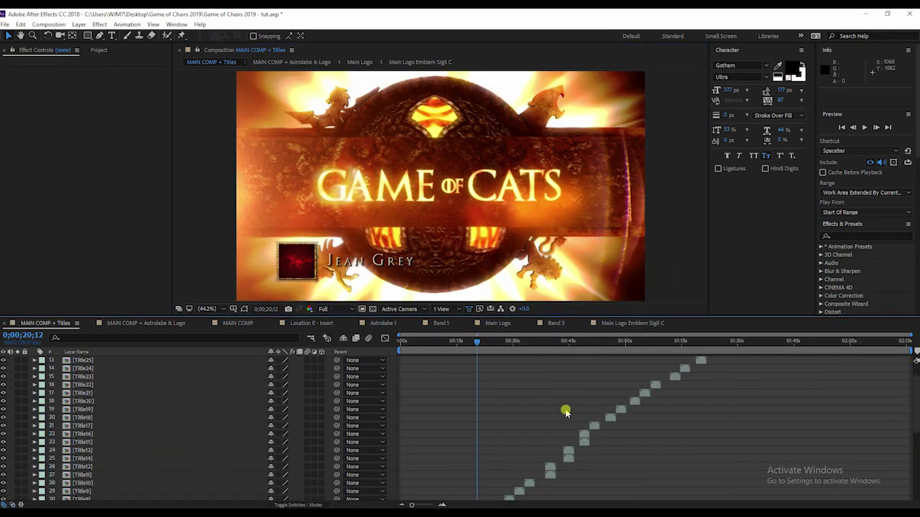
left_click(493, 349)
left_click_drag(493, 349, 404, 344)
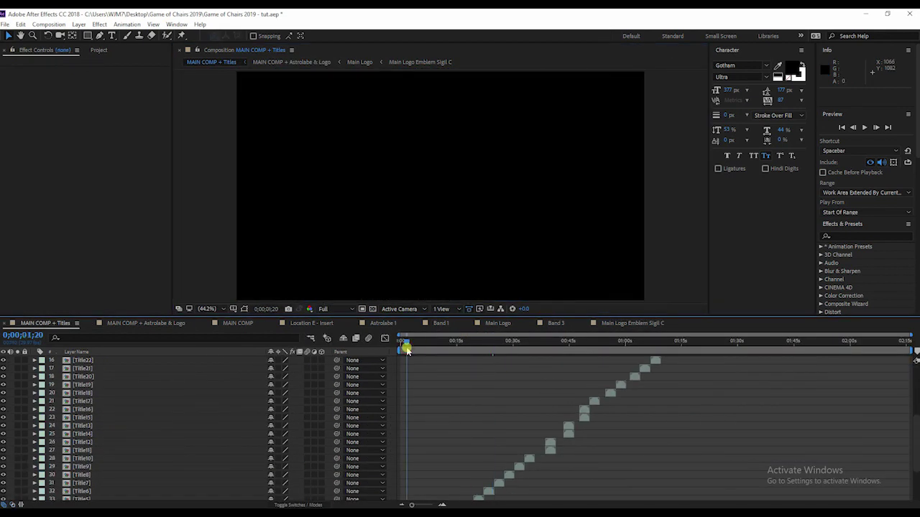
scroll(434, 372, "down", 3)
left_click(414, 344)
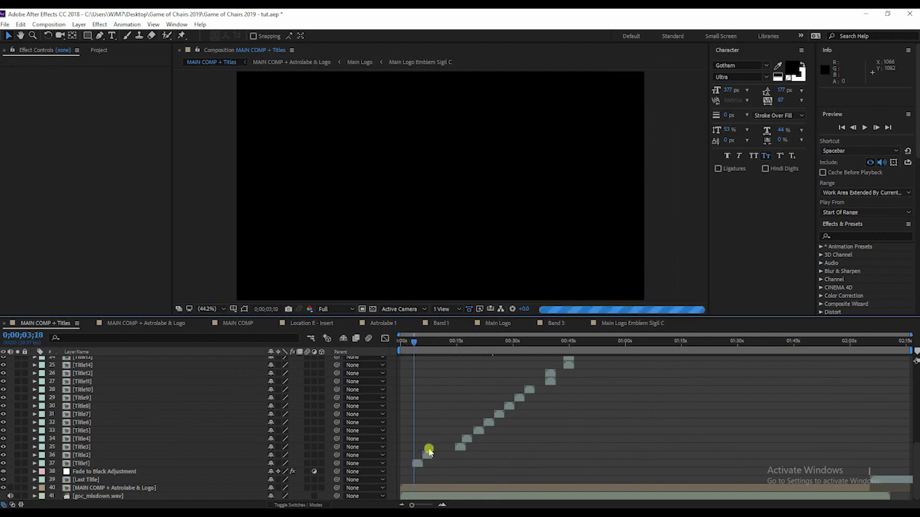
Step: Select the Title1 layer and look over the whole stack of title layers up to Title37
left_click(380, 465)
scroll(79, 442, "up", 1)
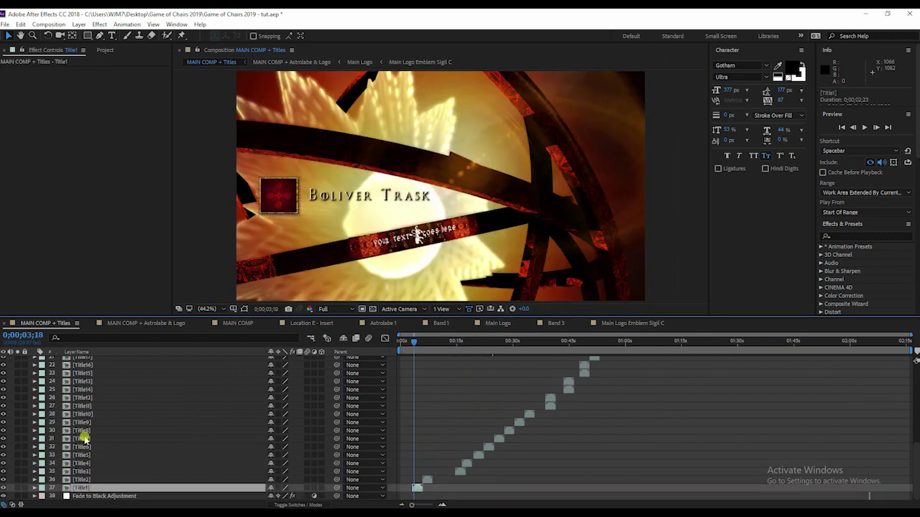
scroll(84, 436, "up", 7)
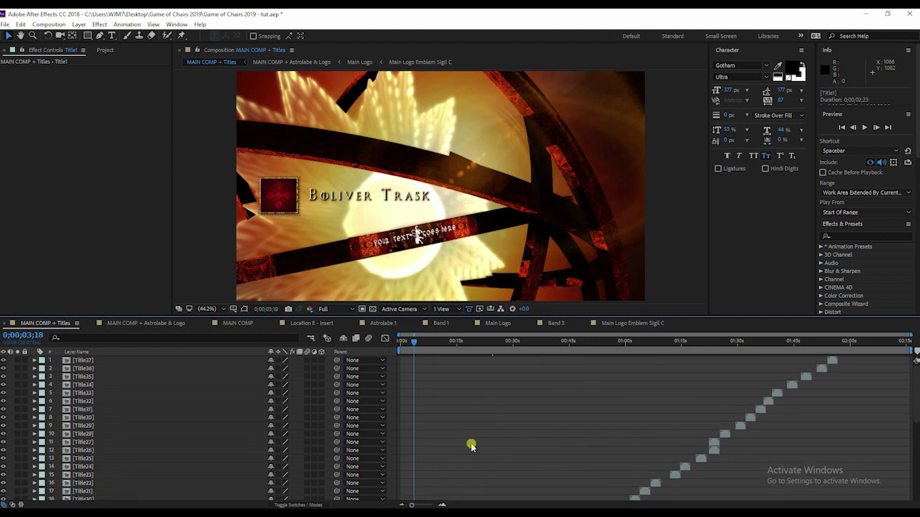
scroll(471, 445, "down", 8)
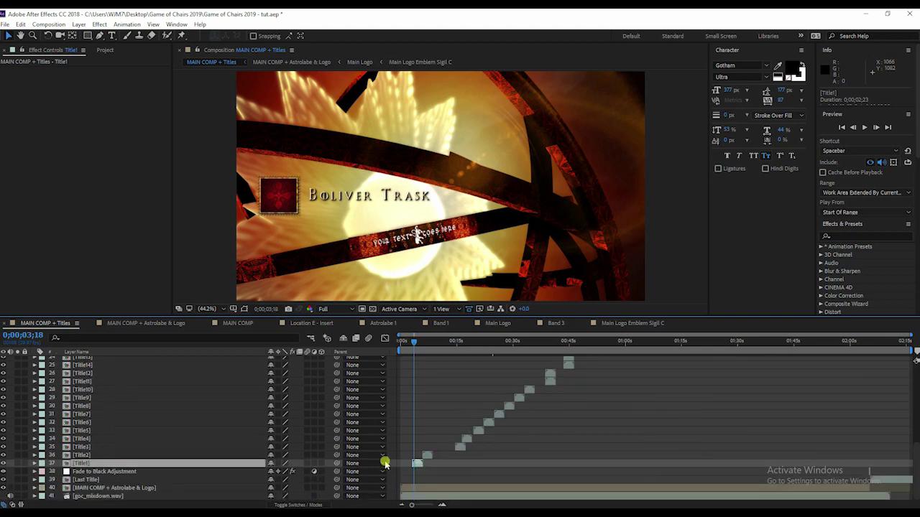
scroll(107, 385, "up", 8)
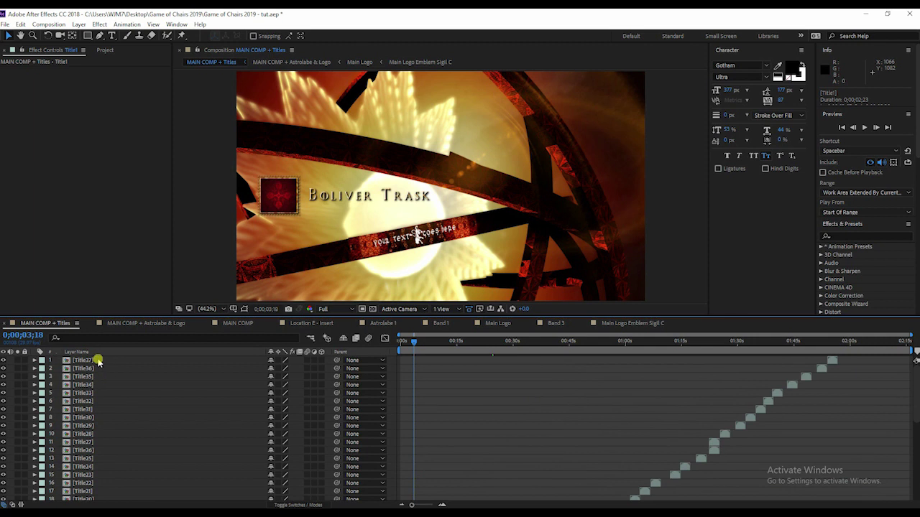
scroll(424, 423, "down", 8)
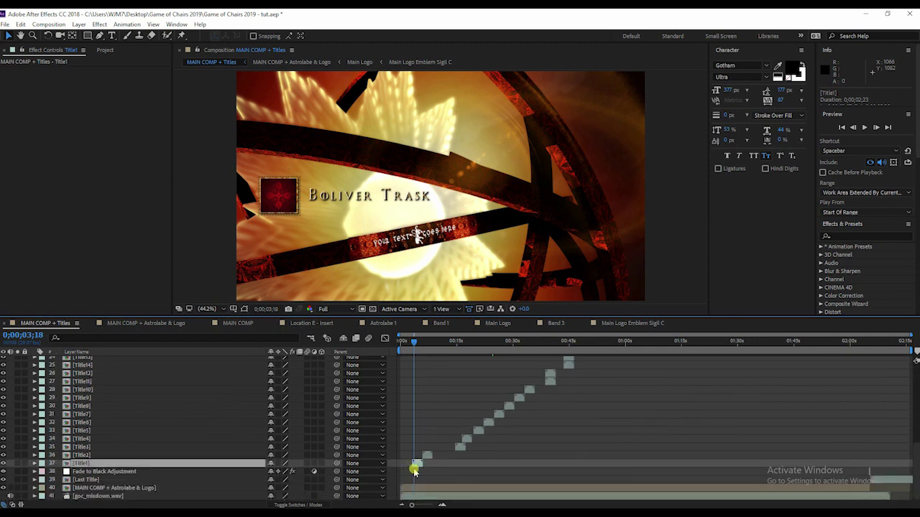
Step: Open the Title1 composition and move the current time to 0;00;01;04
double_click(418, 469)
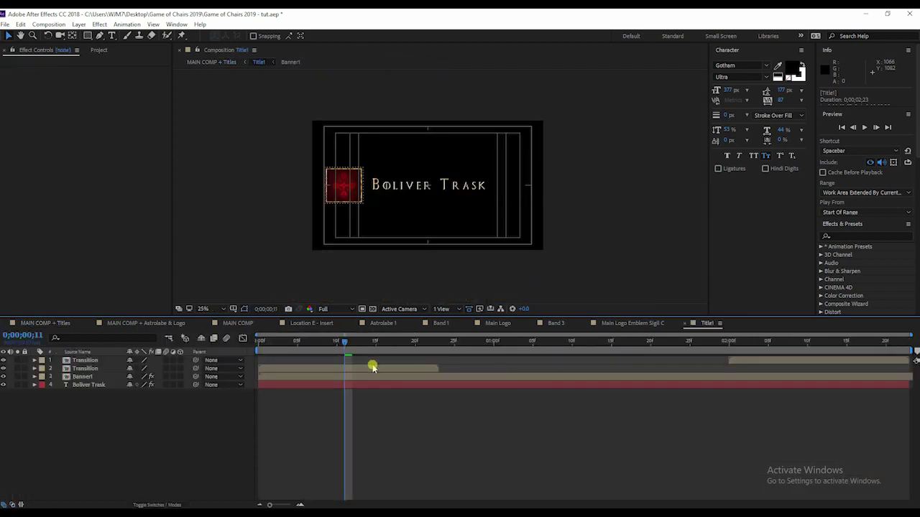
left_click_drag(260, 341, 527, 353)
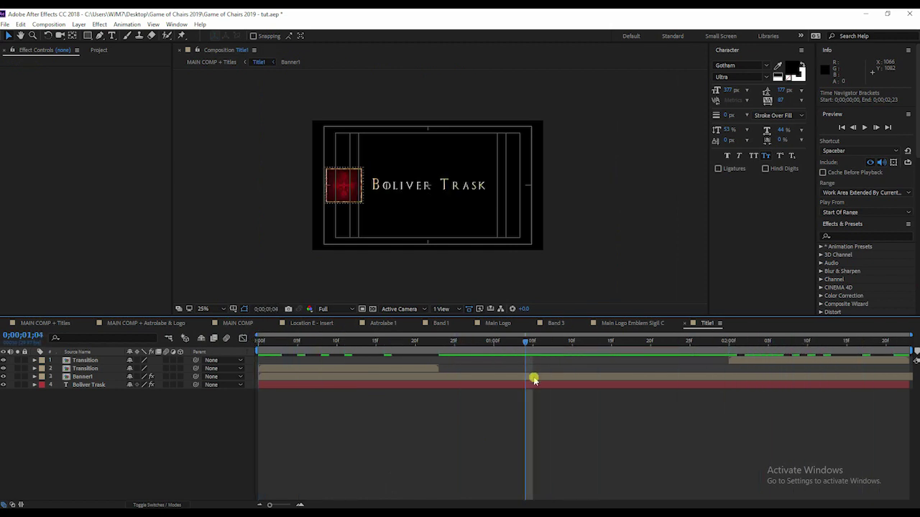
Step: Try repositioning the house6.png emblem inside the Banner1 composition, and return to Title1
left_click(533, 379)
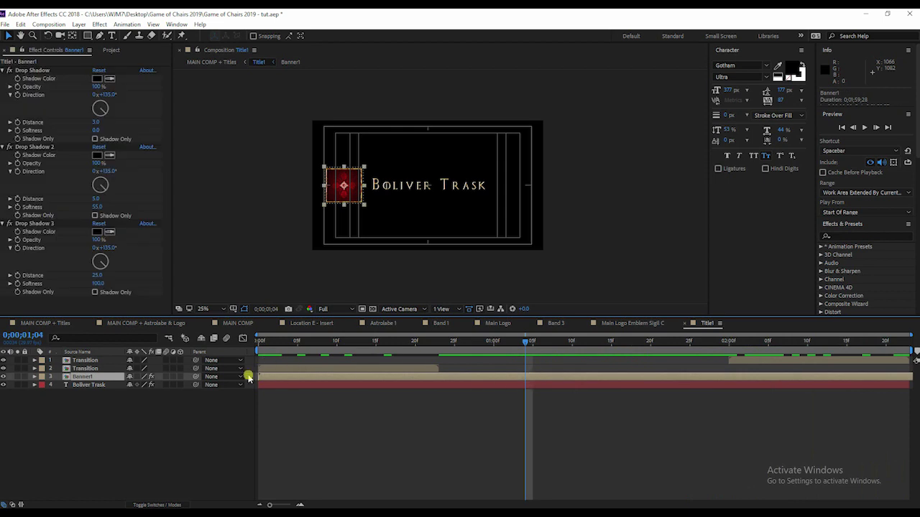
double_click(83, 378)
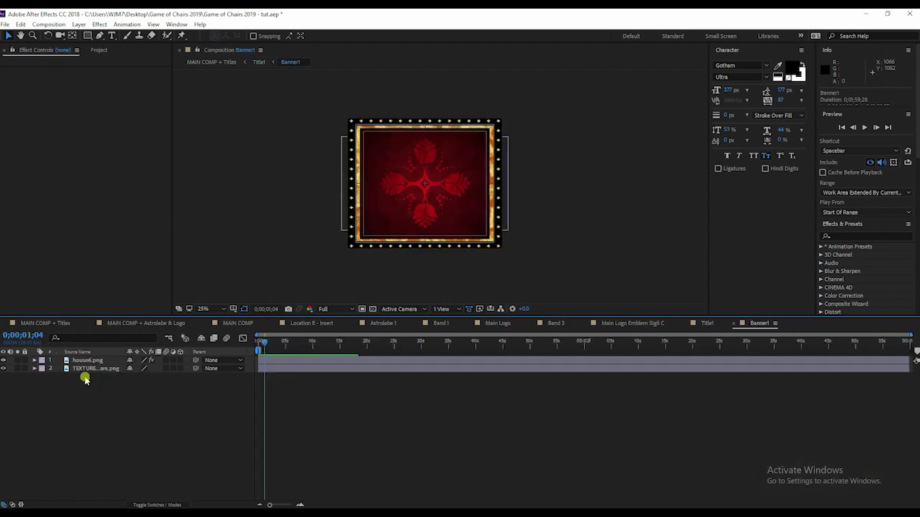
left_click(561, 216)
left_click_drag(561, 216, 451, 184)
key("shift")
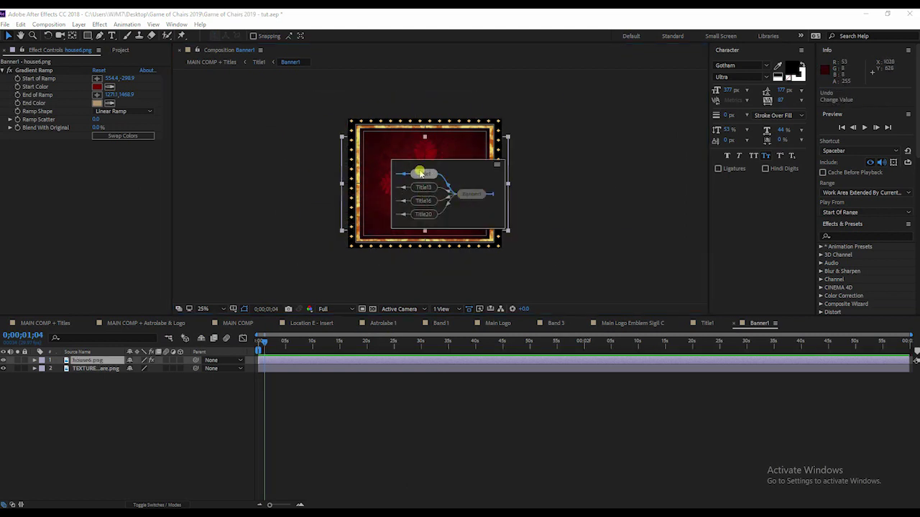
left_click(408, 174)
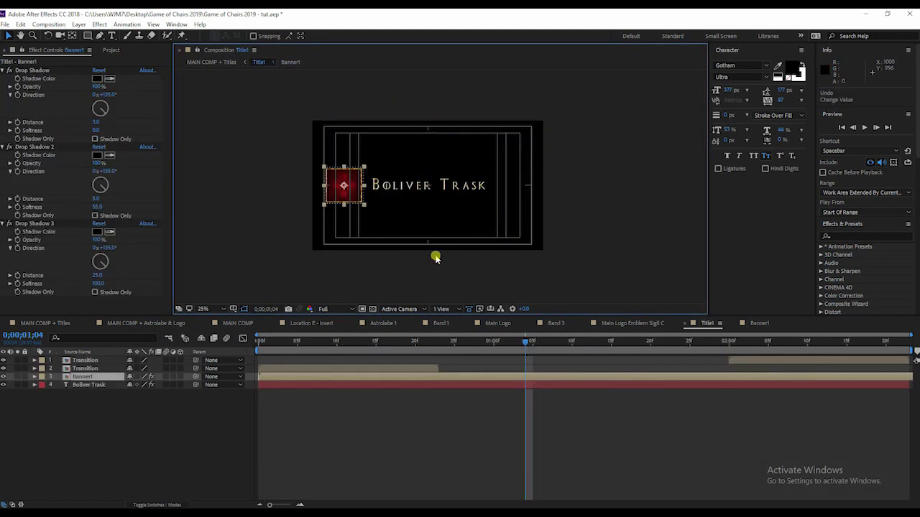
Step: Replace the name in Title1's text layer with "Your name"
double_click(450, 383)
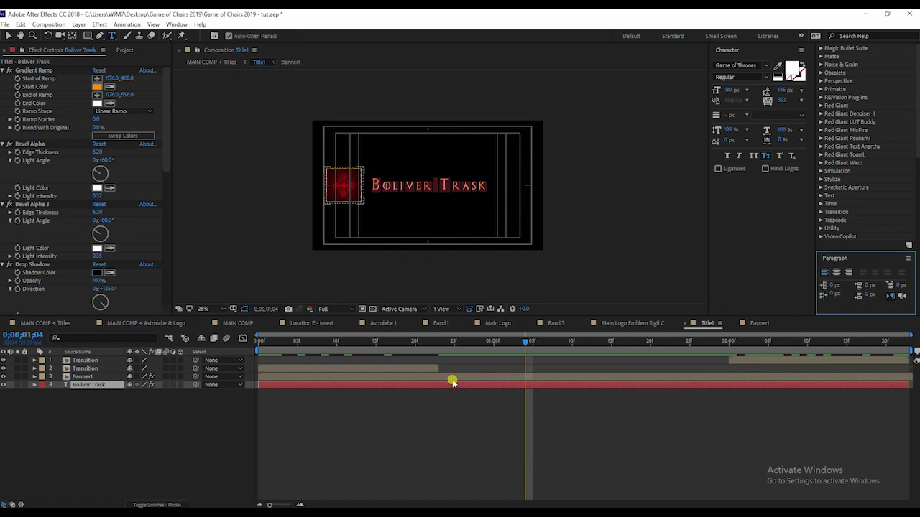
type("Your name")
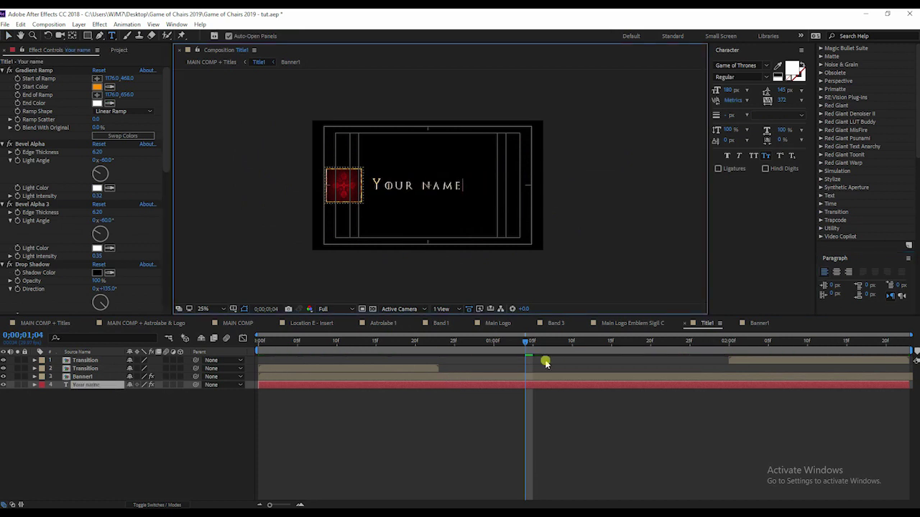
Step: In the Banner1 composition, replace the house6.png emblem with the two-line text "YOUR LOGO"
double_click(92, 377)
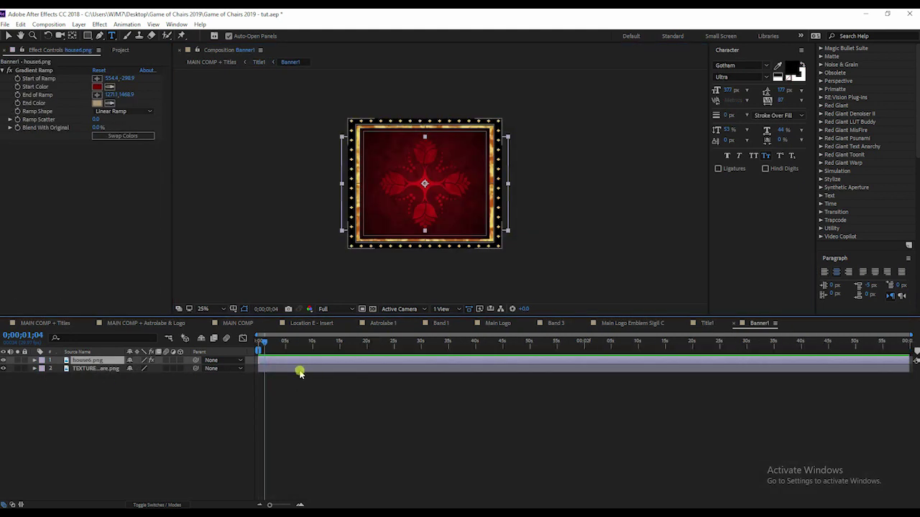
key("Delete")
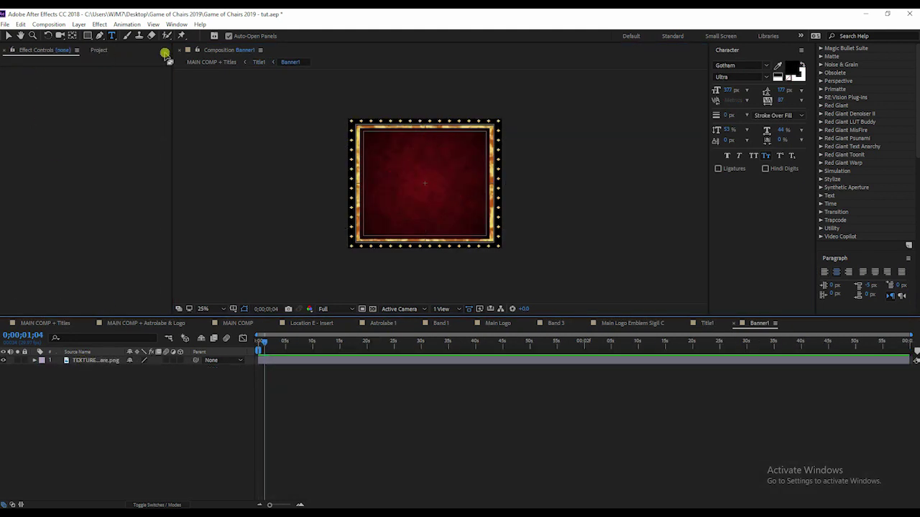
left_click(415, 177)
type("YOUR")
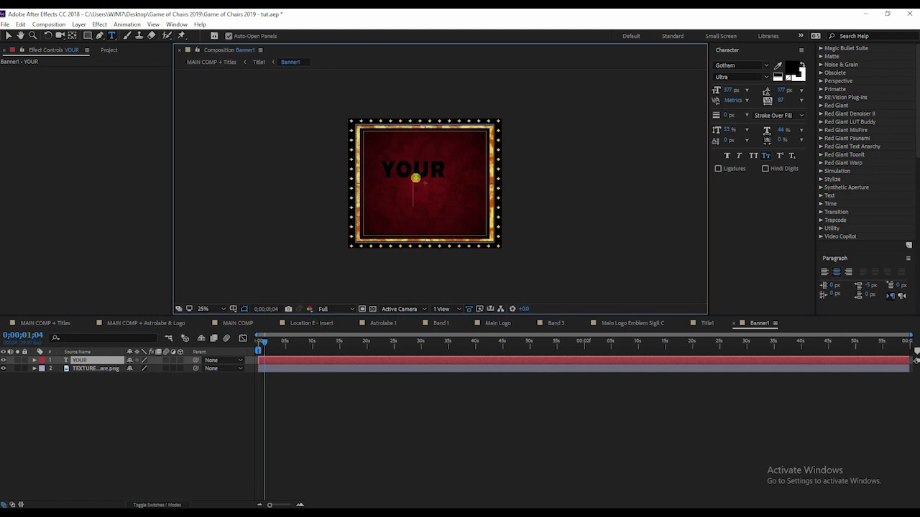
key("Return")
type("LOGO")
left_click(380, 376)
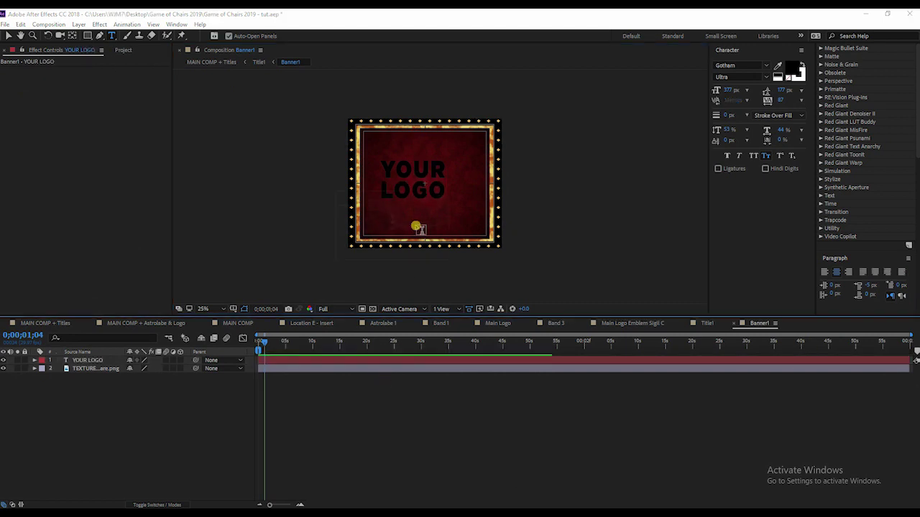
Step: Return to the MAIN COMP + Titles composition to check the edited first title, and move the current time to 0;00;06;17 near Title2
key("Tab")
key("Tab")
key("Tab")
left_click(339, 204)
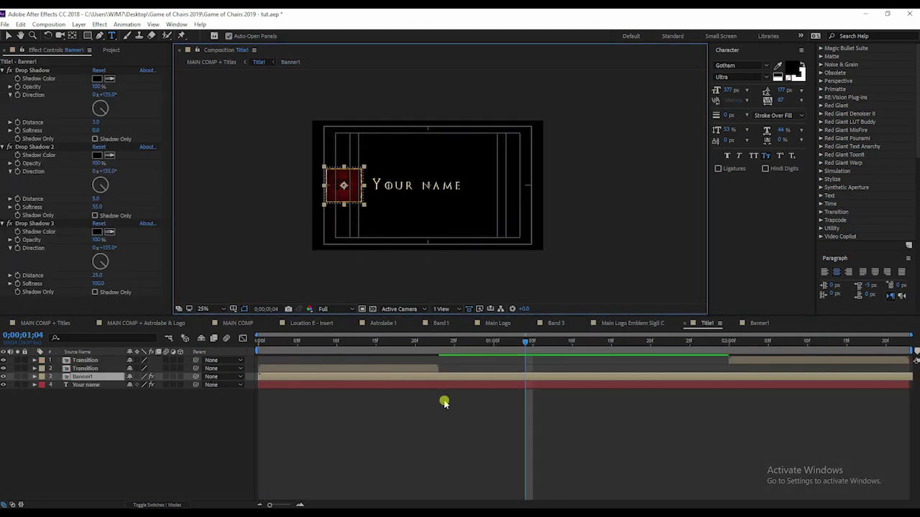
key("Tab")
left_click(363, 205)
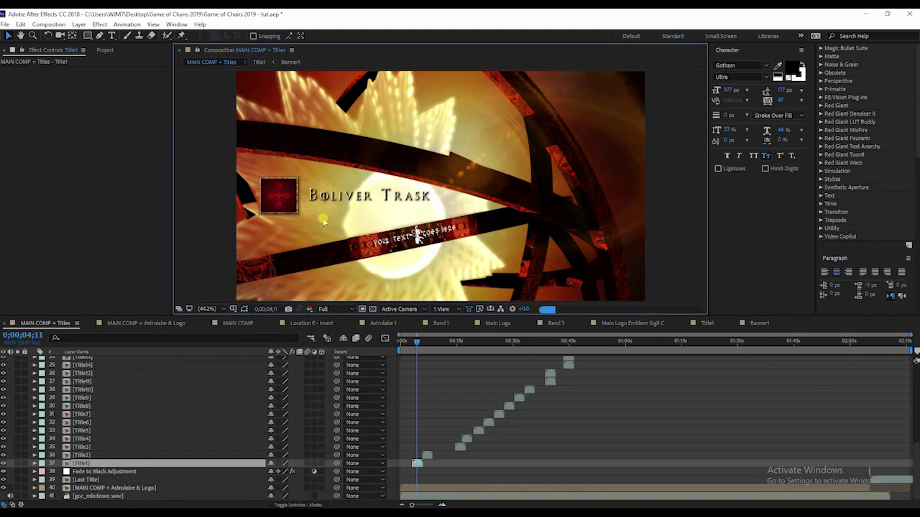
key("period")
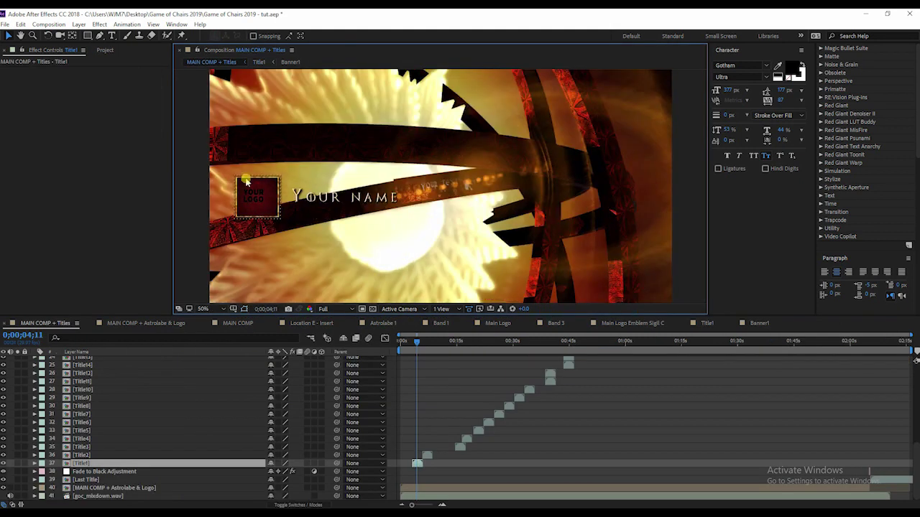
left_click(617, 398)
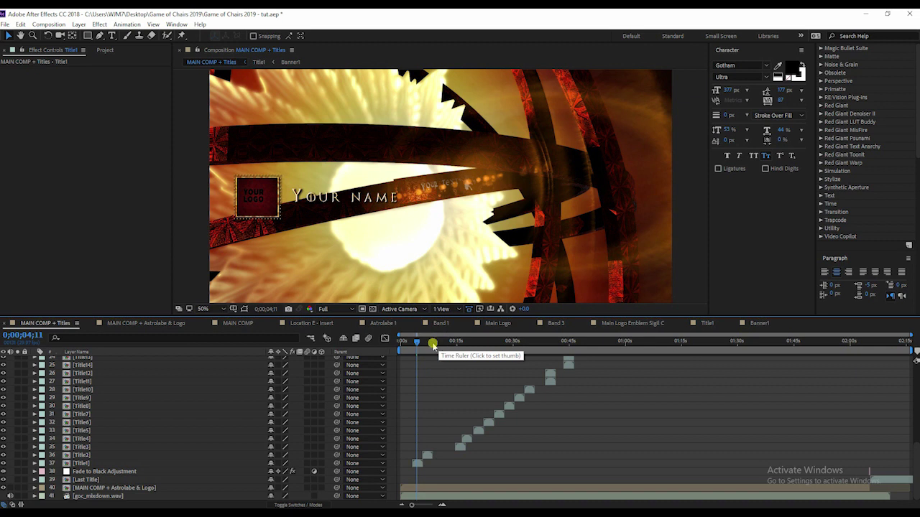
left_click_drag(419, 343, 424, 343)
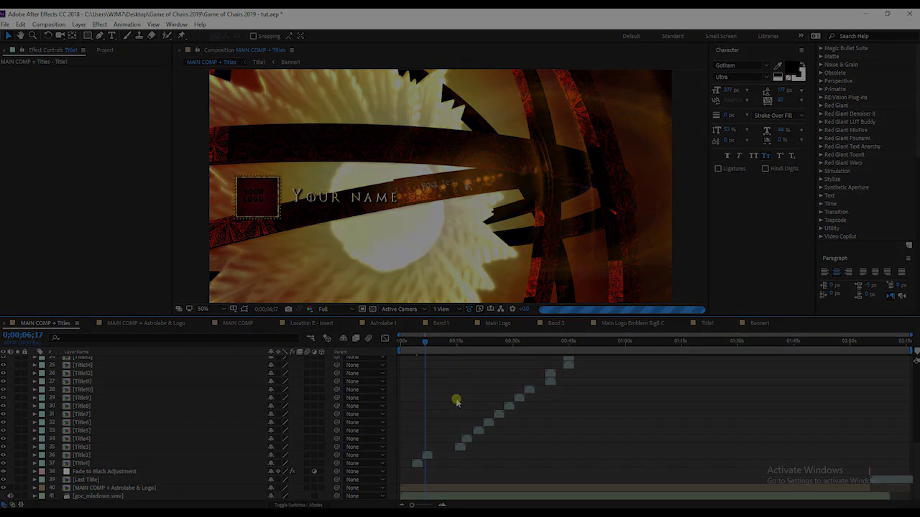